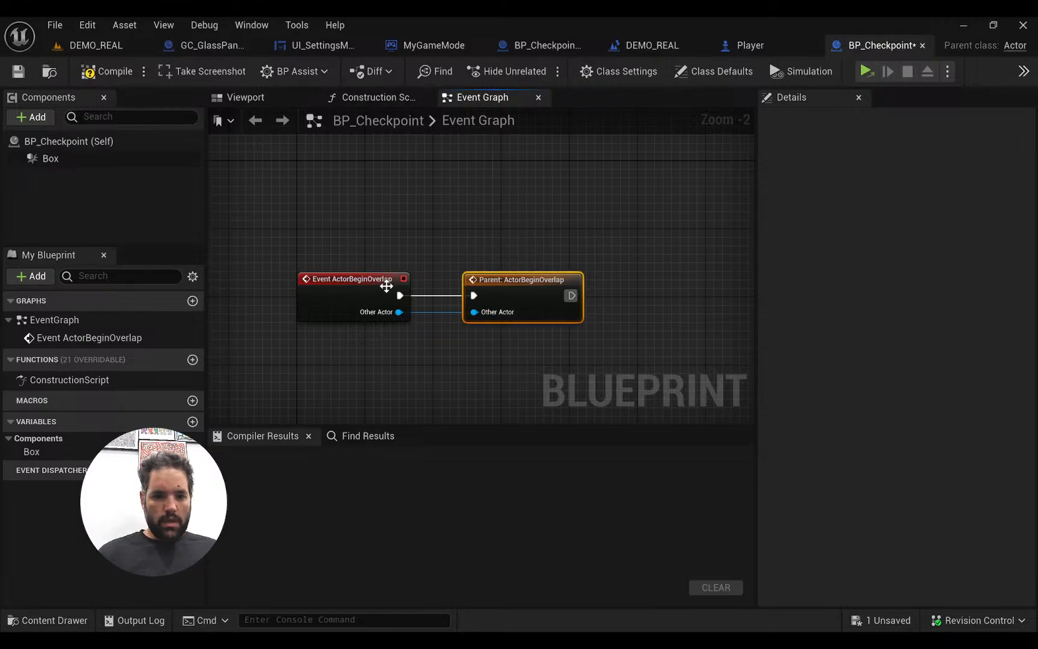
Delete the Parent: ActorBeginOverlap call node from the event graph
key("Delete")
left_click_drag(400, 295, 466, 300)
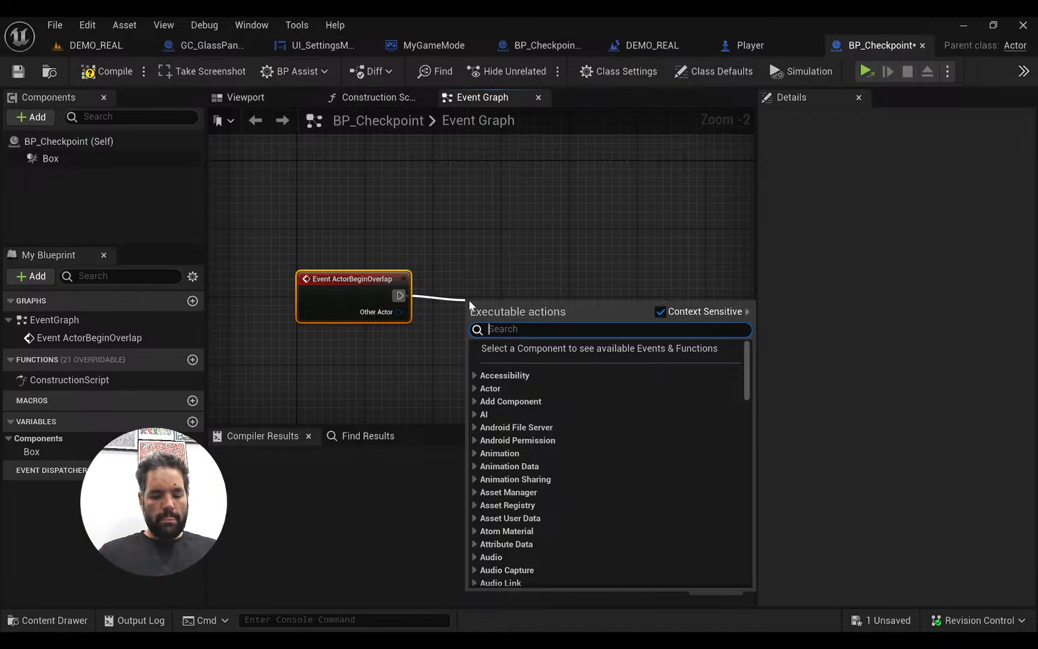
type("get")
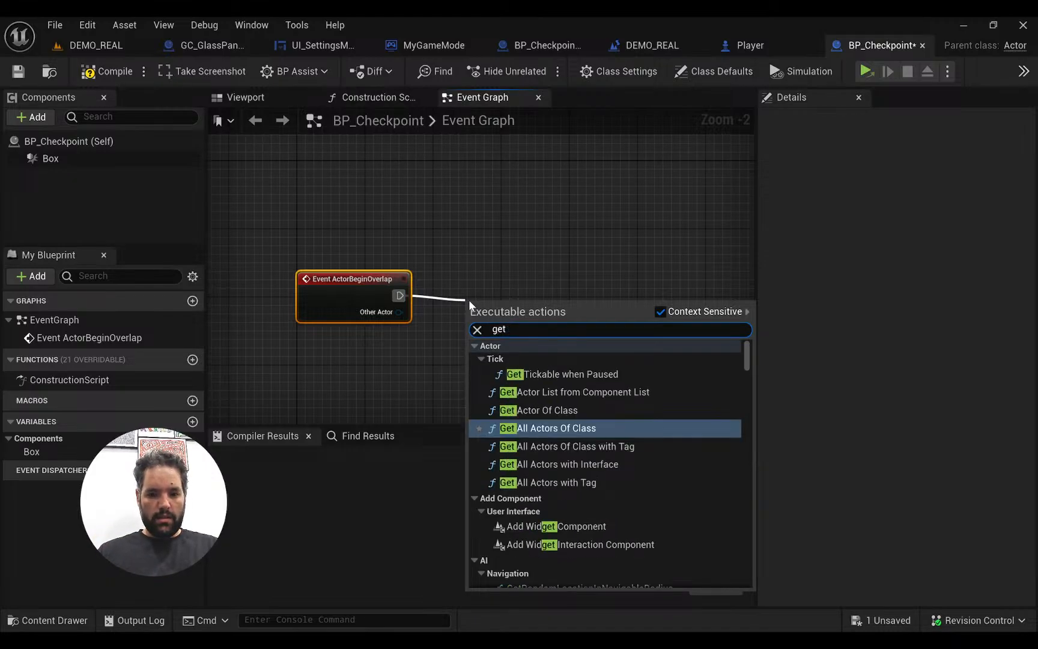
type(" player")
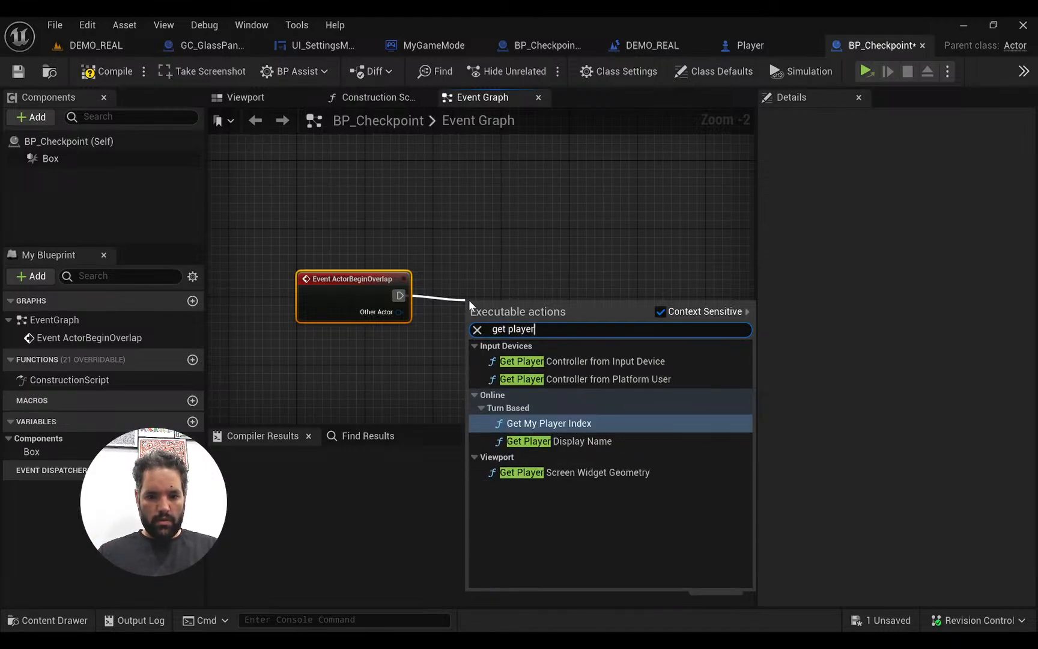
key("Escape")
Add a Get Player Pawn node and place it below and to the right of Event ActorBeginOverlap
right_click(466, 322)
type("player")
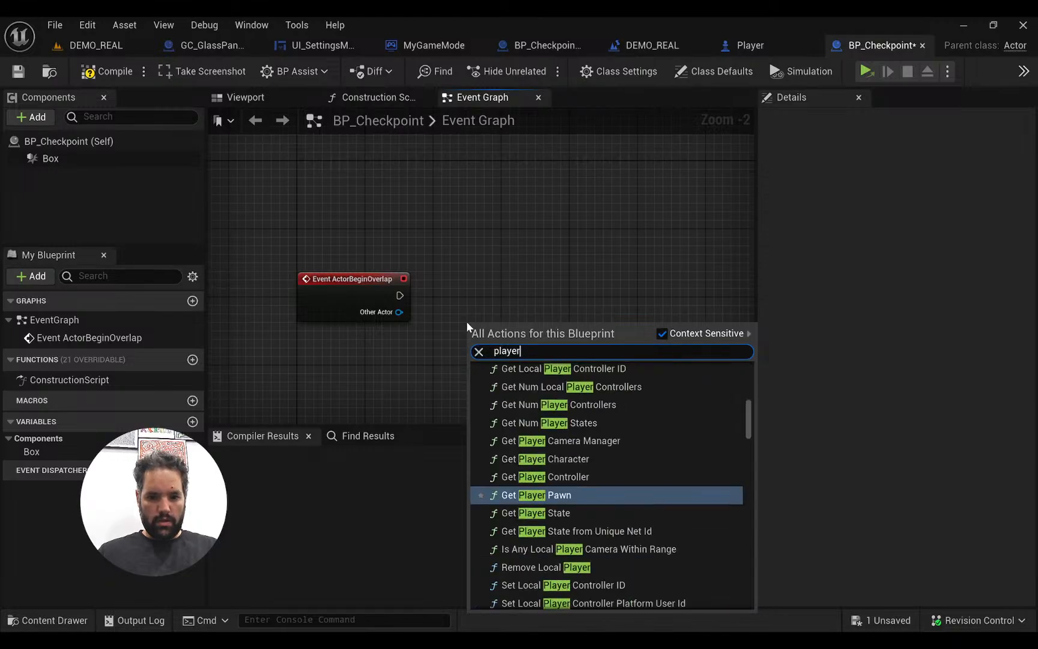
key("Return")
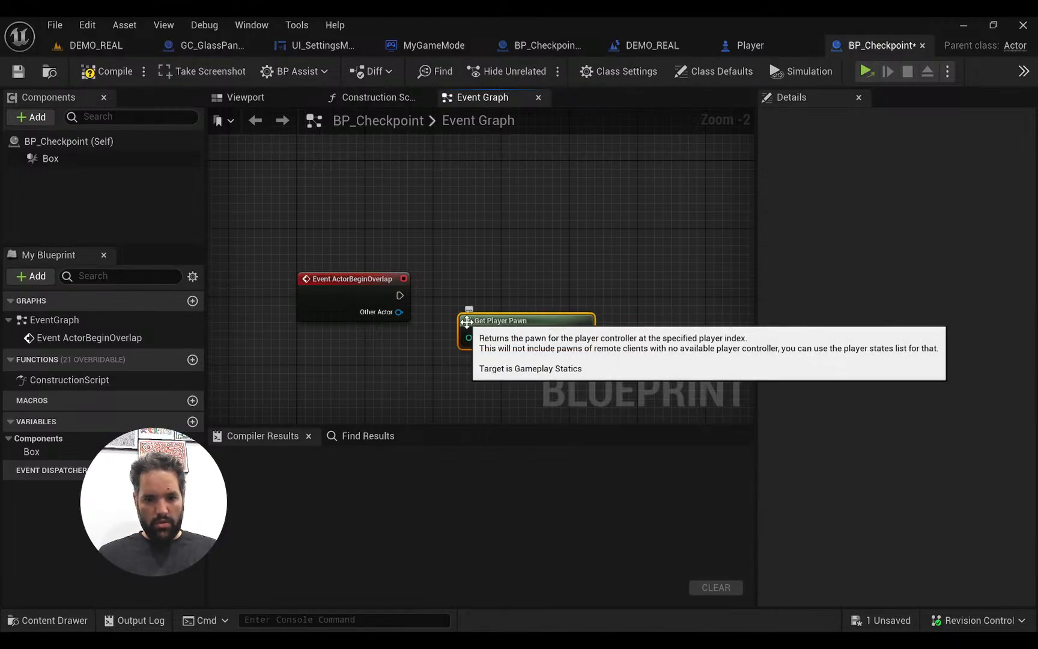
left_click_drag(493, 325, 441, 367)
Add a Cast To Player node fed by the Return Value of Get Player Pawn
left_click_drag(526, 382, 554, 363)
type("cas")
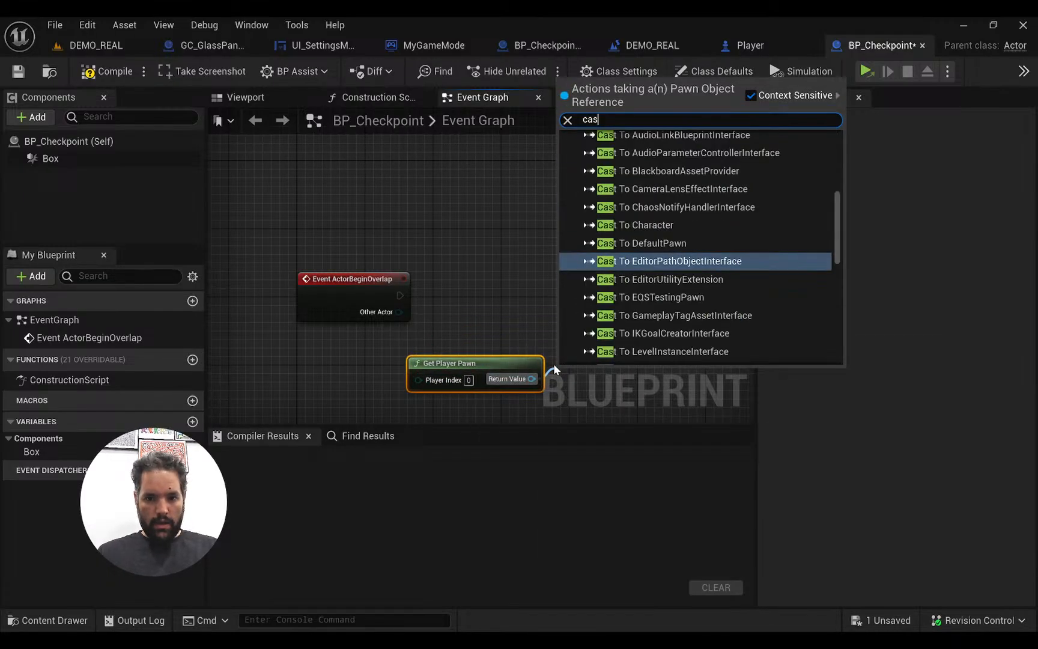
type("t to playue")
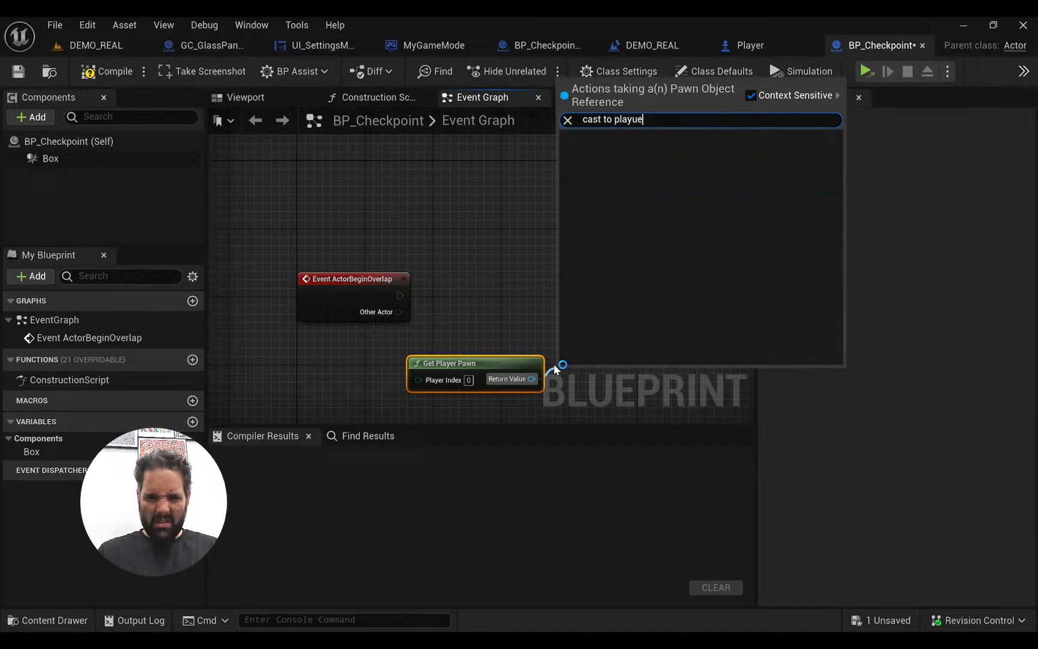
key("BackSpace")
type("er")
key("Return")
Reposition Get Player Pawn and connect Event ActorBeginOverlap's execution output to the Cast To Player node
right_click_drag(530, 296, 498, 241)
left_click_drag(399, 324, 364, 327)
left_click_drag(368, 240, 527, 327)
left_click(386, 220)
left_click_drag(369, 239, 529, 332)
right_click_drag(538, 260, 450, 230)
Add a Set Last Checkpoint Location node executed after a successful Cast To Player
left_click_drag(523, 303, 586, 299)
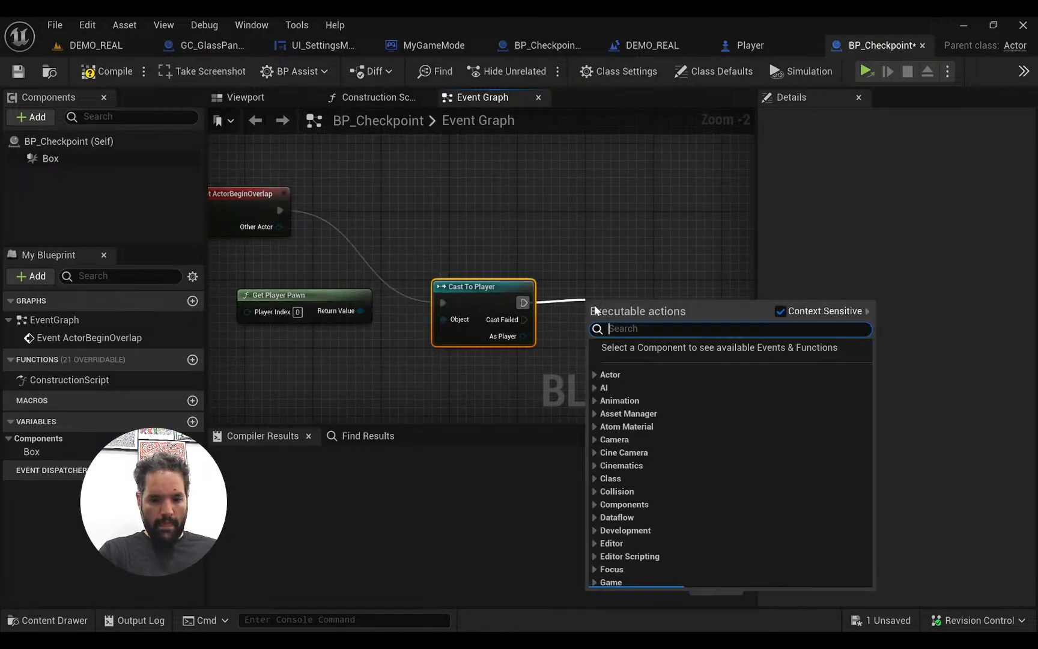
type("set player loc")
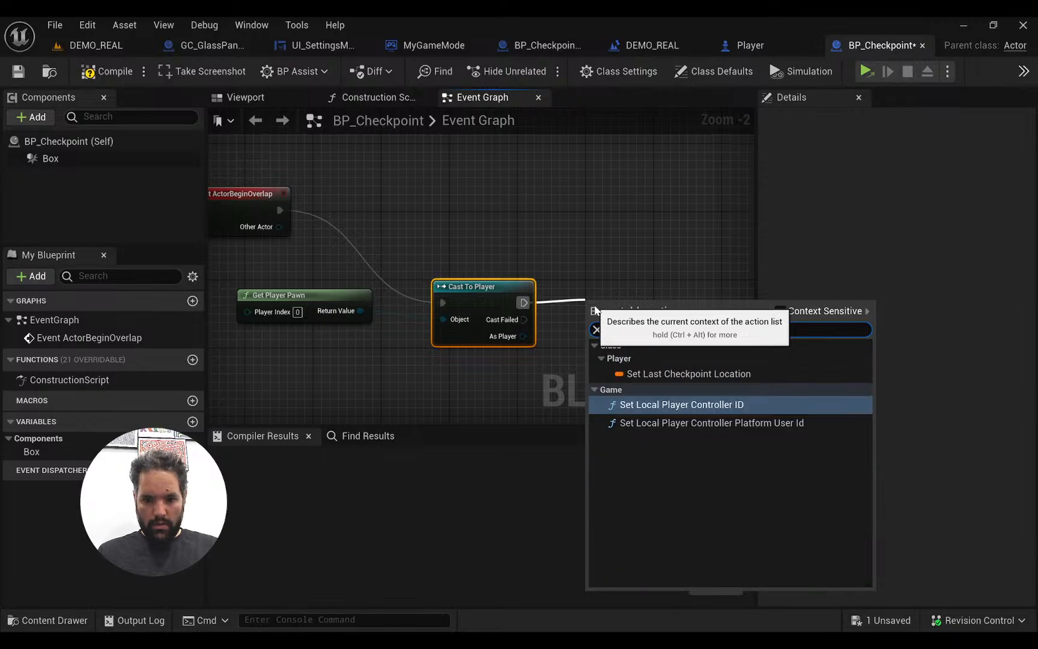
type("ation")
key("Return")
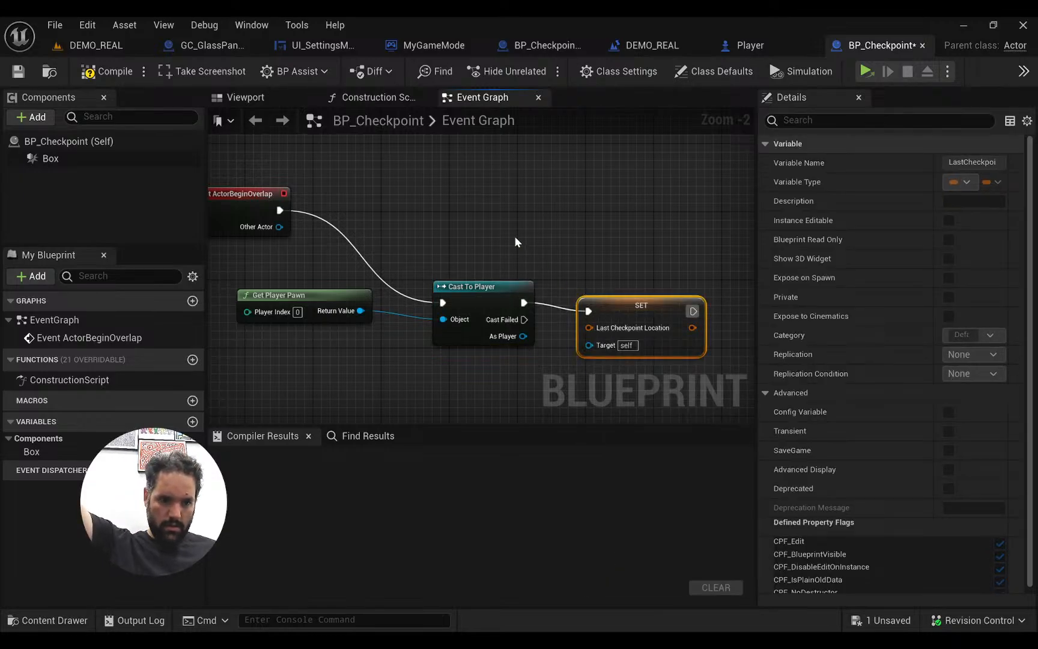
right_click_drag(508, 216, 415, 158)
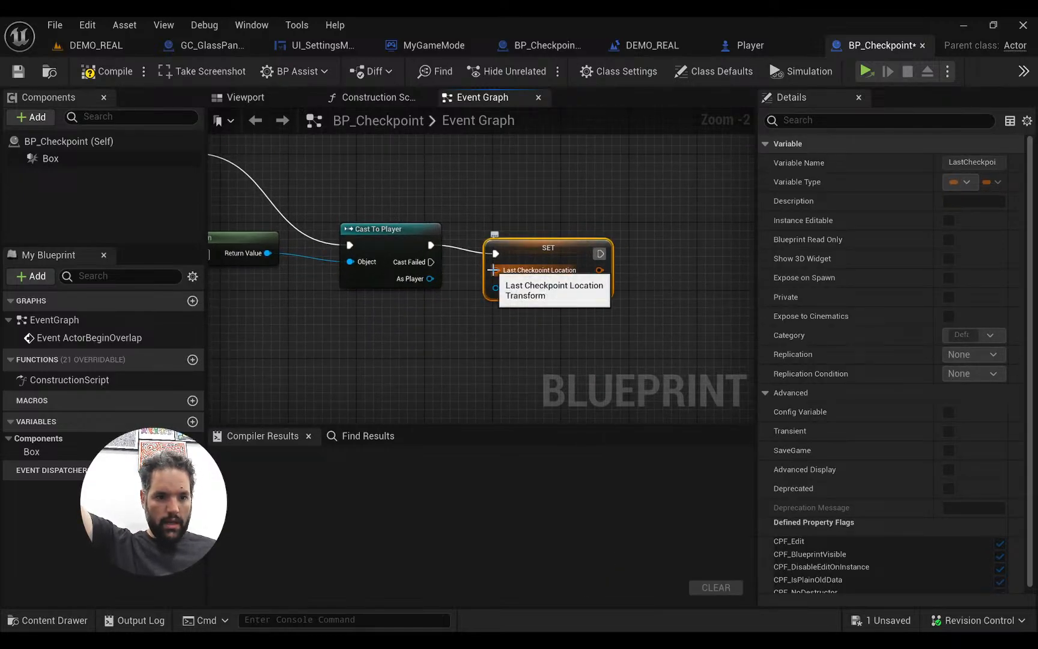
Feed the Last Checkpoint Location input from a new Get Actor Transform node placed below the SET node
left_click_drag(493, 270, 406, 330)
type("get actor l")
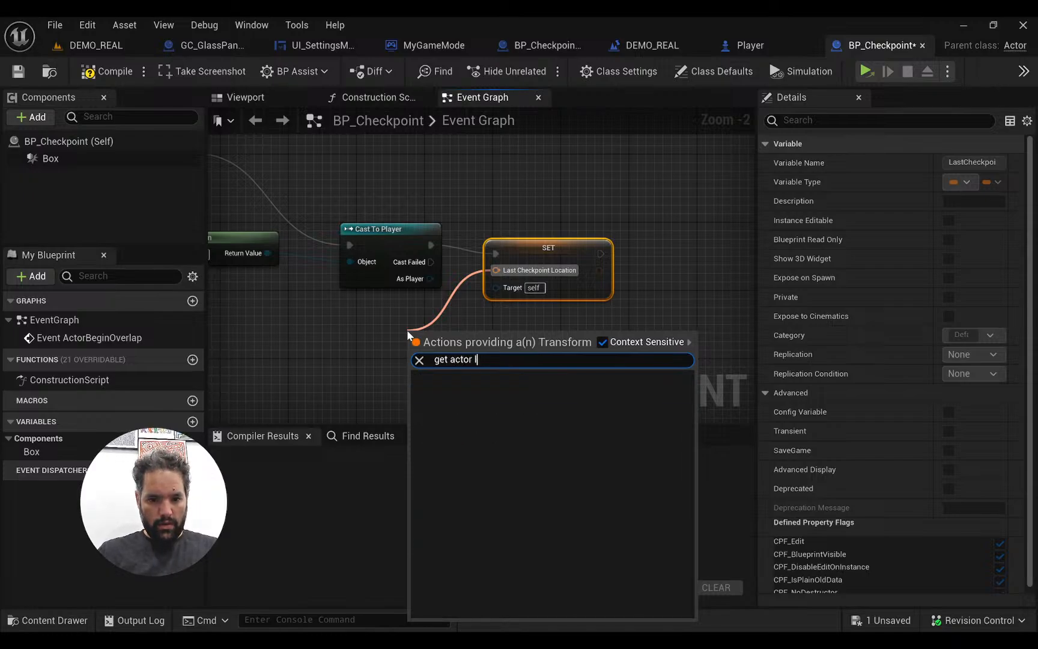
key("Return")
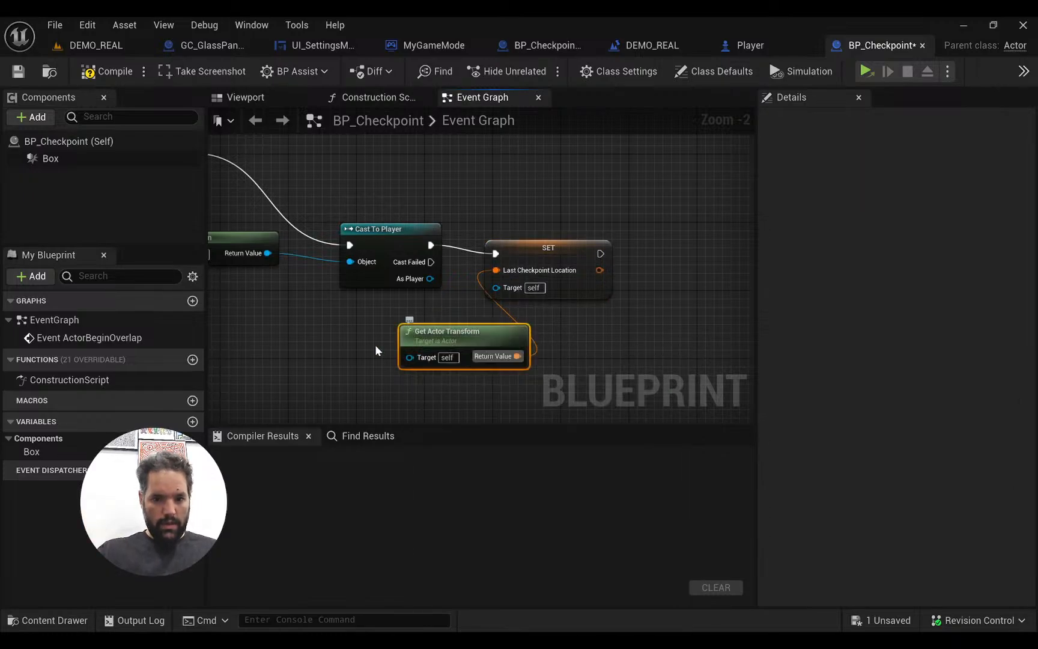
left_click_drag(430, 342, 396, 351)
Save and compile BP_Checkpoint, and inspect the compile status of the SET node
right_click_drag(258, 297, 330, 301)
key("ctrl+s")
left_click(376, 308)
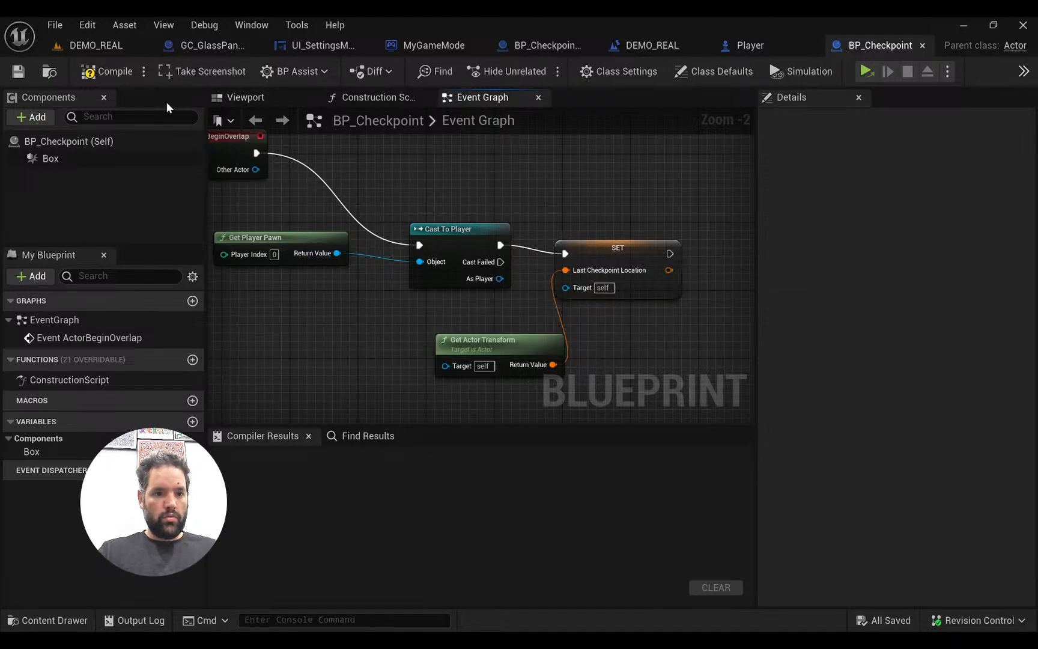
left_click(109, 70)
right_click_drag(409, 358, 401, 357)
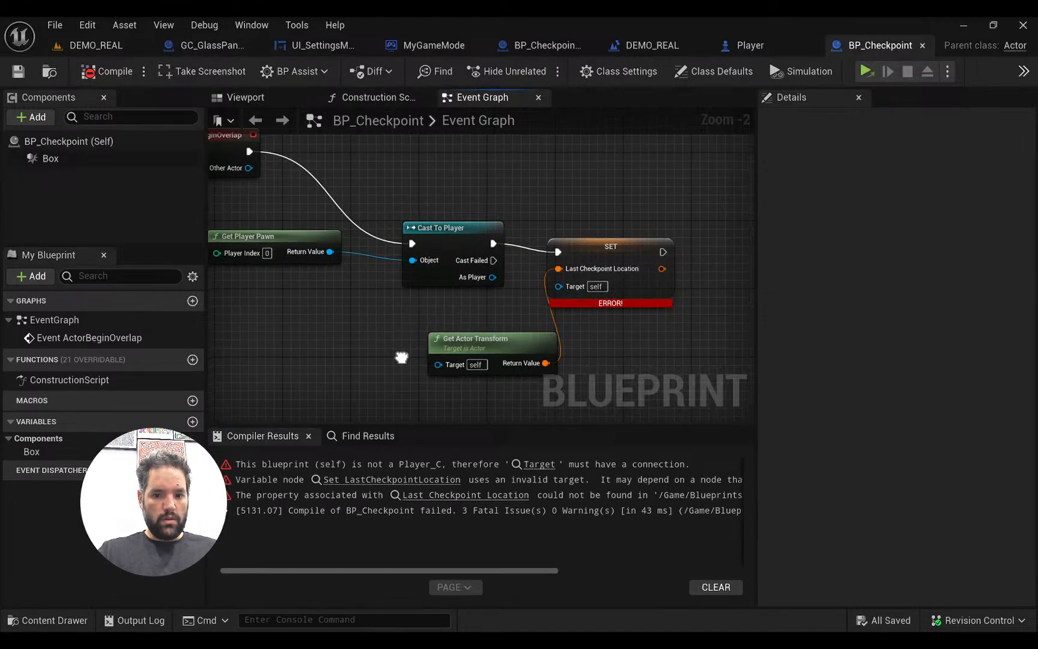
mouse_move(576, 302)
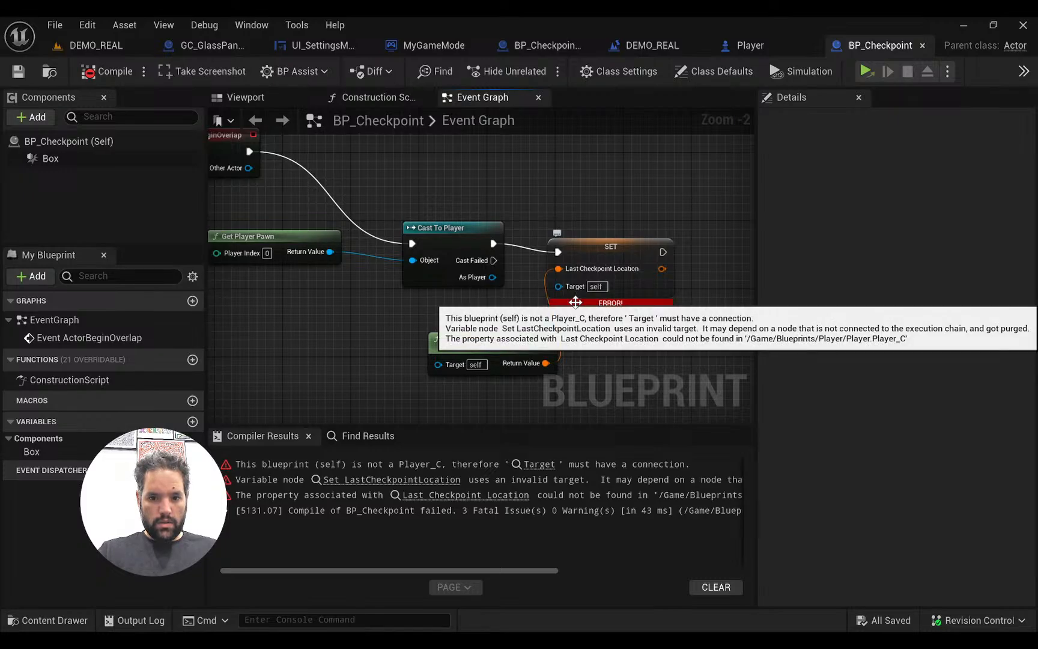
left_click(72, 159)
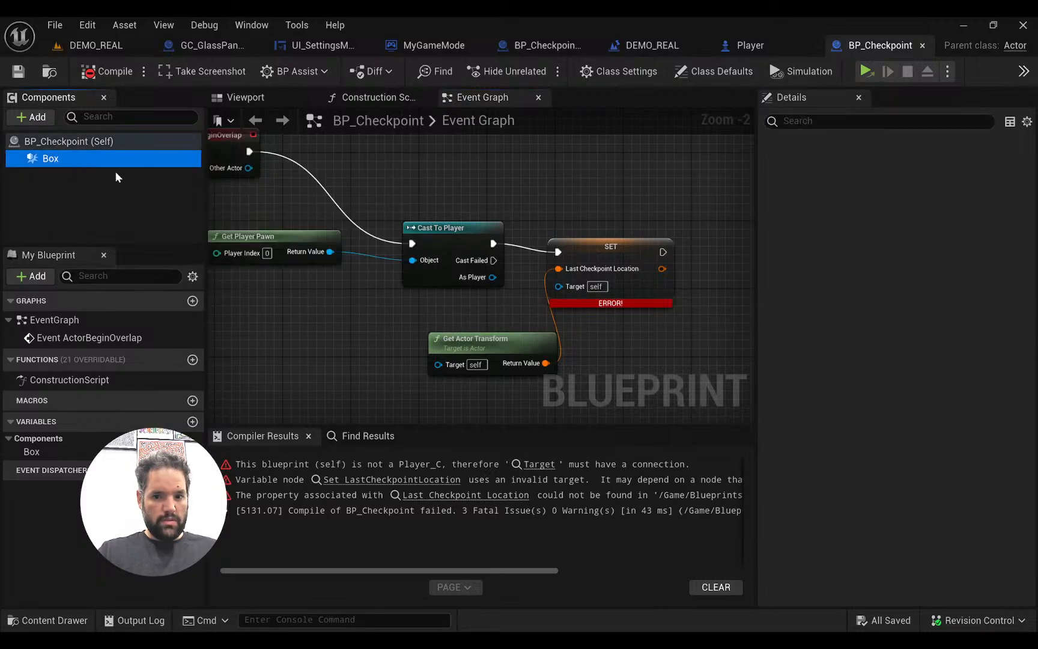
left_click_drag(73, 161, 487, 307)
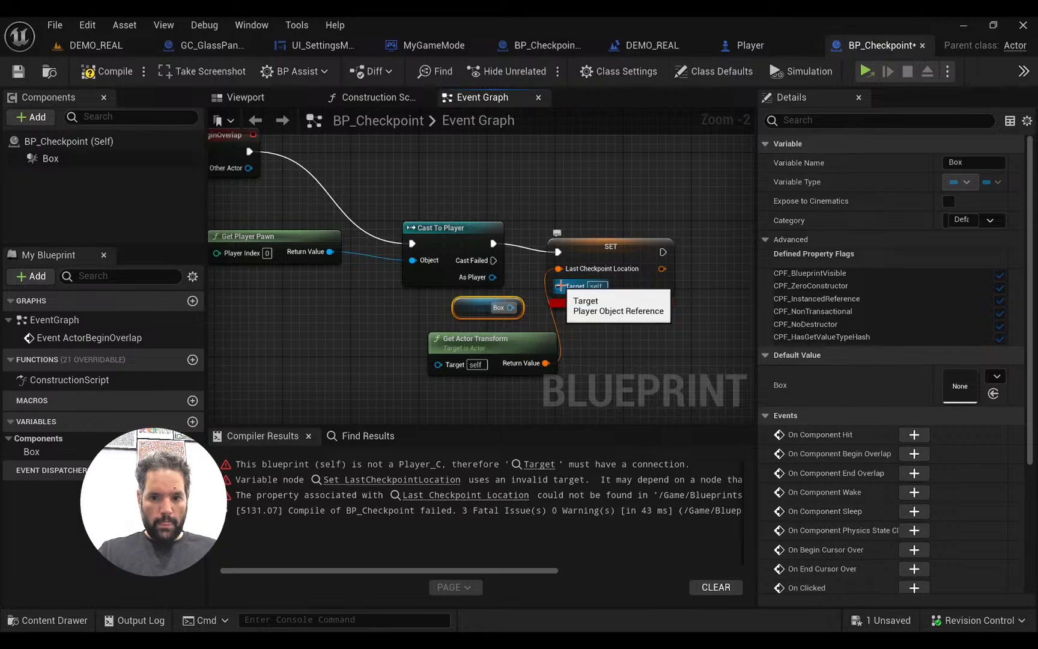
left_click_drag(559, 286, 520, 294)
left_click(492, 324)
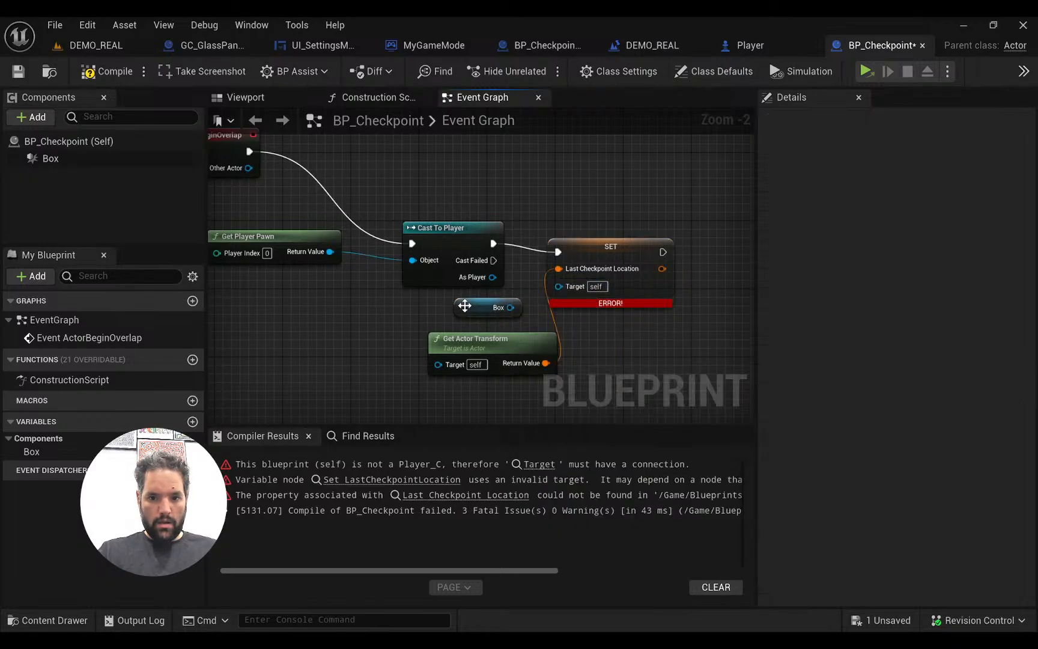
key("ctrl+z")
Connect the cast's As Player output to the SET node's Target, then save and compile BP_Checkpoint
left_click_drag(559, 286, 492, 278)
left_click(461, 301)
key("ctrl+s")
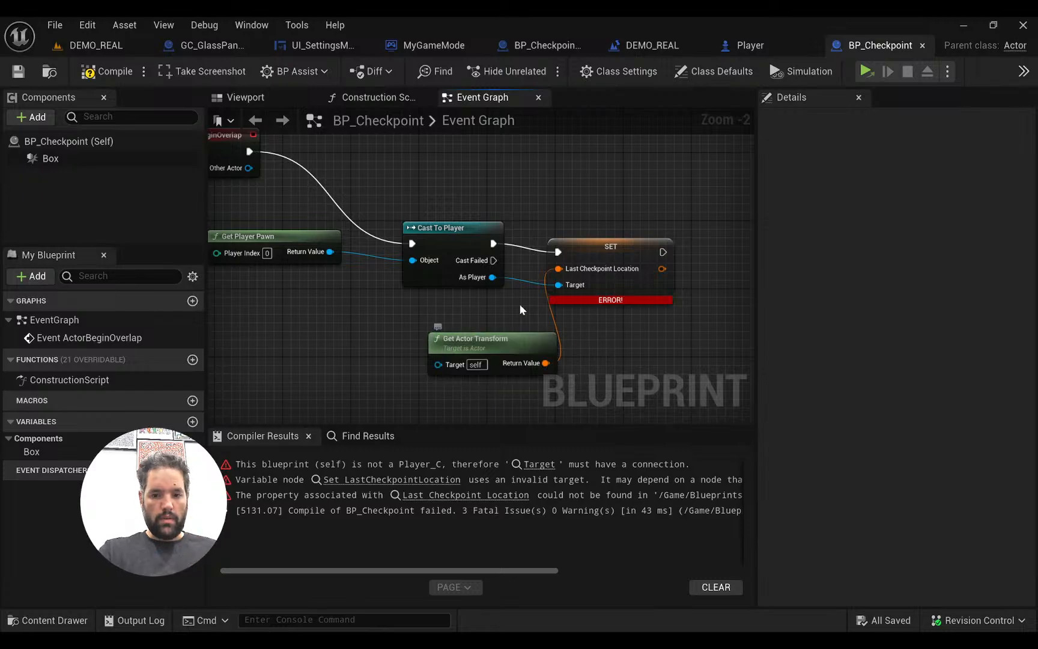
left_click(110, 71)
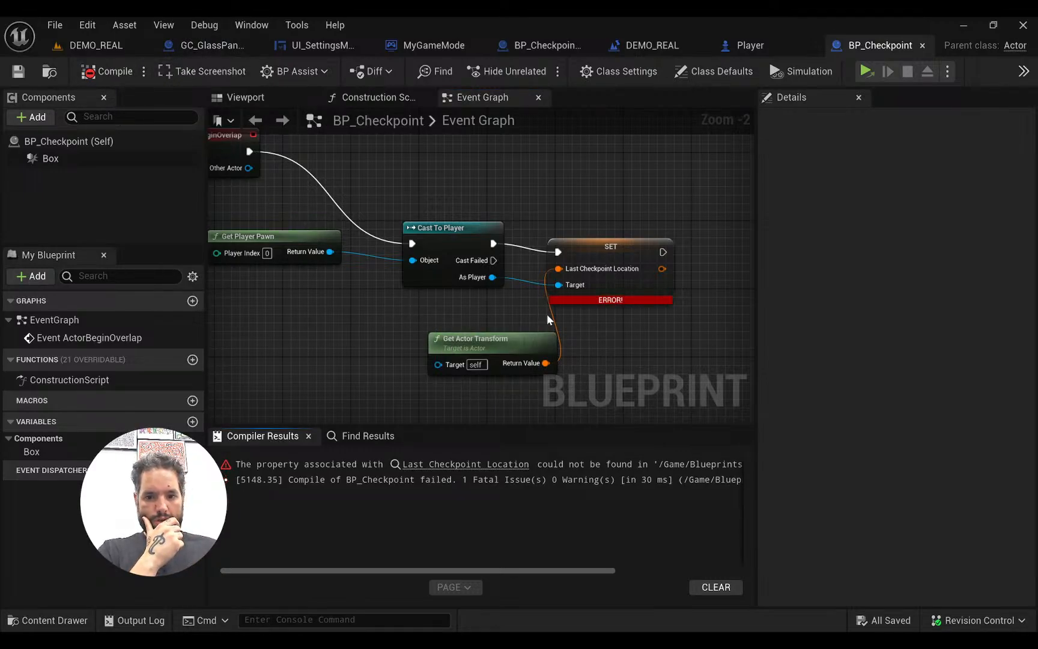
left_click(108, 71)
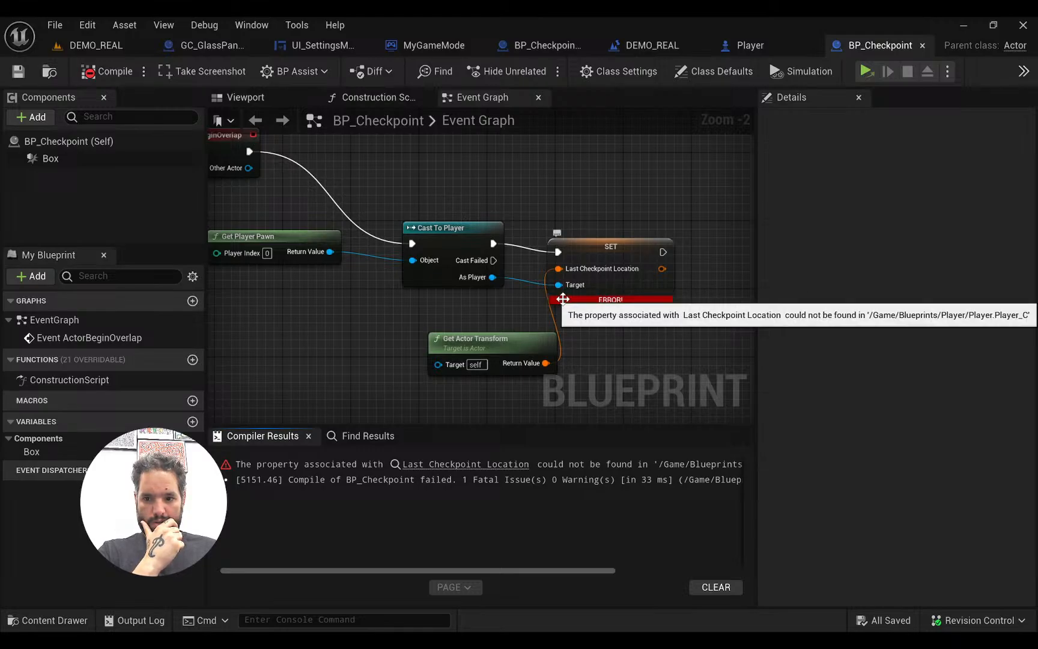
Compile the Player blueprint that holds the LastCheckpointLocation variable and recompile BP_Checkpoint
left_click_drag(466, 338, 533, 202)
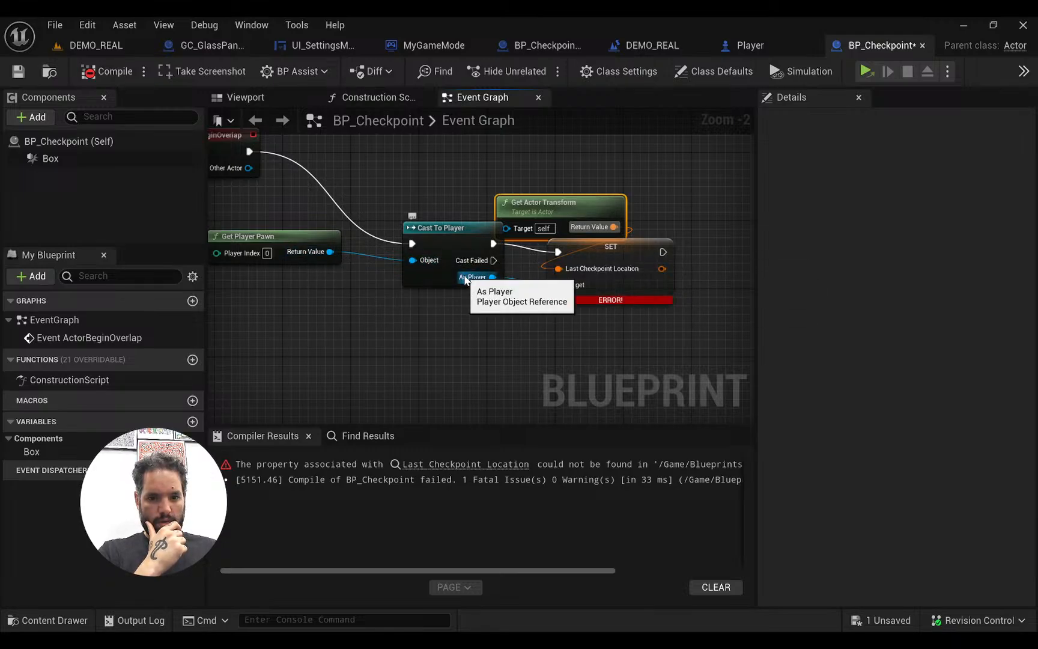
left_click(735, 48)
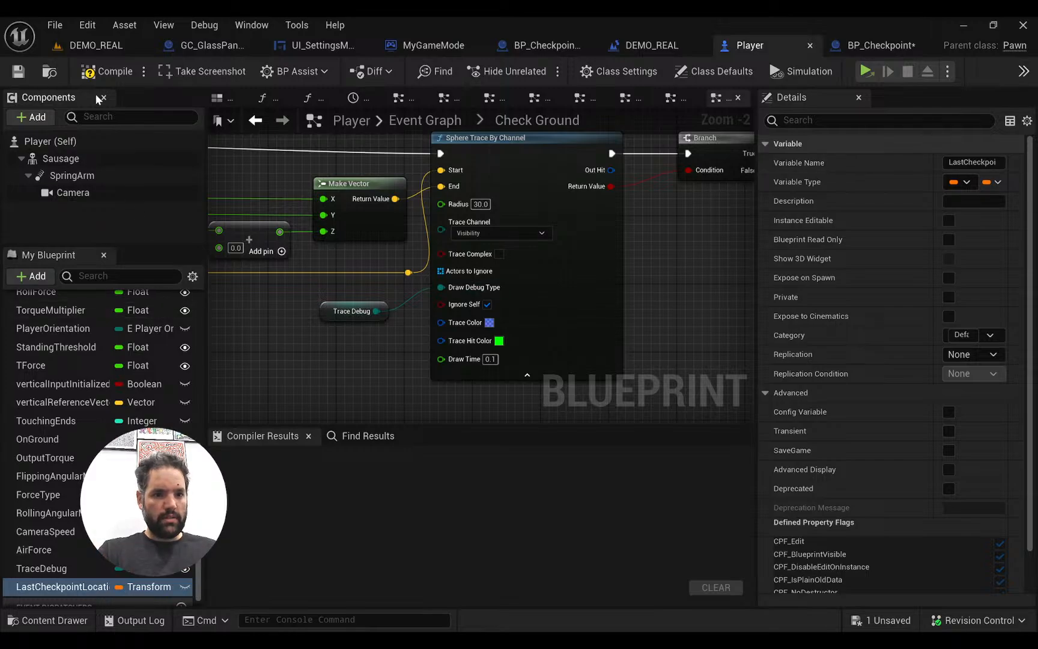
left_click(107, 71)
left_click(881, 45)
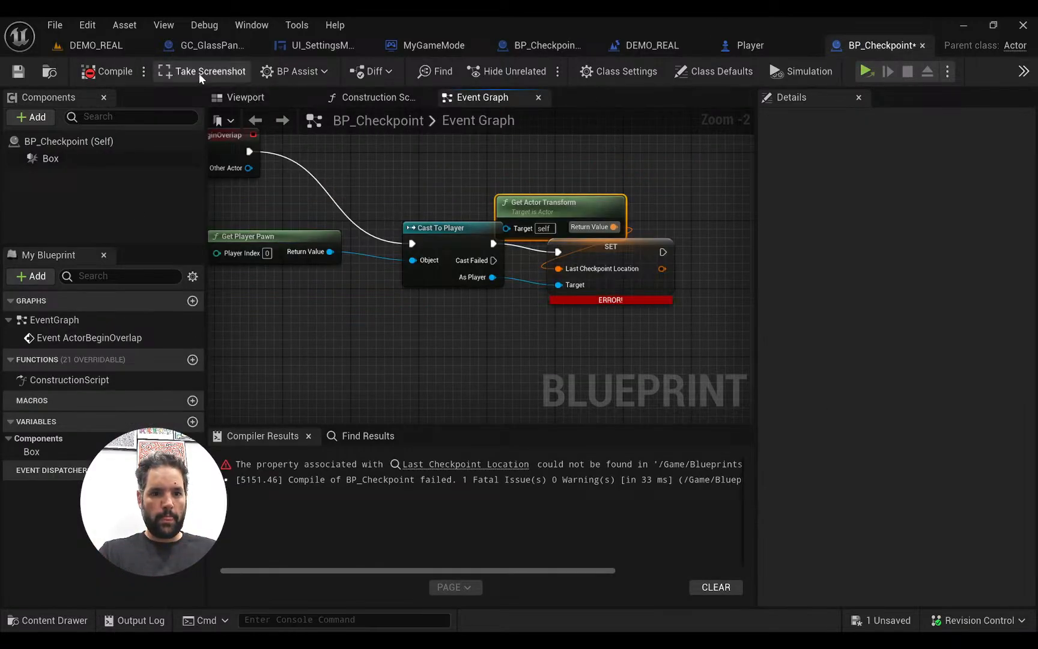
left_click(114, 75)
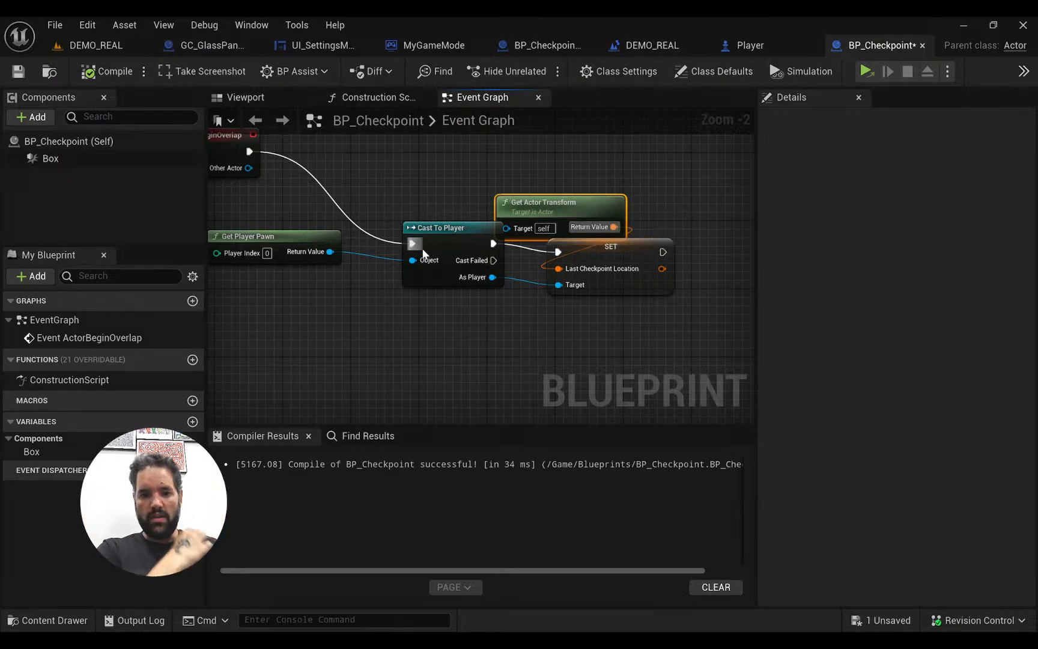
Save BP_Checkpoint and auto-arrange all nodes of its event graph into a straight layout
right_click_drag(447, 208, 470, 222)
left_click(406, 225)
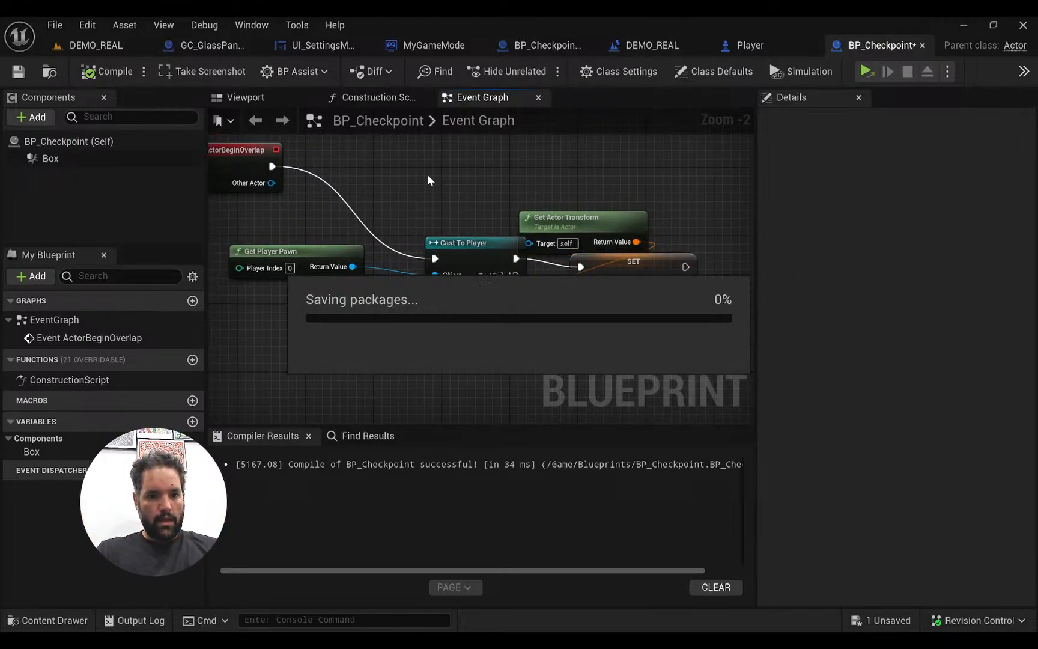
key("ctrl+a")
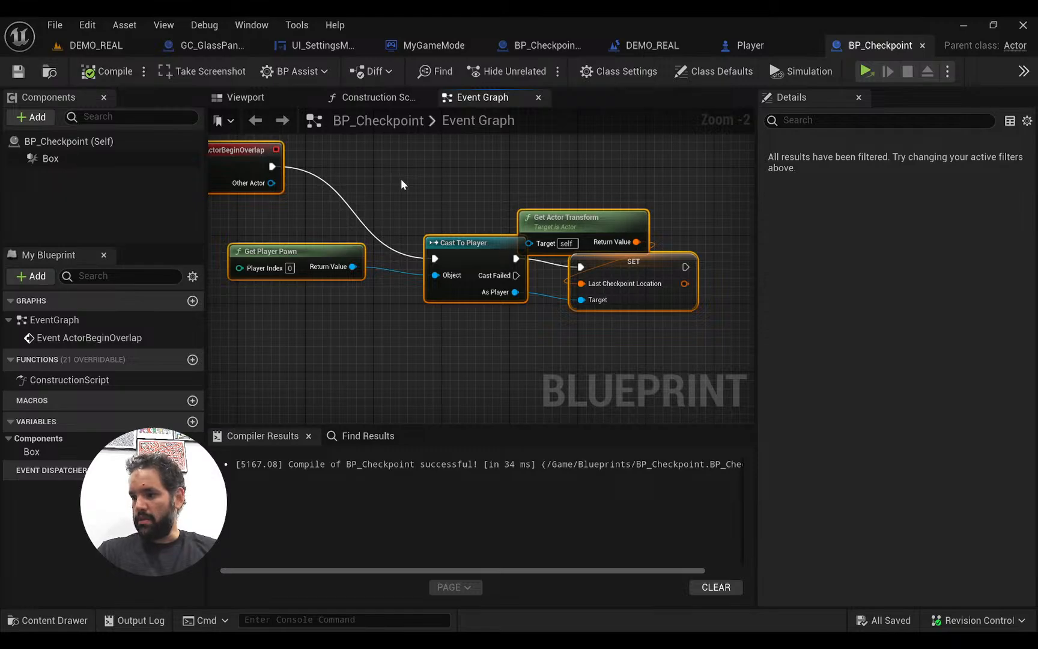
key("f")
right_click_drag(429, 245, 406, 264)
key("alt+Tab")
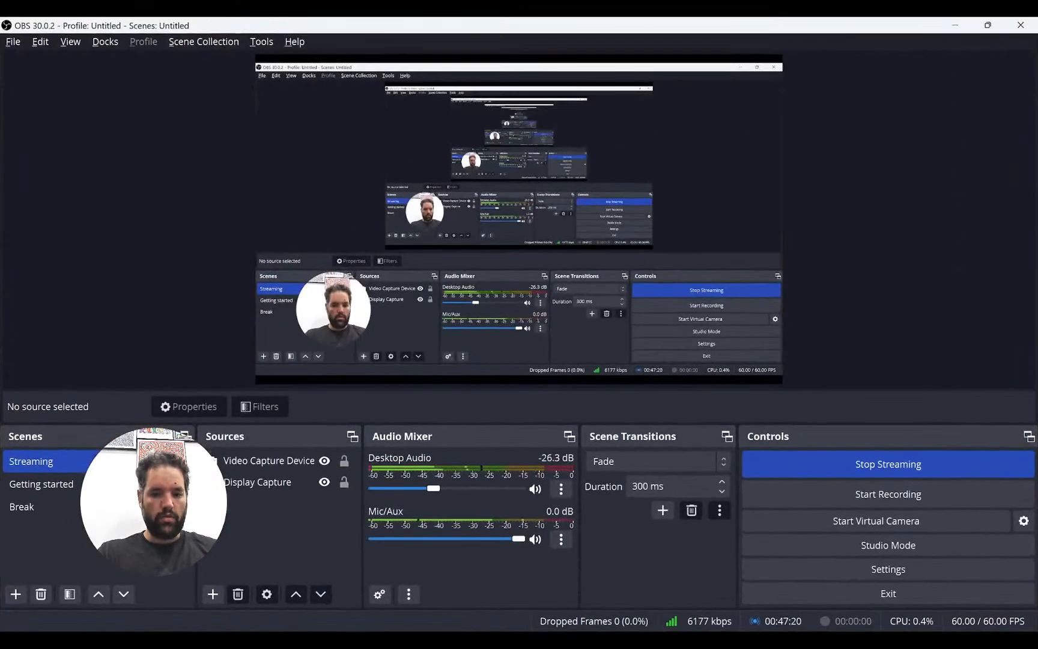
key("alt+Tab")
Review the checkpoint event graph from the overlap event to the SET node, and check the Player blueprint's components
left_click(415, 308)
right_click_drag(414, 308, 536, 352)
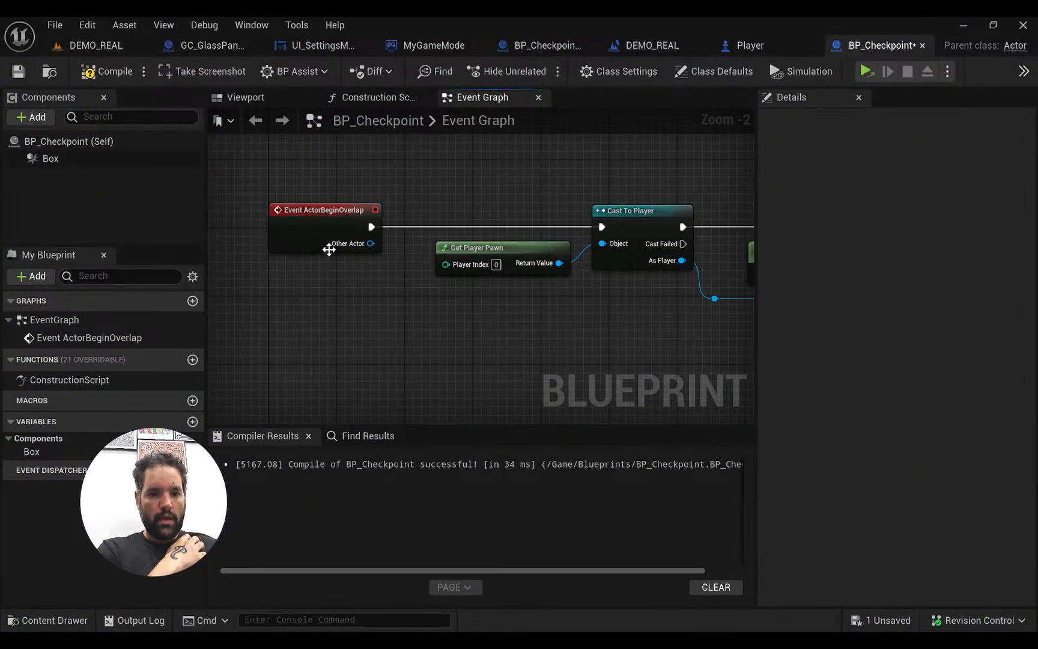
right_click_drag(447, 186, 304, 195)
left_click(349, 269)
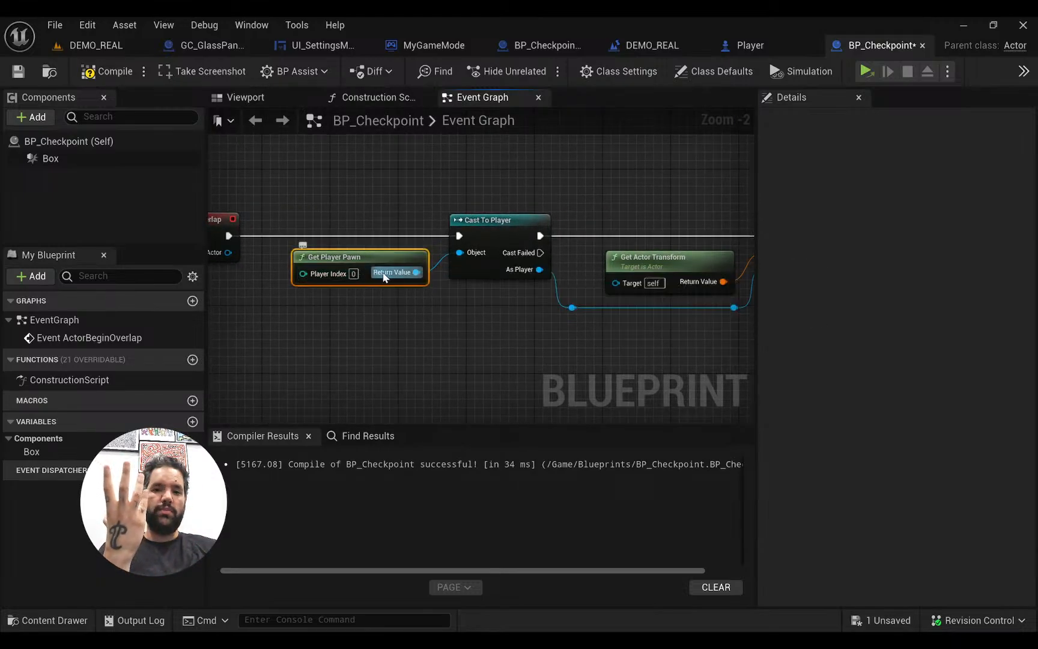
left_click(385, 218)
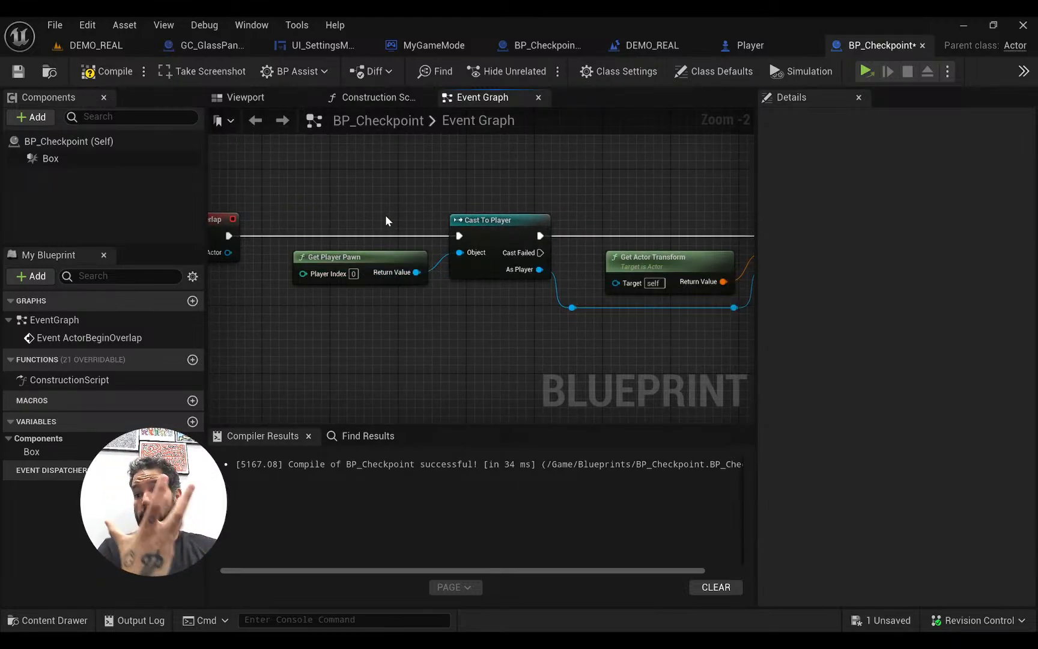
right_click_drag(476, 185, 390, 197)
right_click_drag(292, 265, 348, 271)
left_click(337, 278)
left_click(737, 51)
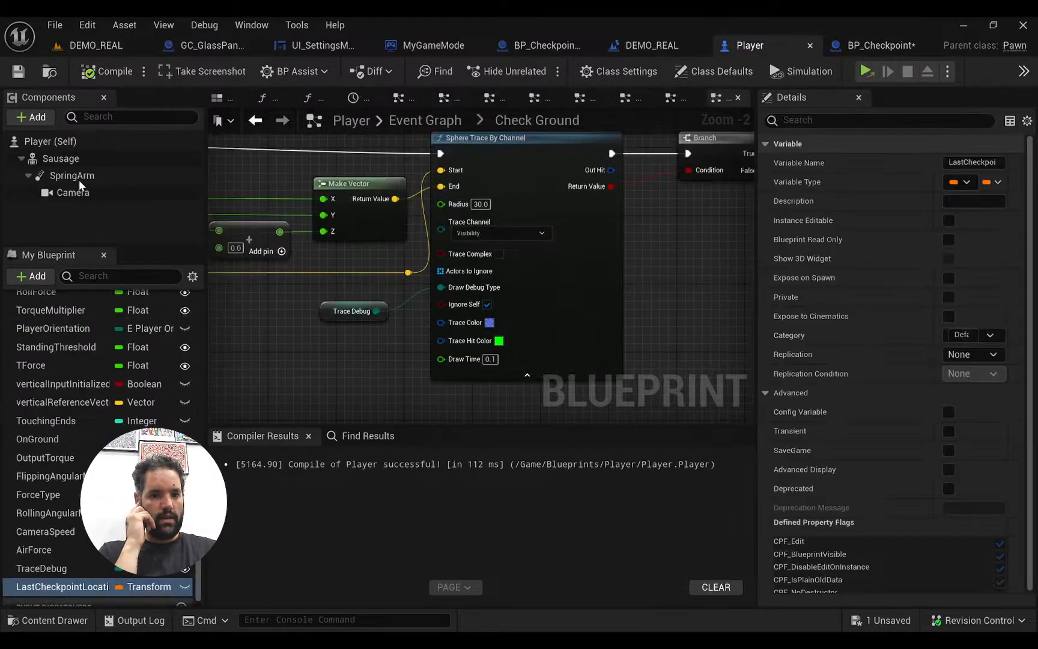
left_click(878, 45)
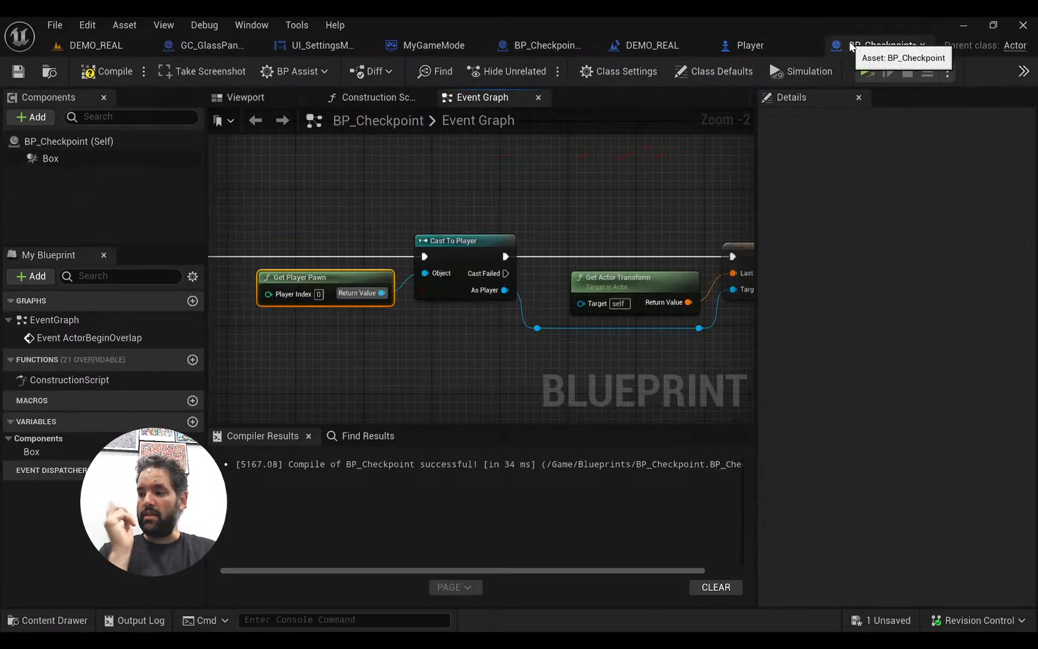
right_click_drag(690, 154, 484, 140)
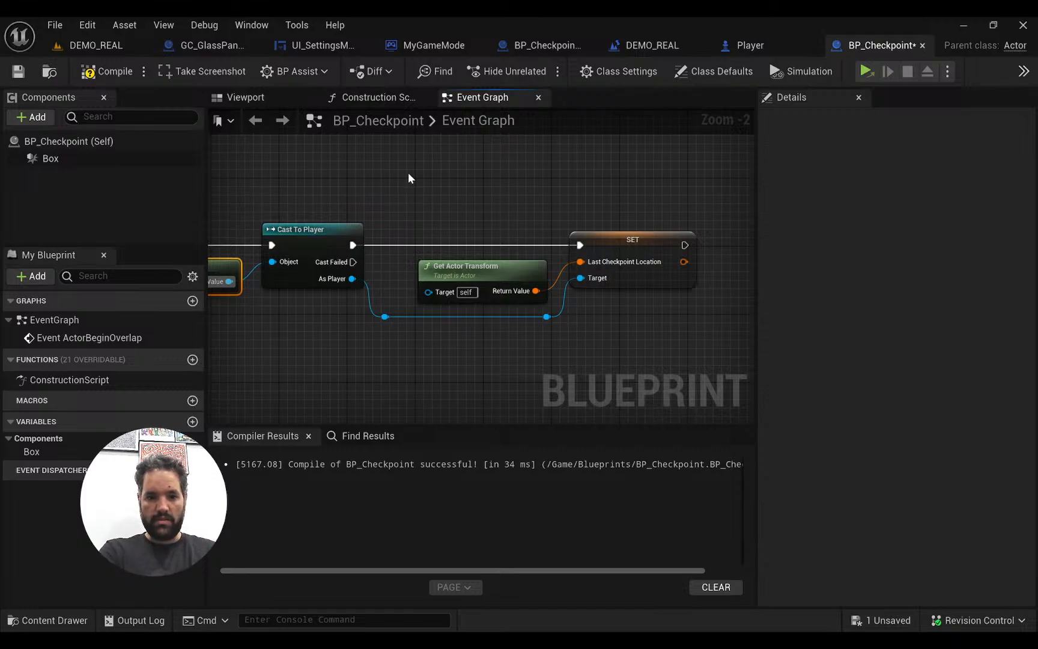
Examine the Get Actor Transform and SET nodes in BP_Checkpoint's event graph, along with the Box component's details
right_click_drag(467, 249, 416, 229)
left_click(433, 257)
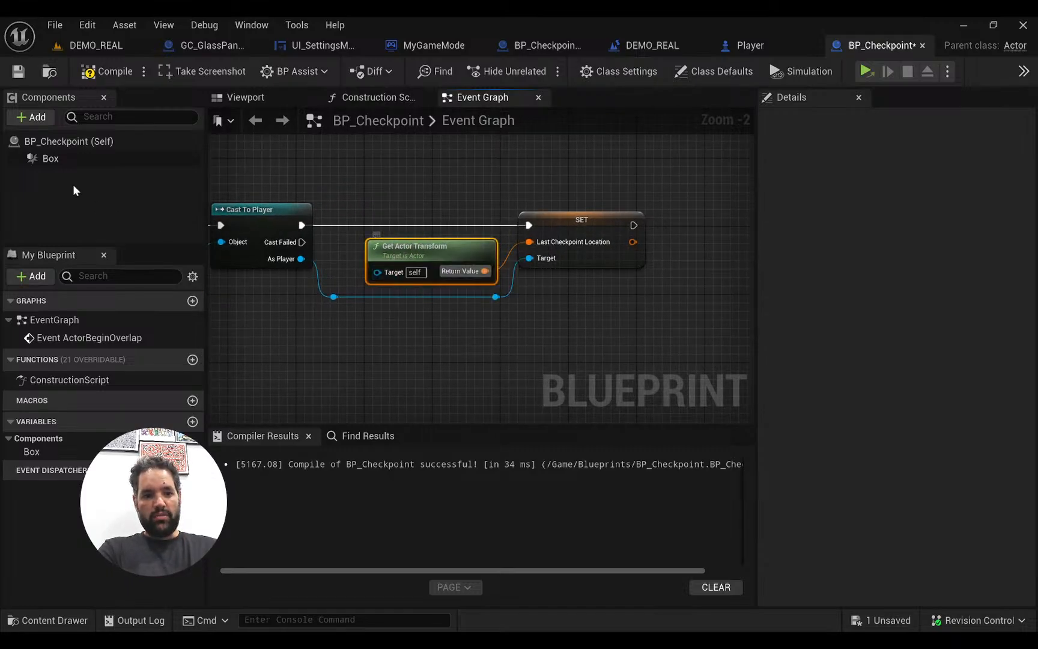
left_click(69, 141)
left_click(51, 158)
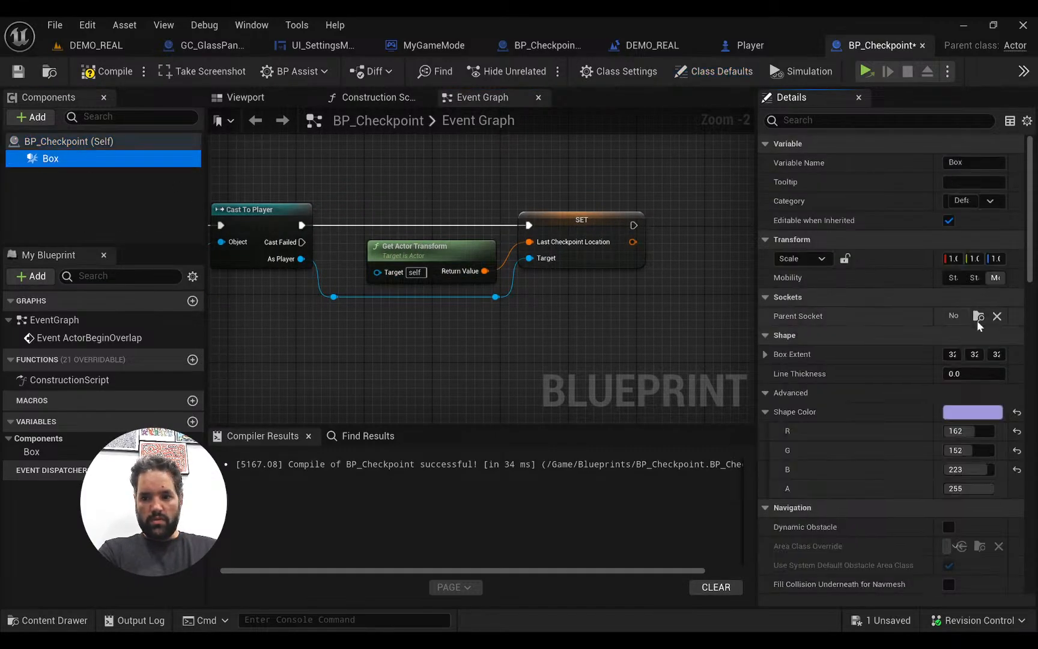
left_click_drag(759, 252, 683, 246)
left_click(563, 229)
right_click_drag(551, 320, 470, 328)
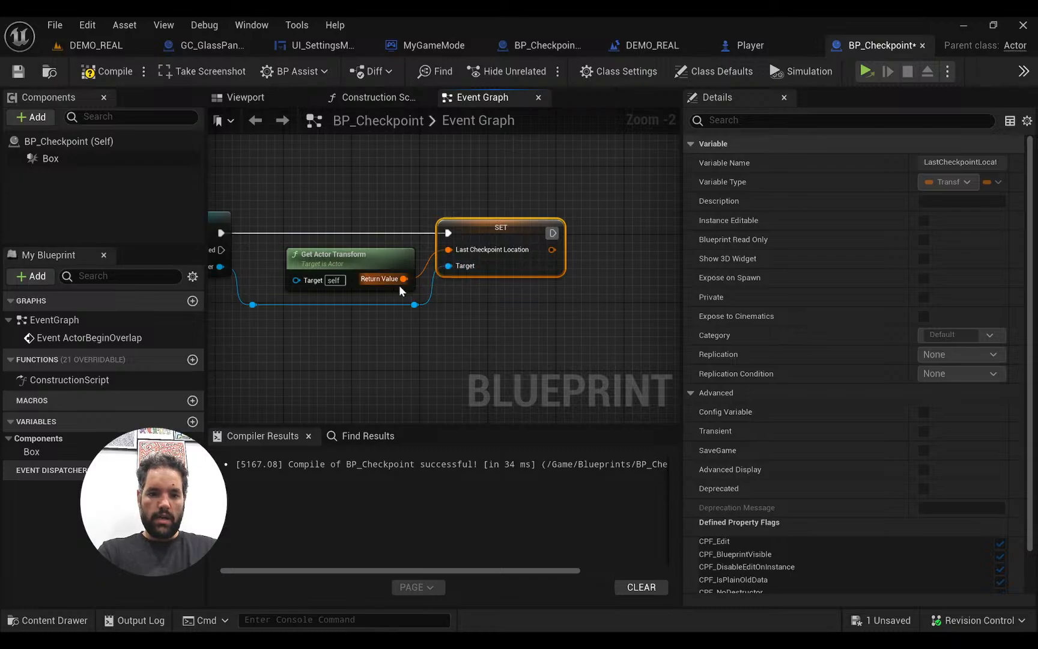
right_click_drag(218, 304, 301, 307)
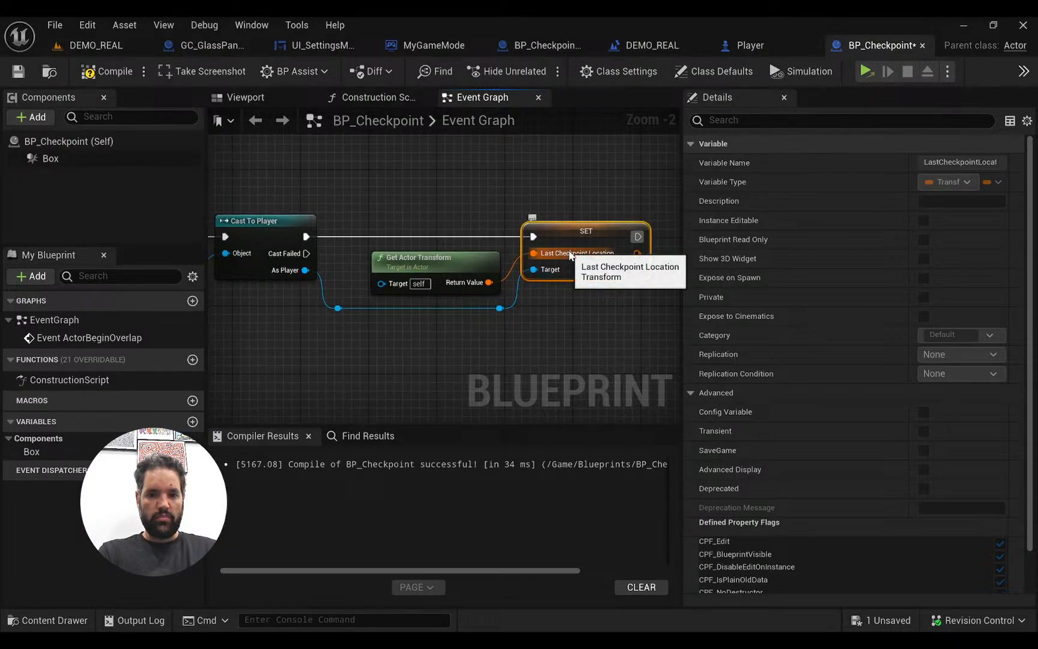
left_click(415, 263)
left_click(456, 190)
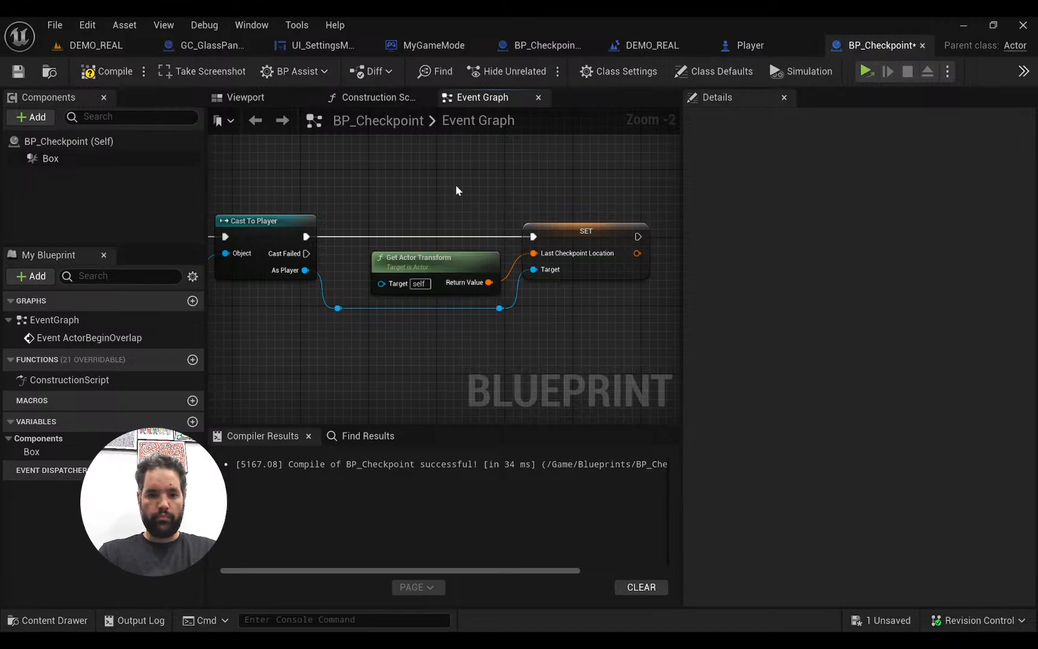
Save and compile BP_Checkpoint, and return to the DEMO_REAL level
key("ctrl+s")
right_click_drag(440, 194, 451, 189)
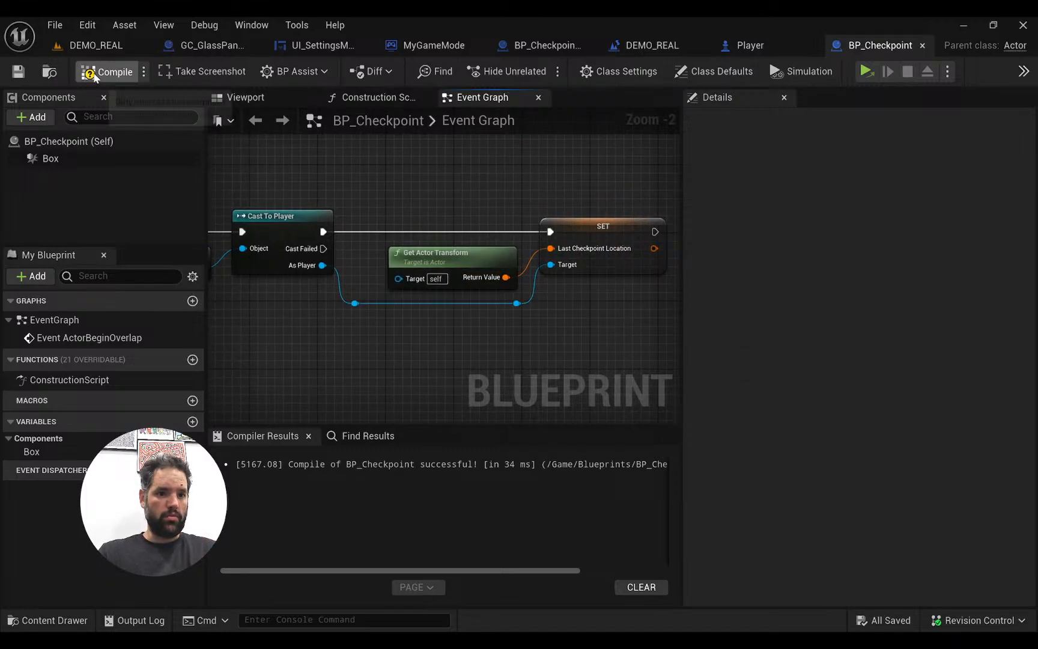
left_click(96, 48)
right_click_drag(320, 289, 367, 308)
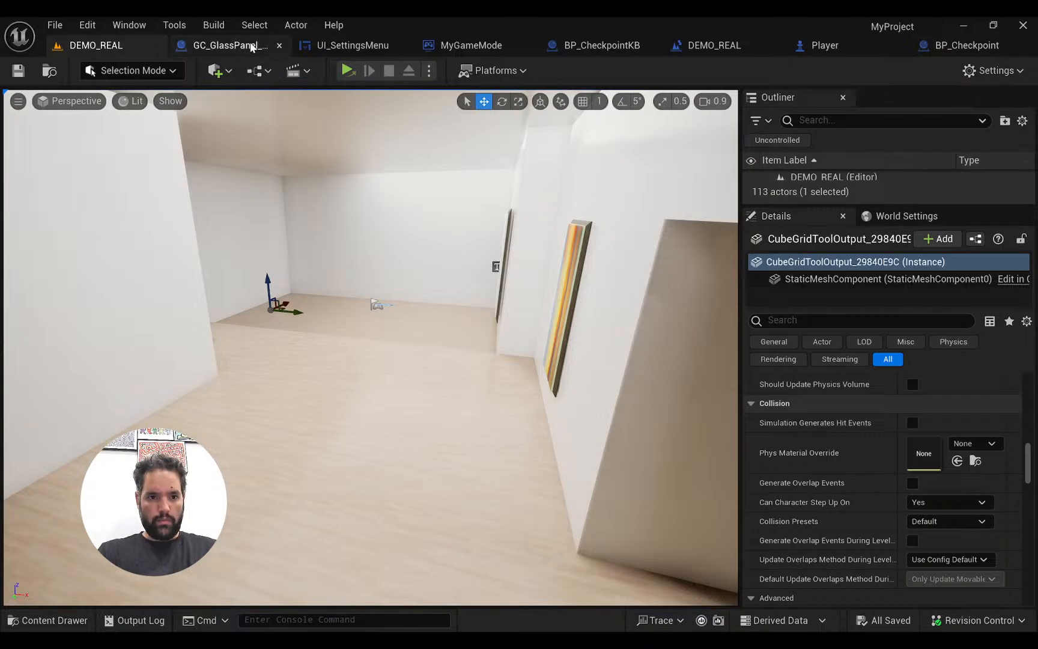
Make the Player blueprint's LastCheckpointLocation variable Instance Editable and Expose on Spawn
left_click(805, 46)
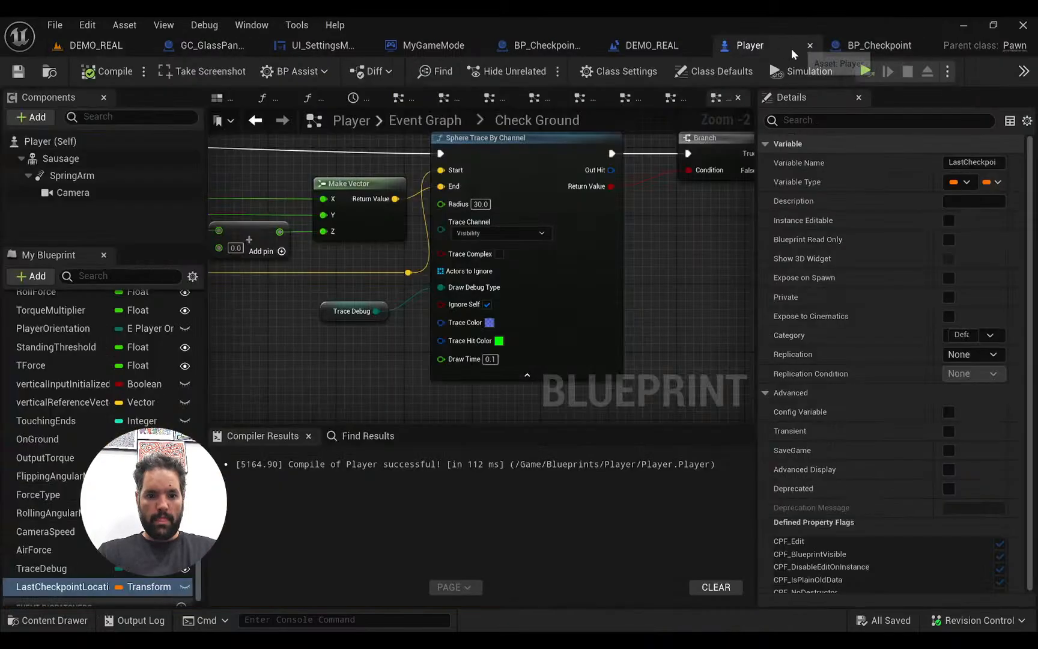
right_click(73, 587)
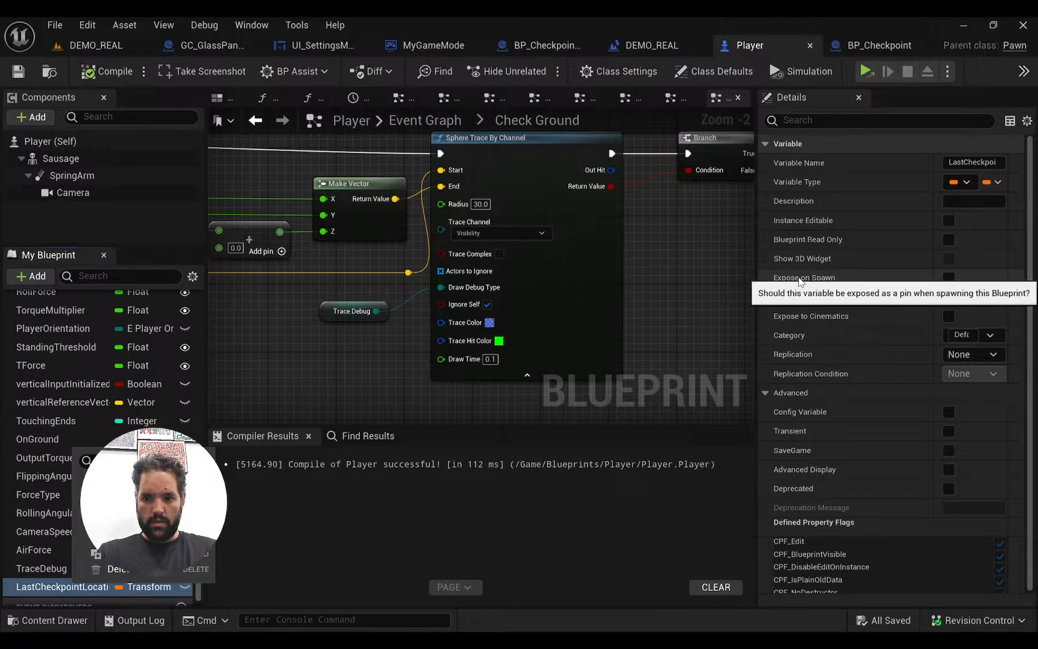
left_click(949, 278)
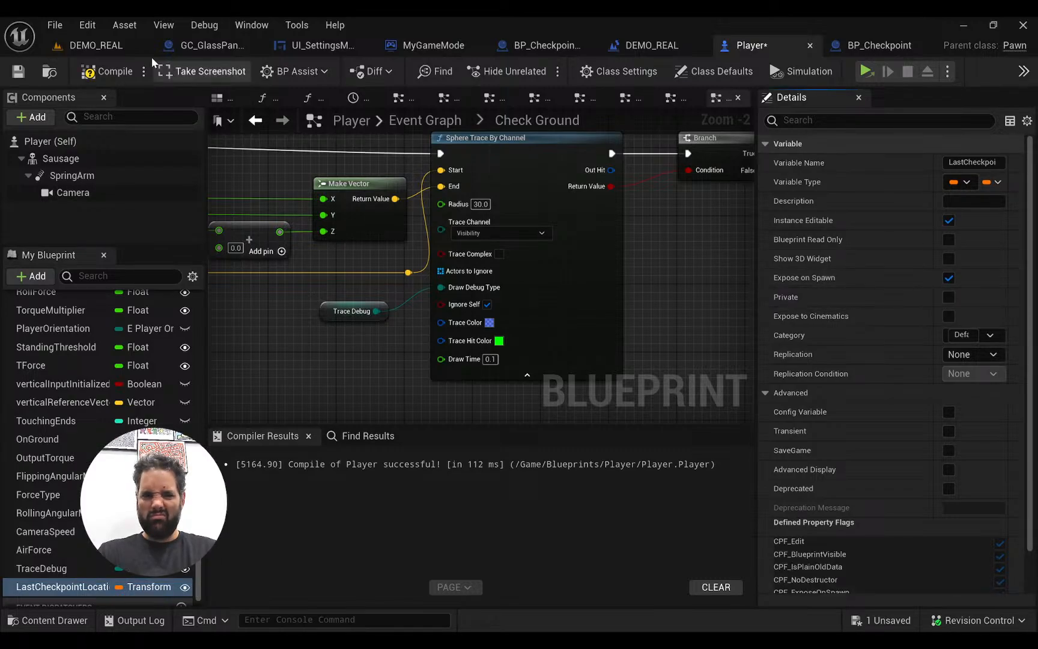
Place a BP_Checkpoint on the floor beside the player start in DEMO_REAL and save the level and the Player blueprint
left_click(95, 45)
mouse_move(370, 337)
right_mouse_down()
mouse_move(415, 360)
mouse_move(492, 351)
mouse_move(522, 381)
mouse_move(511, 355)
mouse_move(606, 348)
mouse_move(517, 373)
mouse_move(481, 360)
mouse_move(432, 378)
mouse_move(445, 354)
mouse_move(487, 357)
mouse_move(516, 378)
mouse_move(528, 373)
mouse_move(522, 360)
mouse_move(493, 367)
mouse_move(624, 366)
right_mouse_up()
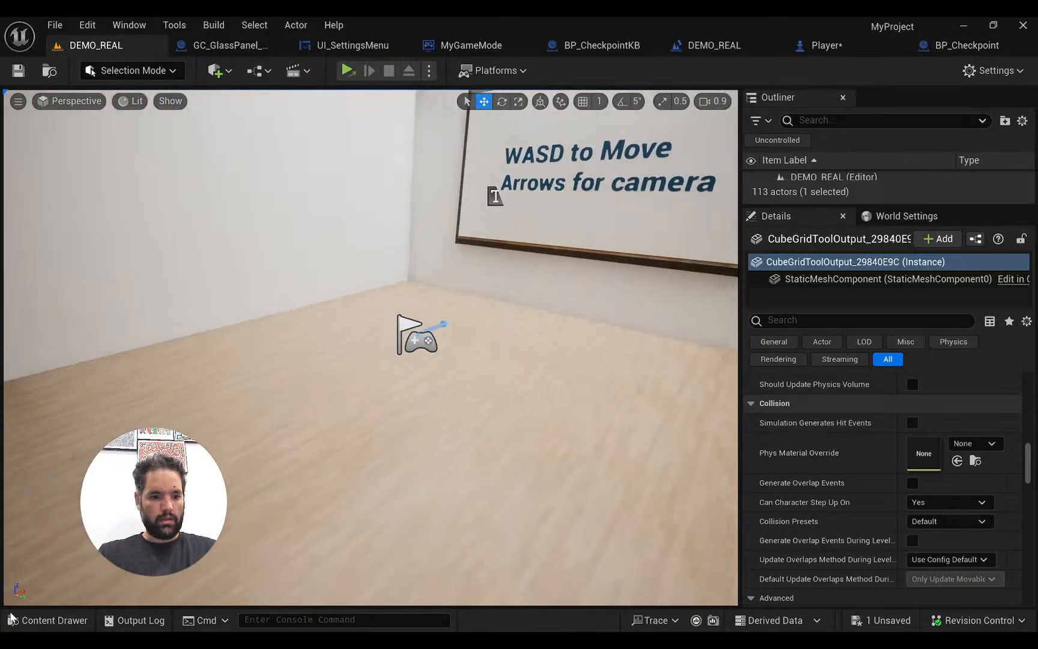
left_click(9, 617)
left_click_drag(400, 238, 337, 390)
right_click_drag(337, 390, 284, 356)
right_click(304, 429)
key("ctrl+shift+s")
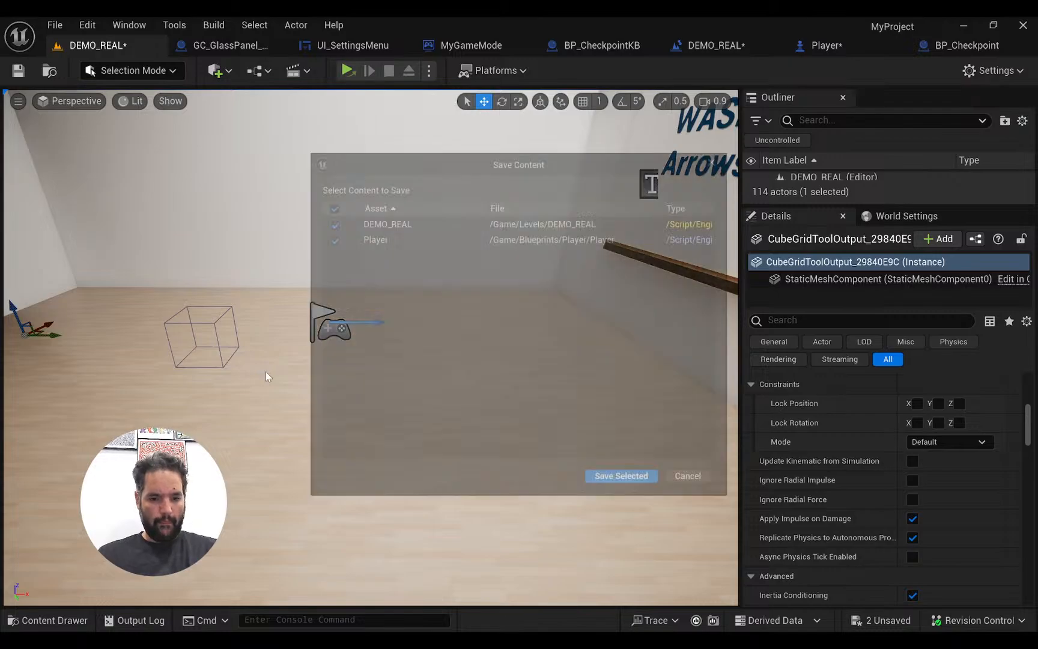
left_click(627, 490)
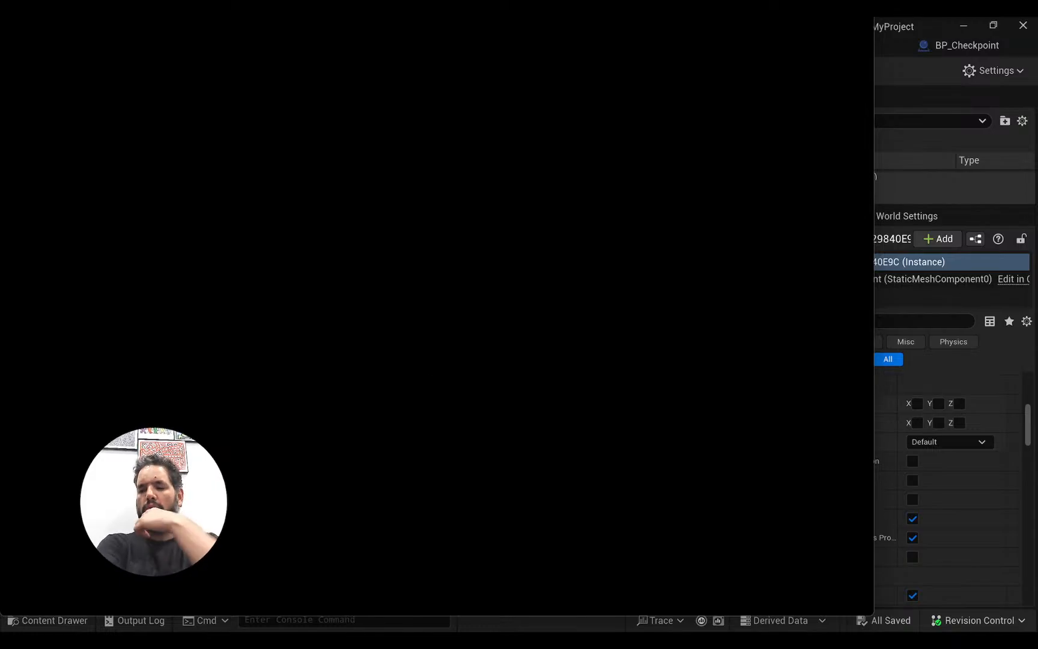
Close the standalone game and play DEMO_REAL inside the editor viewport instead
key("Escape")
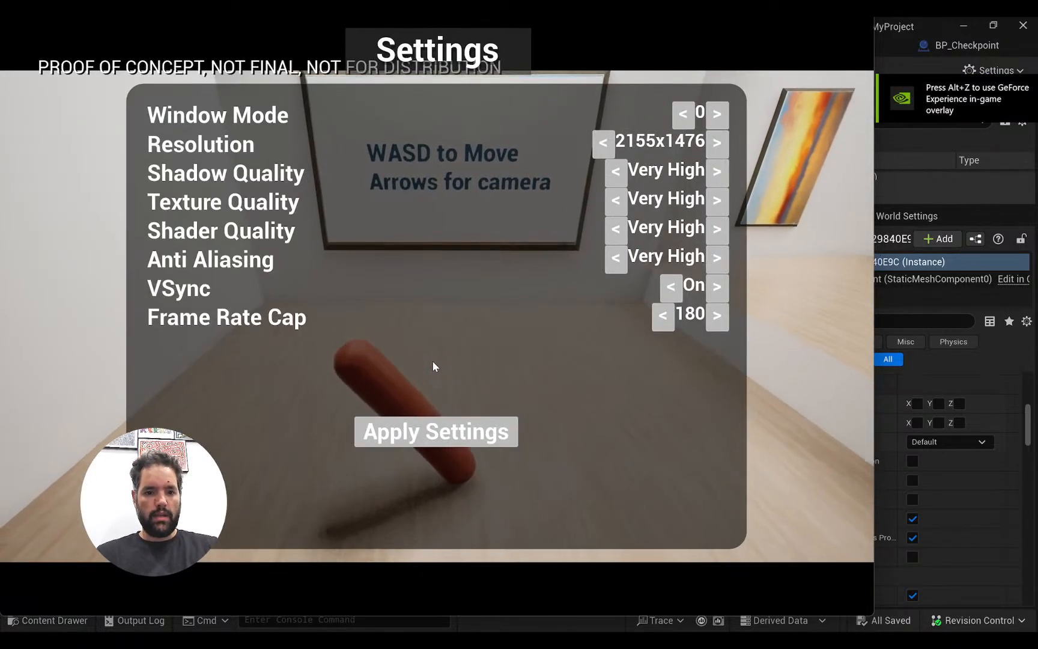
key("alt+F4")
right_click_drag(353, 360, 199, 337)
left_click(429, 70)
left_click(464, 128)
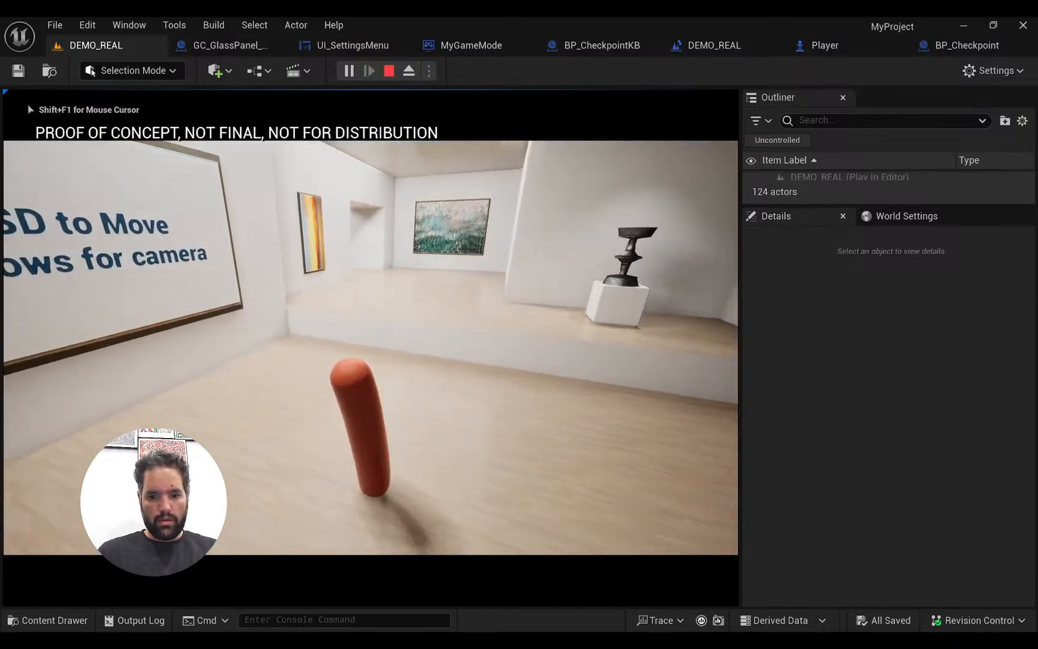
Eject from the player during play to look around the room for the checkpoint, and stop the session
key("F8")
right_click_drag(445, 376, 505, 379)
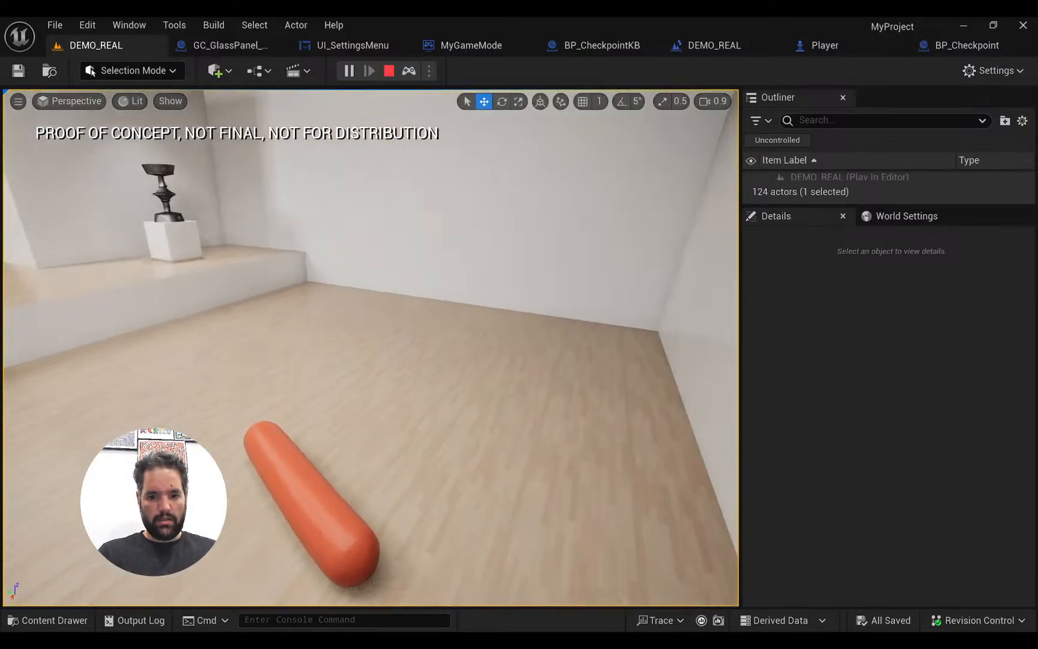
right_click(446, 377)
right_click_drag(434, 339, 438, 346)
key("Escape")
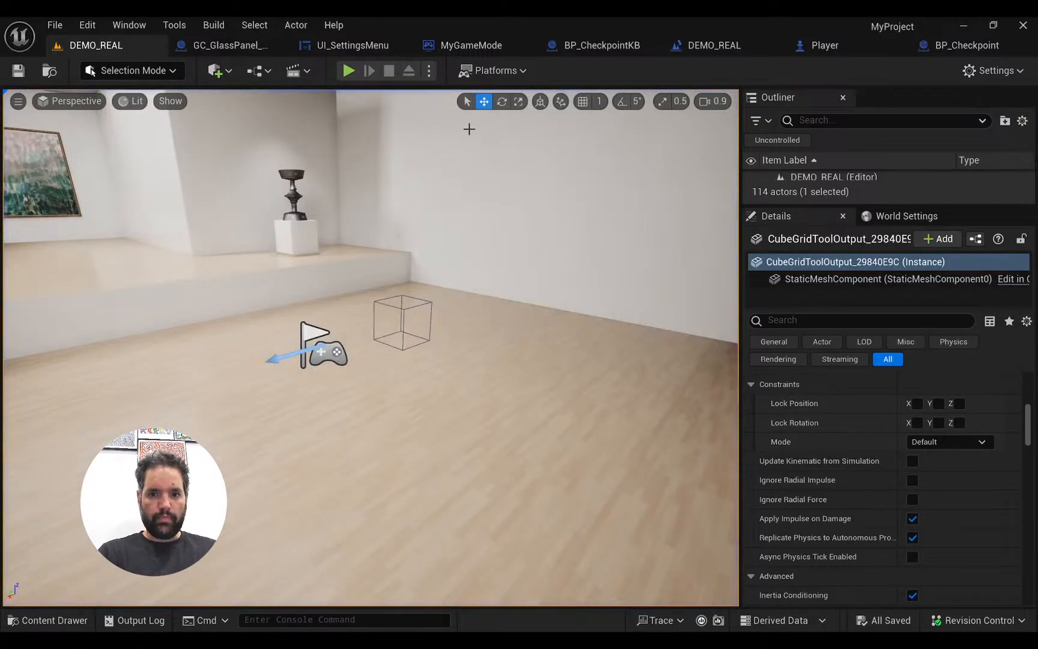
Add a Cube mesh component under the Box in BP_Checkpoint
left_click(955, 46)
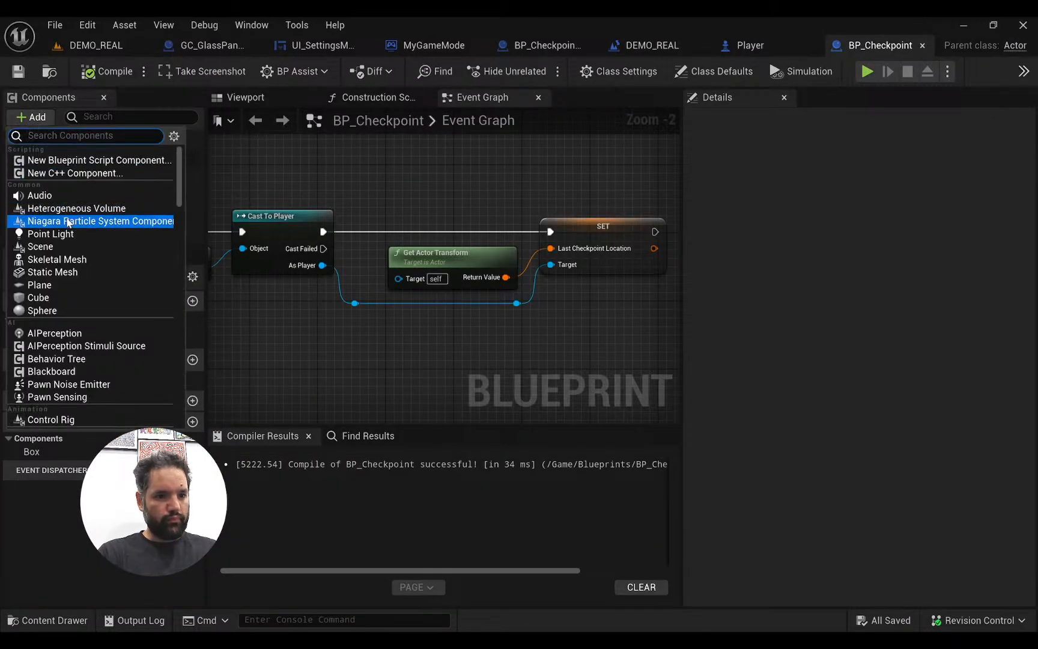
key("BackSpace")
type("mesh")
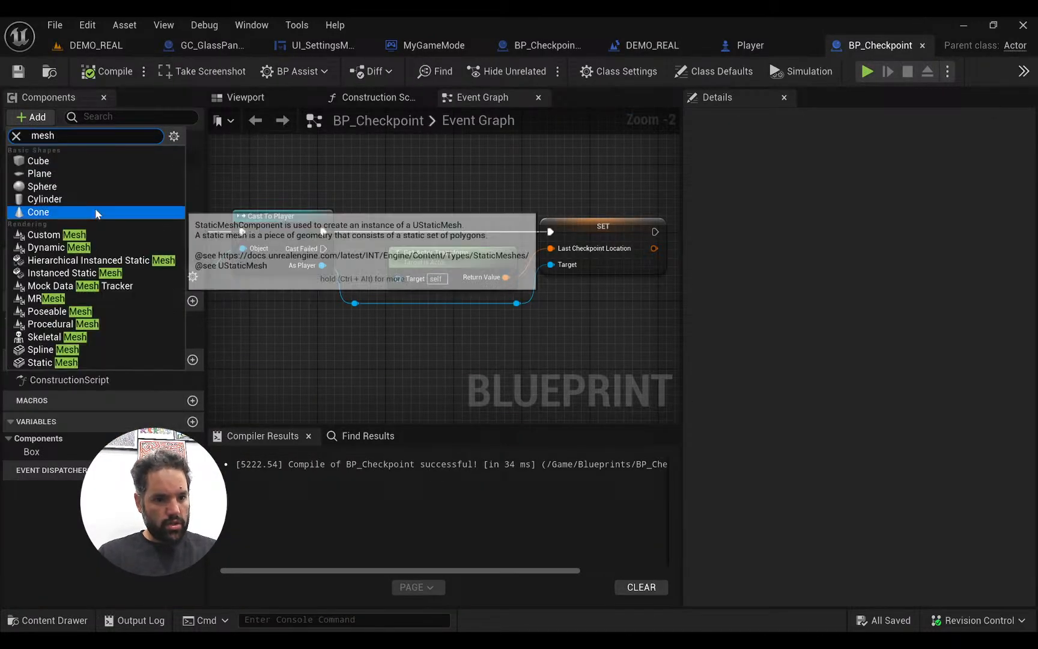
left_click(63, 161)
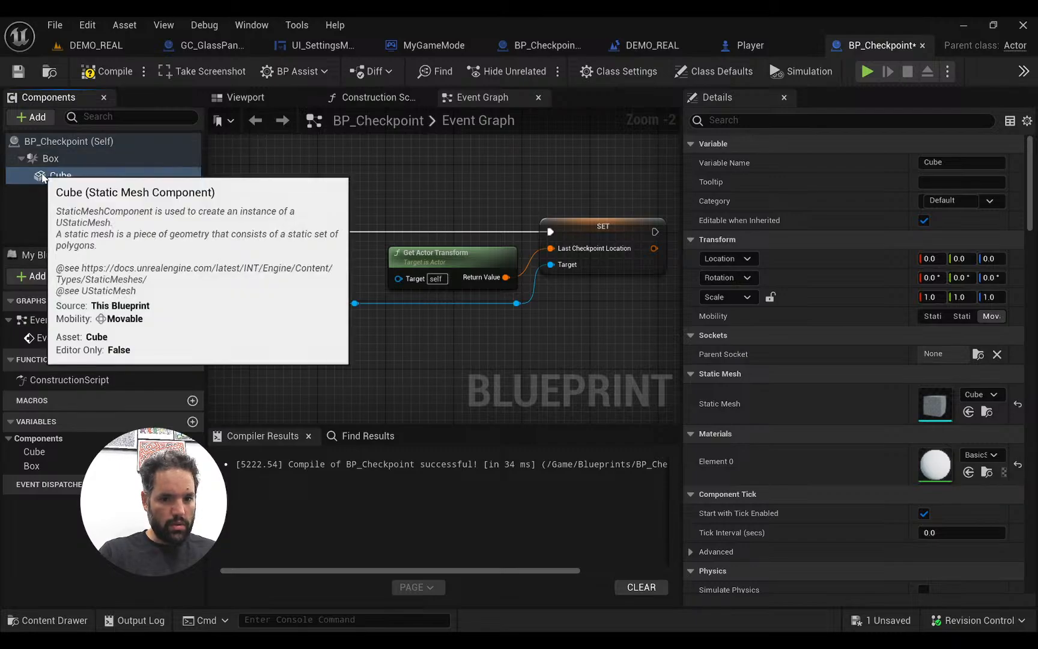
Try the MI_Transparency material on the checkpoint's Cube and replace it with MI_Glass
left_click(215, 96)
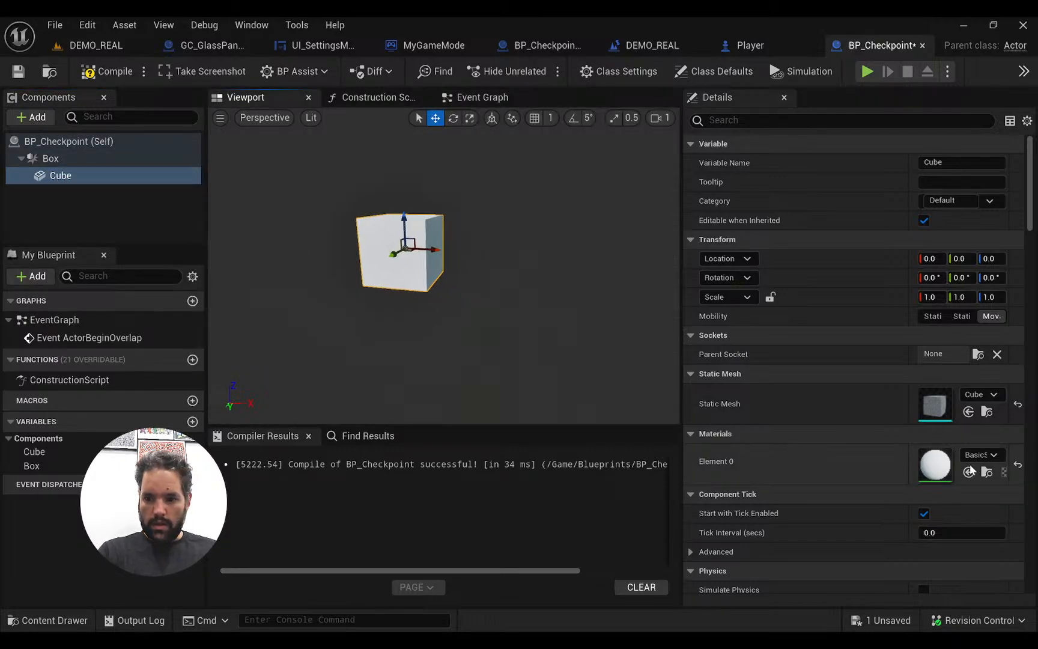
left_click(1002, 455)
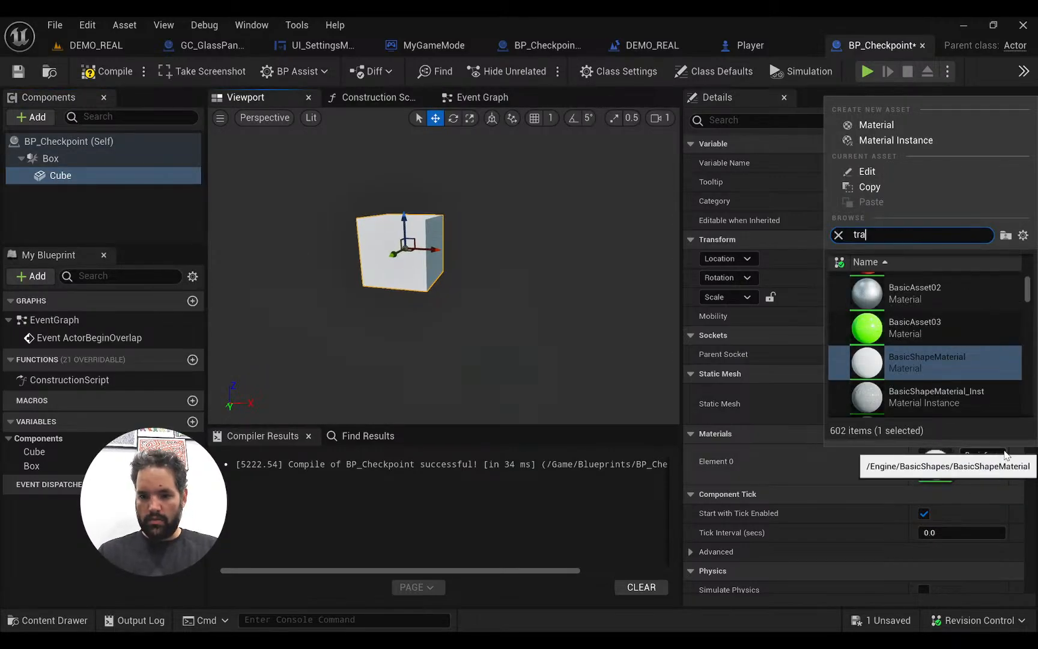
left_click(957, 306)
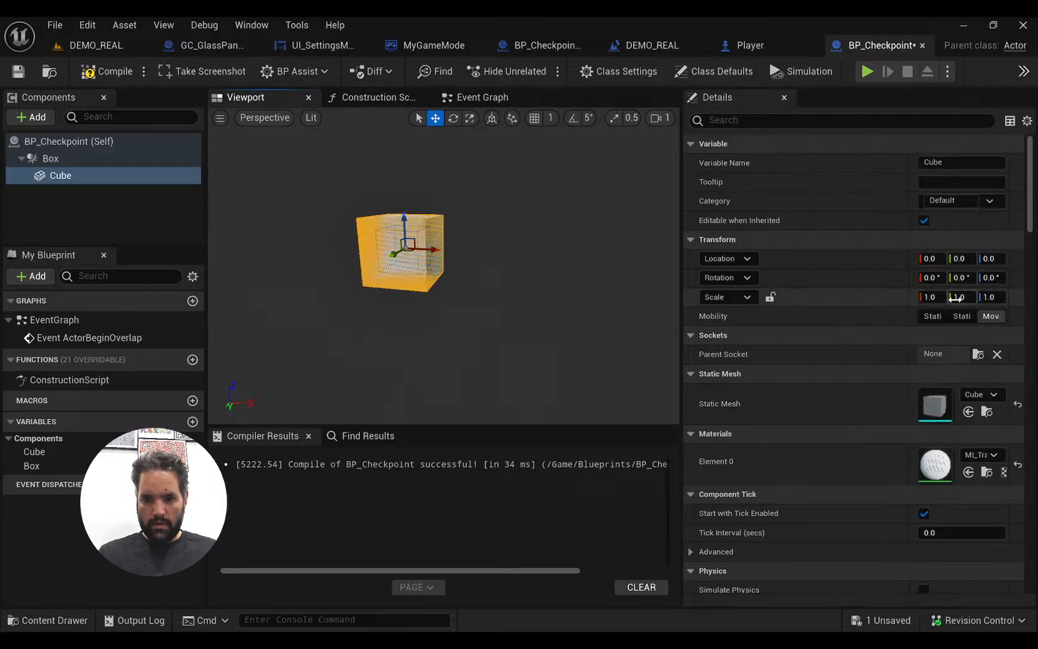
left_click(978, 454)
type("g")
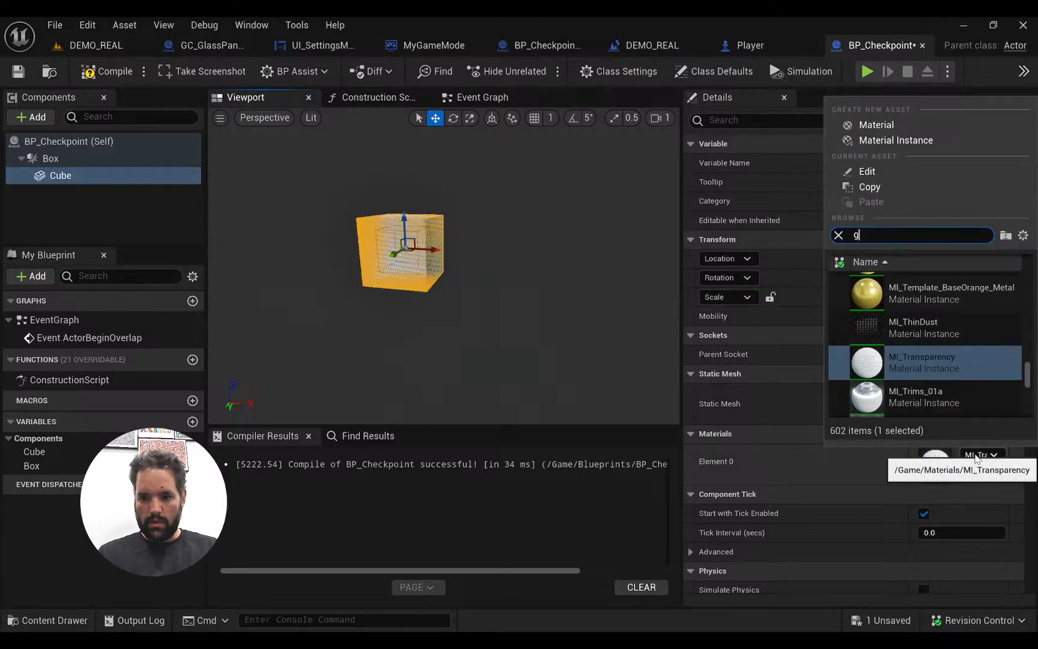
type("glass")
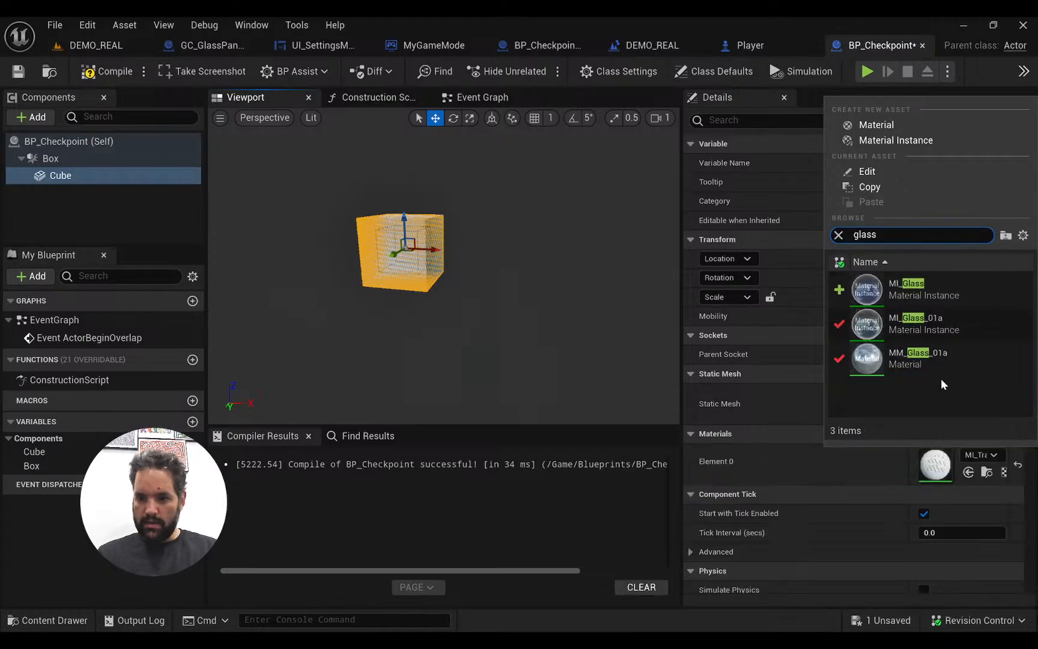
left_click(920, 294)
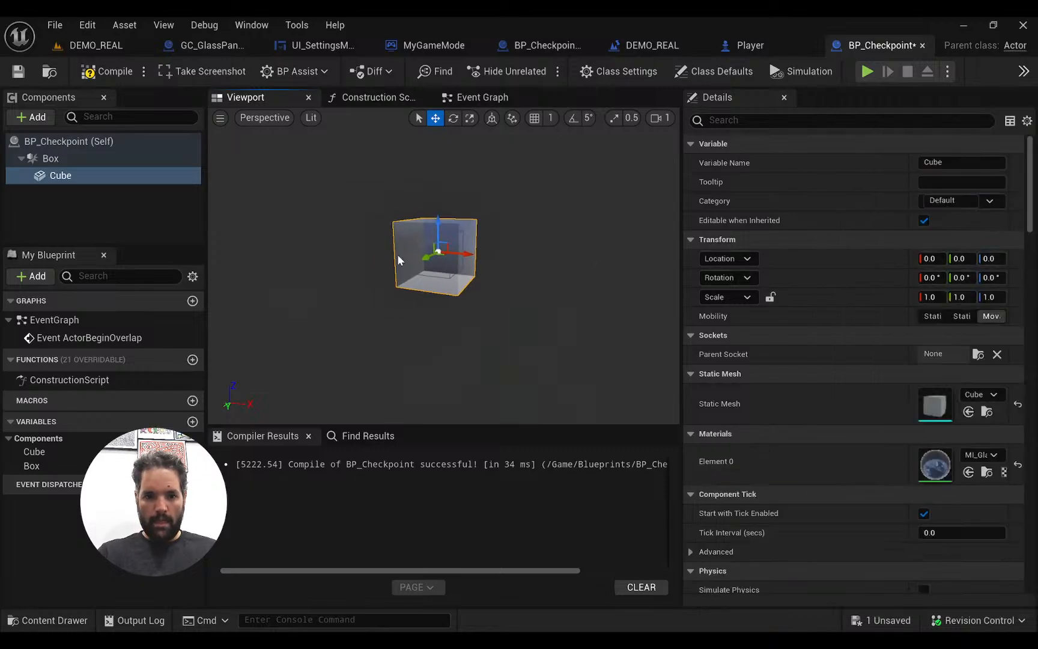
Inspect the glass checkpoint in DEMO_REAL and playtest moving the player toward it, ending the session
left_click(95, 45)
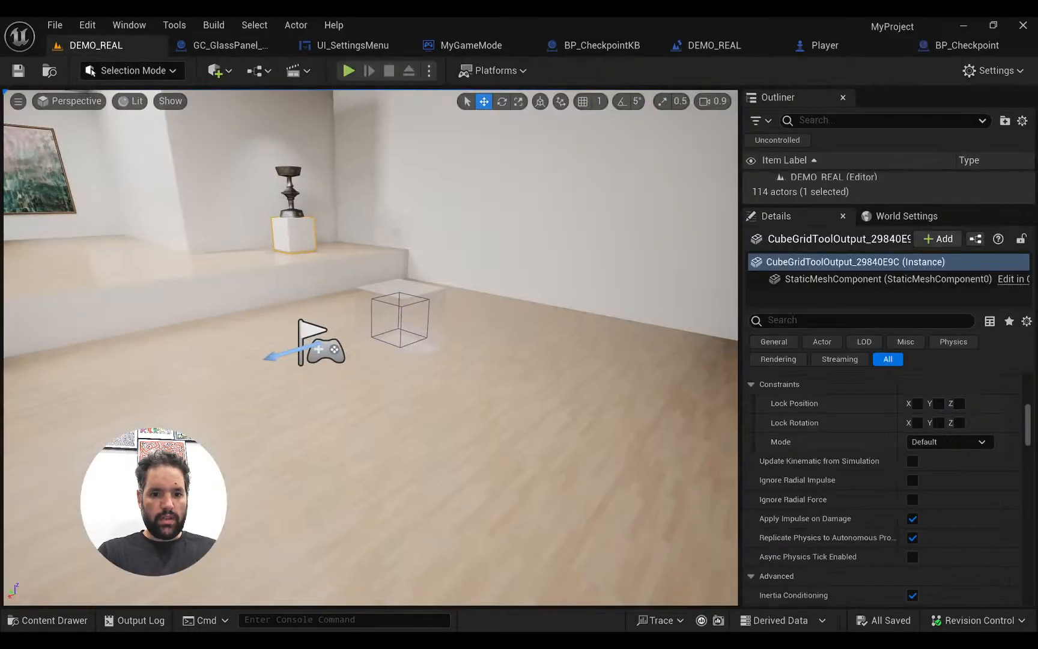
right_click_drag(264, 240, 317, 276)
left_click(318, 276)
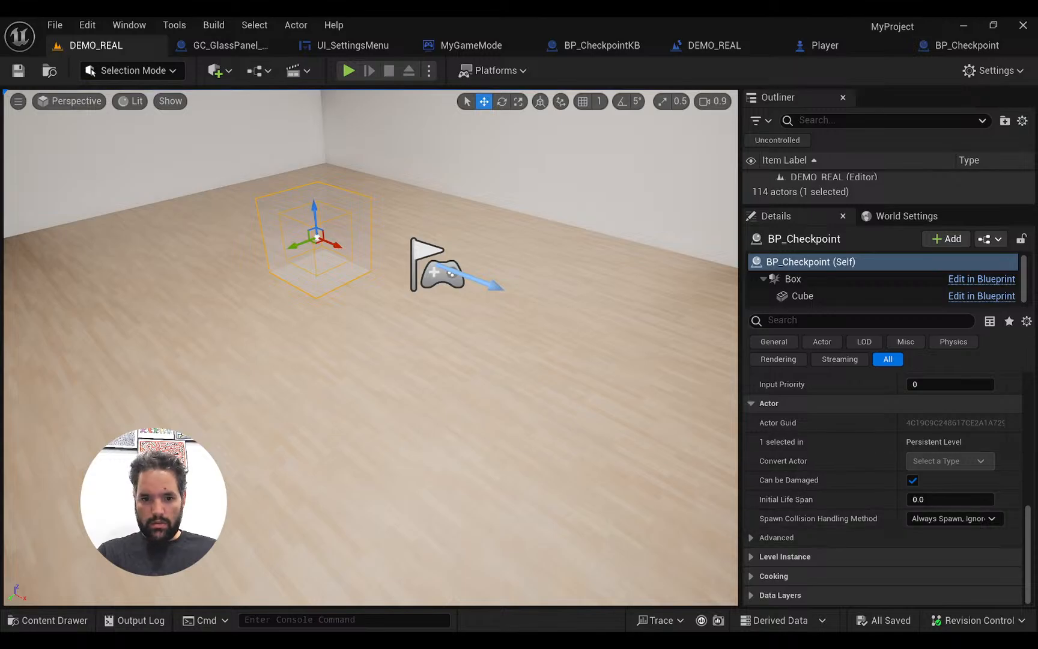
right_click(509, 442)
left_click(517, 615)
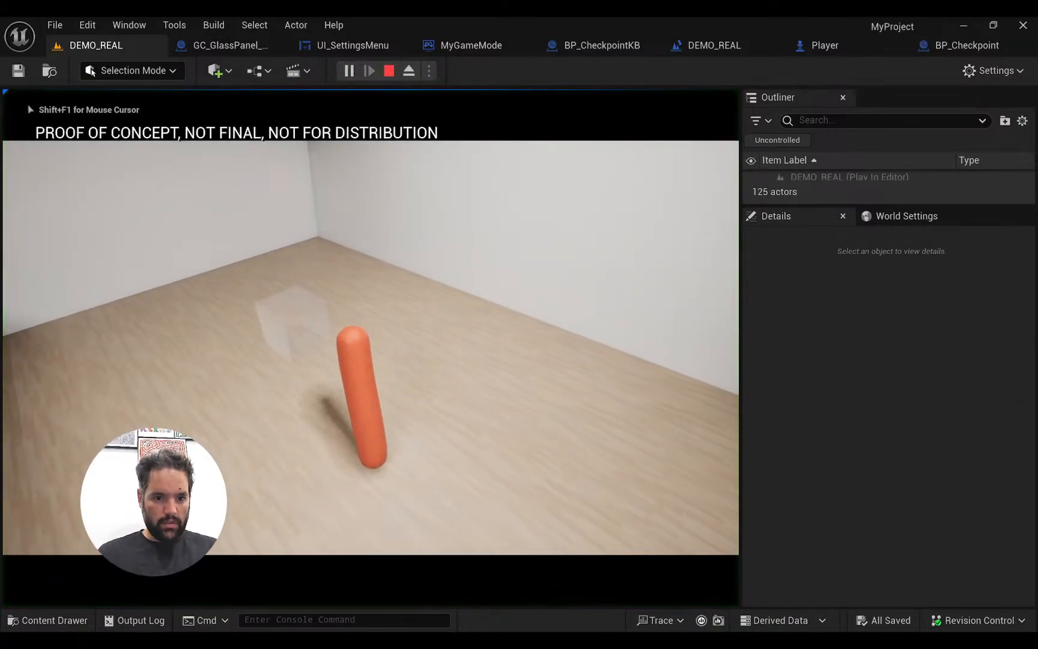
key("w")
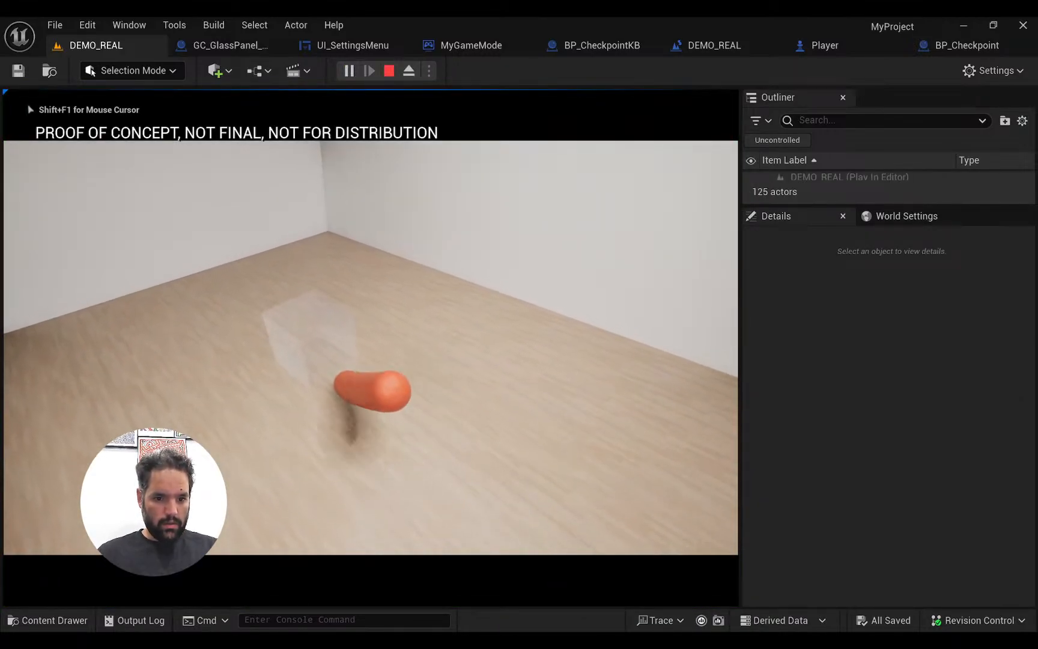
key("Escape")
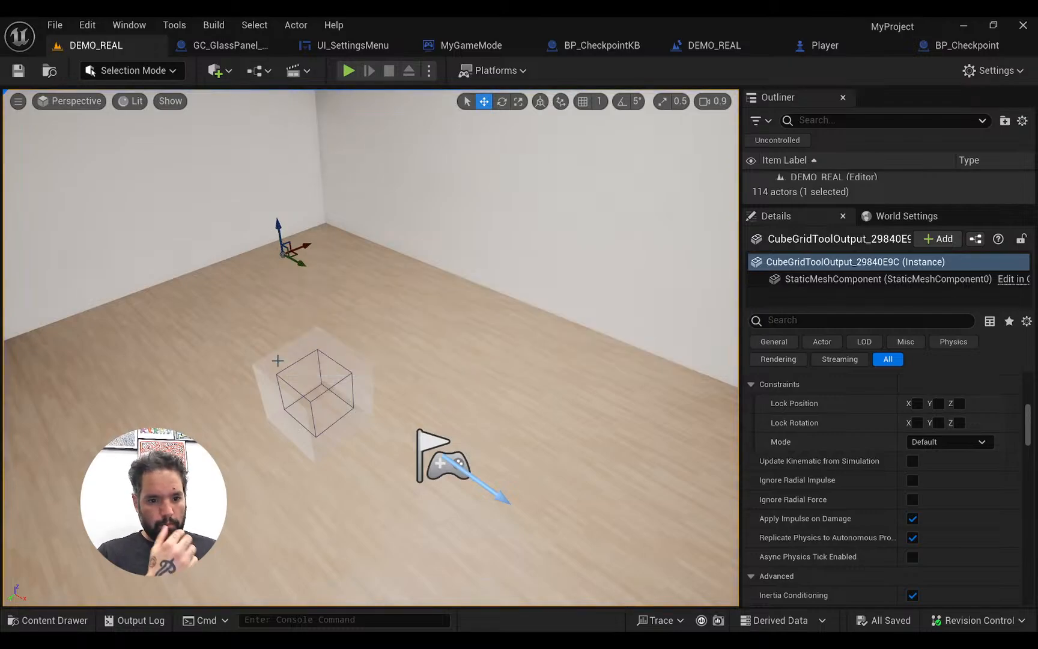
Expand the Collision settings of the placed checkpoint's Cube component, use the BlockAllDynamic preset, and save the level
left_click(278, 358)
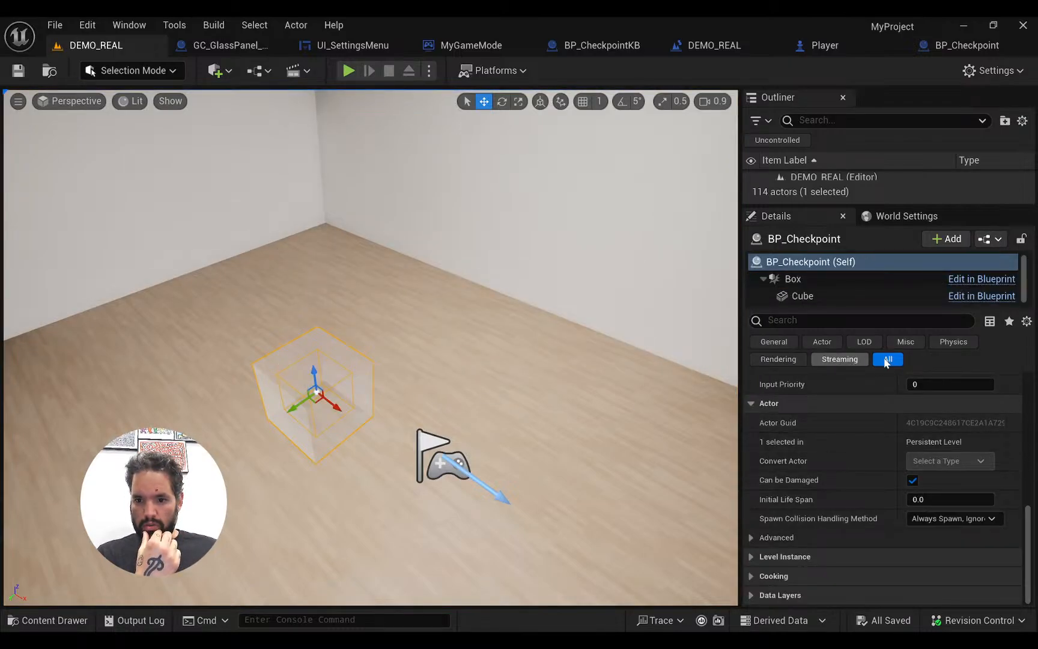
left_click_drag(1029, 523, 1031, 404)
left_click(799, 296)
scroll(900, 484, "down", 10)
scroll(900, 484, "down", 12)
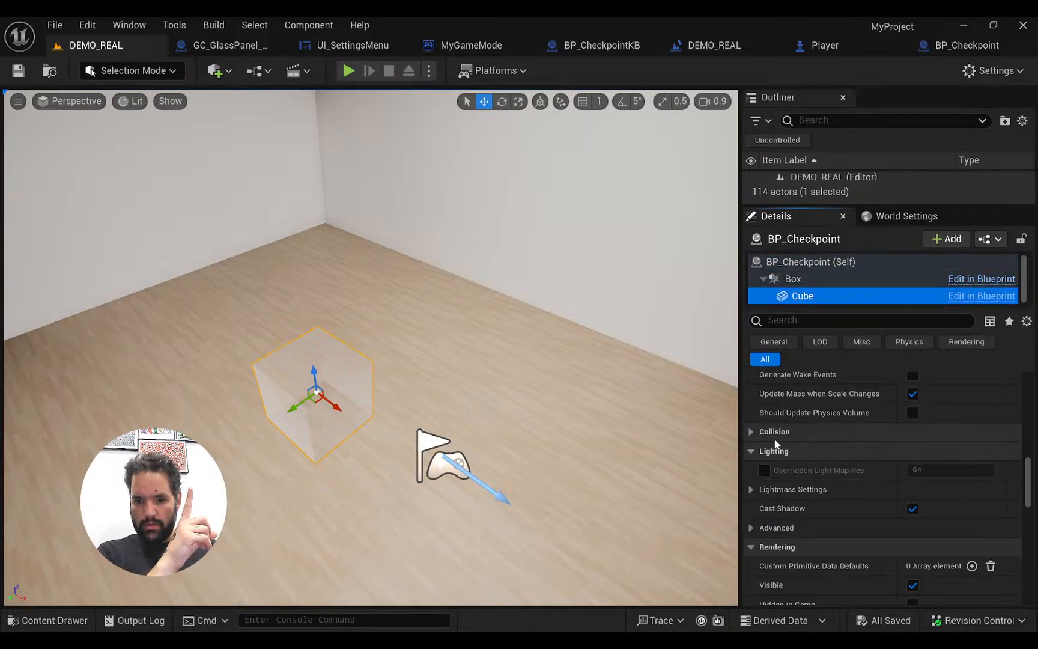
left_click(774, 431)
left_click(923, 531)
left_click(929, 552)
left_click(928, 552)
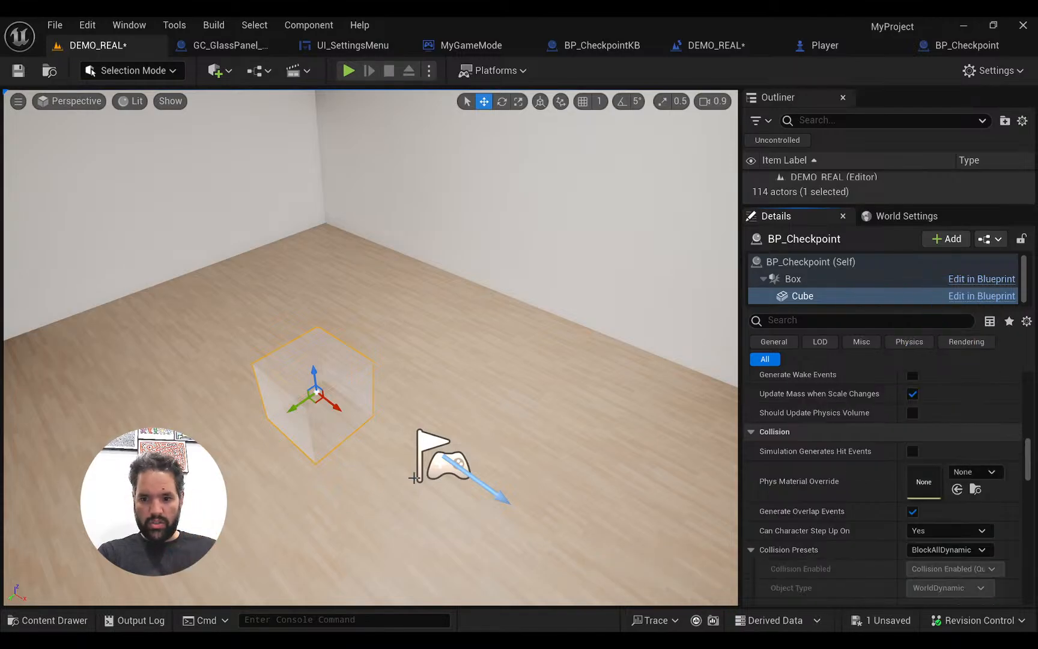
right_click_drag(412, 481, 414, 475)
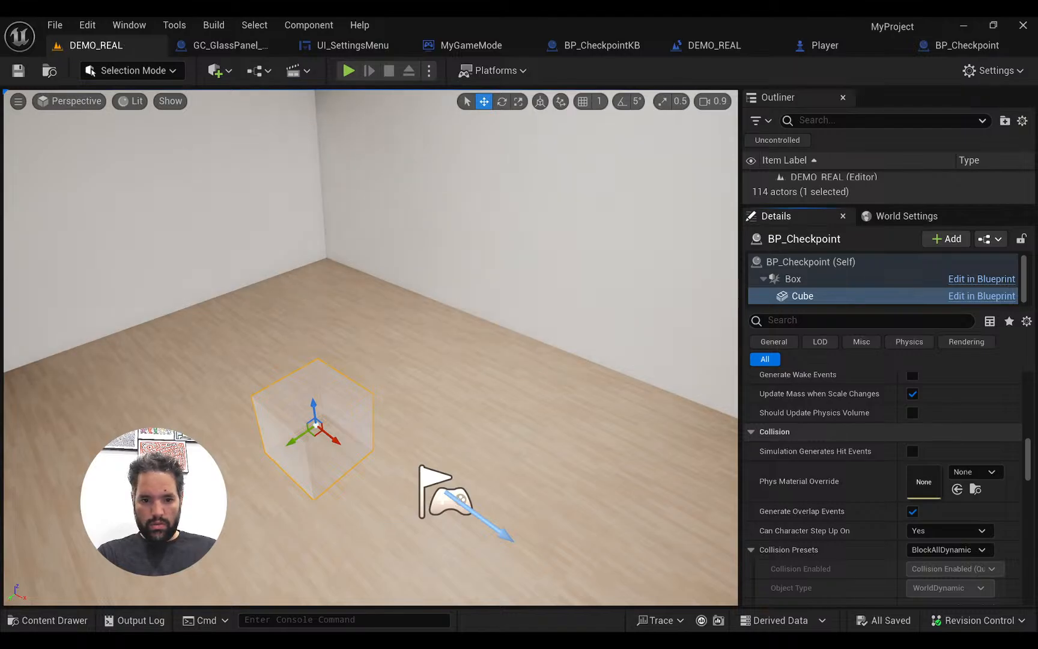
Playtest the level from the floor near the checkpoint by moving the player against it, ending the session
right_click(389, 520)
left_click(429, 506)
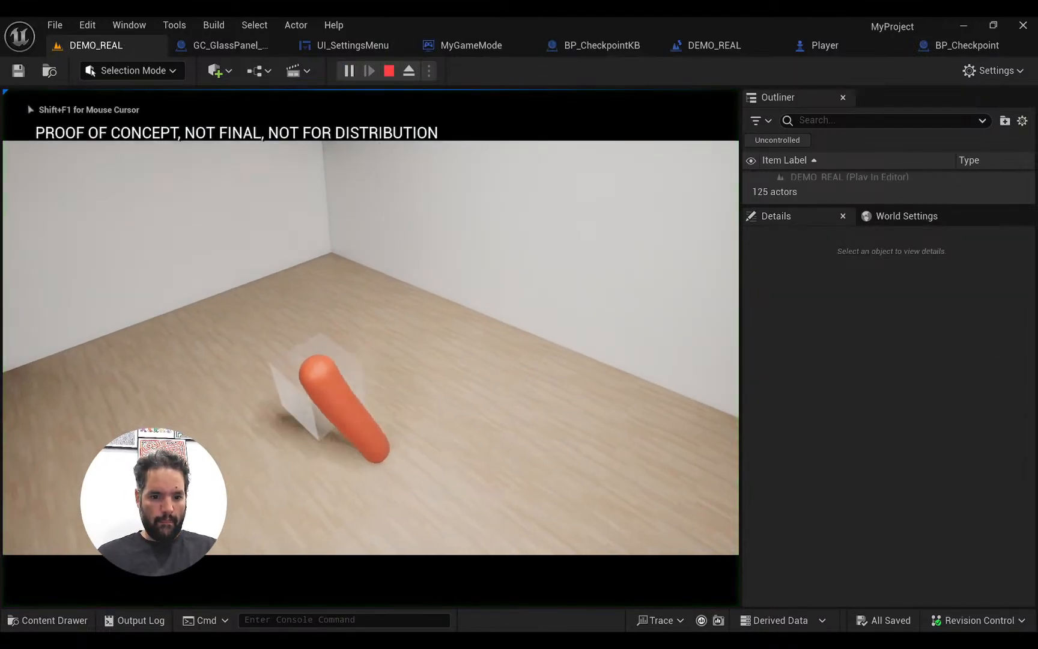
key("Escape")
Search the placed checkpoint's properties for collision settings, then clear the search and look through the full property list
left_click(317, 385)
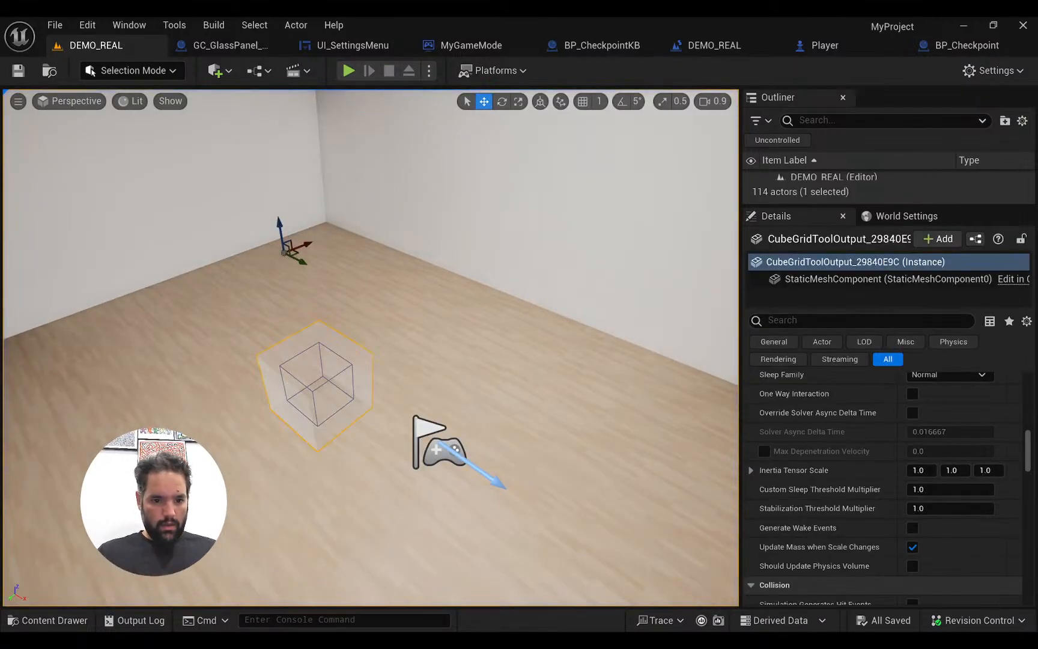
left_click(893, 324)
type("collision")
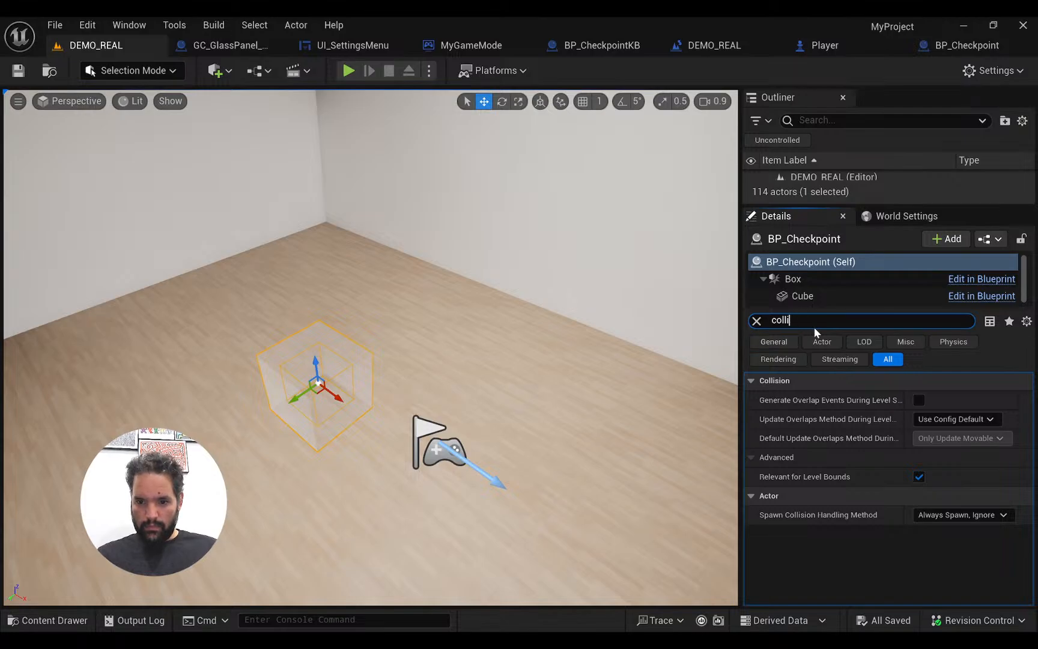
key("BackSpace")
key("BackSpace")
key("BackSpace")
key("BackSpace")
key("BackSpace")
left_click_drag(1029, 433, 1003, 577)
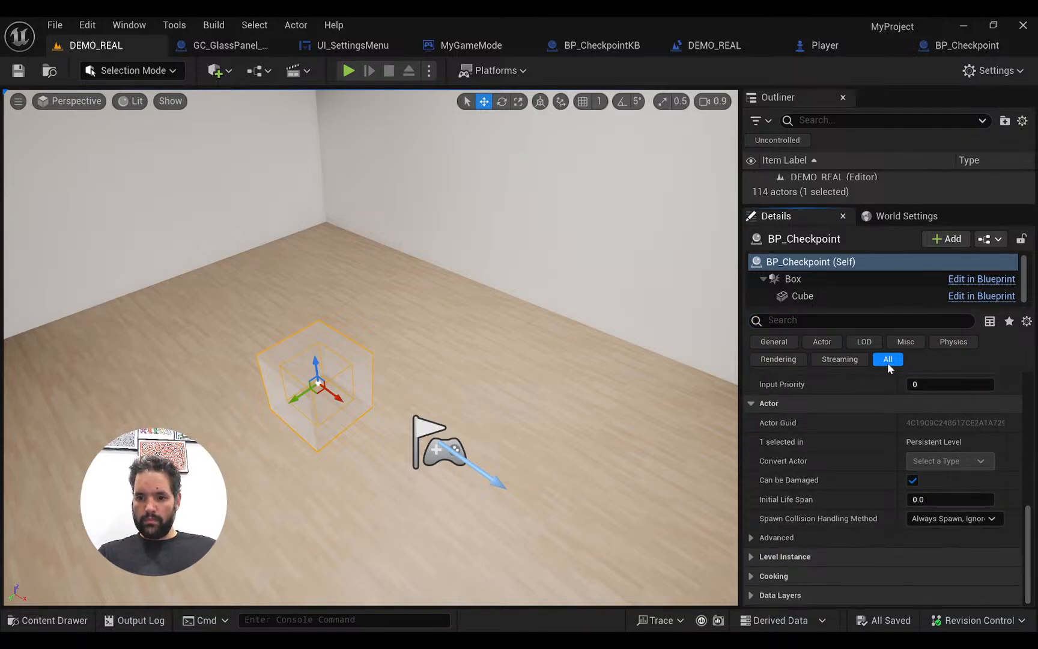
Try to set the collision preset of the placed checkpoint's Cube component to NoCollision
left_click(940, 343)
left_click(803, 295)
scroll(906, 427, "down", 10)
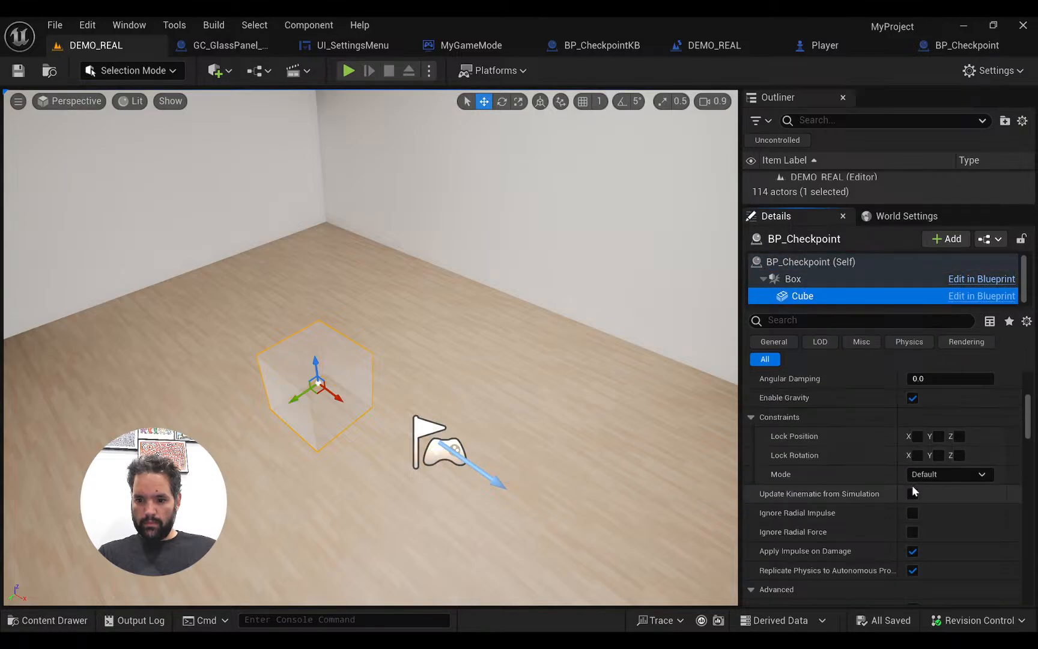
scroll(915, 478, "up", 2)
left_click_drag(1027, 415, 1026, 467)
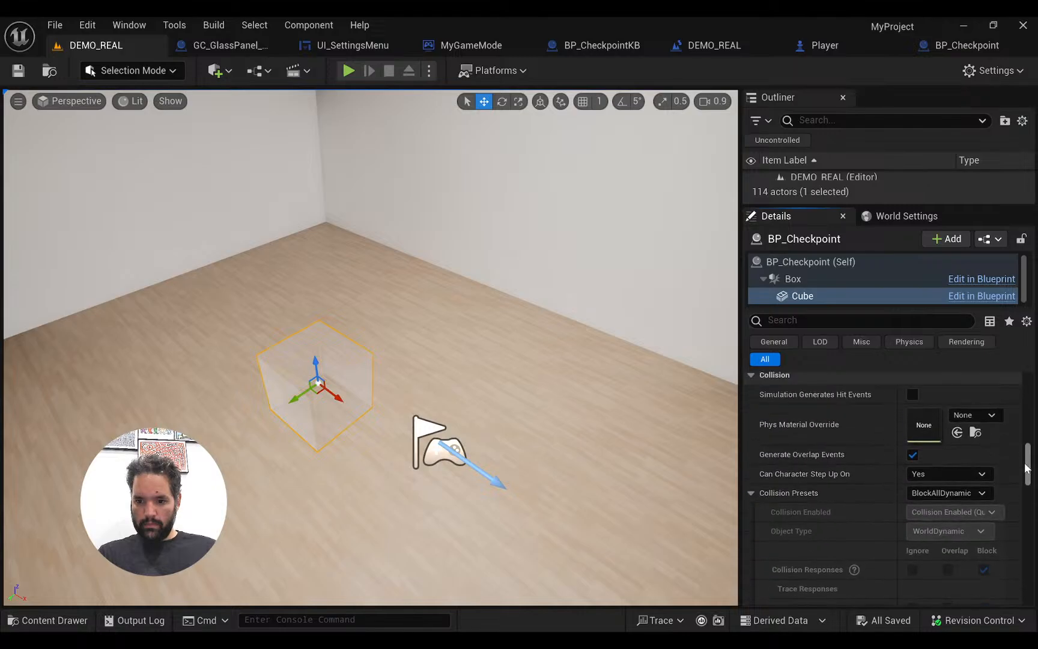
left_click(947, 492)
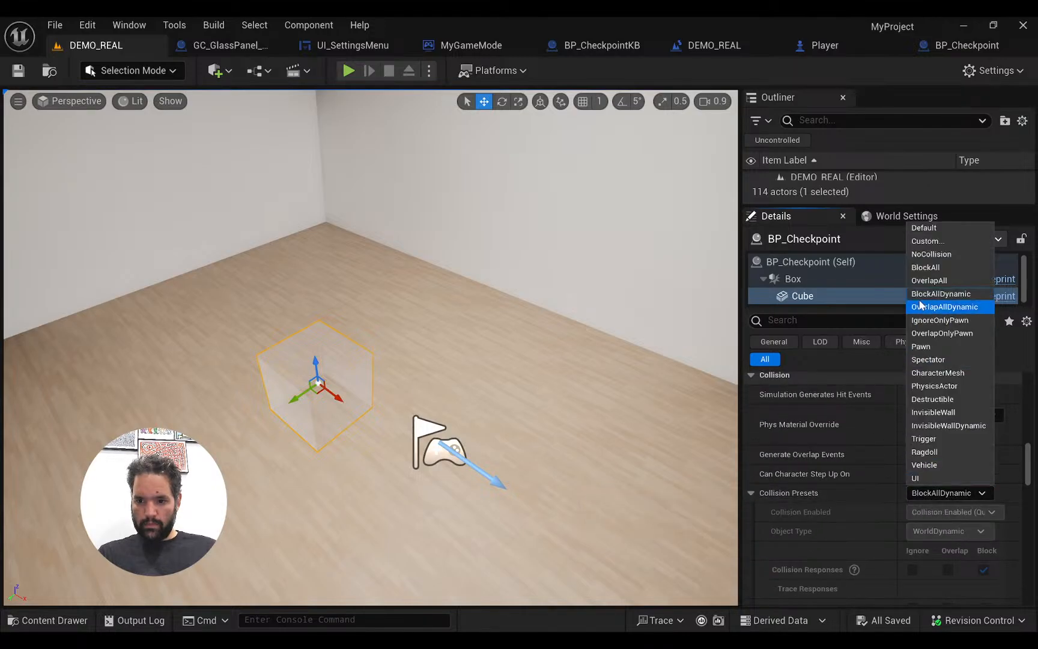
left_click(934, 260)
left_click(916, 493)
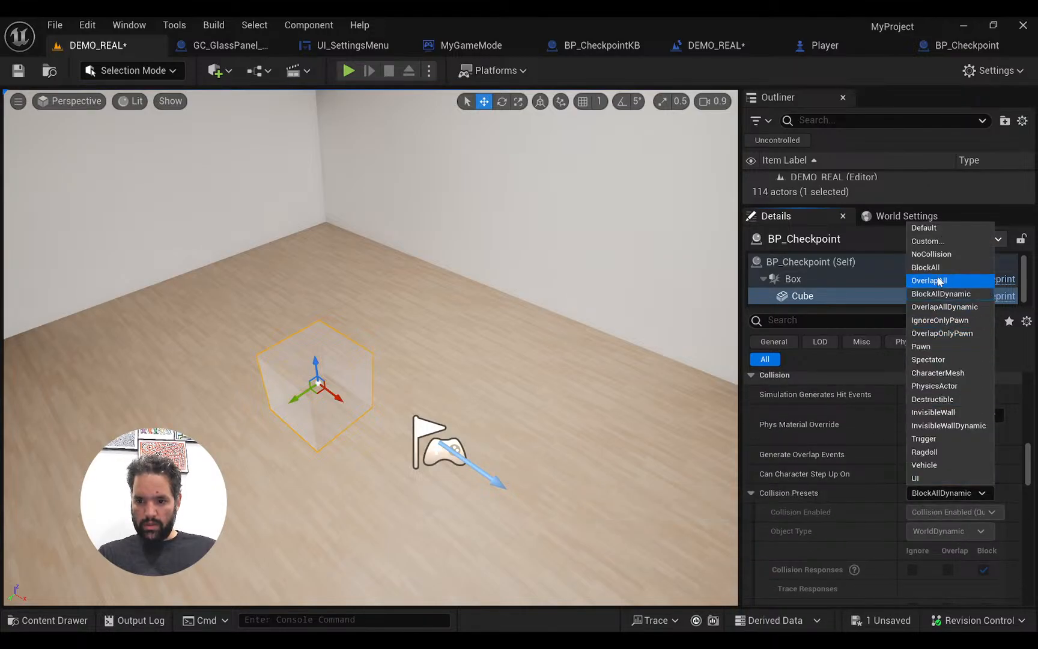
left_click(941, 254)
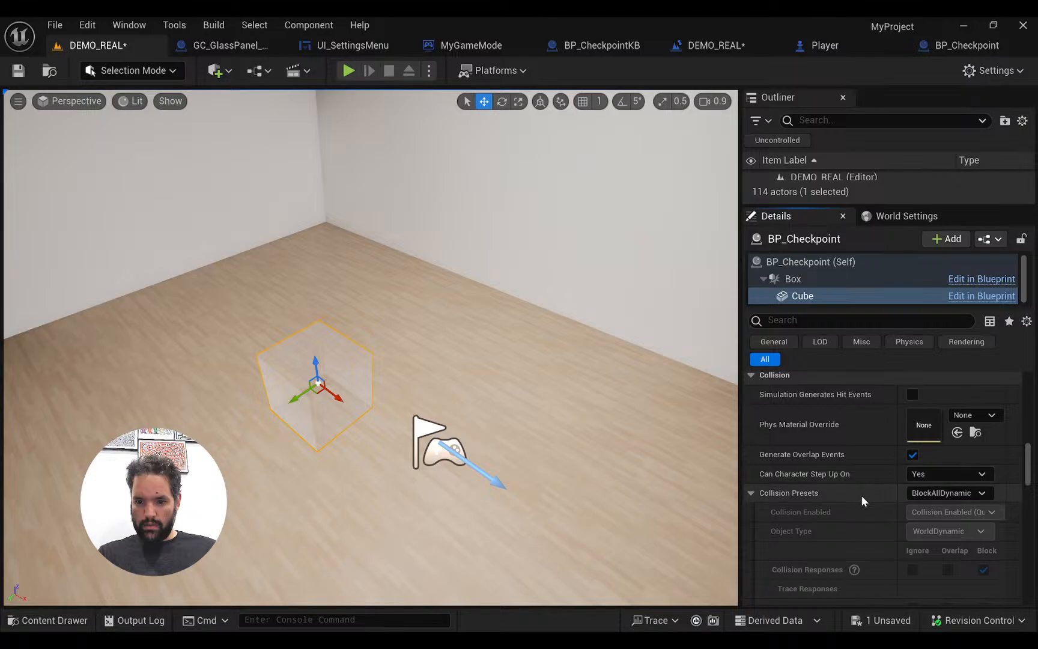
Check the collision preset of the checkpoint's Box component and keep it at OverlapAllDynamic
left_click(795, 280)
scroll(957, 490, "down", 6)
scroll(779, 566, "up", 2)
scroll(779, 566, "down", 2)
left_click_drag(1030, 544, 1035, 512)
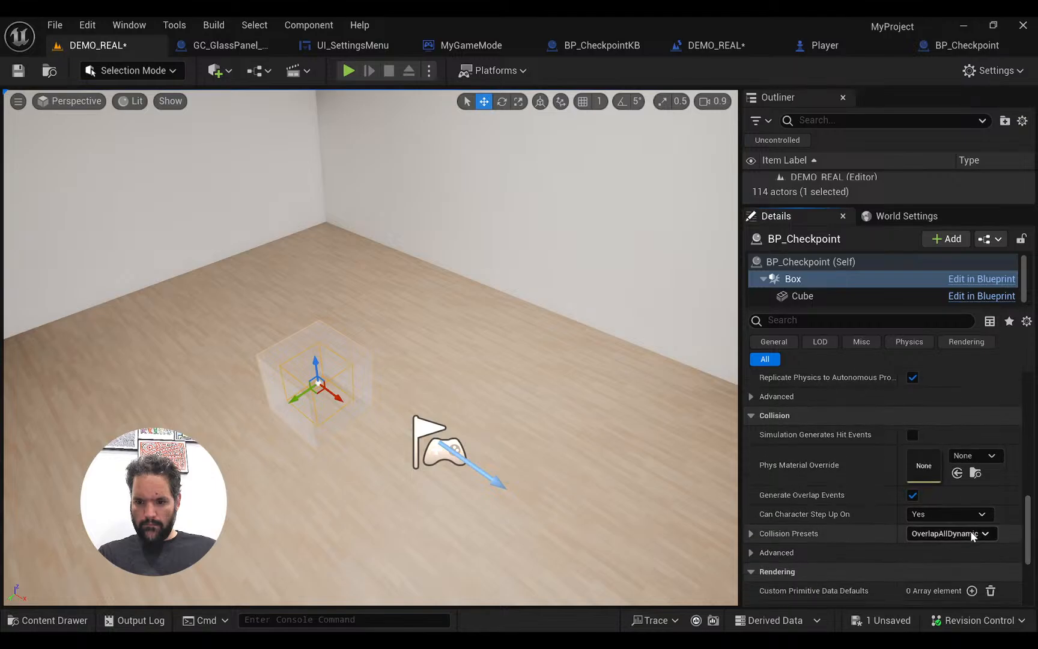
left_click(971, 534)
left_click(937, 350)
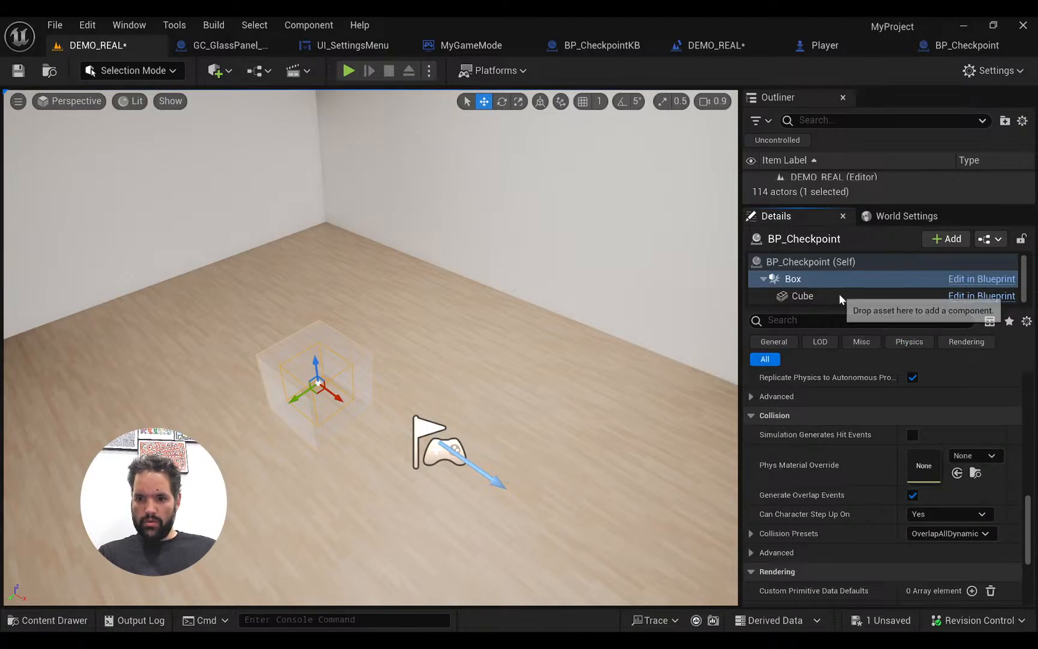
Disable Generate Overlap Events on the Cube, set Can Character Step Up On to No, and try the NoCollision preset again
left_click(806, 295)
left_click_drag(796, 295, 802, 277)
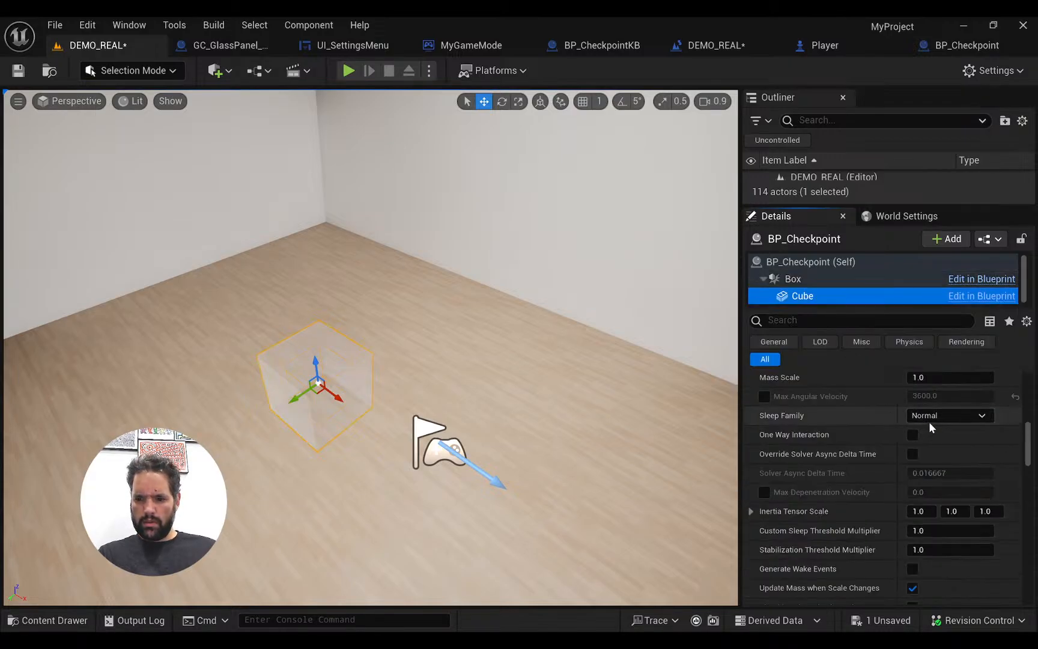
scroll(991, 475, "down", 8)
mouse_move(1028, 486)
left_mouse_down()
mouse_move(1036, 567)
mouse_move(1035, 456)
mouse_move(1035, 494)
mouse_move(1034, 472)
left_mouse_up()
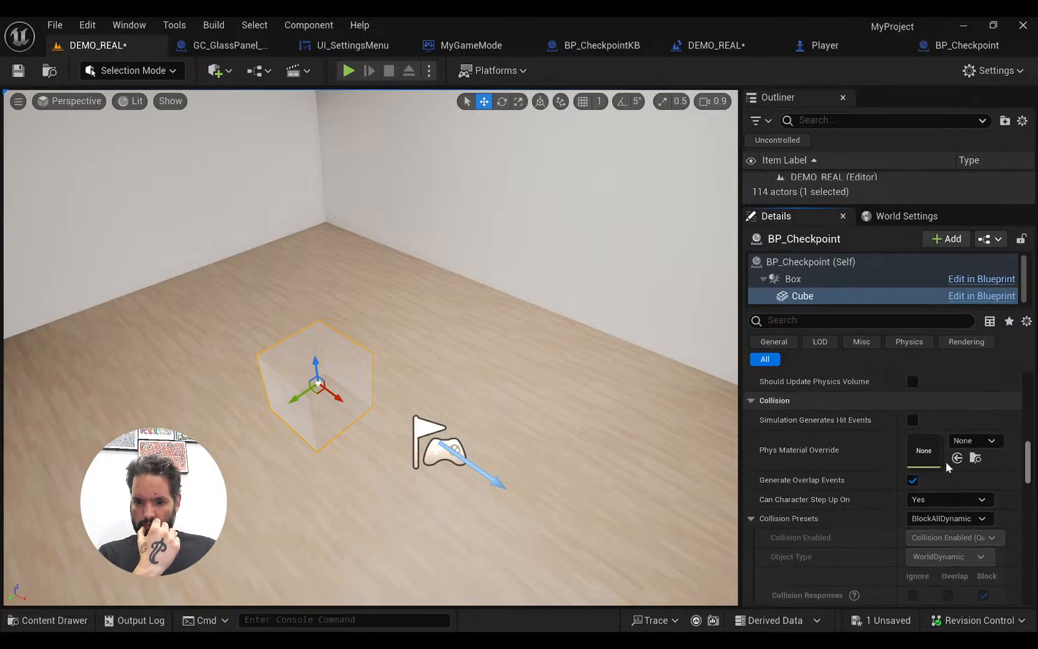
left_click(926, 501)
left_click(930, 523)
left_click(931, 521)
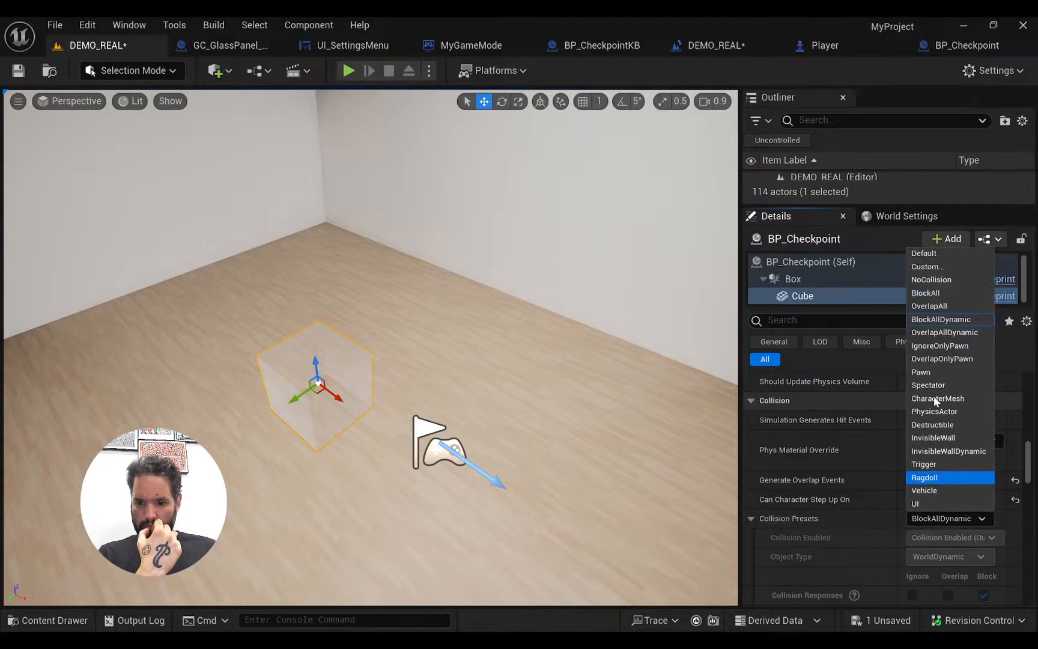
left_click(934, 283)
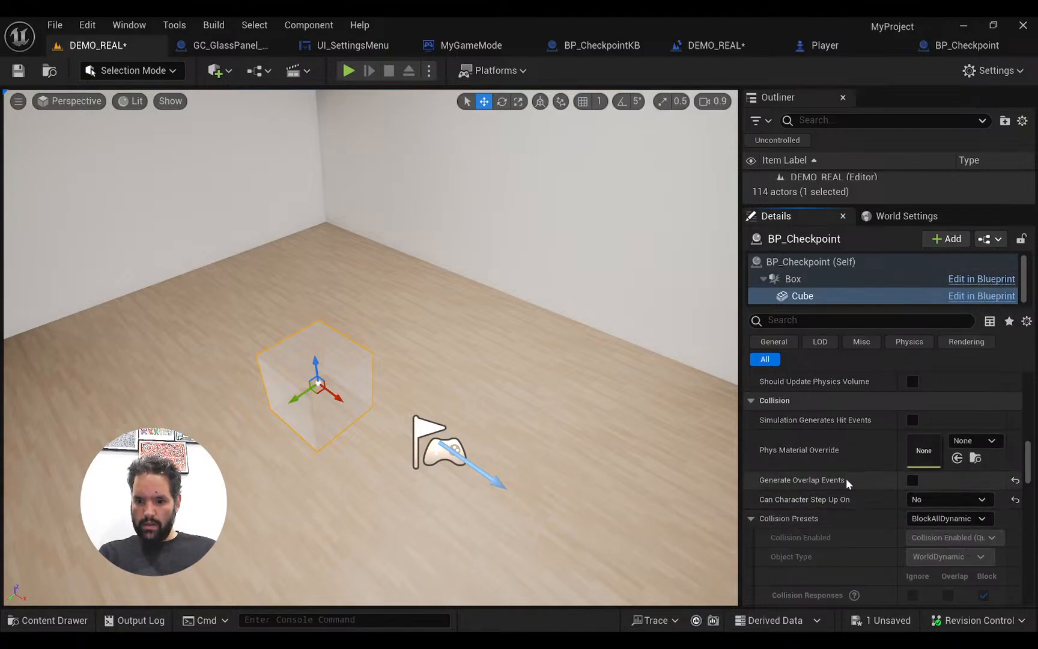
Disable Update Mass when Scale Changes on the Cube and look through its remaining physics and material settings
scroll(856, 473, "up", 5)
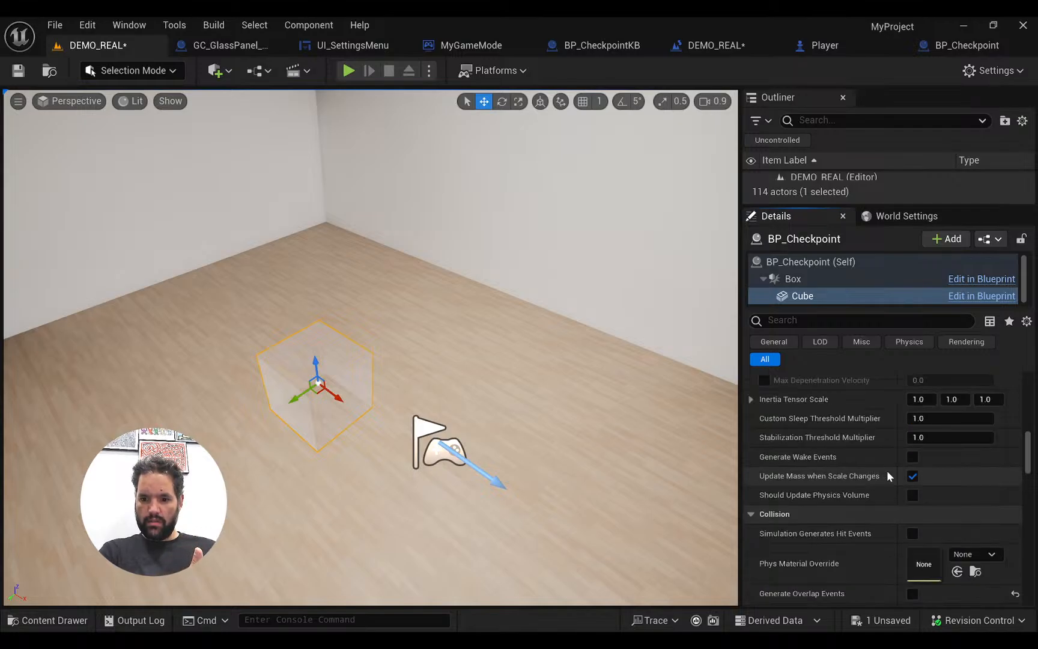
left_click(911, 474)
scroll(907, 471, "down", 1)
scroll(901, 466, "up", 4)
scroll(895, 461, "down", 1)
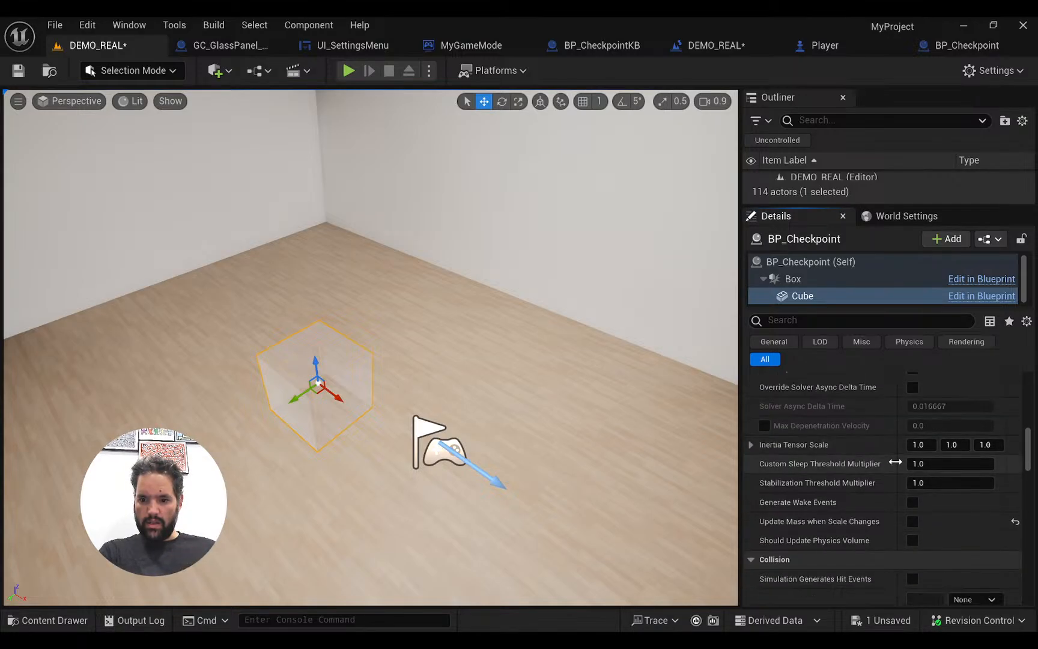
scroll(895, 461, "up", 5)
scroll(895, 461, "up", 5)
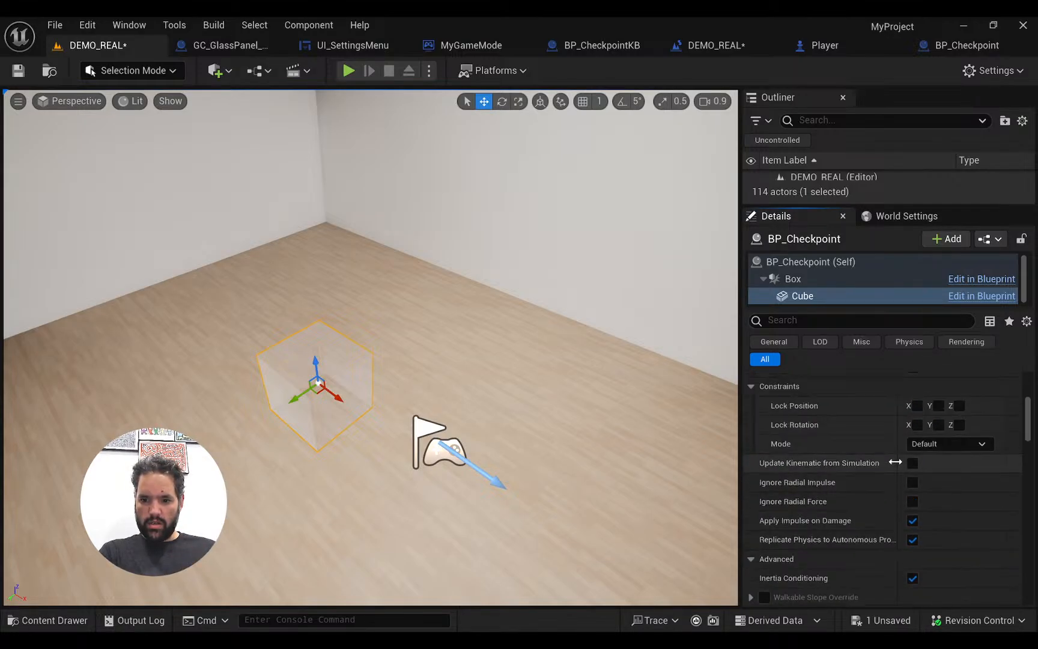
scroll(895, 461, "up", 4)
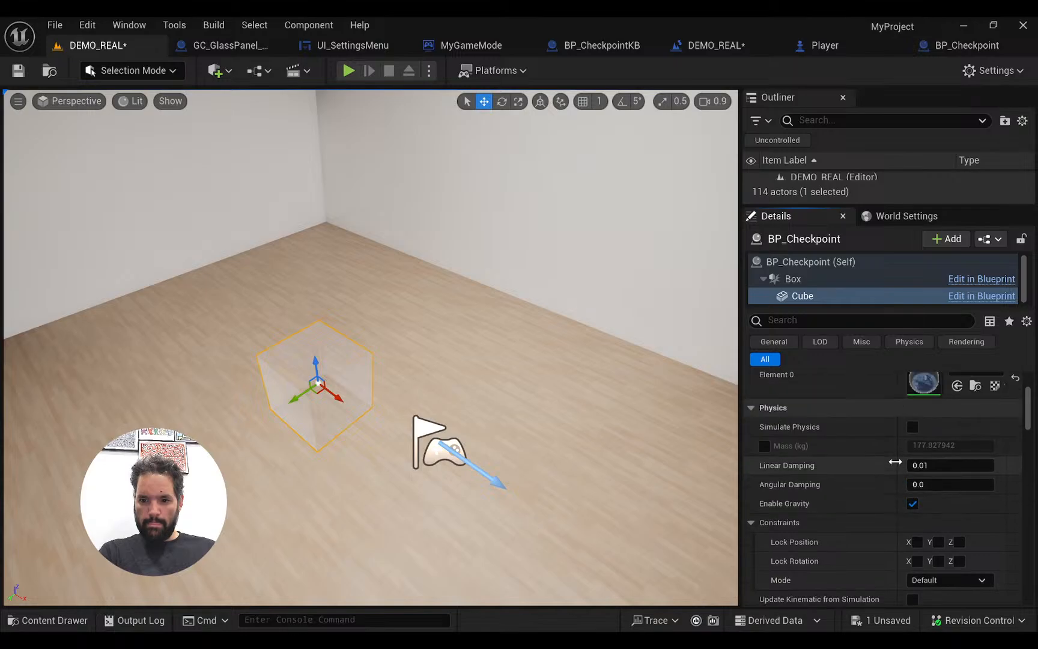
scroll(895, 461, "up", 3)
left_click(844, 295)
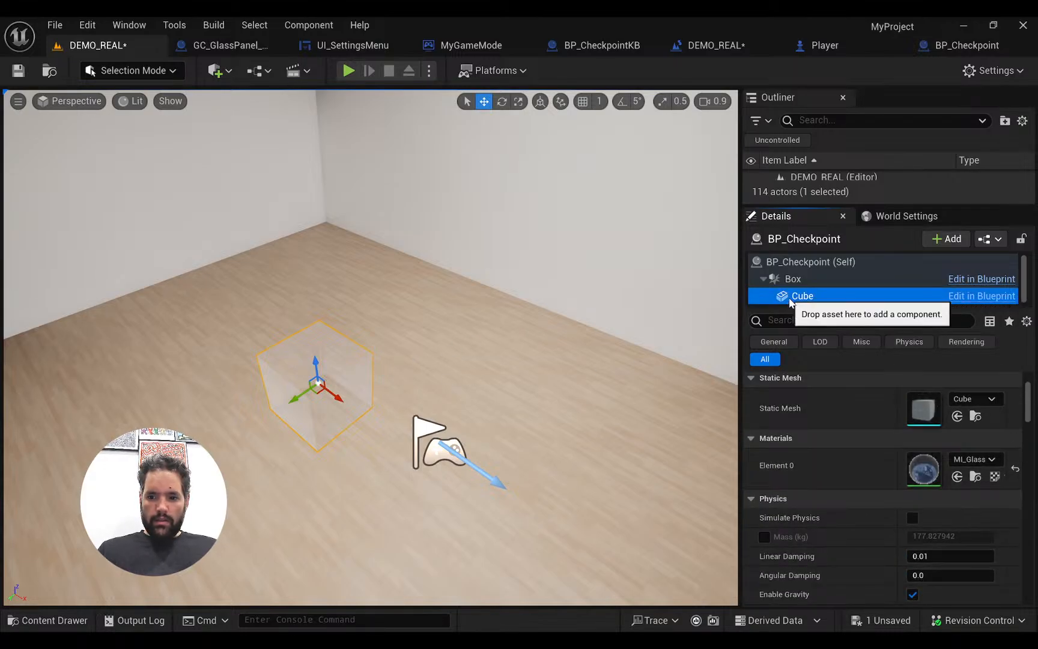
left_click(792, 279)
left_click(803, 295)
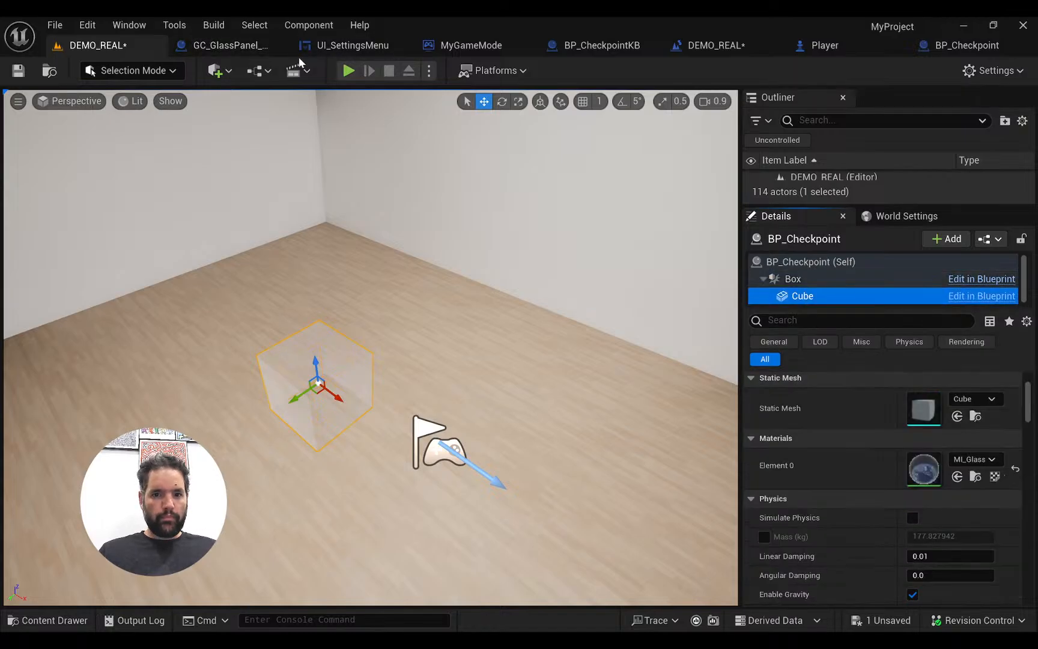
Delete the Cube component from the BP_Checkpoint blueprint, leaving only the Box, and save the blueprint
left_click(937, 45)
left_click(53, 175)
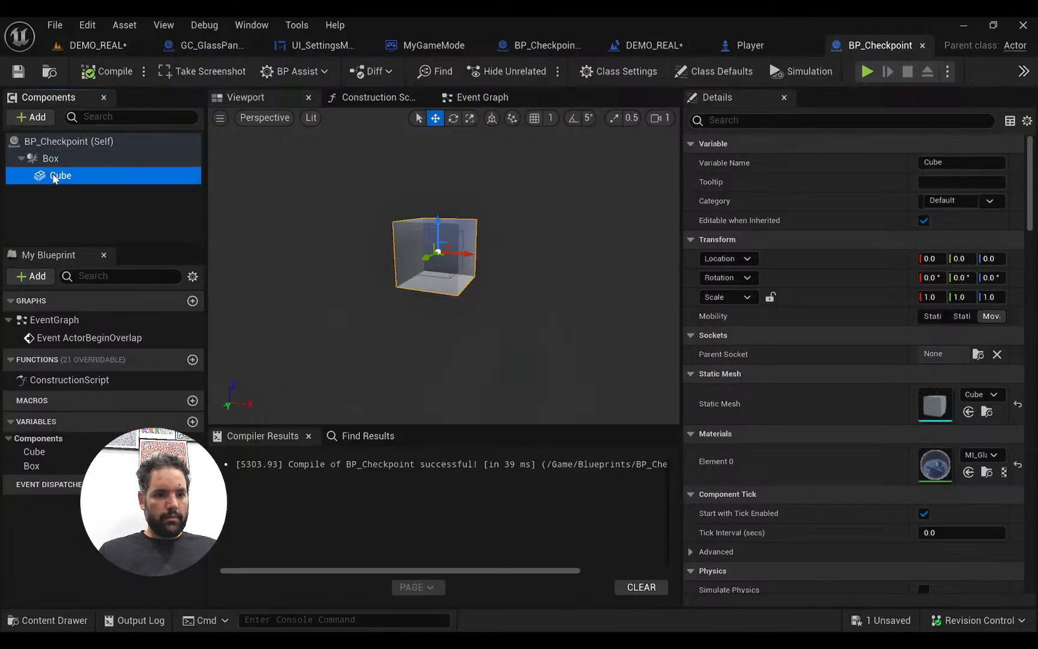
key("Delete")
left_click(51, 158)
key("ctrl+s")
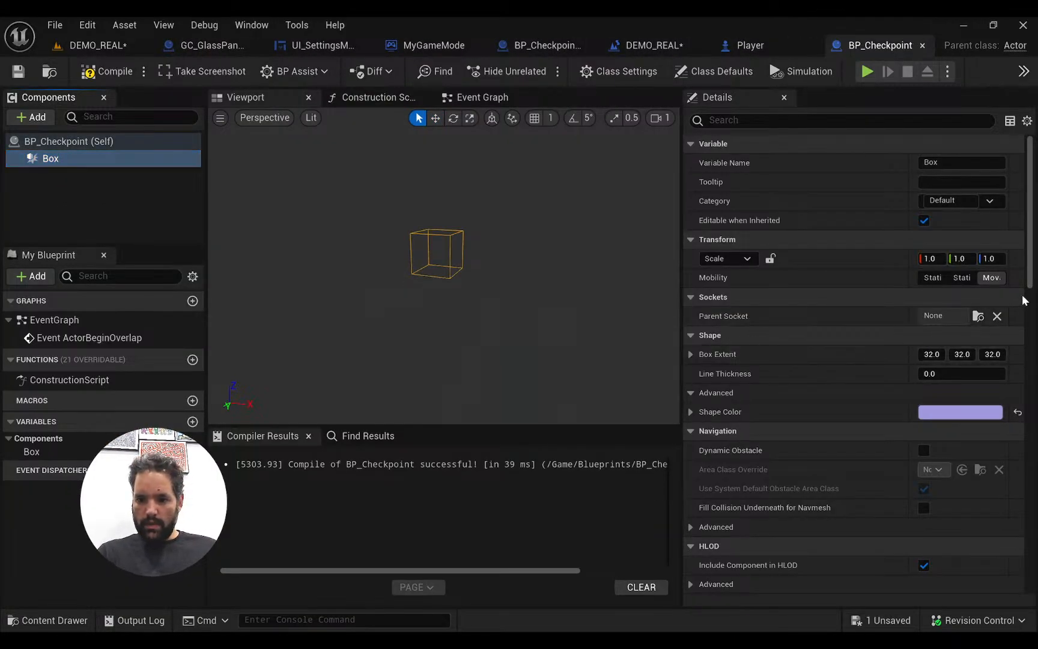
Turn off Hidden in Game for the Box component's rendering and compile BP_Checkpoint
scroll(1035, 260, "down", 5)
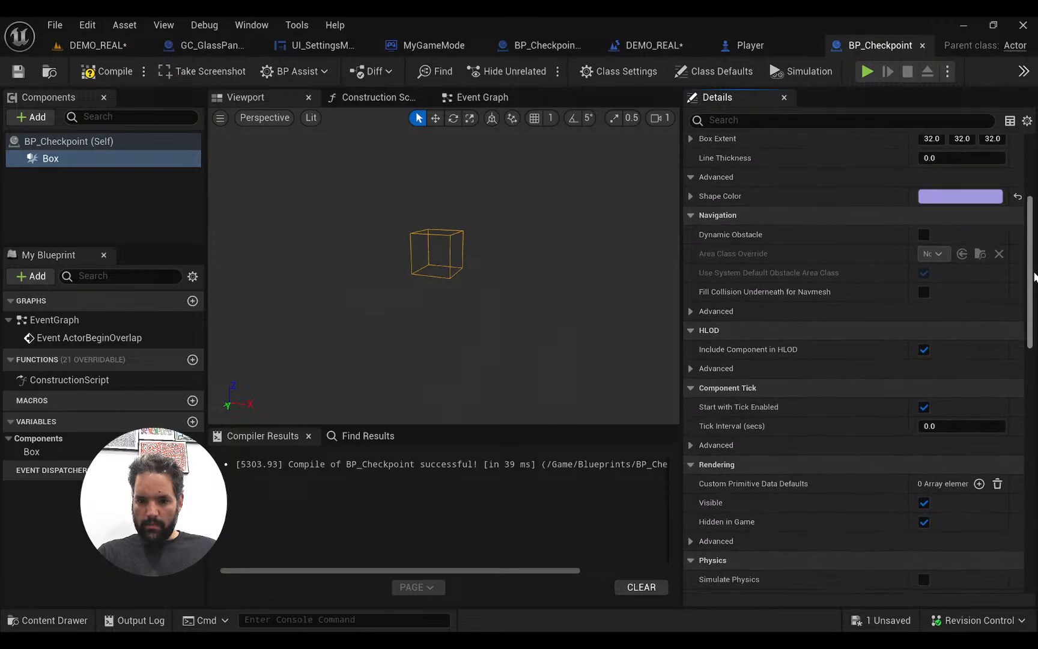
left_click(924, 522)
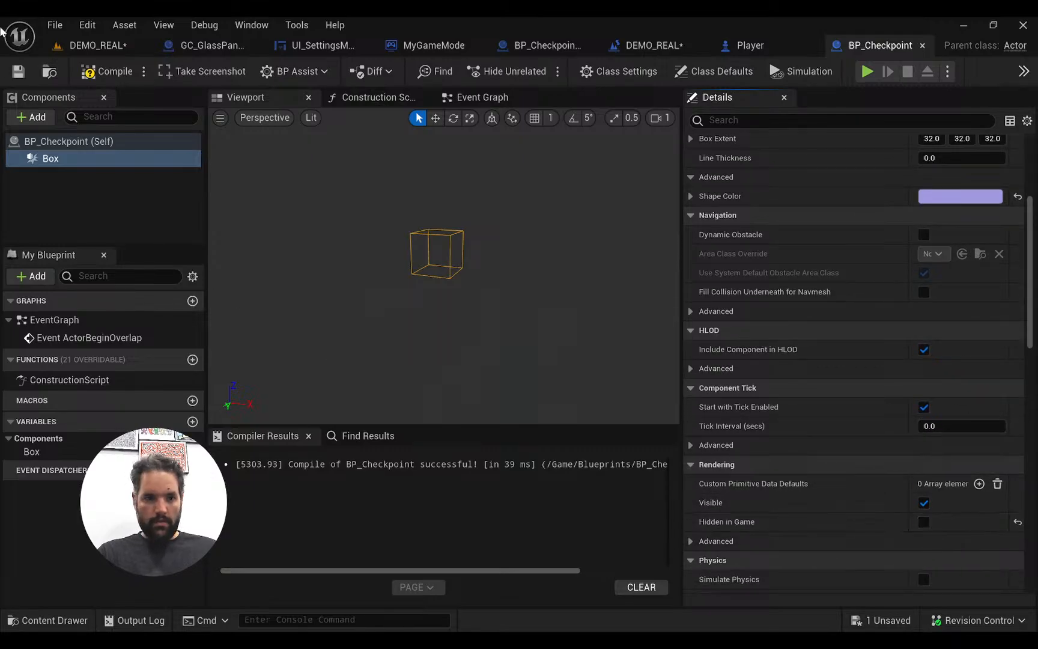
left_click(113, 72)
Playtest DEMO_REAL from the floor near the checkpoint, move the player into the box, and detach from the player
left_click(96, 45)
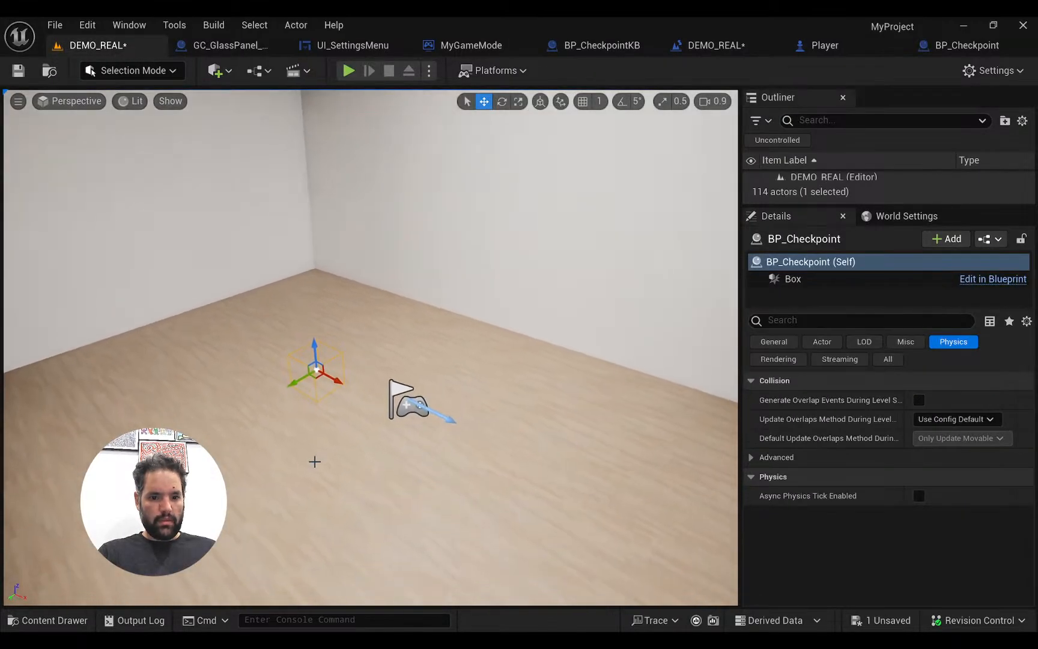
left_click(300, 462)
right_click(348, 463)
left_click(414, 617)
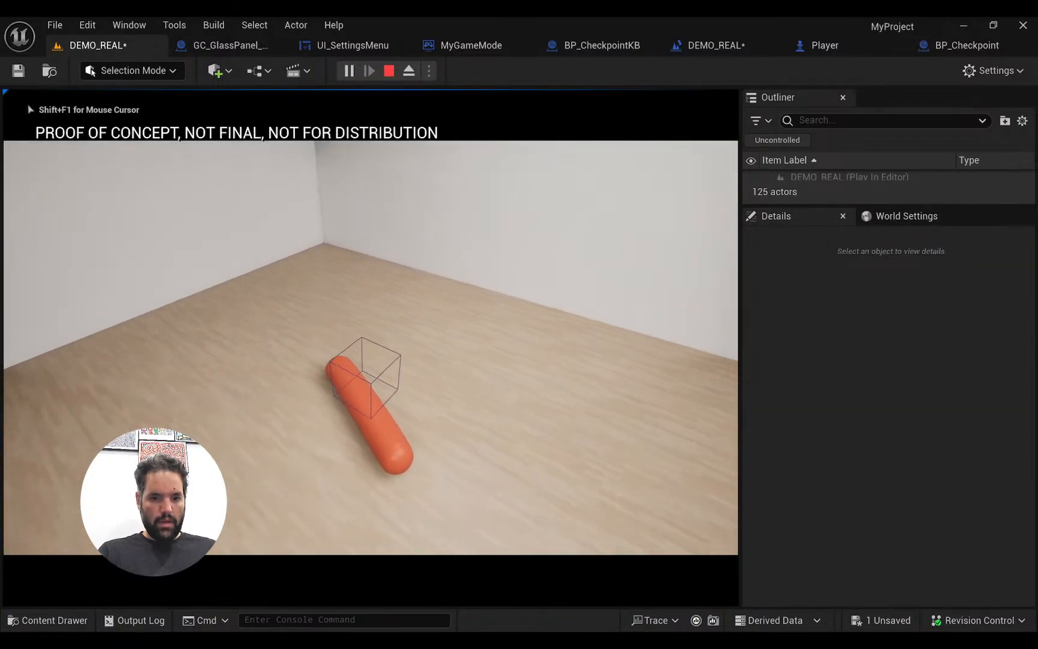
key("F8")
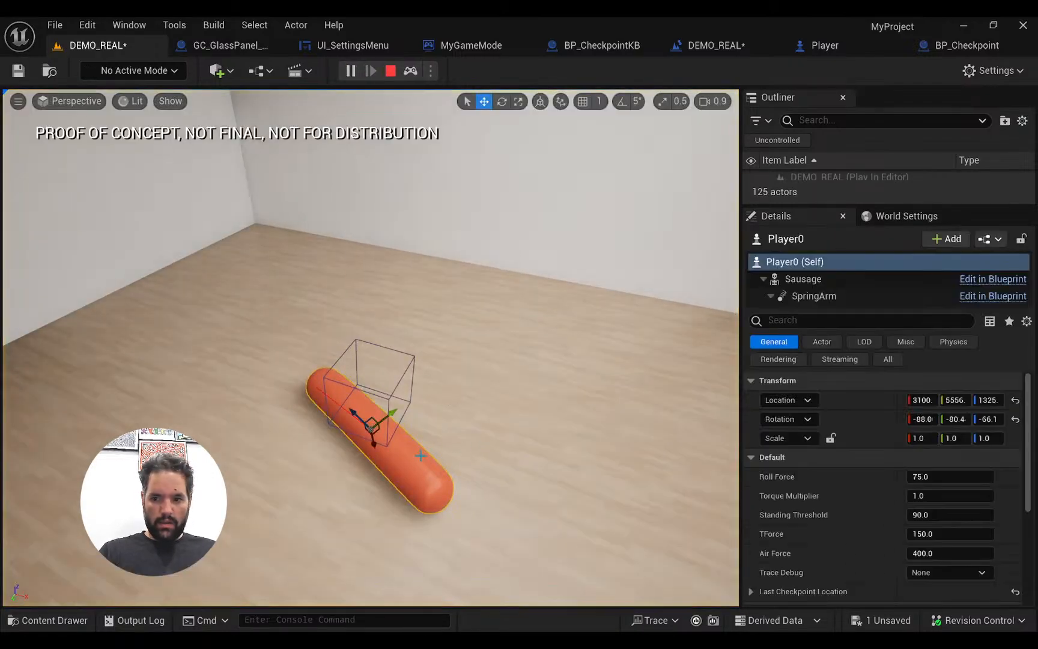
Expand the running player's Last Checkpoint Location and compare it with the location of the placed BP_Checkpoint
scroll(819, 447, "down", 2)
scroll(819, 447, "up", 2)
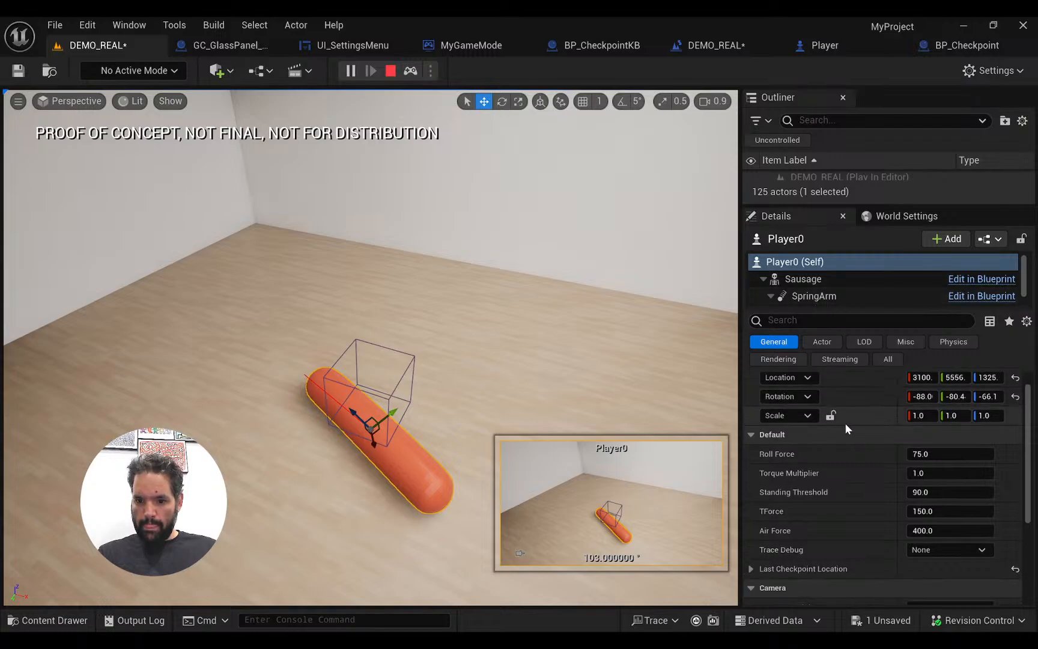
scroll(848, 470, "down", 2)
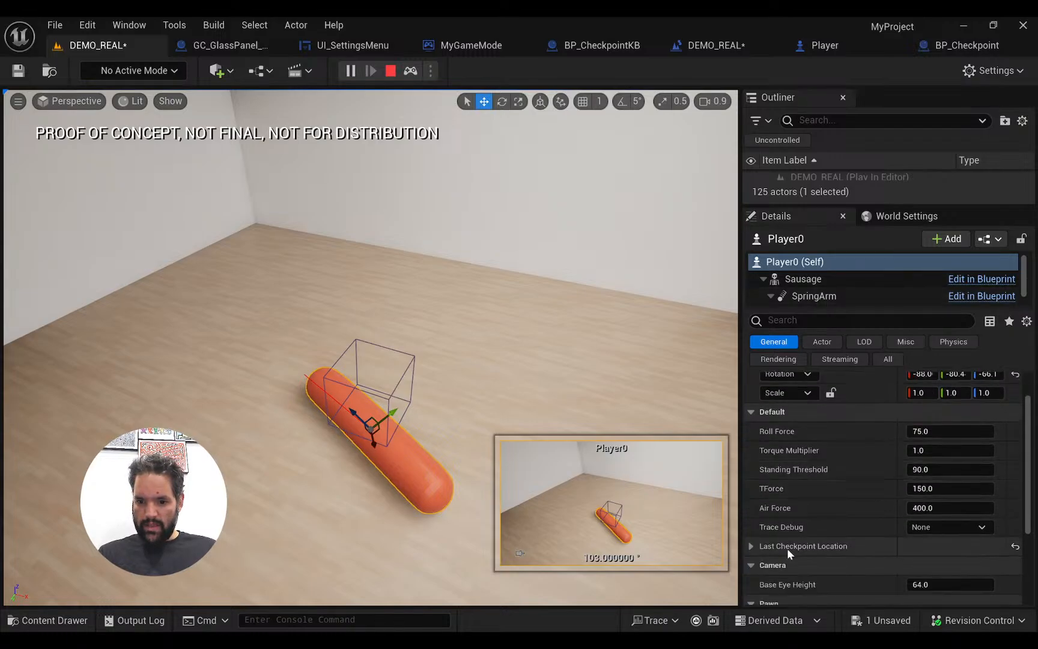
left_click(751, 545)
scroll(840, 531, "down", 3)
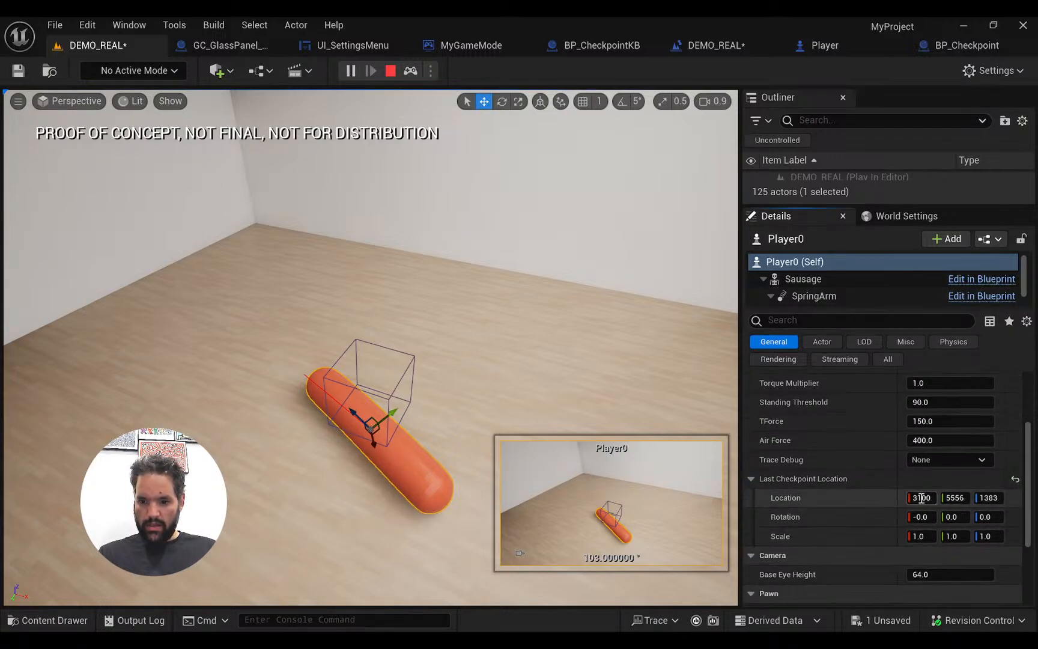
left_click(388, 395)
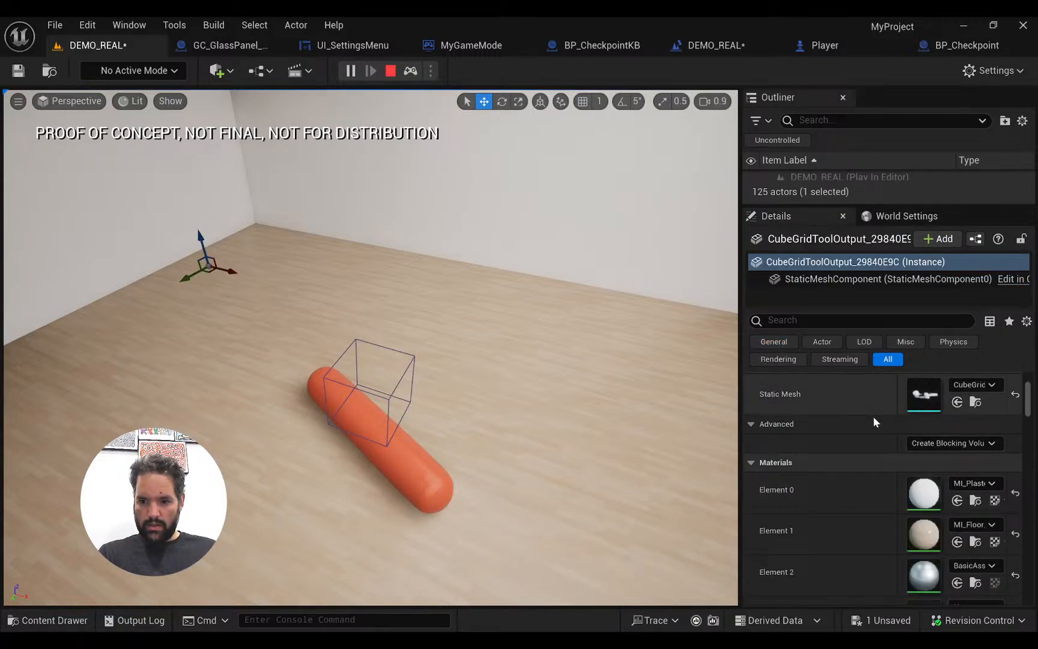
scroll(872, 421, "up", 3)
left_click(399, 388)
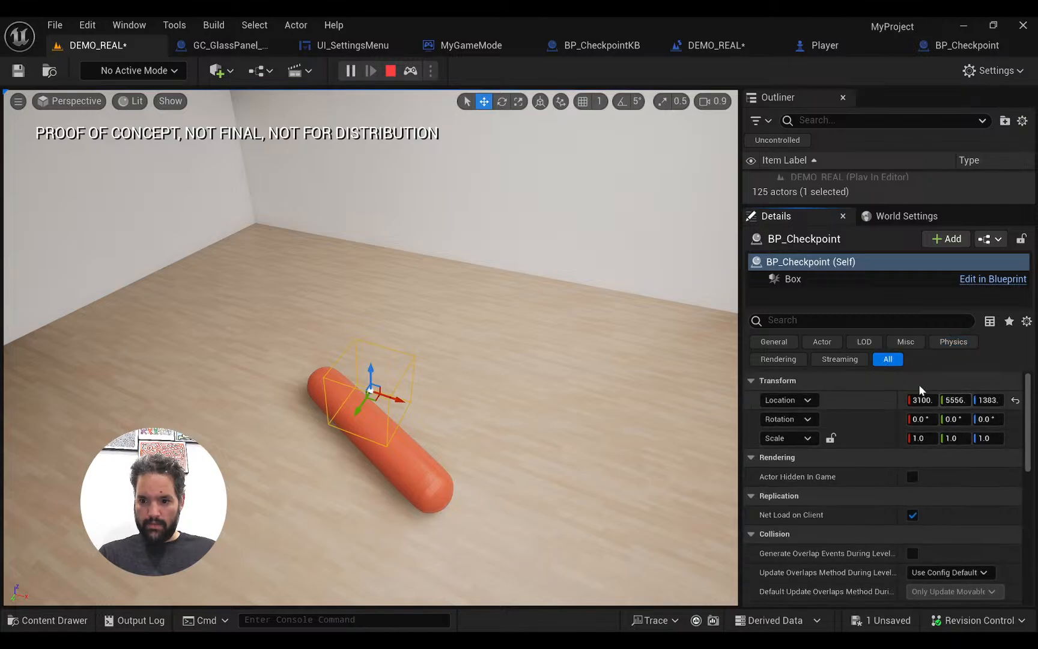
End the play session and save the DEMO_REAL level
key("Escape")
key("ctrl+s")
key("alt+Tab")
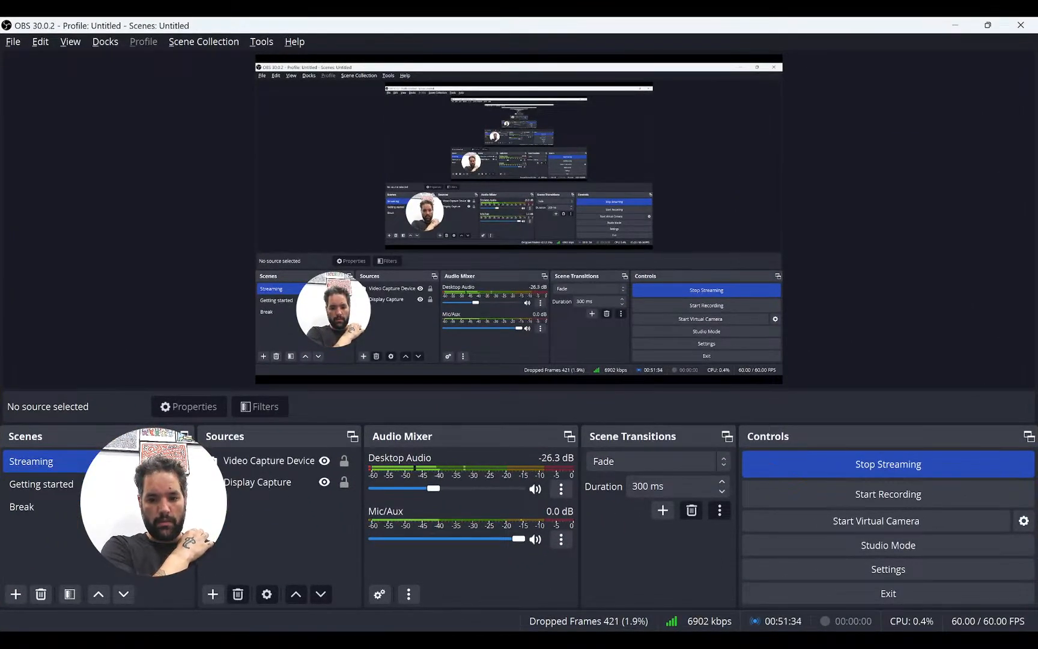
key("alt+Tab")
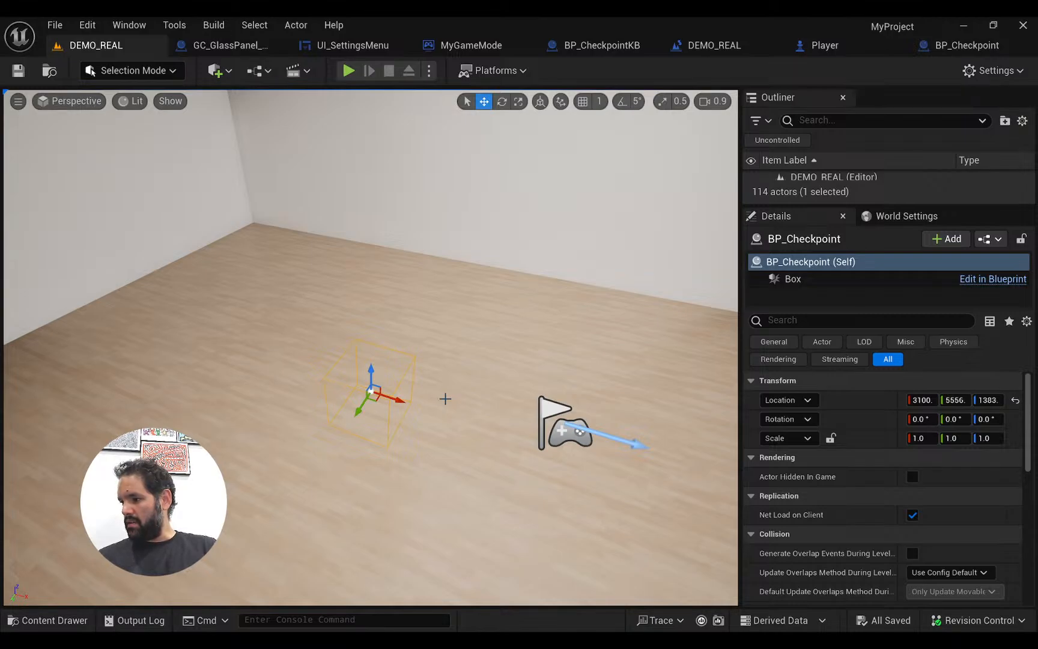
Scale the placed BP_Checkpoint to about 3.37 in X and 7.061 in Y, shift it along X, and save the level
right_click_drag(412, 399, 384, 392)
key("d")
key("r")
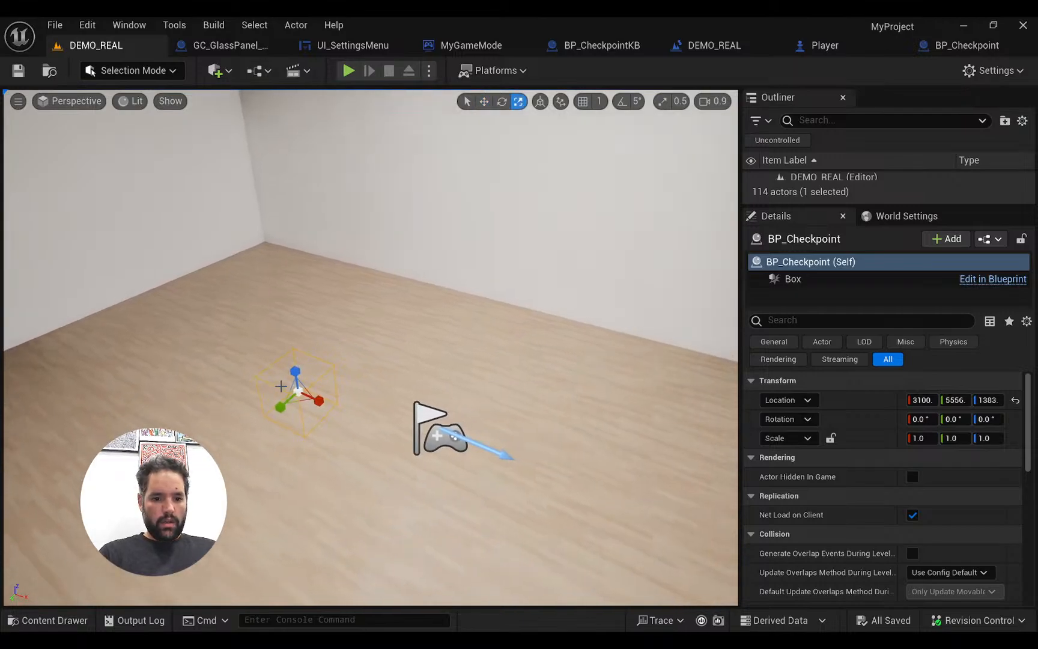
left_click_drag(280, 406, 318, 378)
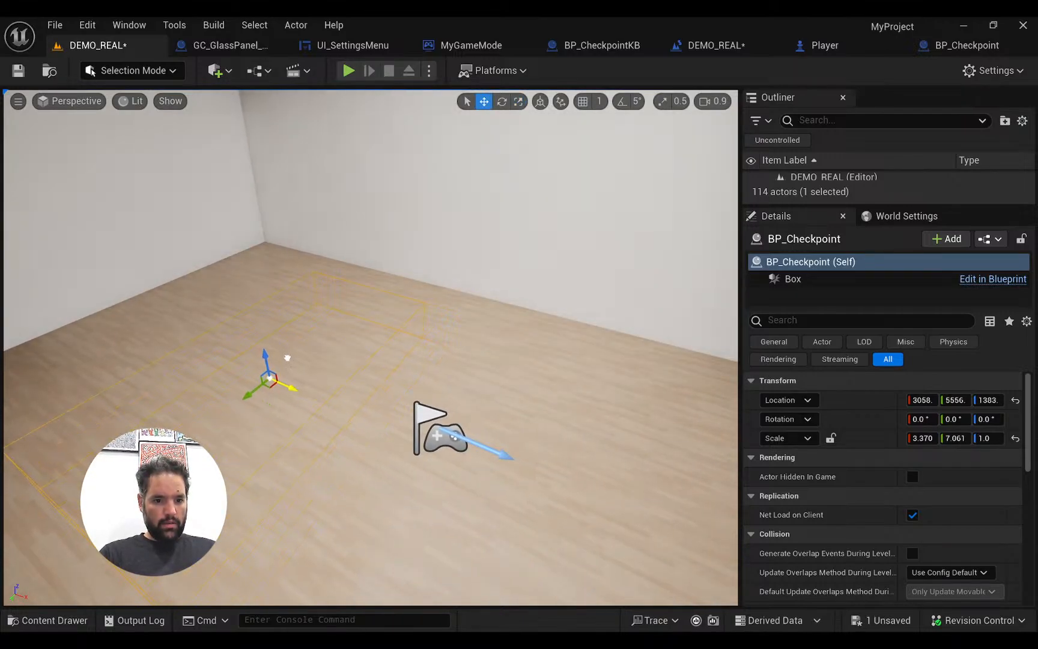
mouse_move(356, 276)
right_mouse_down()
mouse_move(348, 306)
mouse_move(356, 276)
right_mouse_up()
left_click(280, 425)
Place a BP_CheckpointKB from the Blueprints folder on the floor beyond the player start and raise it above the floor
left_click(51, 621)
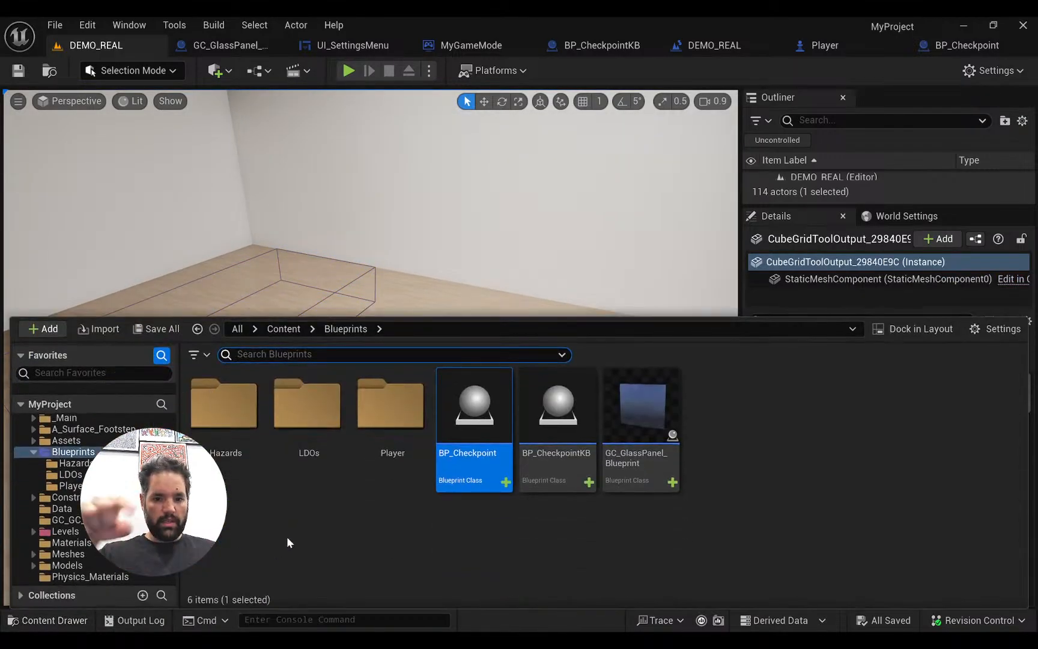
left_click_drag(591, 444, 499, 336)
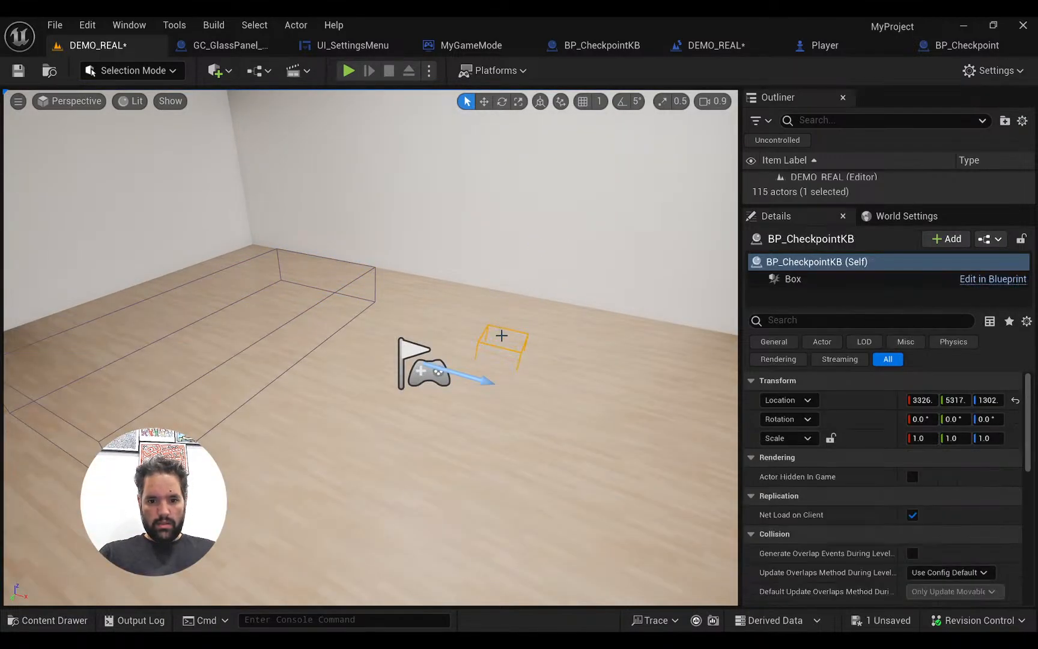
right_click_drag(497, 328, 491, 347)
left_click(484, 348)
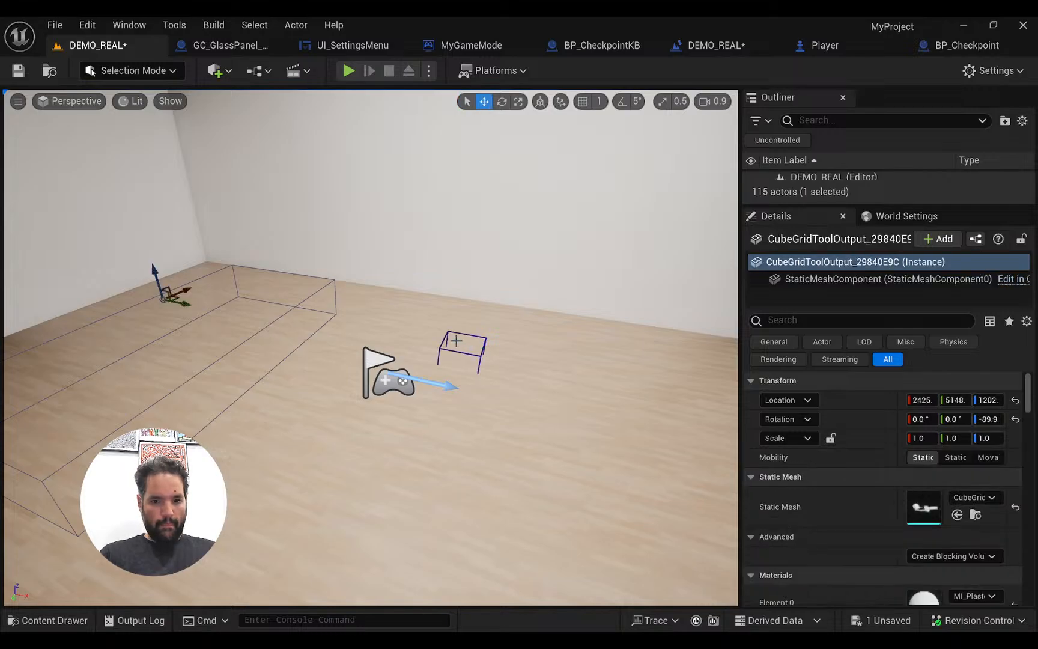
left_click(457, 350)
left_click(462, 342)
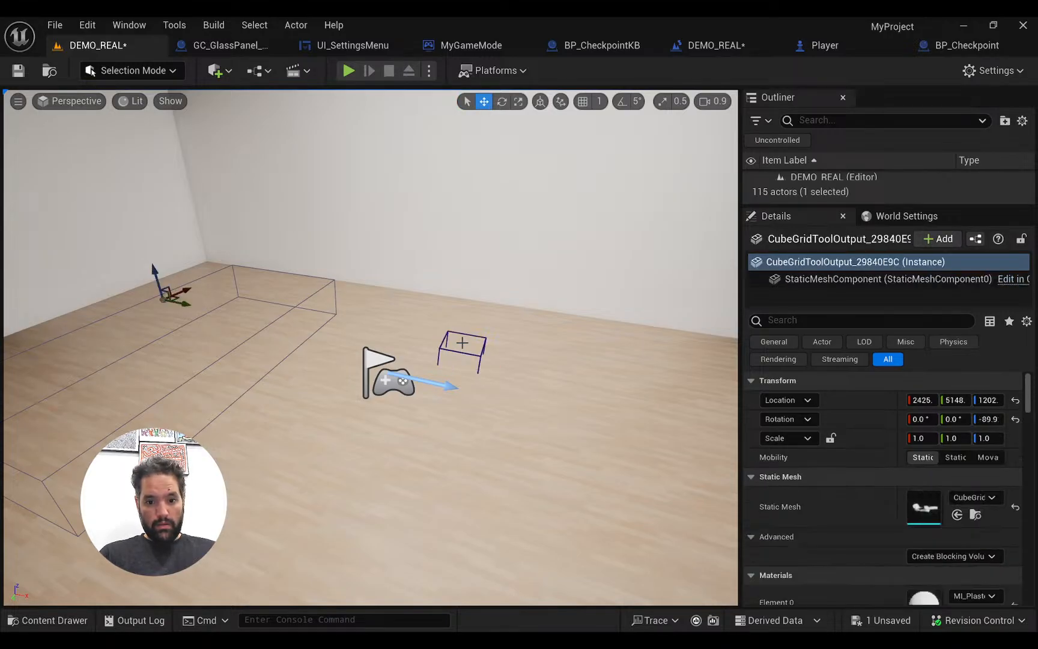
left_click(461, 340)
Scale the placed BP_CheckpointKB to about 5.155 in X and 1.882 in Y, and save the level
right_click_drag(488, 316, 374, 316)
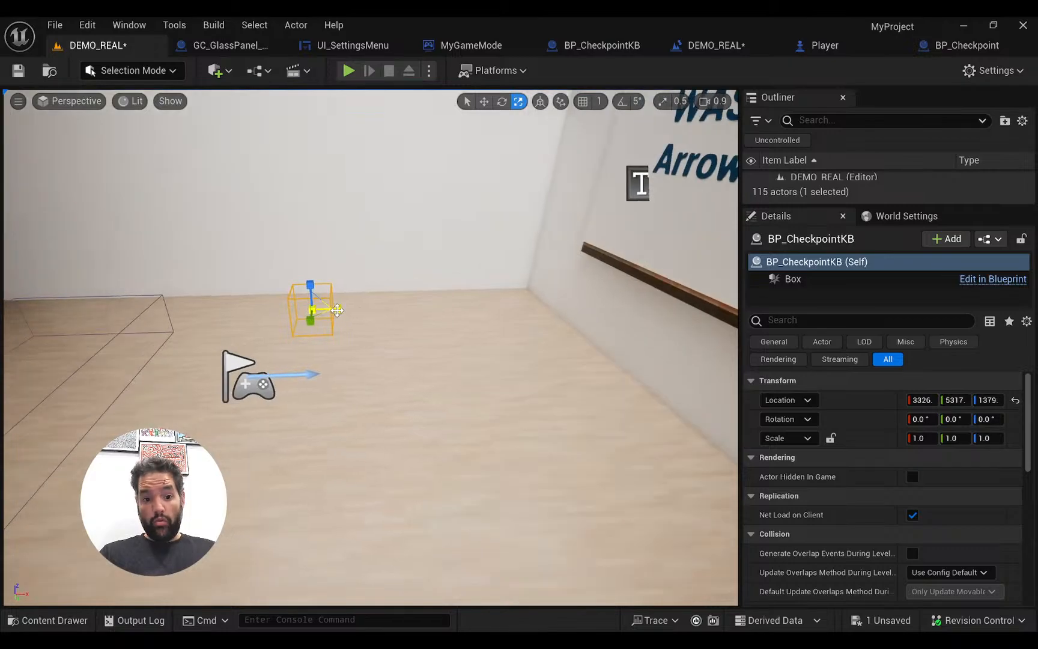
left_click_drag(310, 322, 308, 388)
key("ctrl+s")
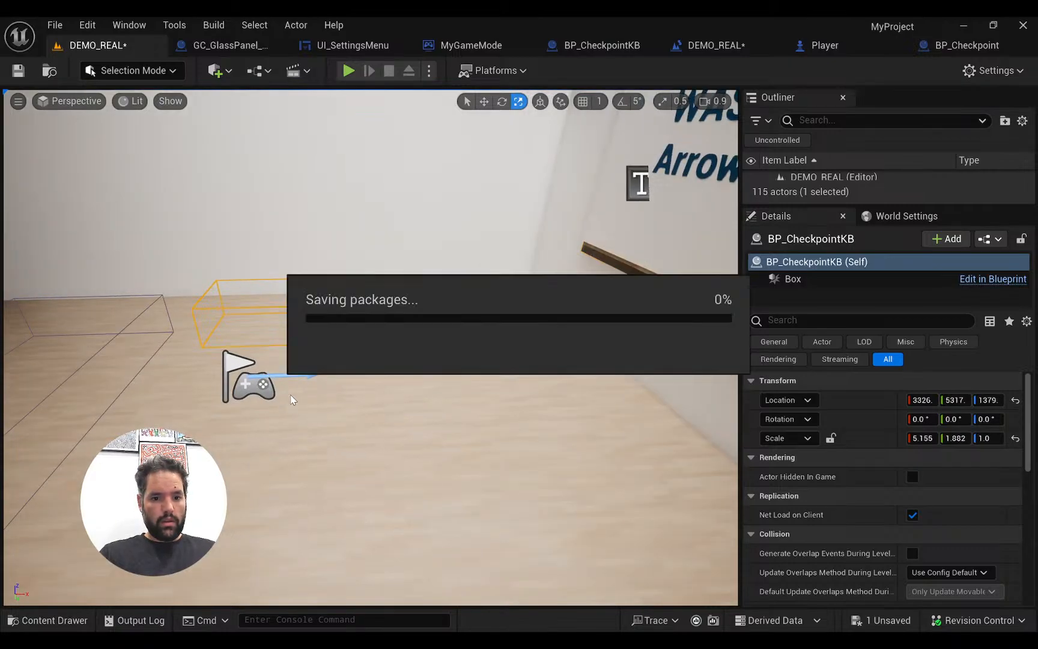
Playtest DEMO_REAL, move the player to check which checkpoint boxes are shown, and end the play session
right_click_drag(308, 389, 156, 422)
key("alt+p")
left_click(157, 422)
key("d")
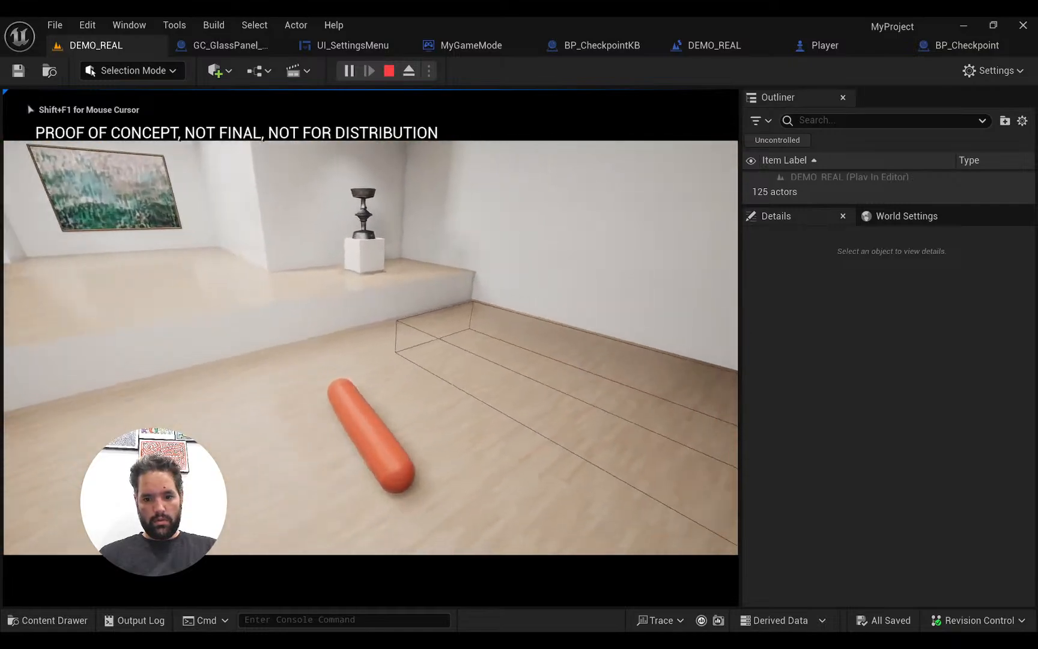
key("Escape")
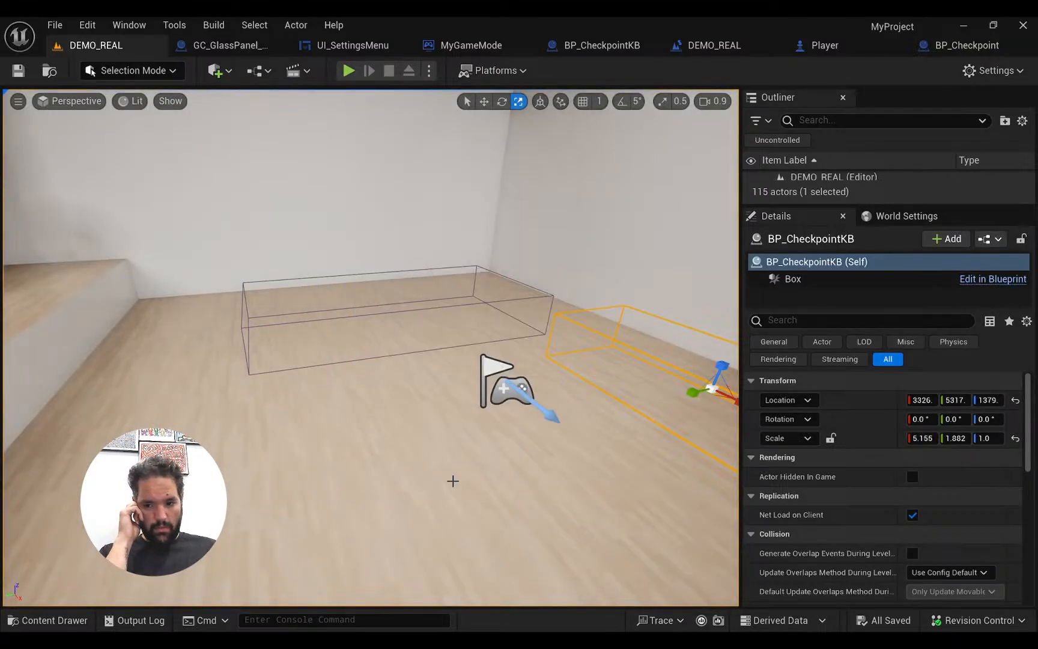
Search the placed BP_CheckpointKB actor's properties for its visibility and hiding options
scroll(924, 514, "down", 1)
left_click(817, 318)
type("vis")
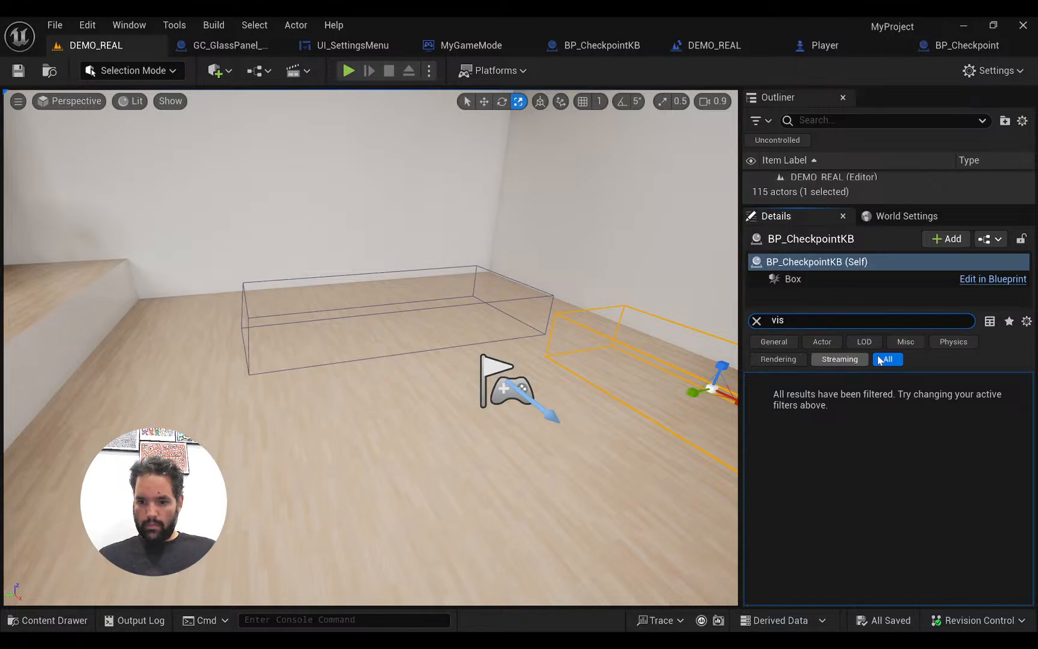
key("BackSpace")
key("BackSpace")
type("hide")
key("BackSpace")
key("BackSpace")
key("BackSpace")
key("BackSpace")
scroll(906, 465, "down", 3)
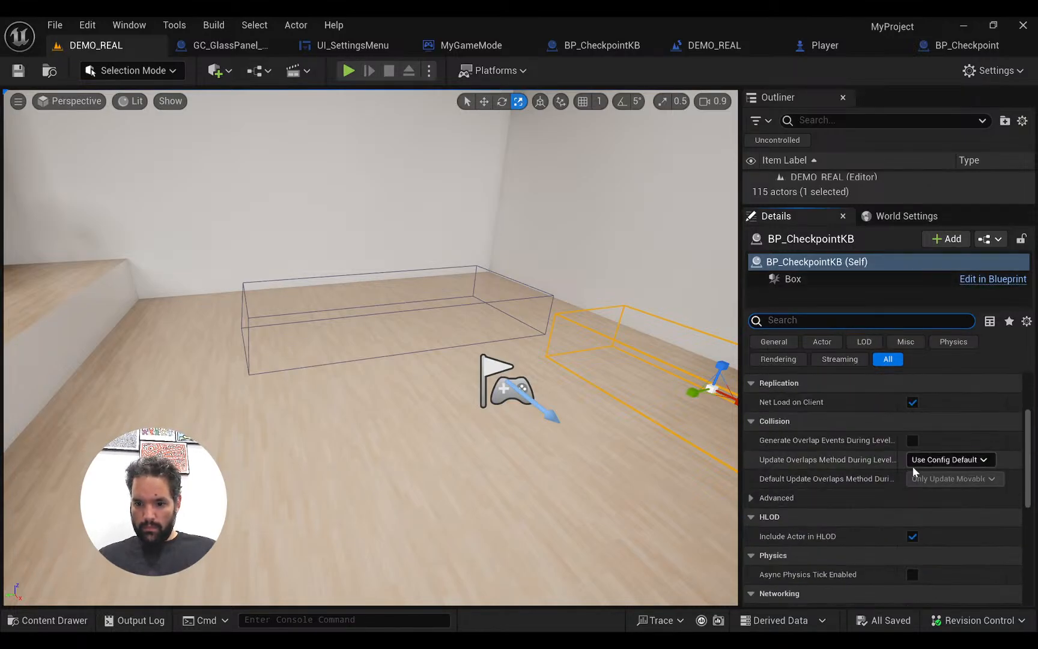
scroll(912, 466, "down", 10)
left_click(829, 322)
Turn off Hidden in Game for the placed BP_CheckpointKB's Box component and save the level
left_click(780, 278)
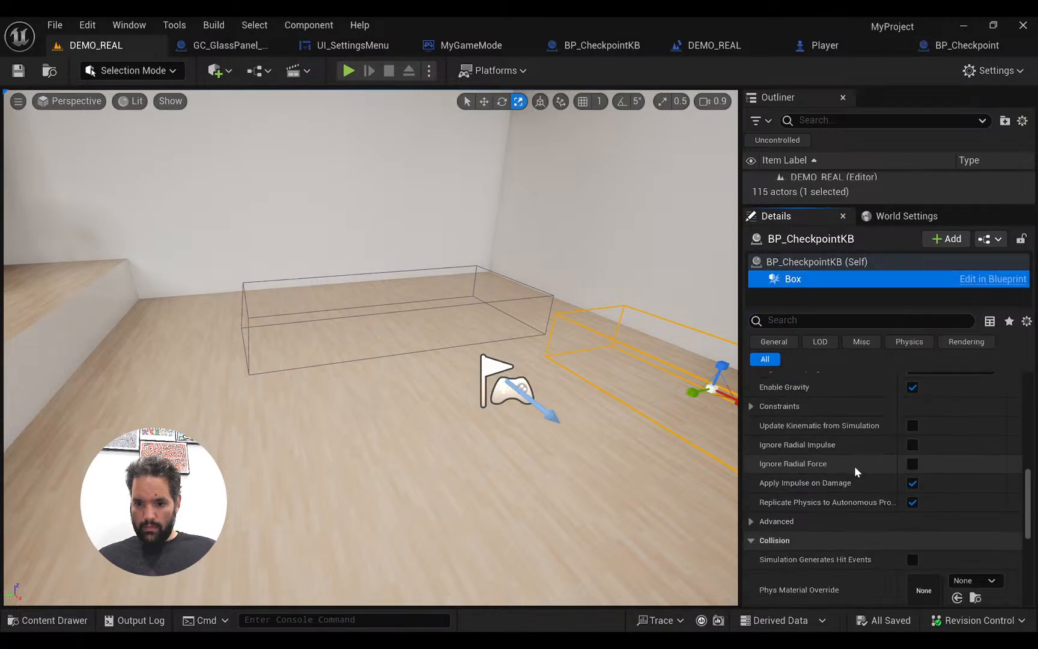
scroll(853, 463, "down", 2)
left_click(831, 319)
type("vis")
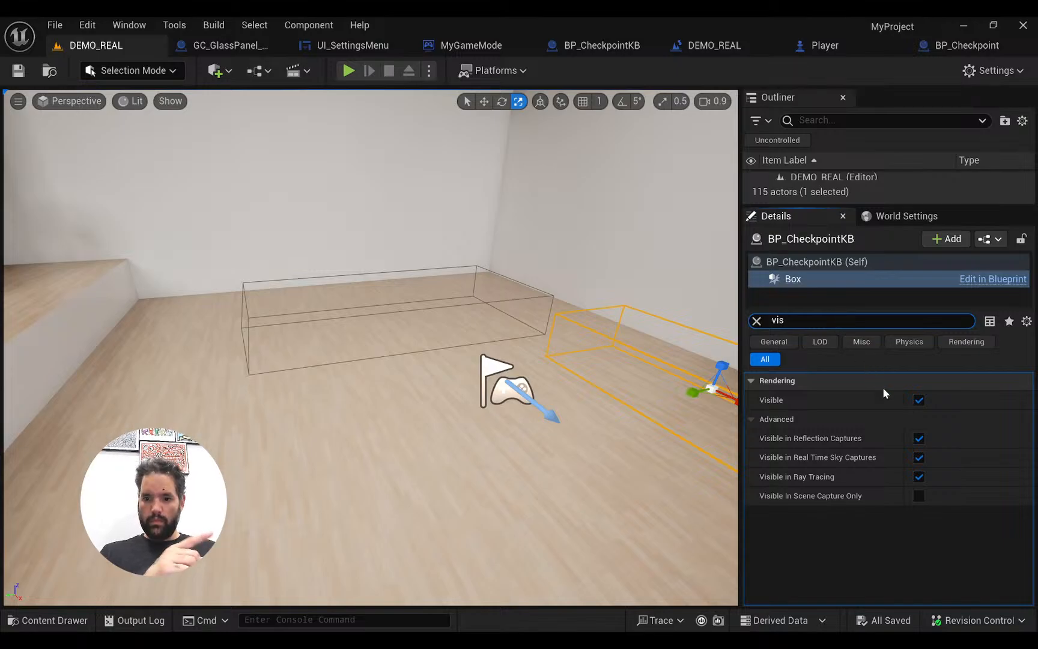
key("BackSpace")
key("BackSpace")
key("BackSpace")
type("hidd")
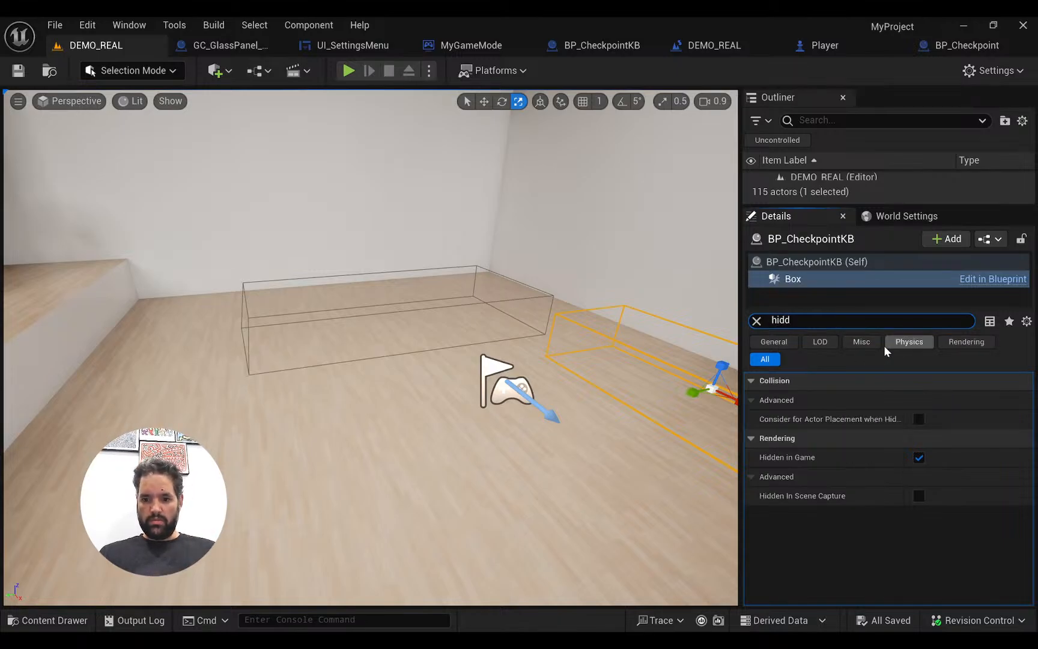
left_click(919, 457)
right_click_drag(644, 429, 394, 459)
key("ctrl+s")
Playtest DEMO_REAL to check both checkpoint boxes in game, and end the play session
left_click(388, 444)
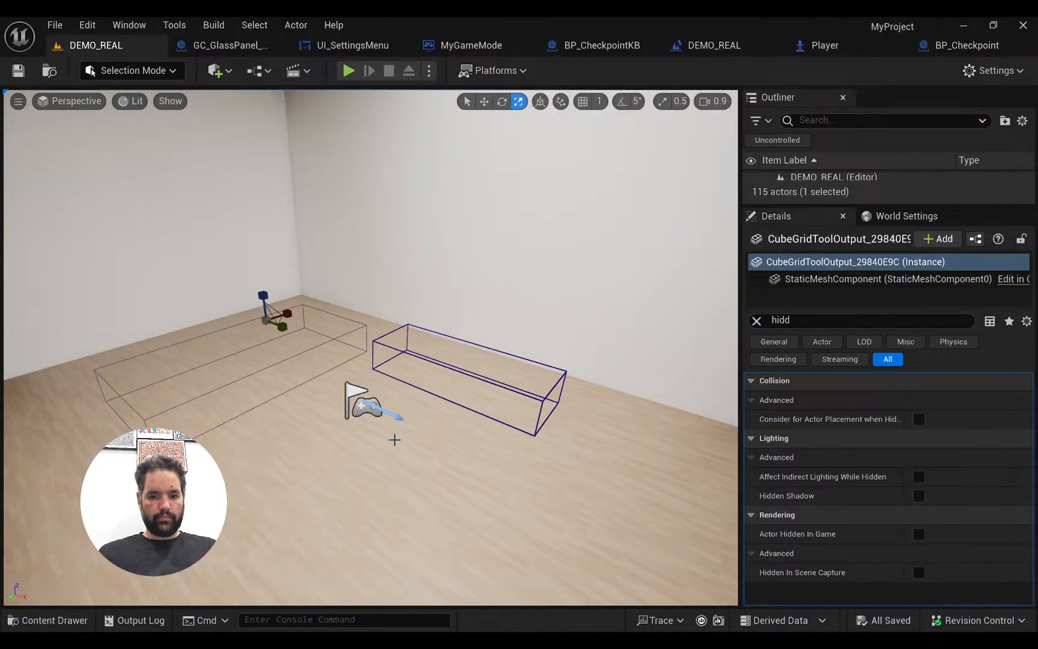
key("alt+p")
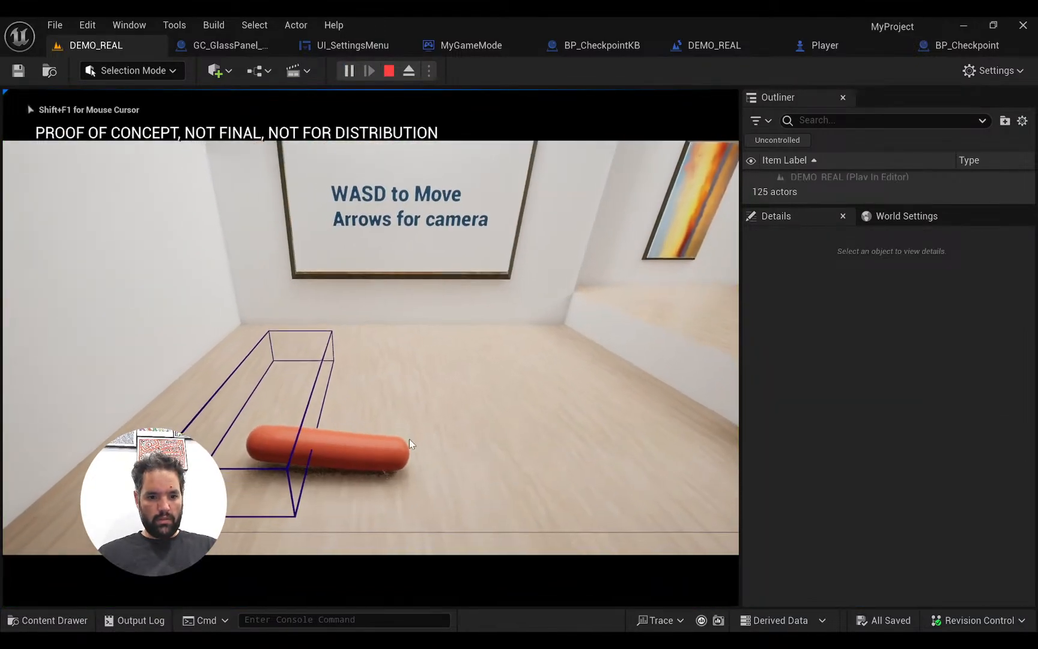
key("Escape")
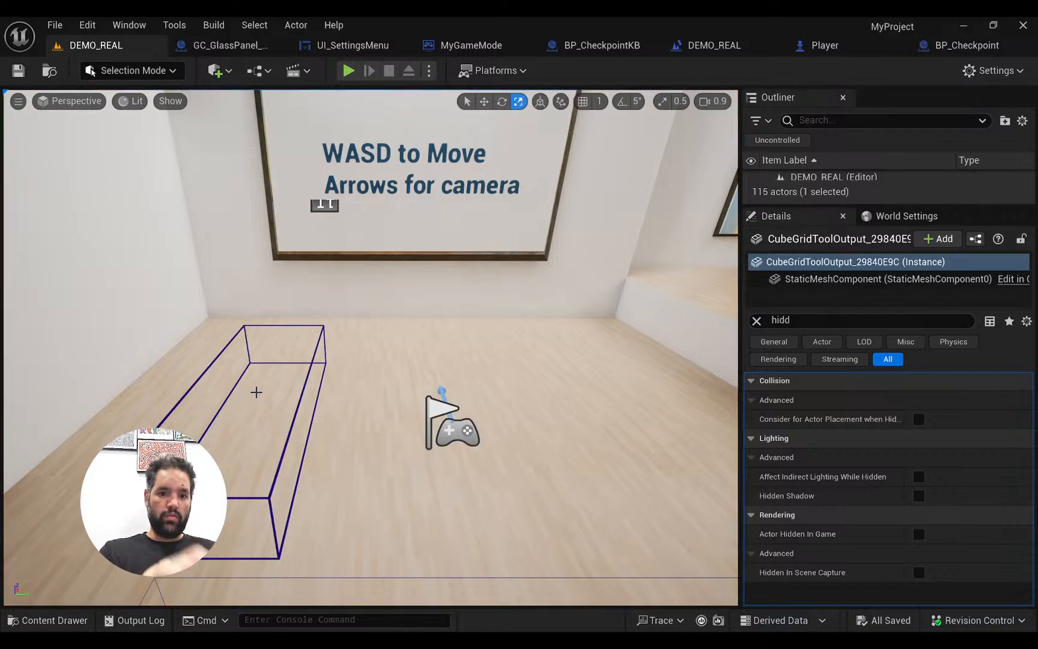
Add an Event ActorBeginOverlap to BP_CheckpointKB's Event Graph and delete its parent call node
left_click(594, 46)
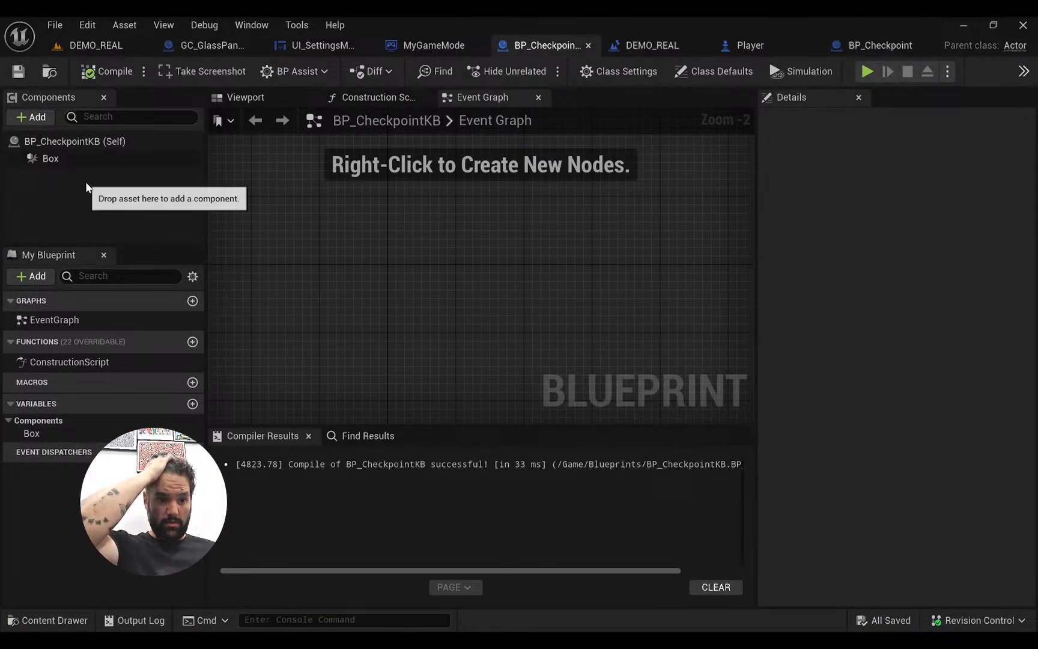
right_click(286, 268)
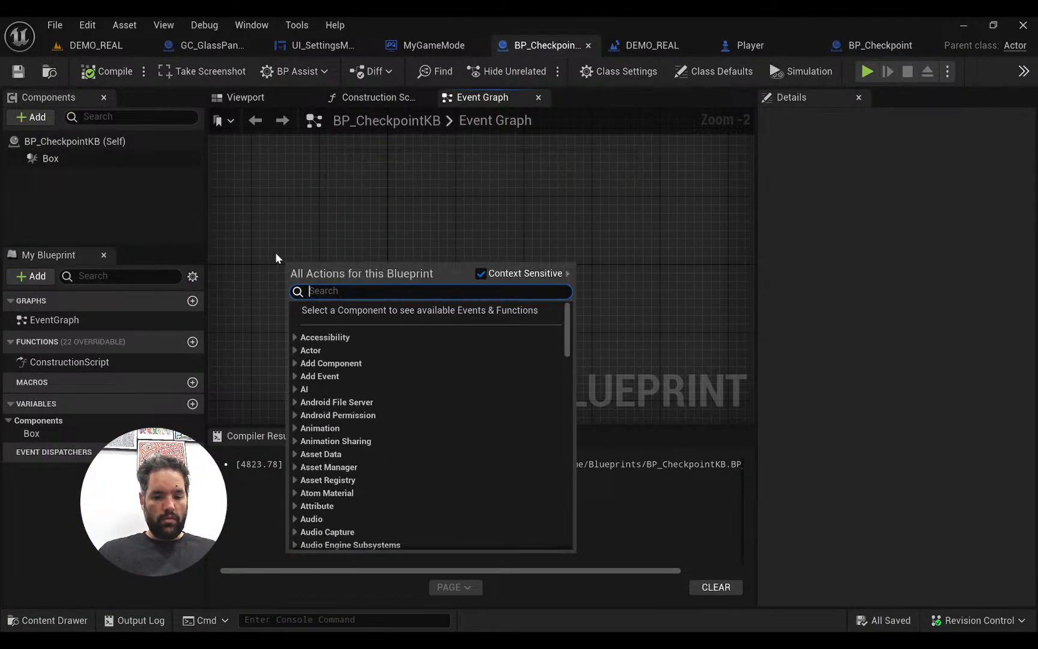
type("overlap event")
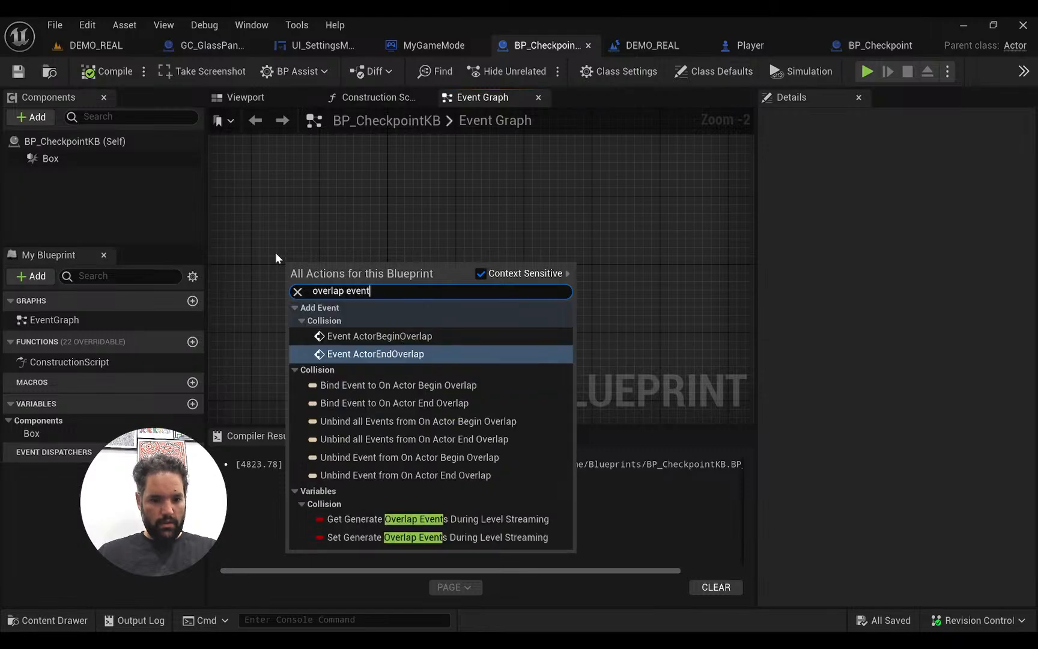
key("Up")
key("Return")
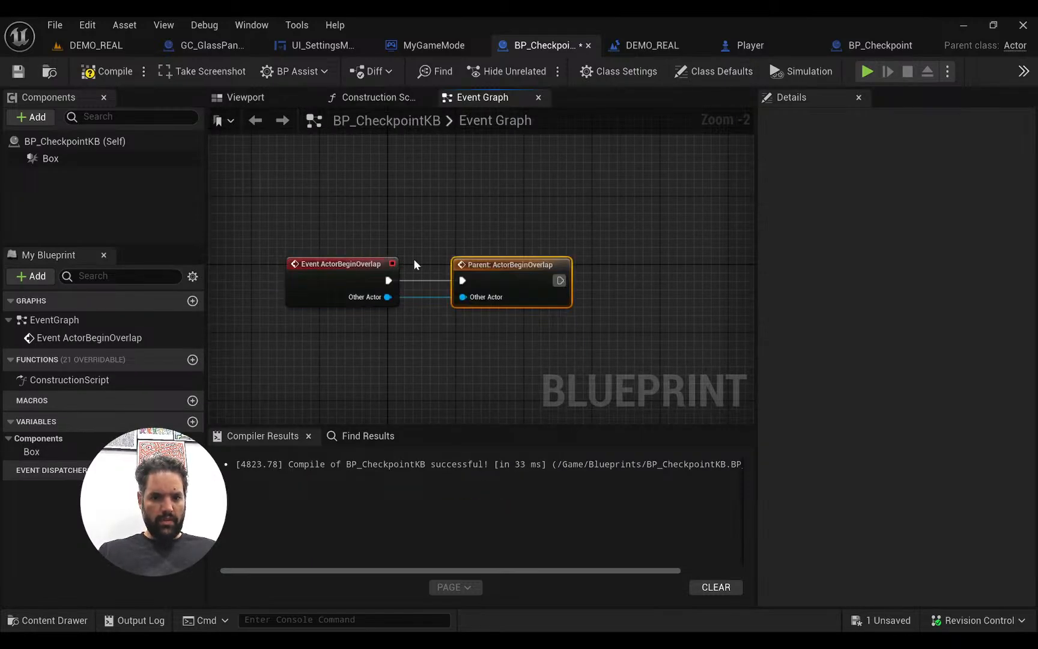
key("Delete")
left_click_drag(388, 280, 445, 292)
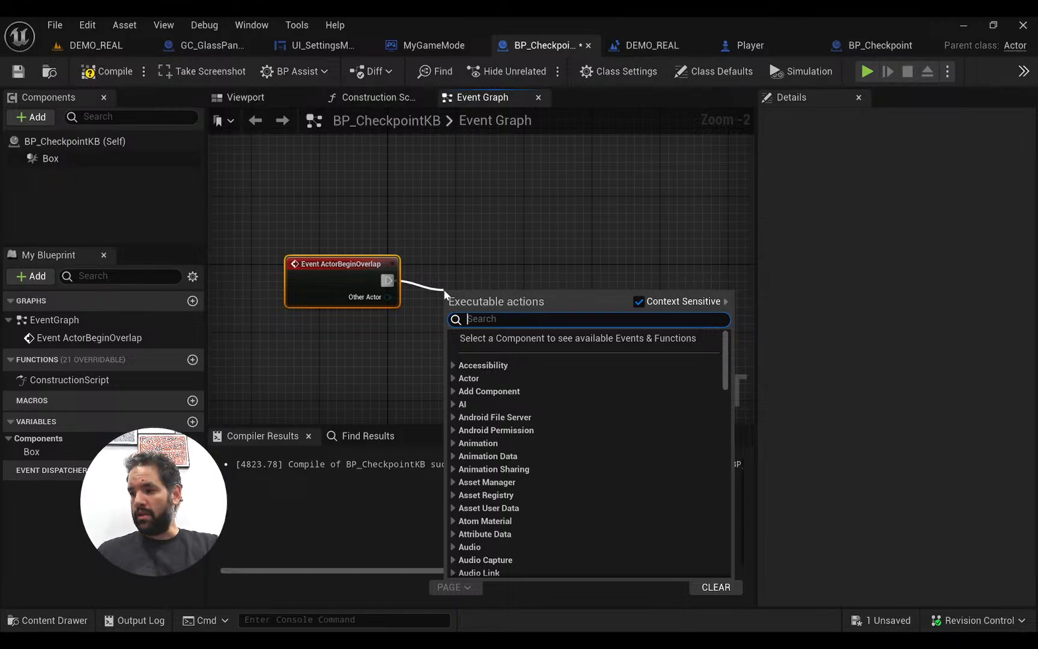
type("get player")
key("Escape")
Add a Get Player Pawn node and place it below Event ActorBeginOverlap
right_click(444, 294)
type("get player")
key("Return")
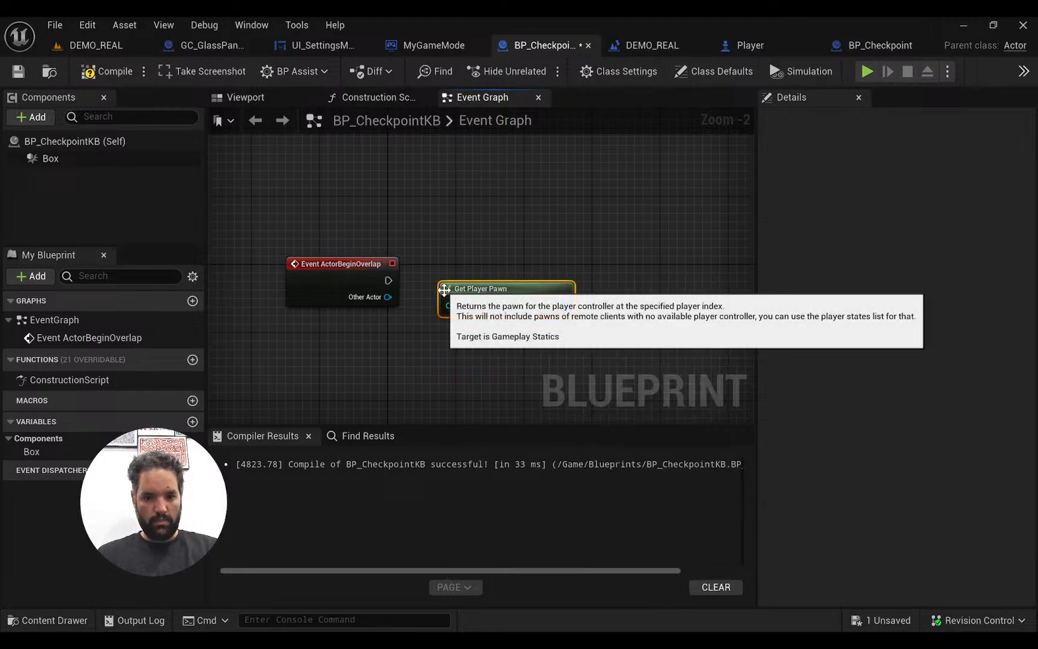
left_click_drag(446, 292, 367, 358)
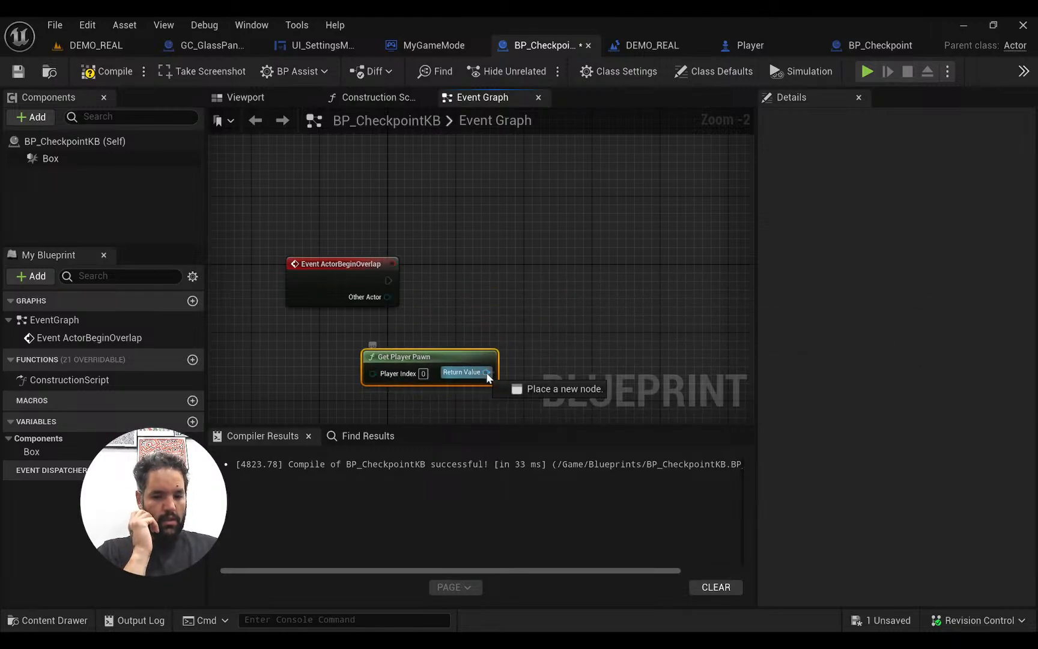
Add a Set Actor Location node targeting the player pawn and run it from Event ActorBeginOverlap
left_click_drag(486, 376, 520, 329)
type("set playe")
key("BackSpace")
key("BackSpace")
key("BackSpace")
key("BackSpace")
key("BackSpace")
key("BackSpace")
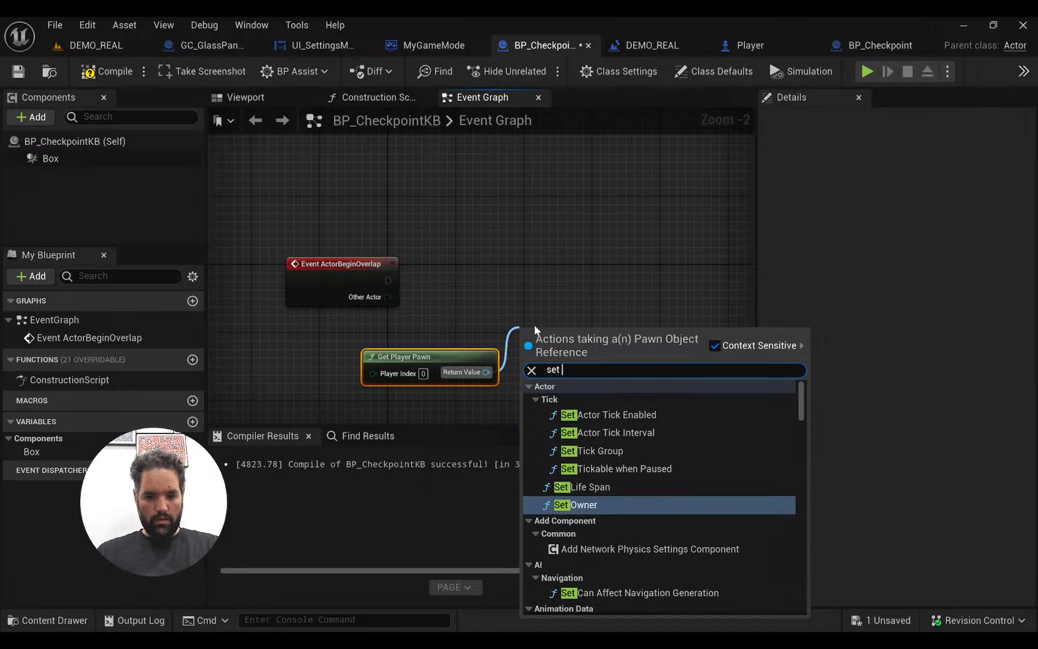
type("location")
key("Return")
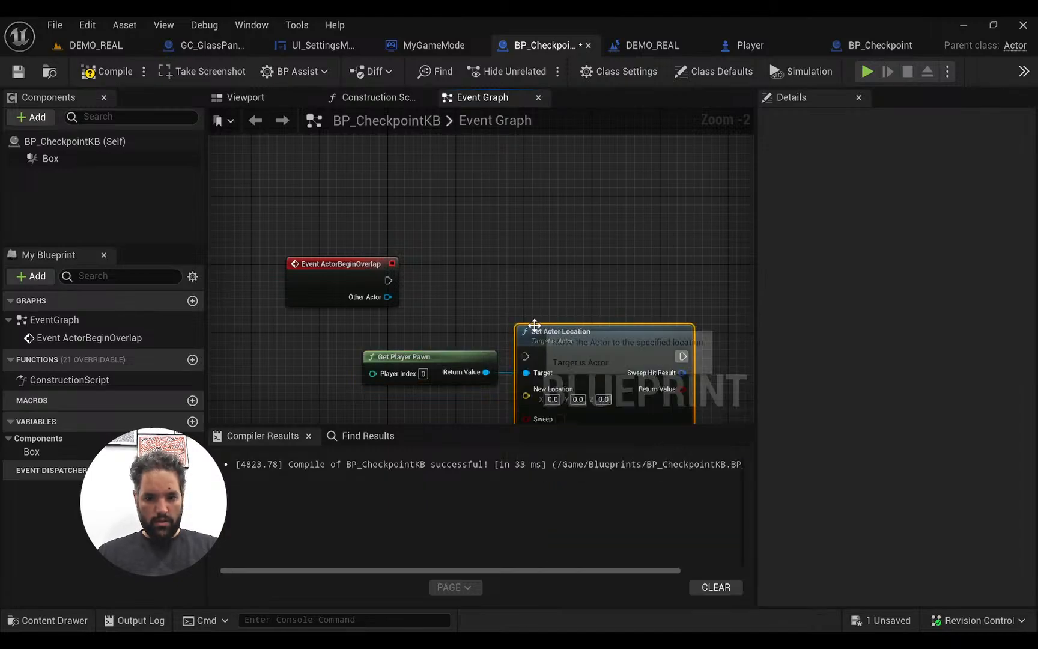
left_click_drag(528, 322, 528, 245)
left_click_drag(388, 280, 517, 280)
left_click_drag(402, 357, 457, 392)
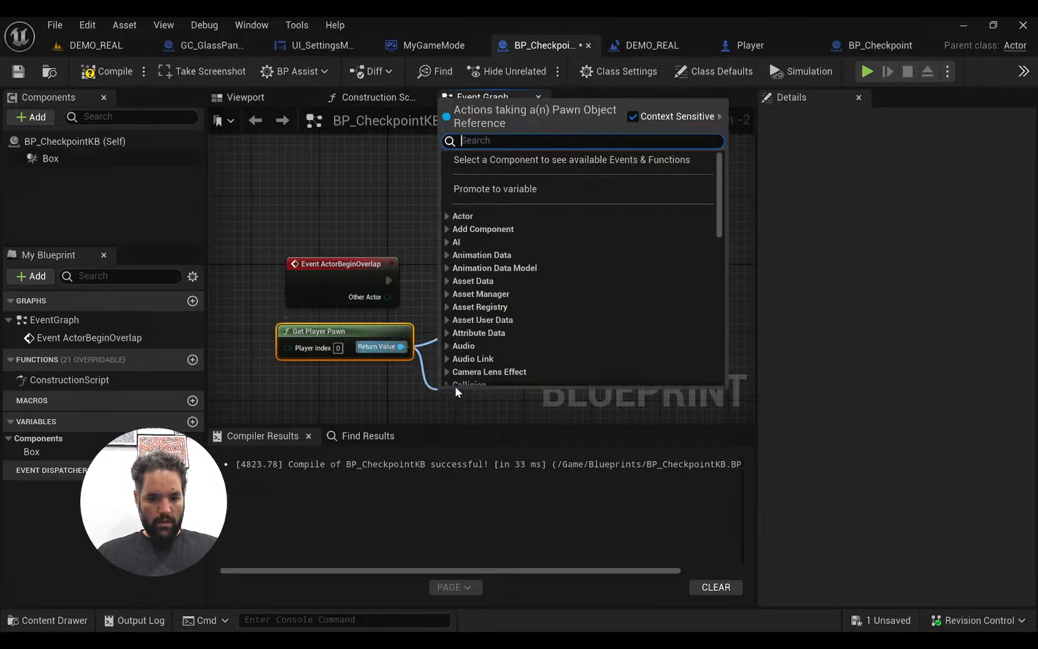
type("transform")
key("ctrl+a")
type("checkpo")
key("Escape")
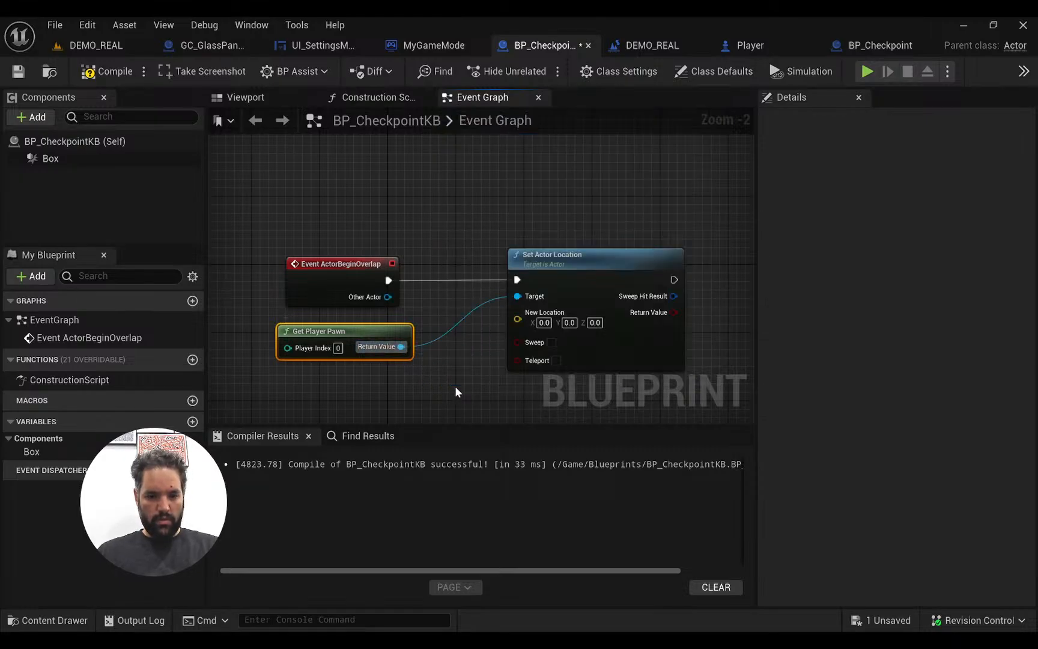
Cast the player pawn to Player and wire the cast's execution between Event ActorBeginOverlap and Set Actor Location
left_click_drag(400, 346, 427, 377)
type("cast to player")
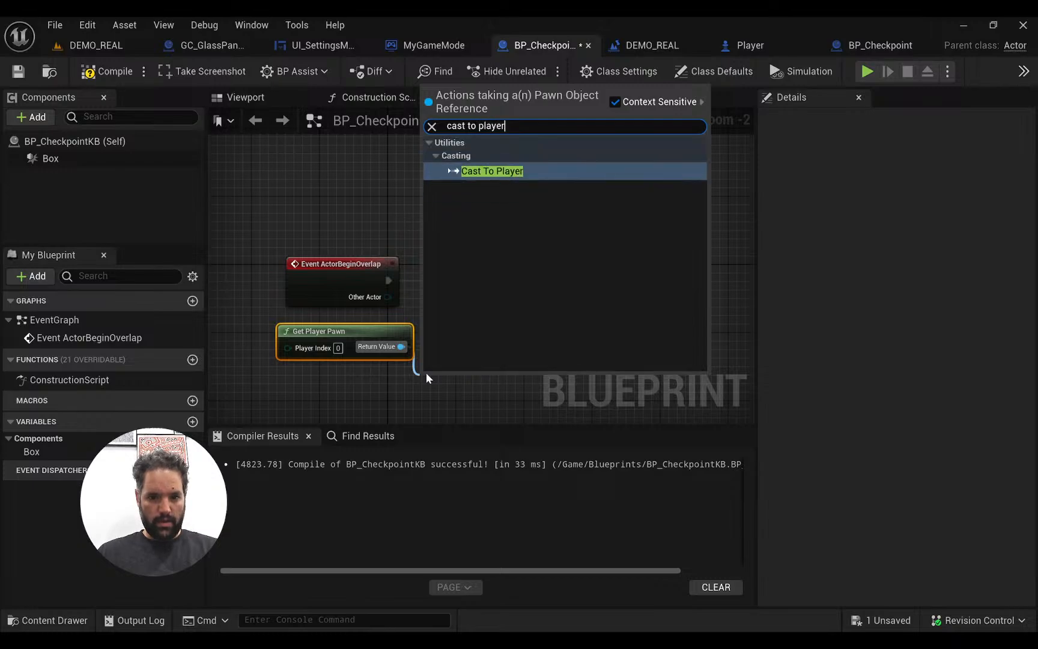
key("Return")
right_click_drag(446, 328, 419, 255)
left_click_drag(359, 207, 379, 333)
left_click_drag(460, 333, 491, 208)
Get Last Checkpoint Location from the cast's As Player output, move Set Actor Location further along the graph, and save
left_click_drag(459, 367, 539, 358)
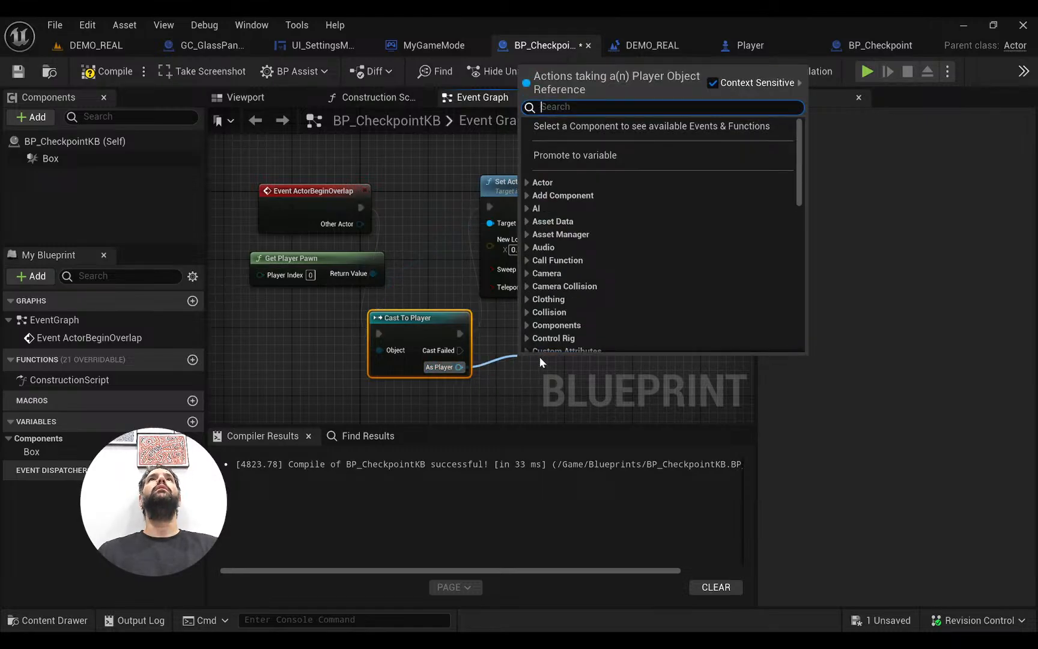
type("checkpo")
key("Return")
left_click_drag(650, 363, 495, 247)
left_click_drag(540, 182, 676, 173)
key("ctrl+s")
Split the Last Checkpoint Location struct pin, connect its Location to Set Actor Location's New Location, and save BP_CheckpointKB
left_click_drag(650, 363, 683, 343)
right_click(606, 364)
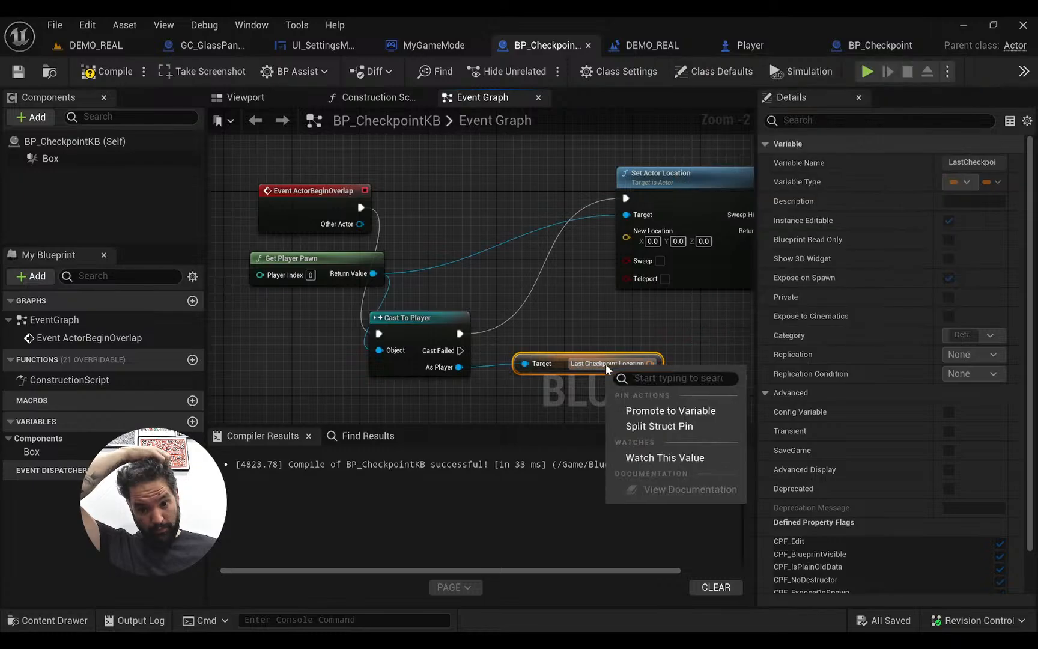
left_click(655, 425)
right_click_drag(591, 373, 522, 342)
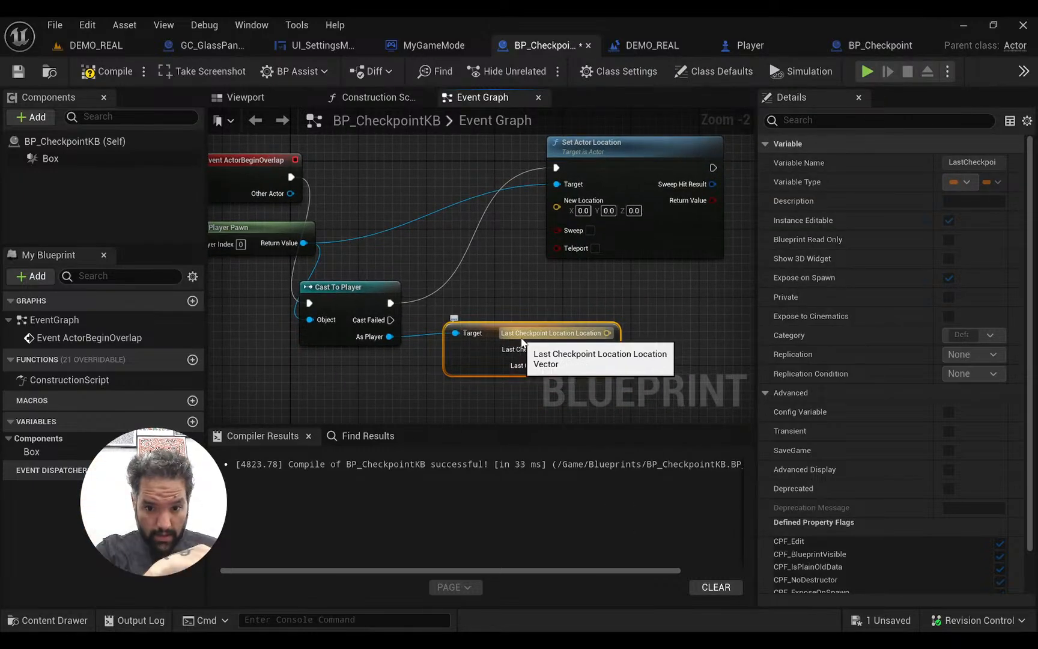
left_click_drag(606, 332, 556, 201)
left_click(553, 320)
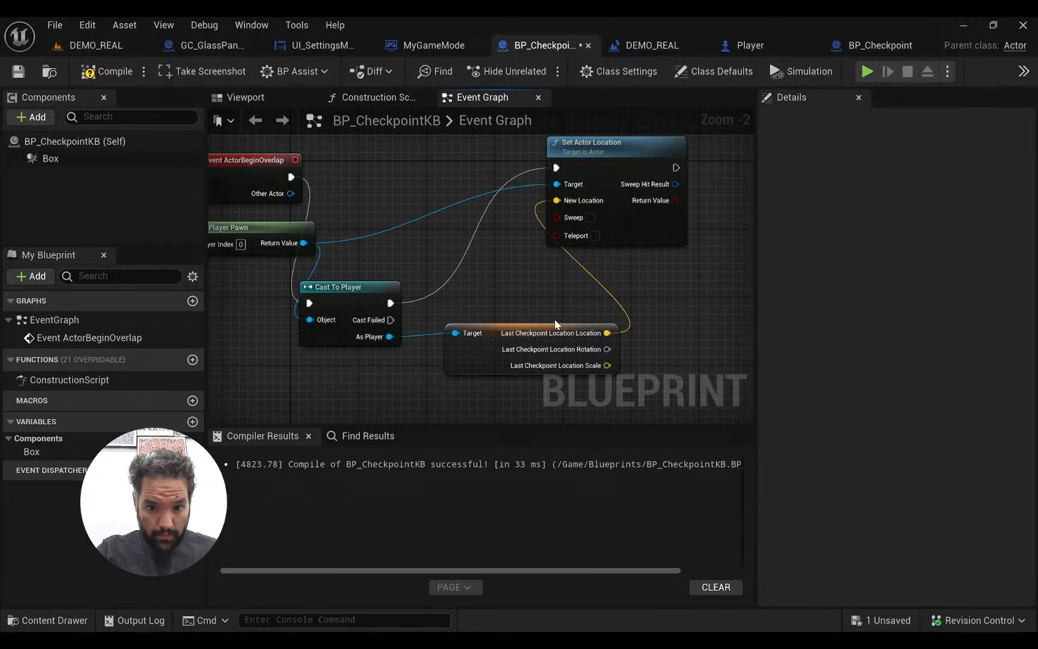
key("ctrl+s")
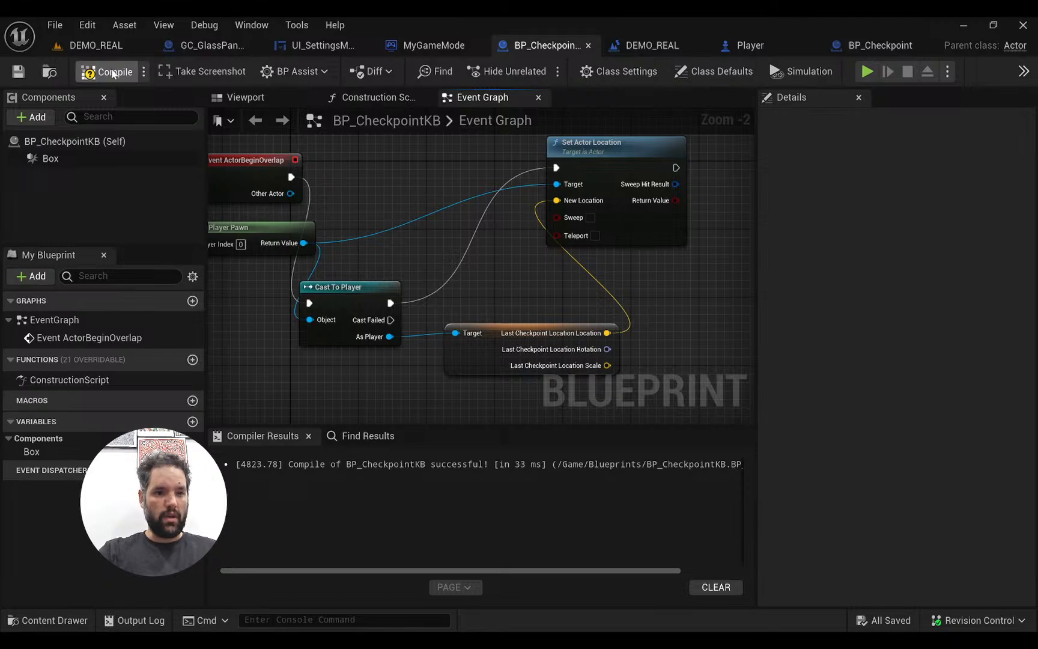
Play-test DEMO_REAL from the floor beside the trigger boxes, steer the player toward both boxes, and read the full Message Log warning
left_click(110, 47)
right_click_drag(300, 307, 220, 306)
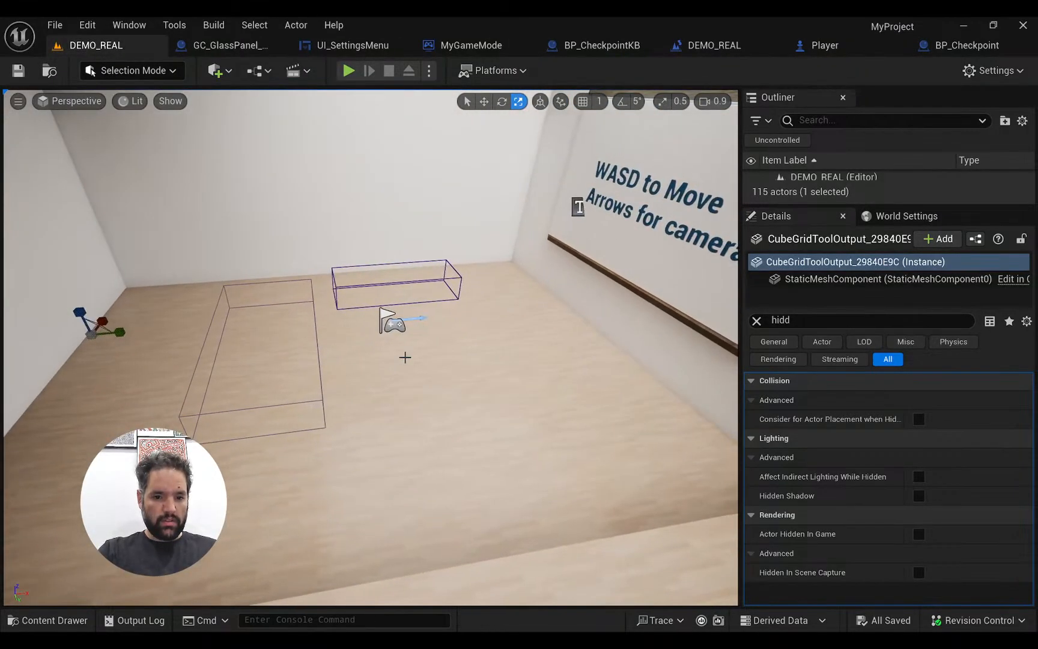
right_click(405, 357)
left_click(465, 617)
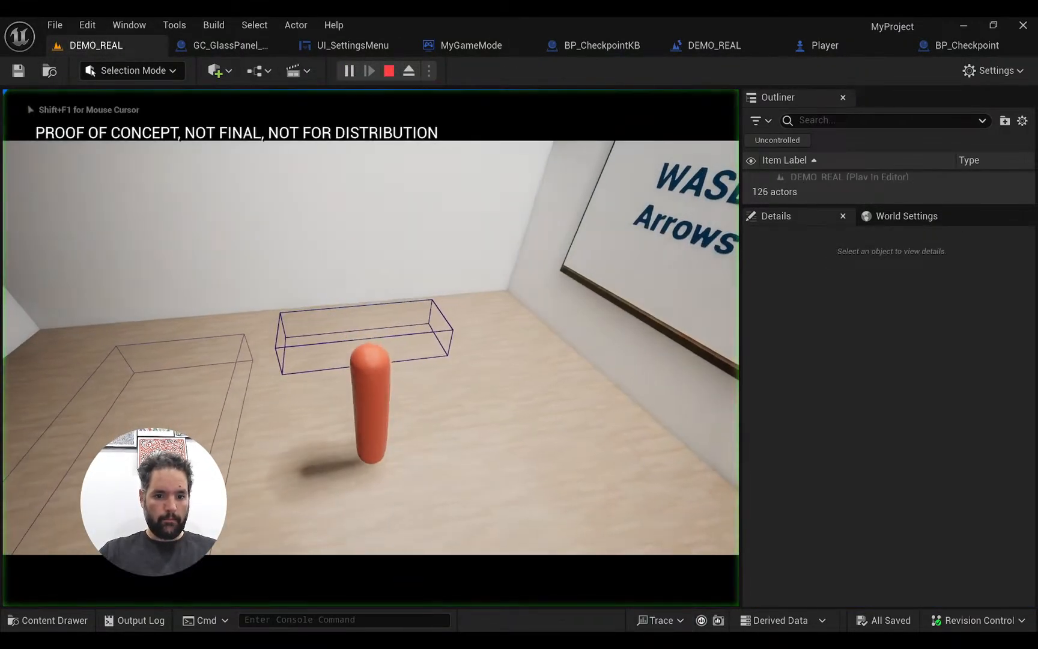
key("a")
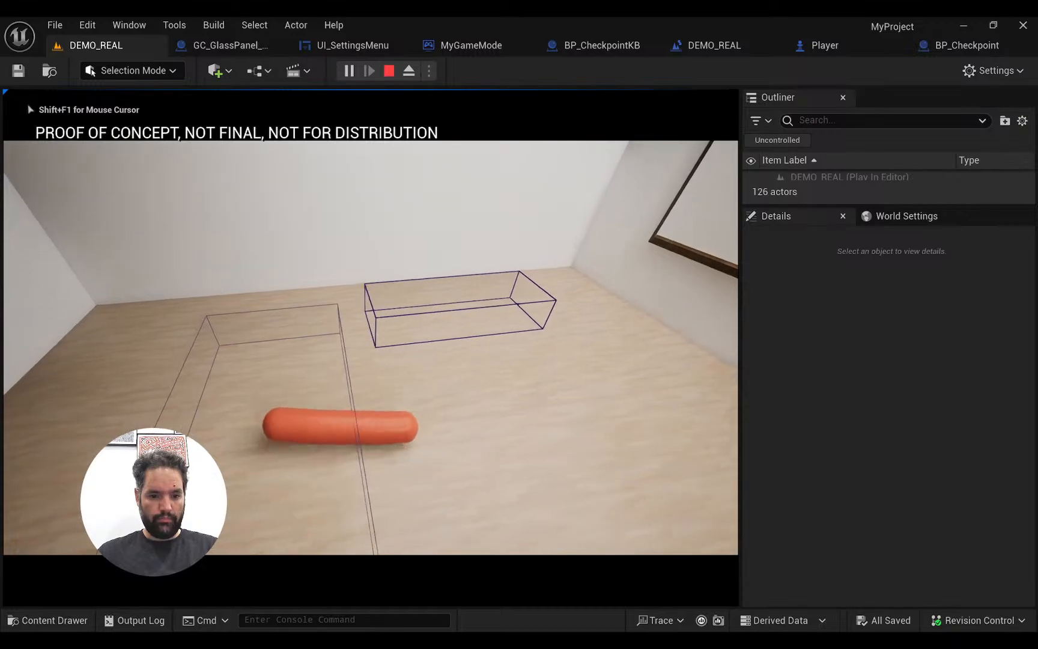
key("d")
key("w")
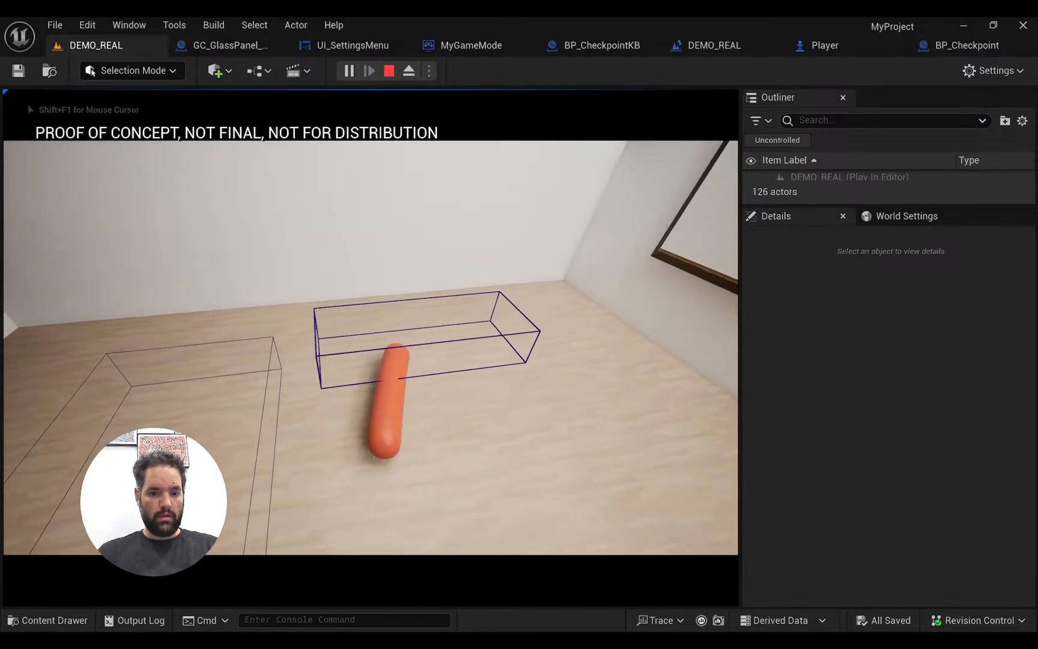
key("Escape")
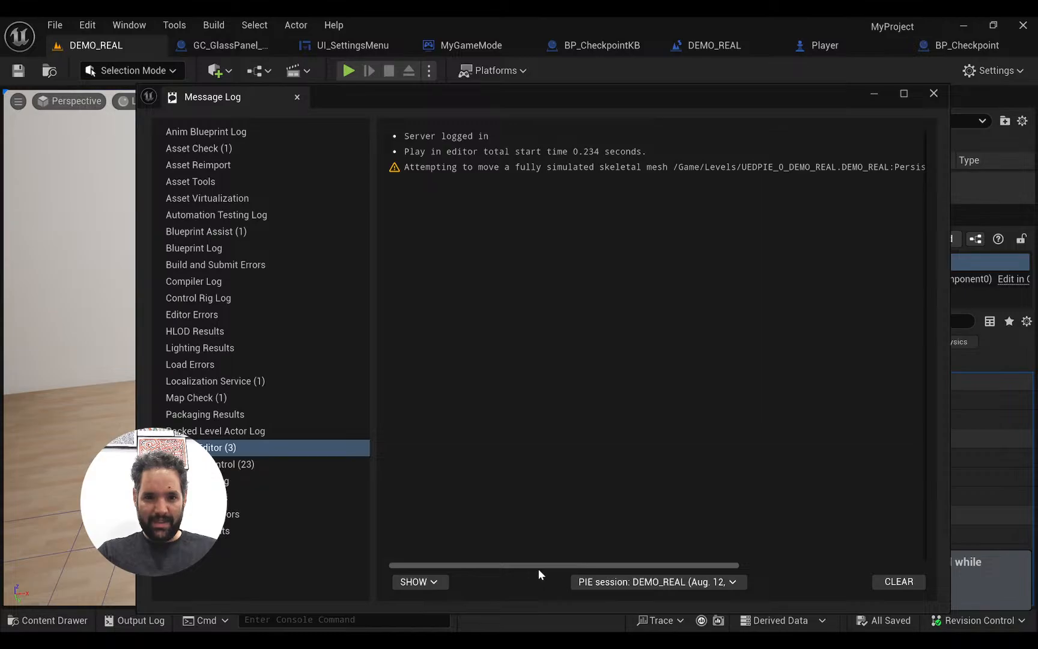
left_click_drag(555, 565, 741, 565)
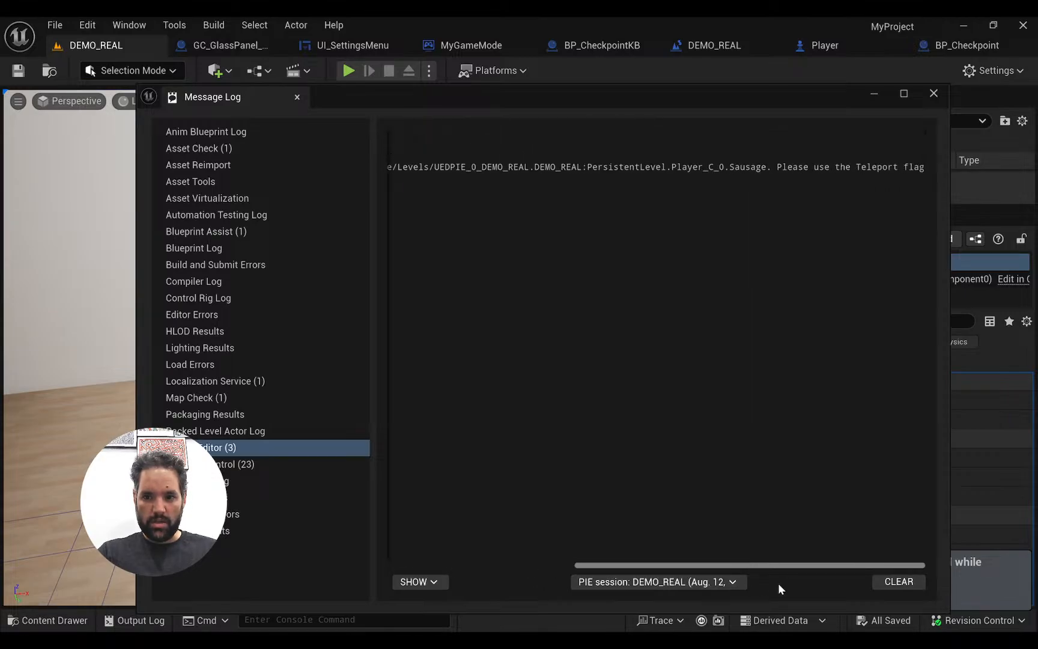
left_click(933, 93)
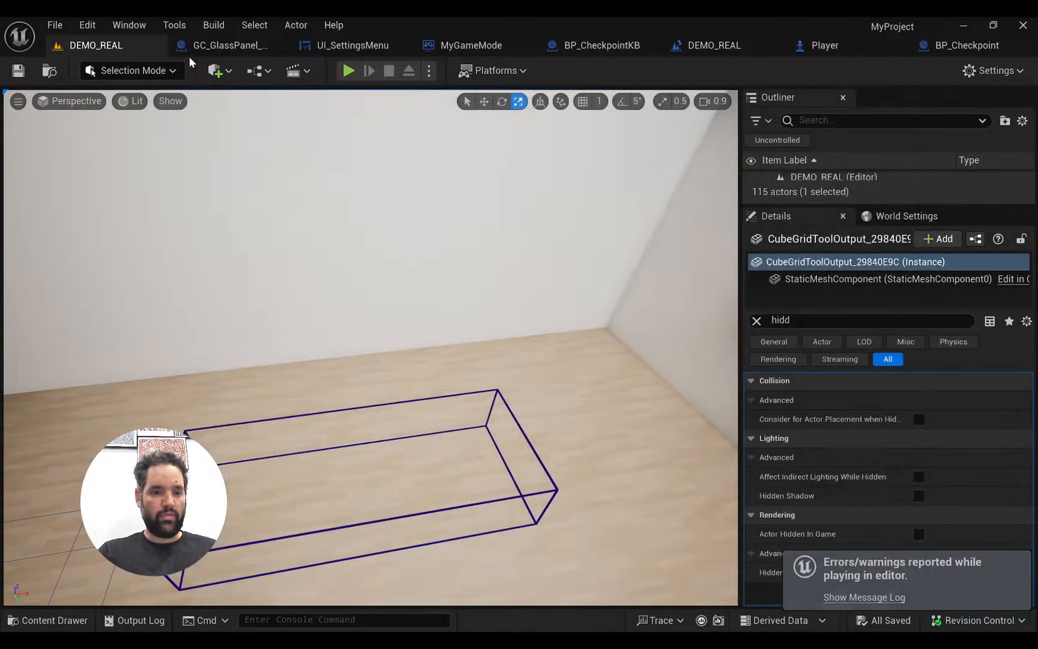
Enable the Teleport option on the Set Actor Location node in BP_CheckpointKB
left_click(222, 53)
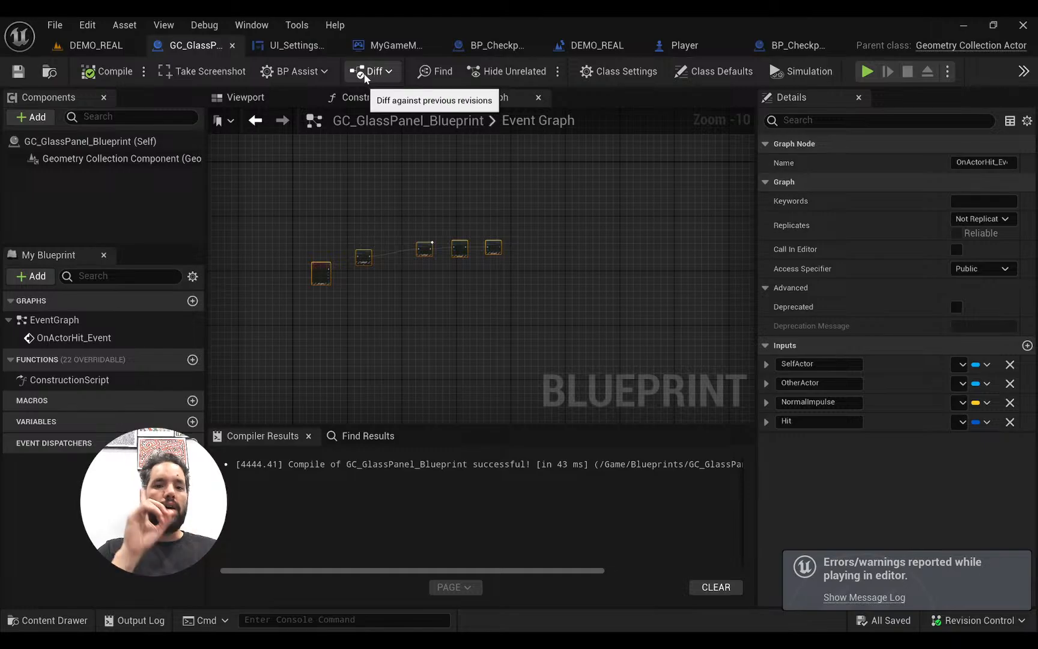
left_click(796, 45)
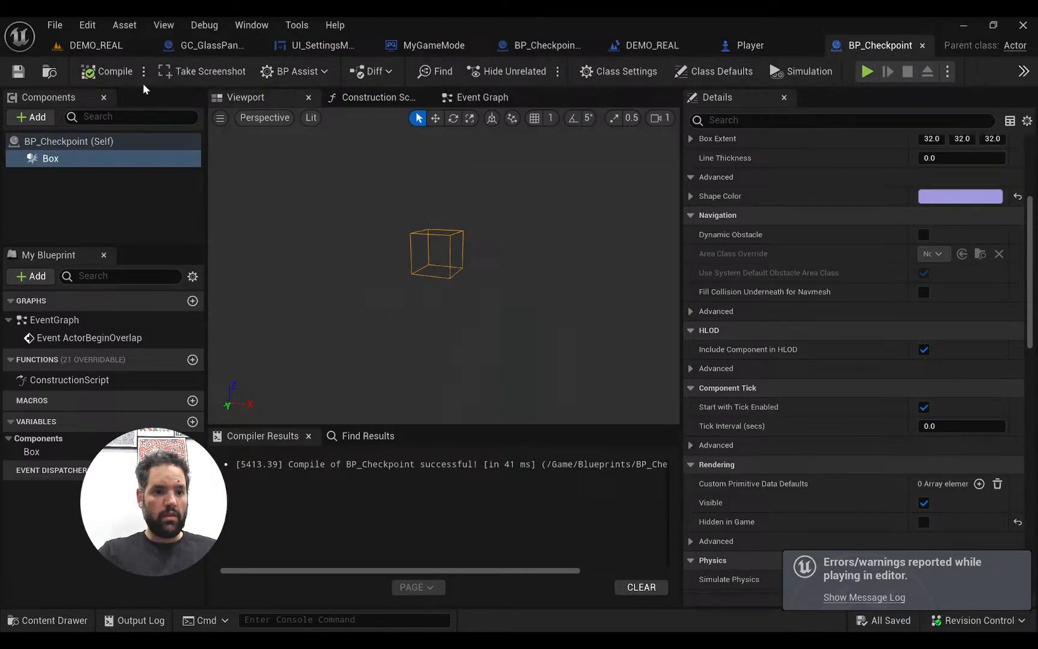
left_click(563, 53)
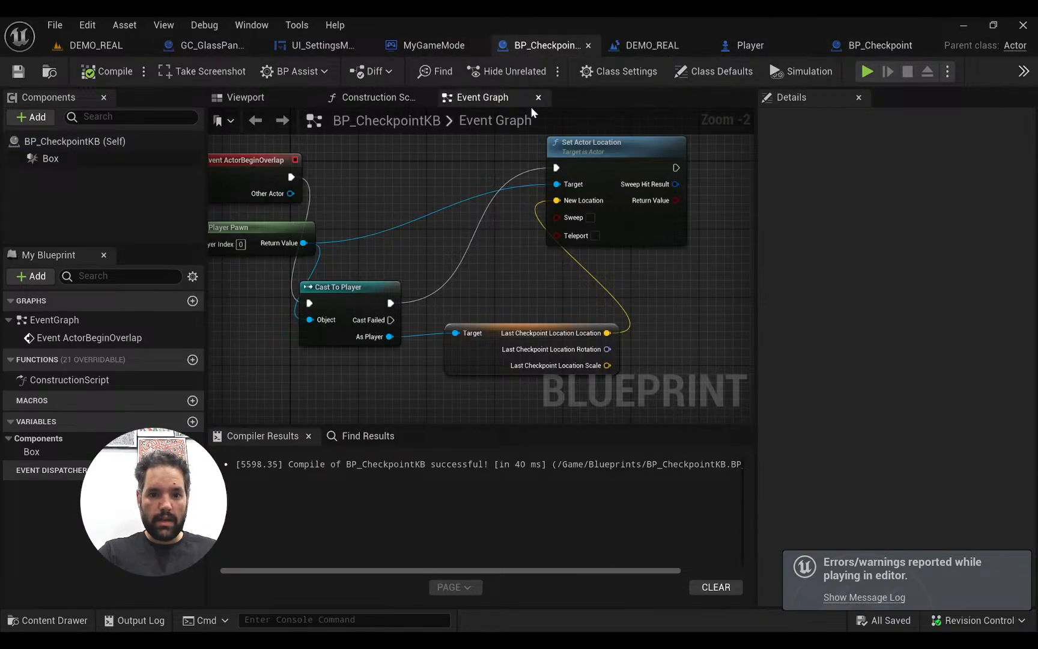
left_click(594, 235)
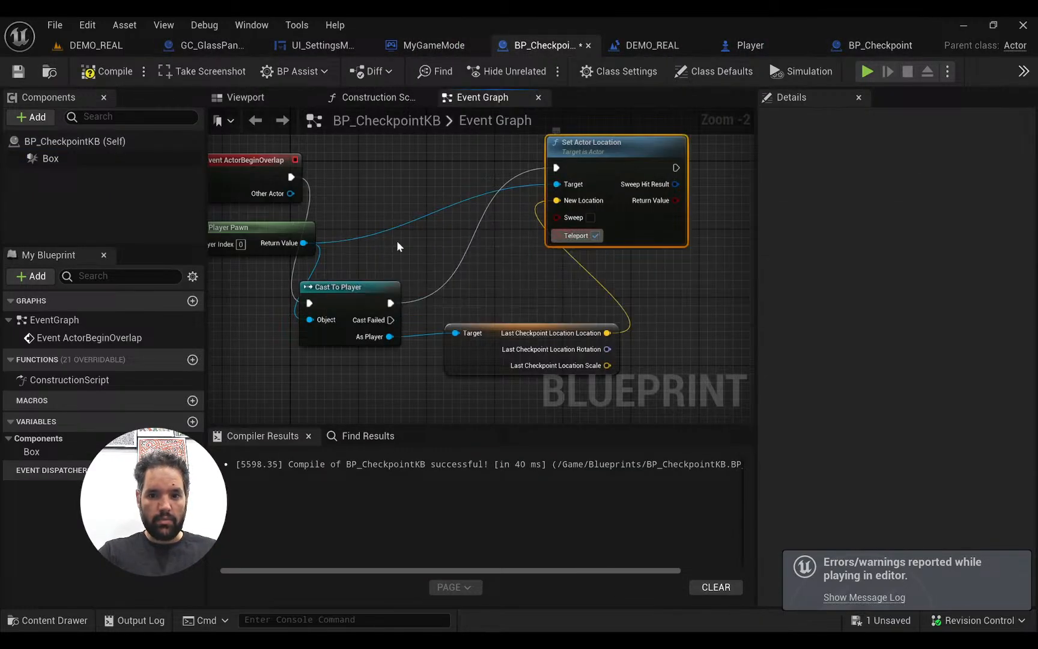
Play-test DEMO_REAL again from the starting floor, moving the player through the checkpoint and knock-back boxes, and stop the session
left_click(96, 45)
scroll(381, 449, "down", 5)
right_click(381, 448)
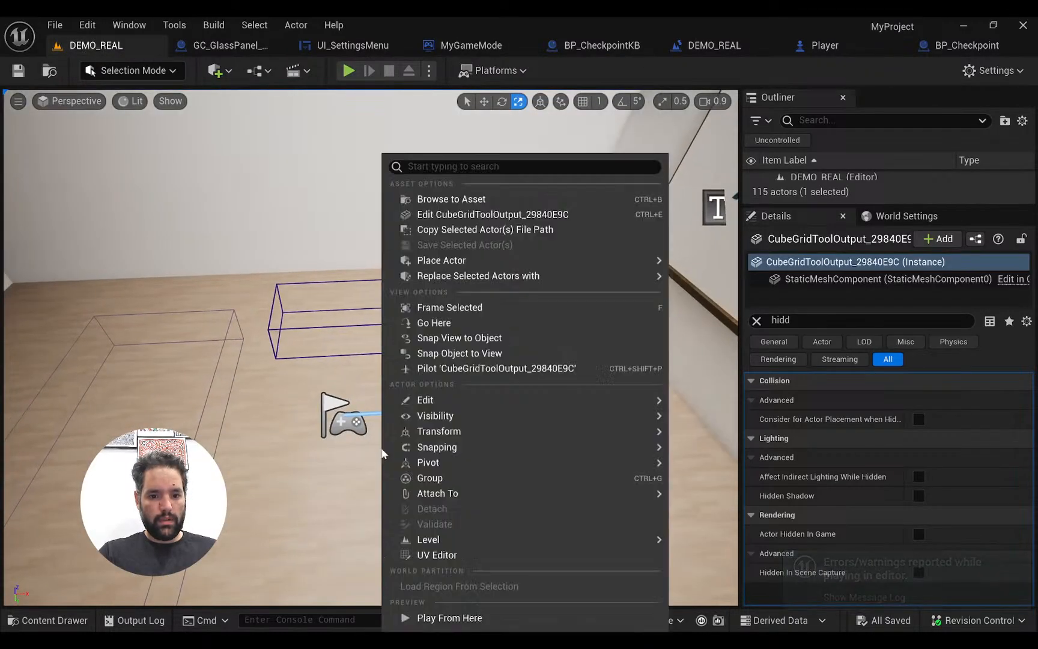
left_click(419, 616)
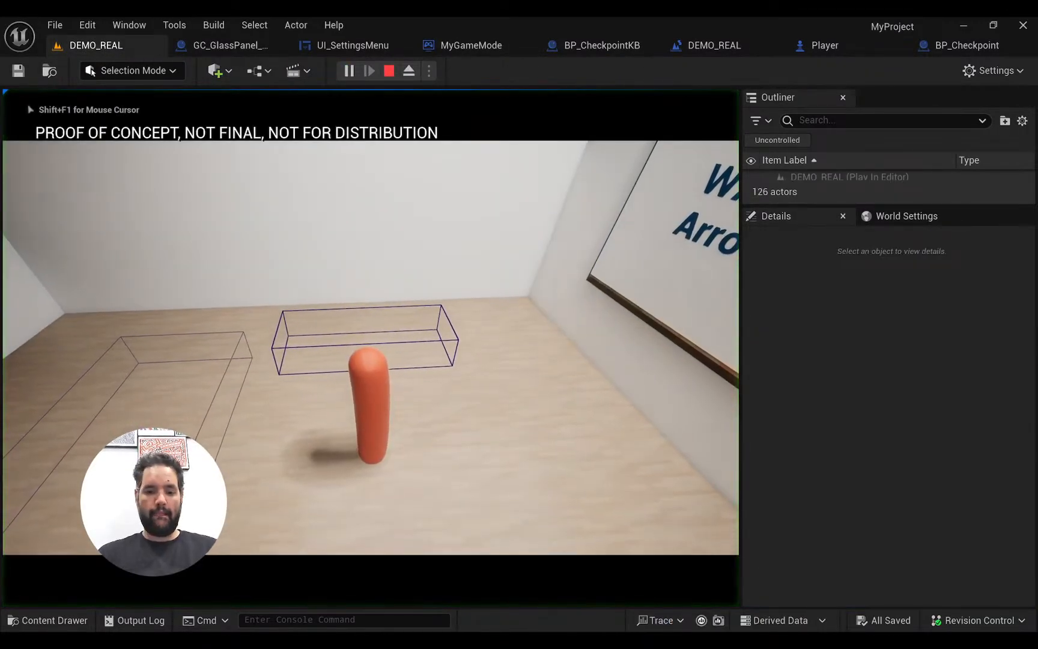
key("a")
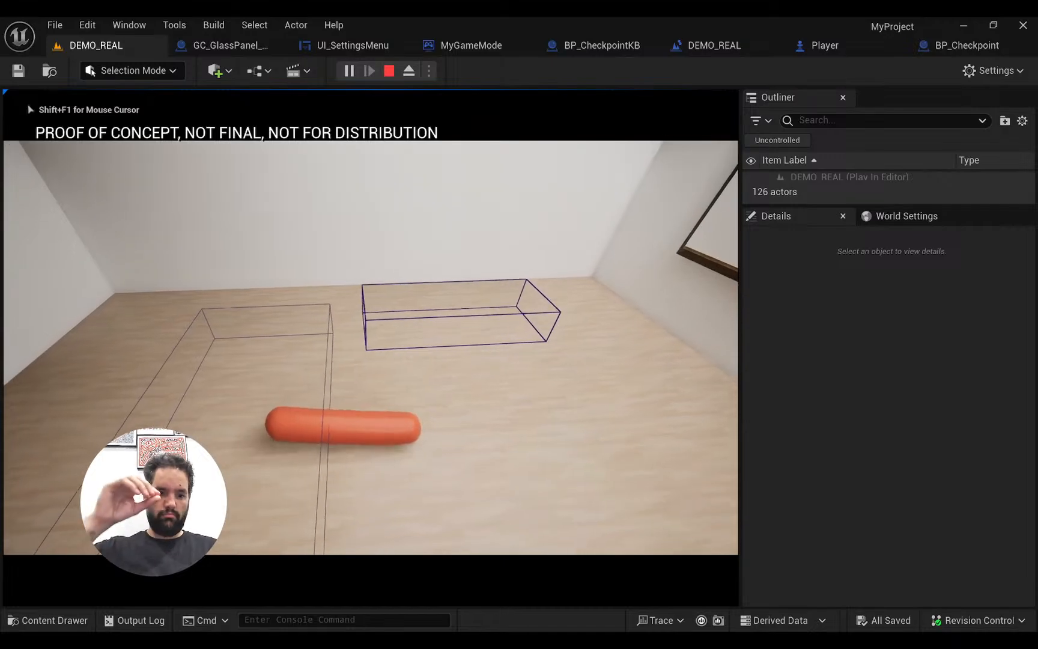
key("d")
key("a")
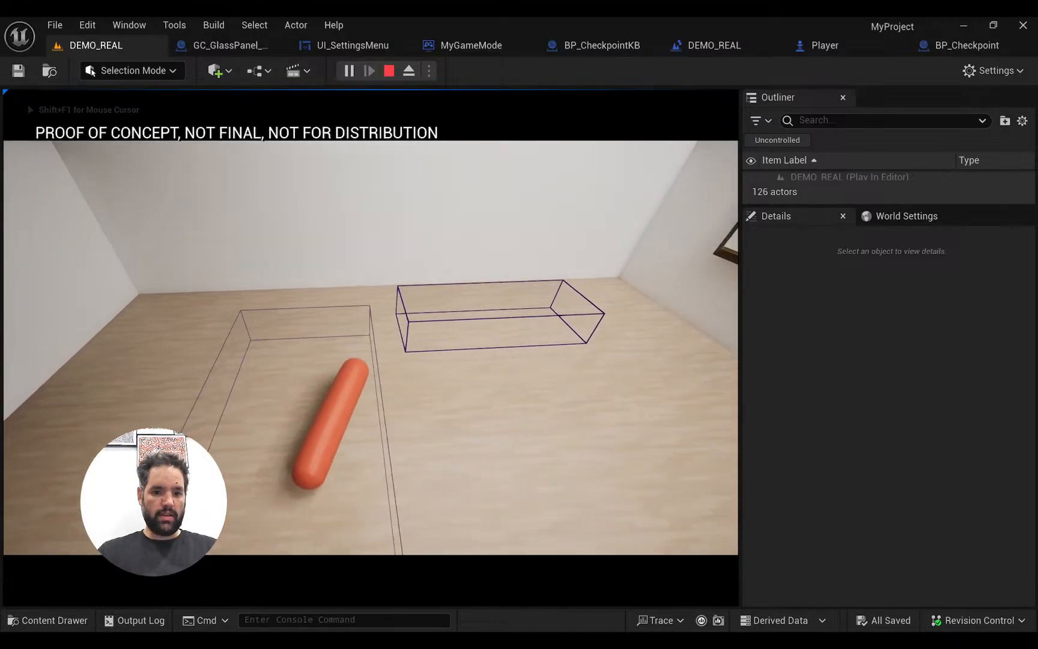
key("Right")
key("Escape")
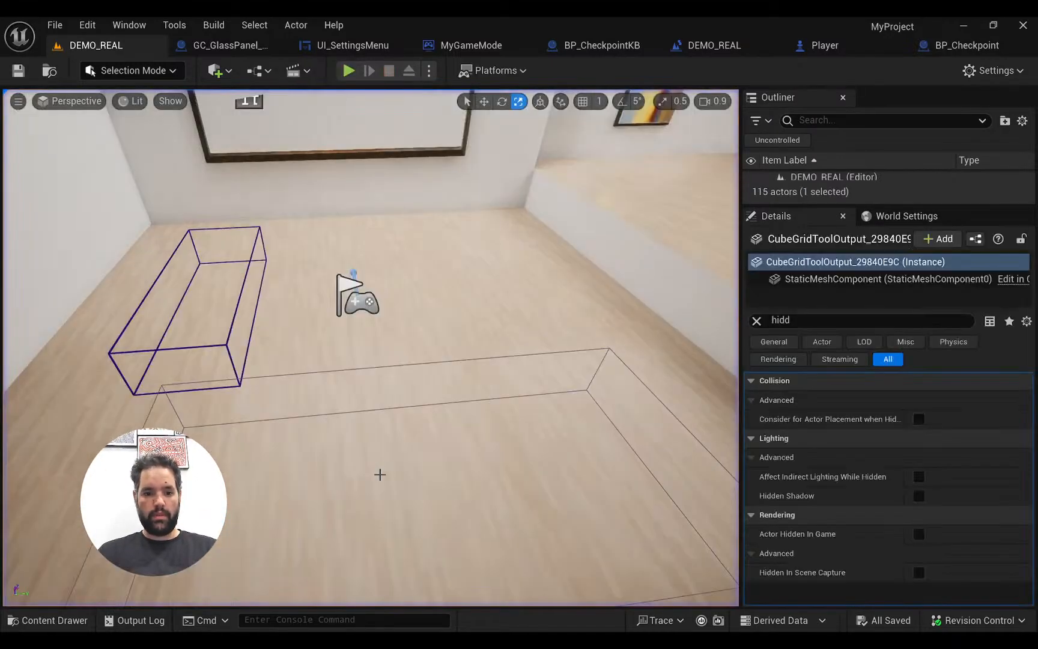
Move the BP_Checkpoint actor from the starting floor onto the raised floor and shift it toward the doorway
right_click_drag(385, 476, 551, 420)
left_click(418, 404)
key("w")
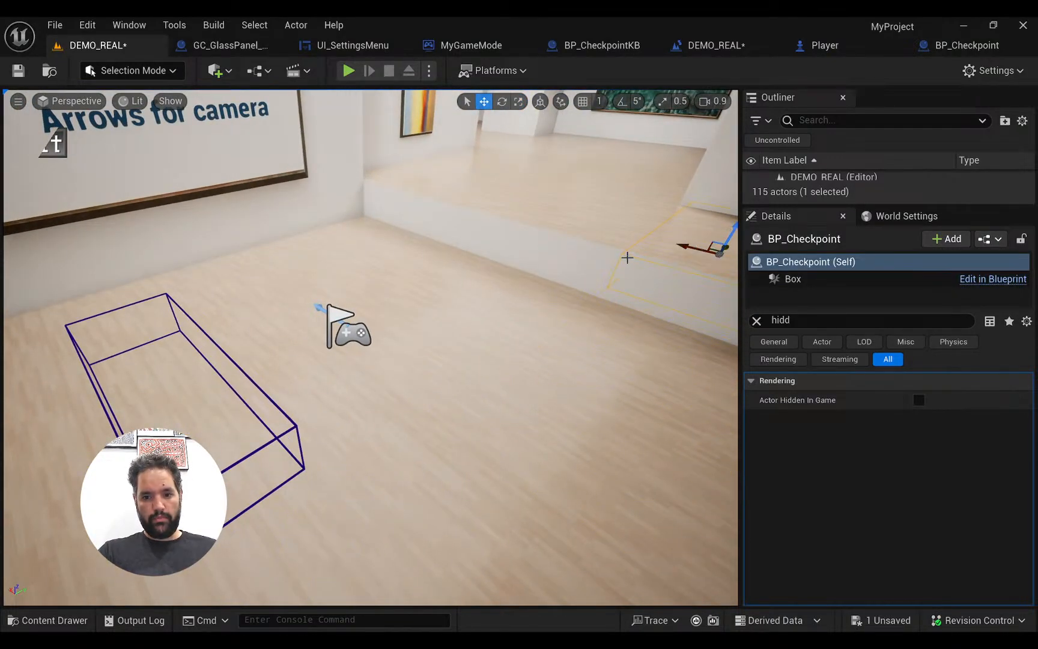
key("f")
key("r")
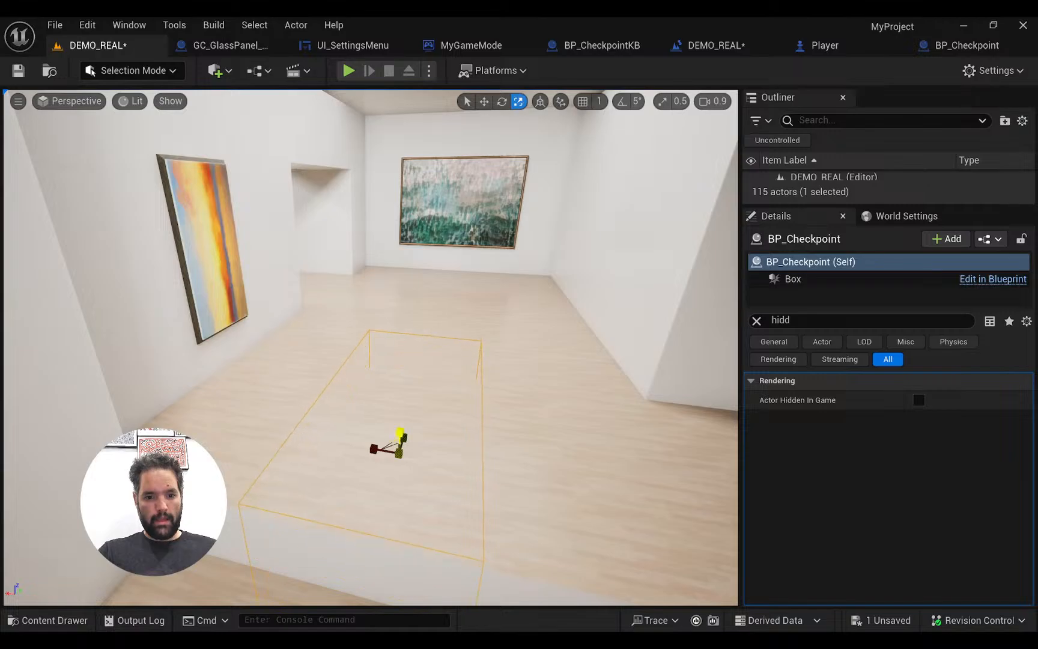
right_click_drag(388, 436, 258, 430)
key("w")
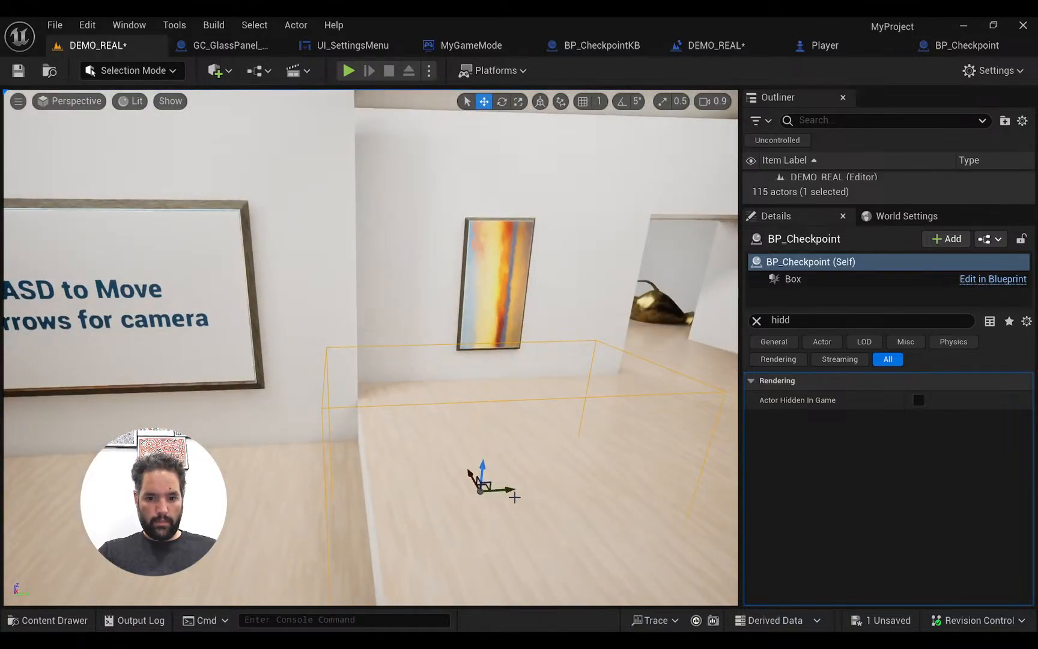
left_click_drag(510, 490, 737, 476)
right_click_drag(433, 441, 534, 489)
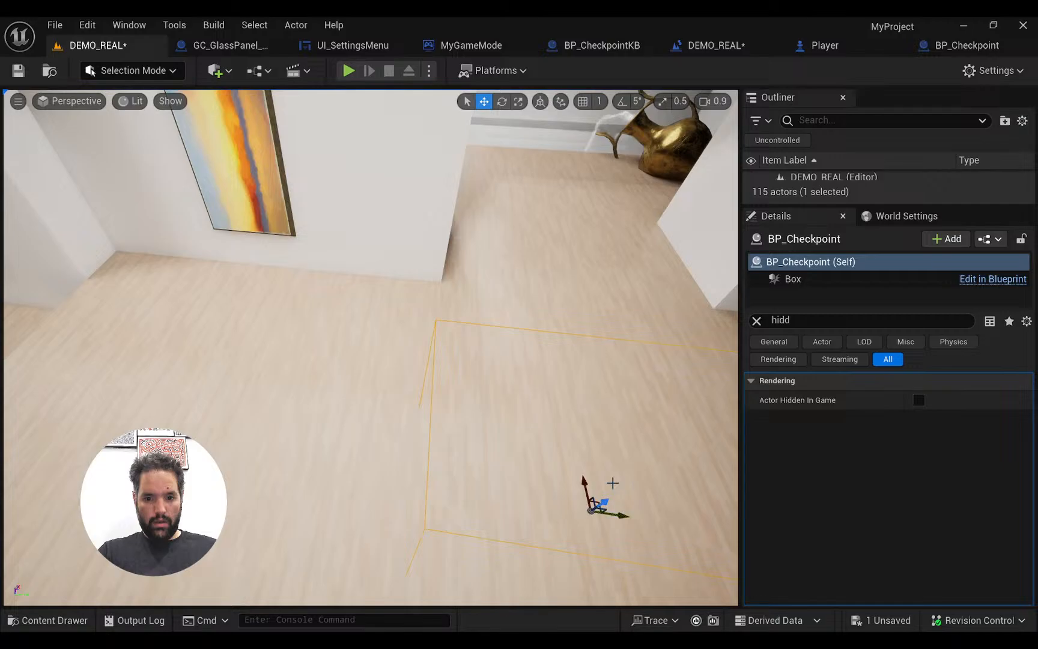
Scale and position BP_Checkpoint so its box spans the doorway leading to the golden vase, and save the level
right_click_drag(583, 273, 691, 231)
key("r")
left_click_drag(312, 361, 306, 362)
key("w")
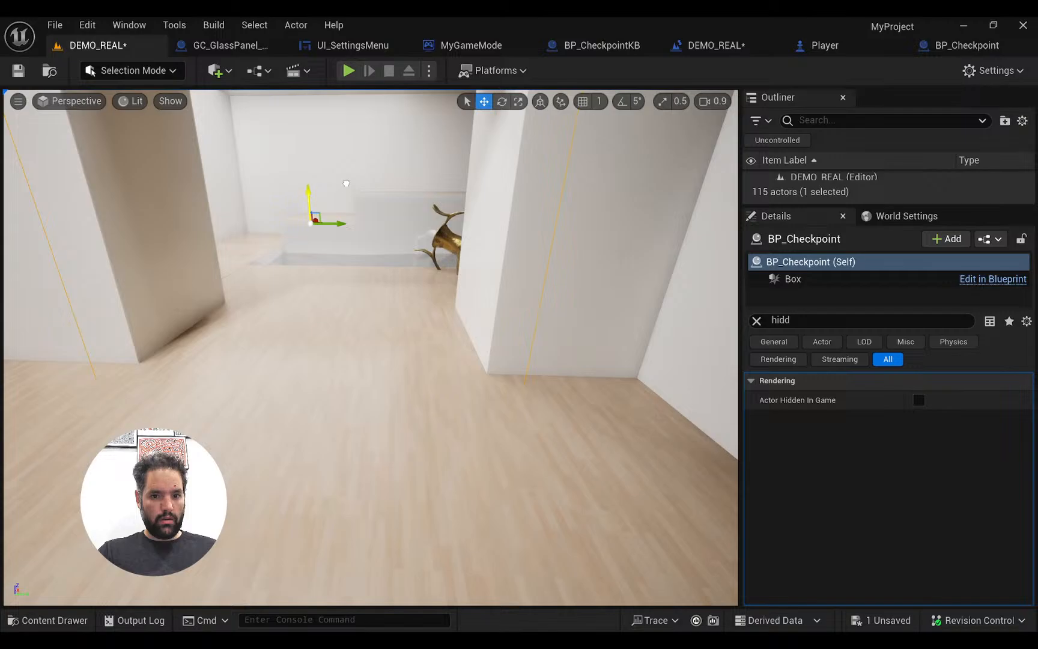
key("f")
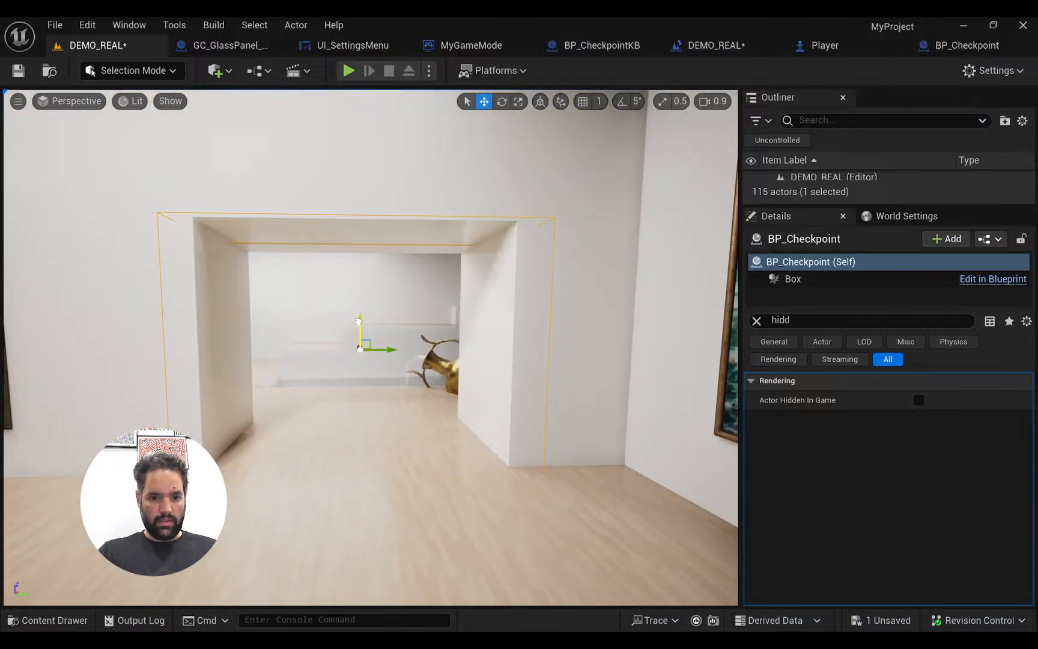
key("ctrl+s")
Move BP_CheckpointKB across the starting floor to the foot of the raised floor
right_click_drag(427, 412, 222, 433)
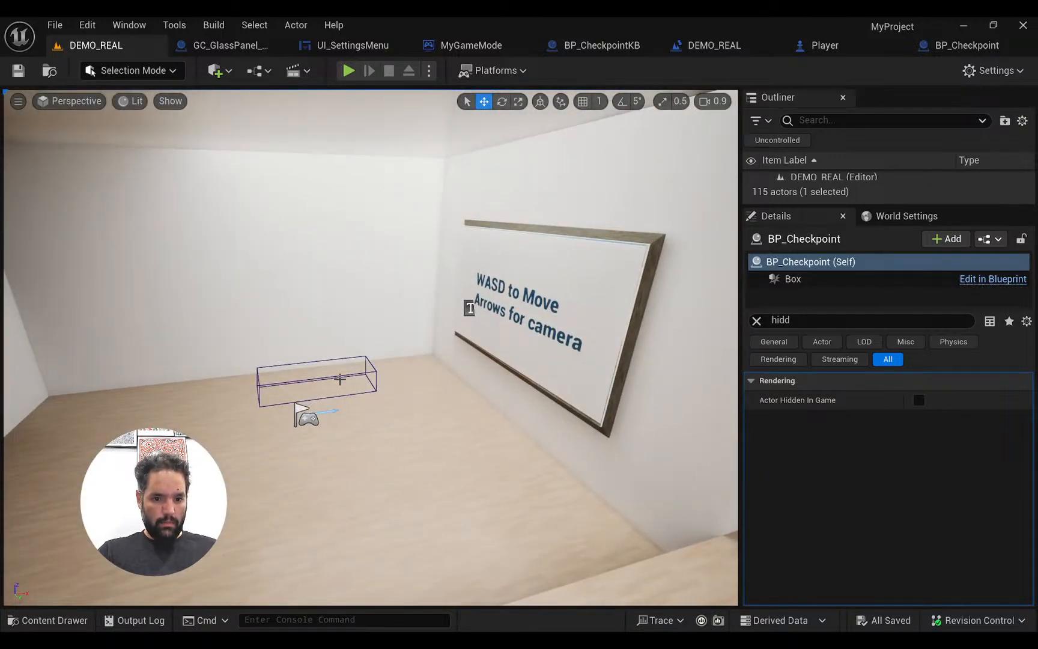
left_click_drag(324, 388, 536, 621)
right_click_drag(469, 481, 510, 498)
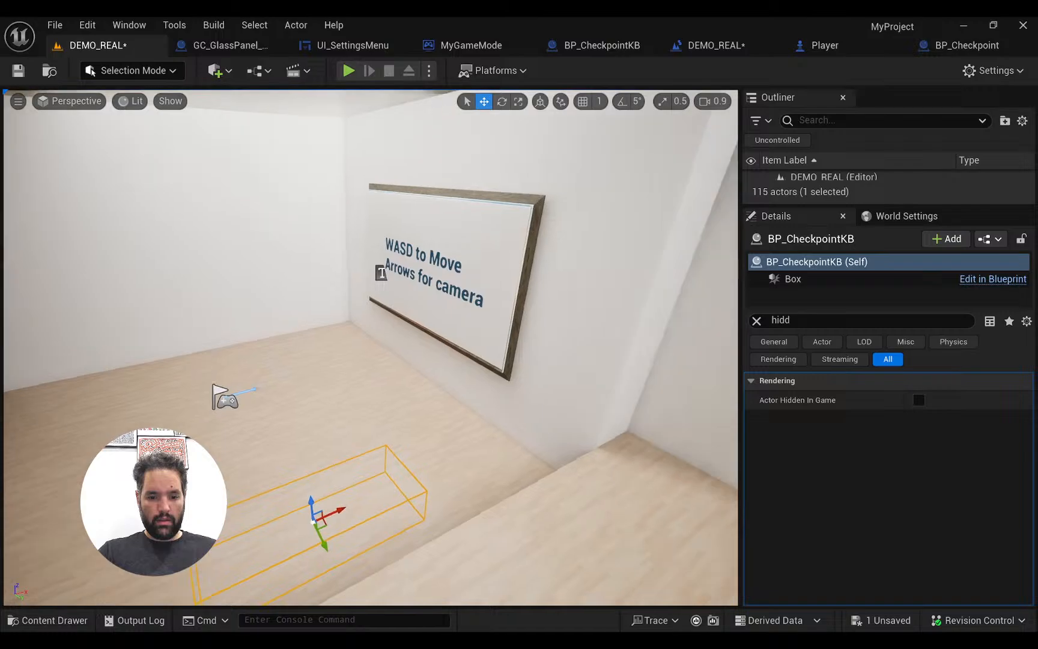
Paste a copy of BP_CheckpointKB onto SM_Water_Plane in the basin beside the golden vase
right_click_drag(359, 394, 510, 427)
key("w")
right_click(319, 295)
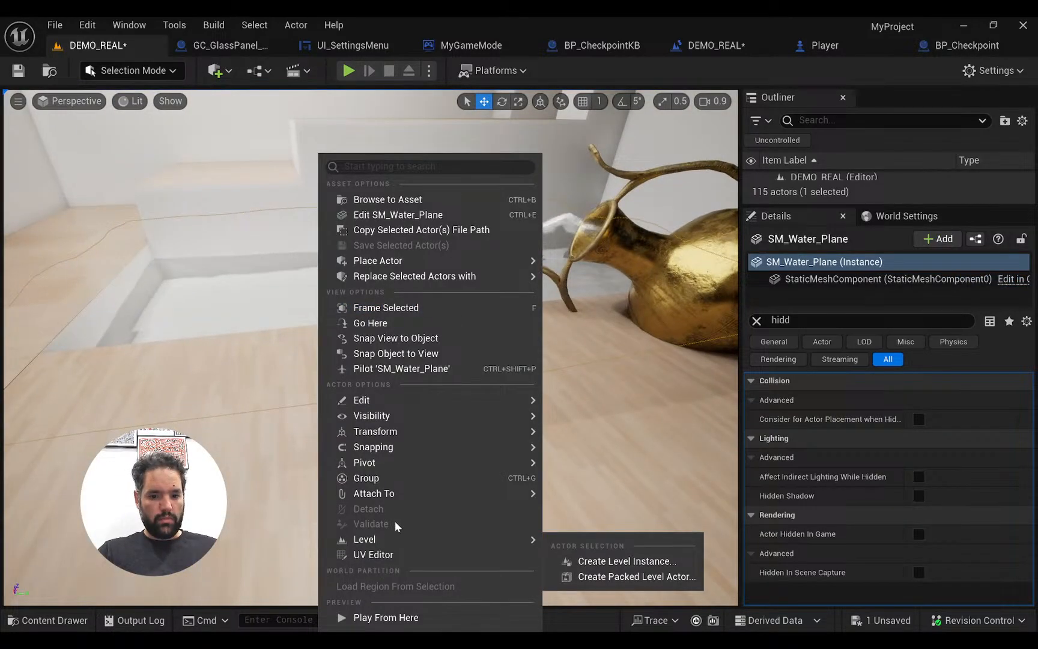
mouse_move(408, 400)
left_click(624, 448)
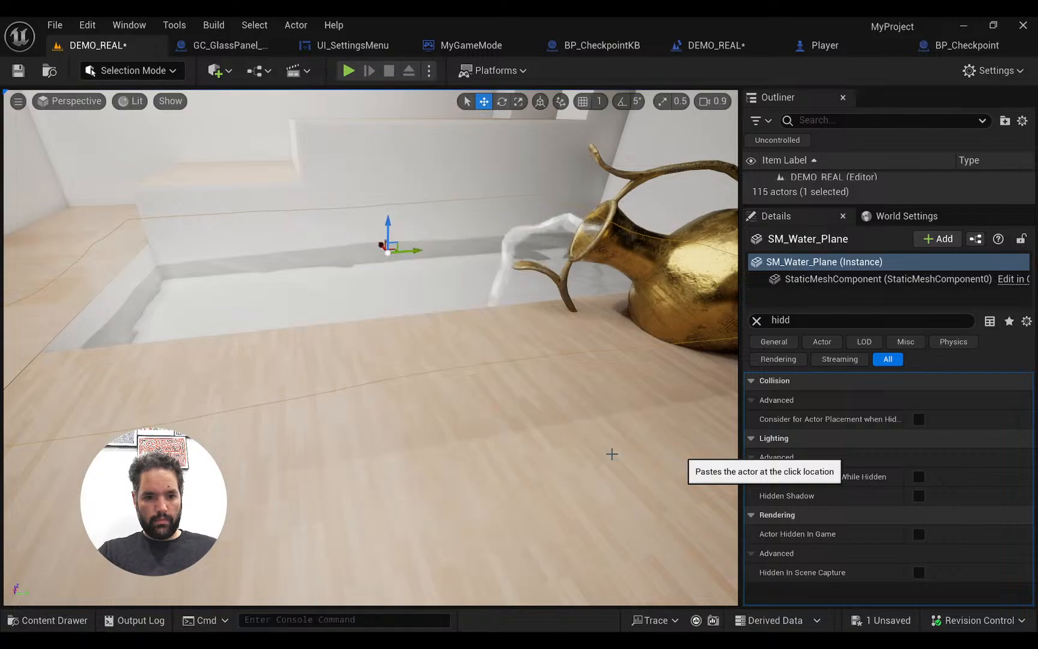
Rotate the pasted knock-back box to line up with the water basin and raise it slightly
key("f")
key("e")
left_click_drag(356, 354, 384, 341)
key("w")
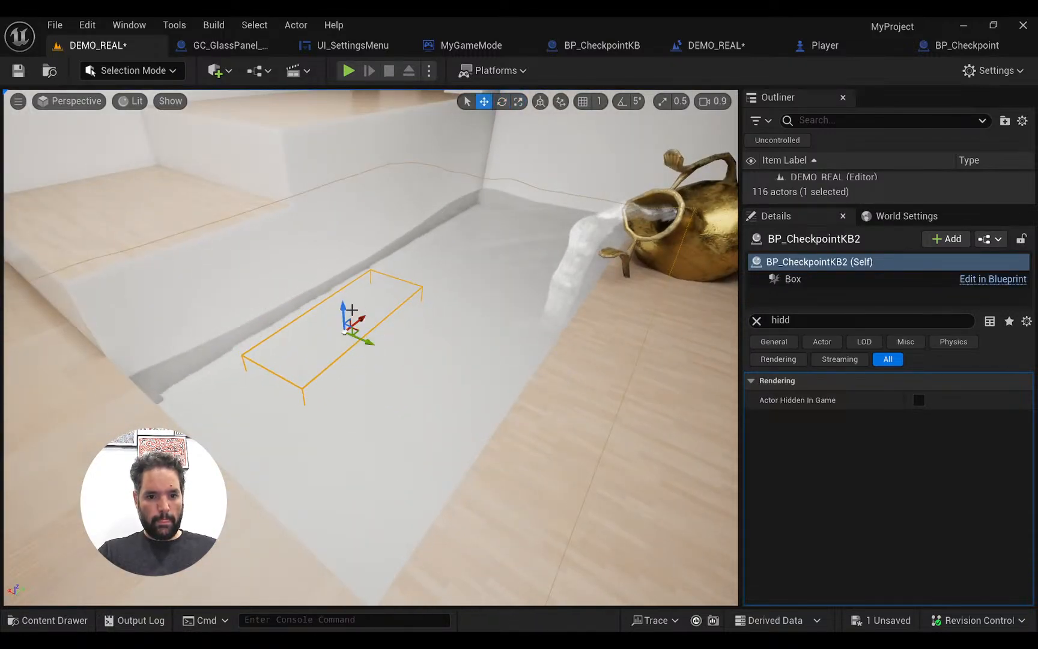
left_click_drag(343, 310, 346, 281)
left_click_drag(372, 287, 366, 324, "alt")
Enlarge the knock-back box across the depth of the water basin, and save the level
key("r")
key("w")
key("e")
key("ctrl+s")
key("r")
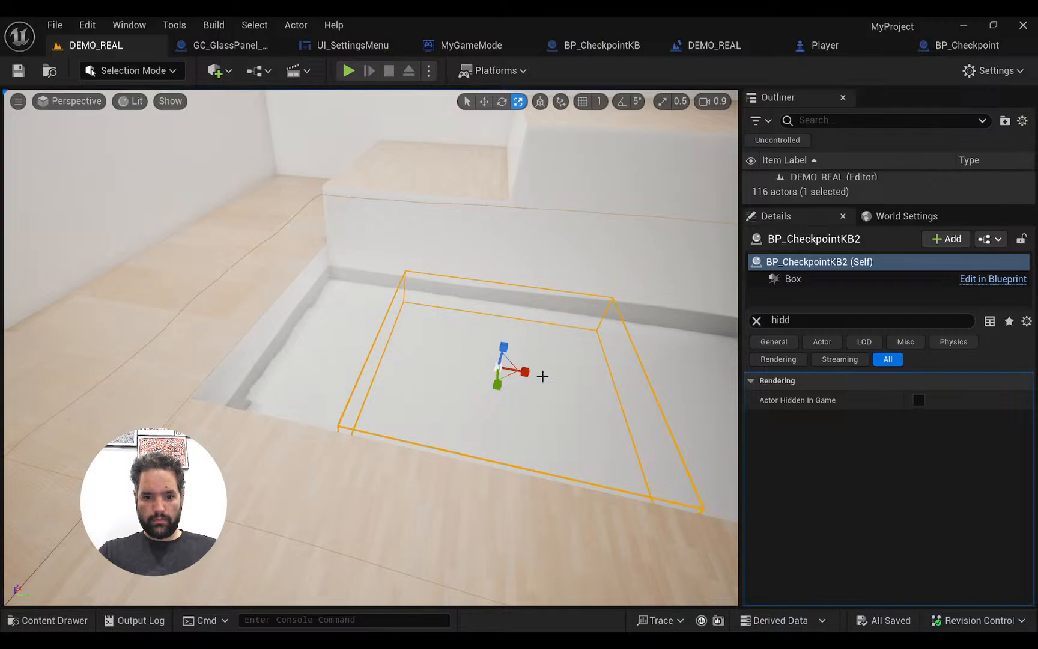
Stretch and reposition the knock-back box along the basin's length until it covers the whole water surface, and save the level
left_click_drag(528, 370, 571, 374)
right_click_drag(478, 371, 466, 369)
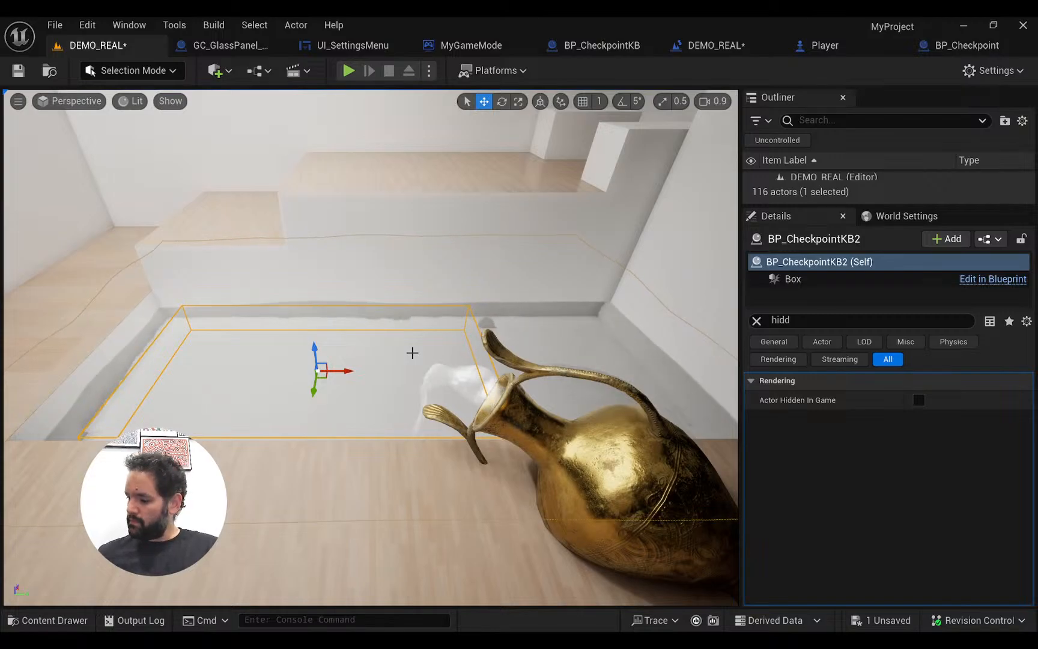
right_click_drag(359, 365, 369, 351)
key("r")
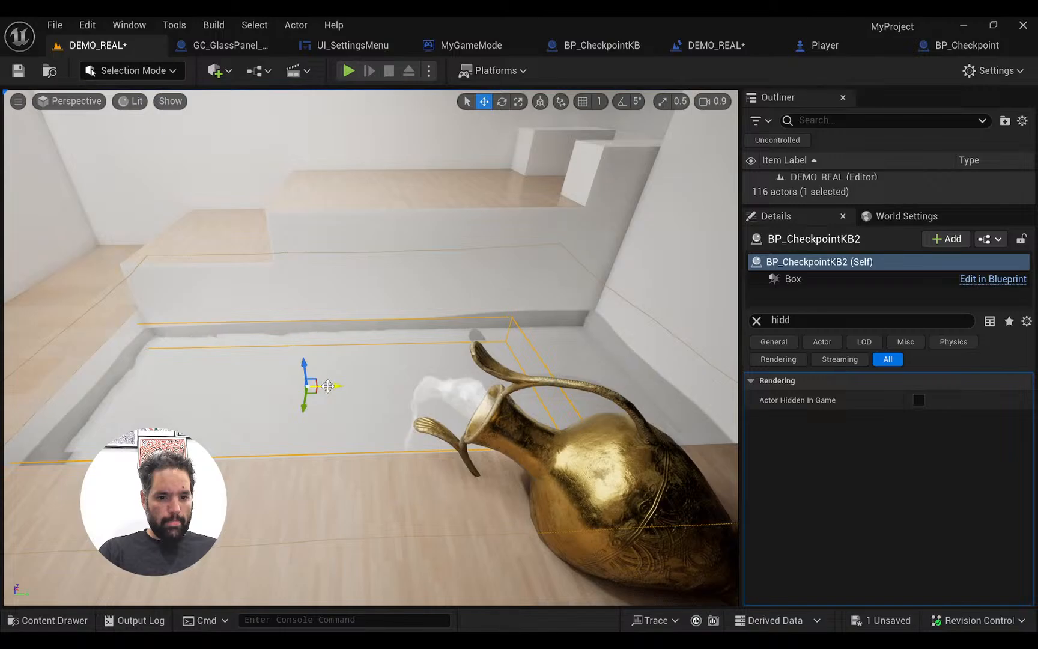
left_click_drag(388, 386, 424, 384)
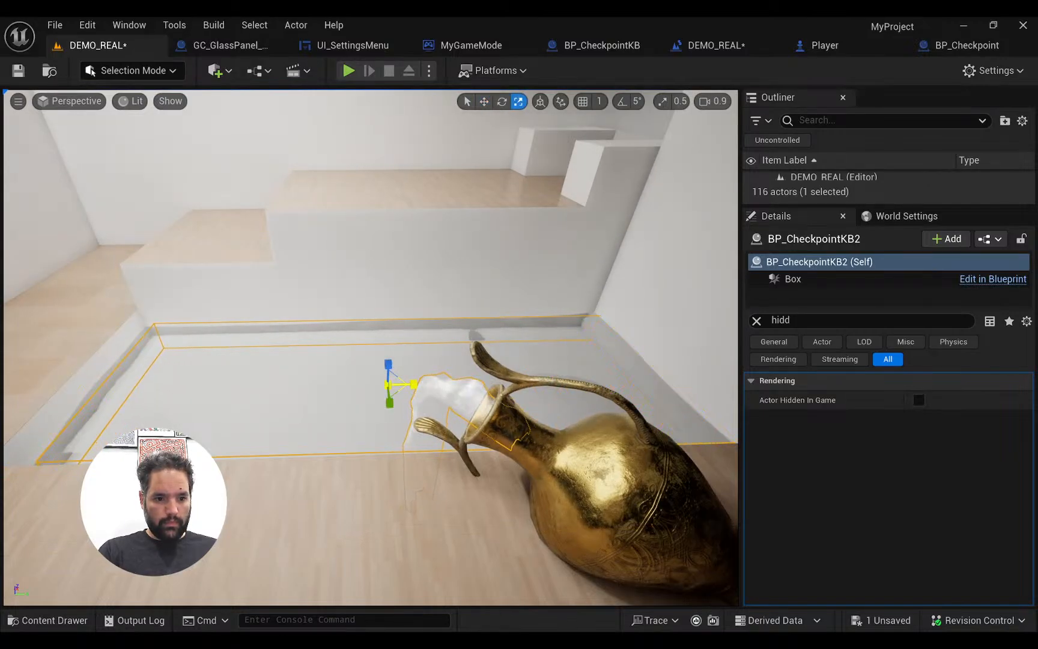
key("ctrl+s")
key("w")
scroll(384, 367, "down", 3)
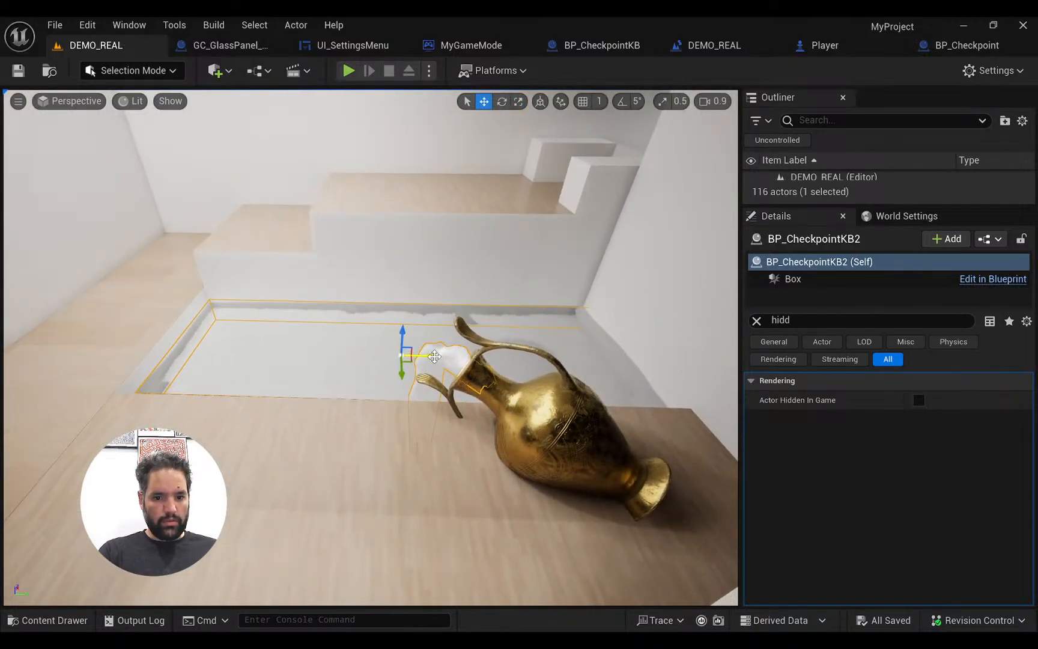
key("ctrl+s")
Play-test the level from the floor before the doorway, walking the character through the checkpoint toward the water basin, and end the session
key("q")
key("s")
right_click_drag(246, 418, 259, 439)
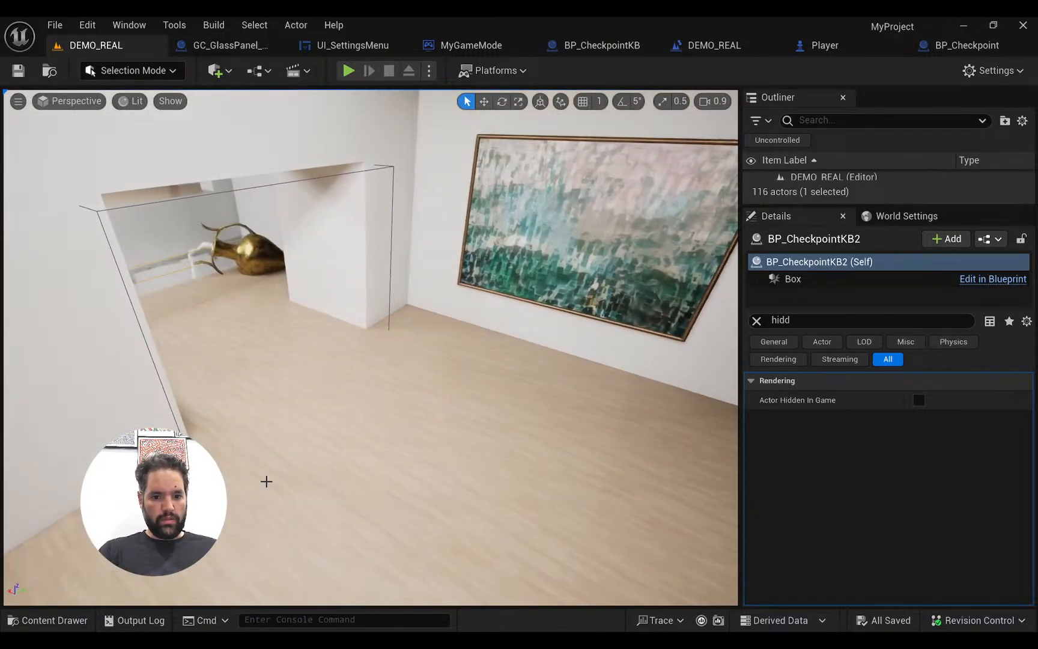
right_click(285, 485)
left_click(318, 618)
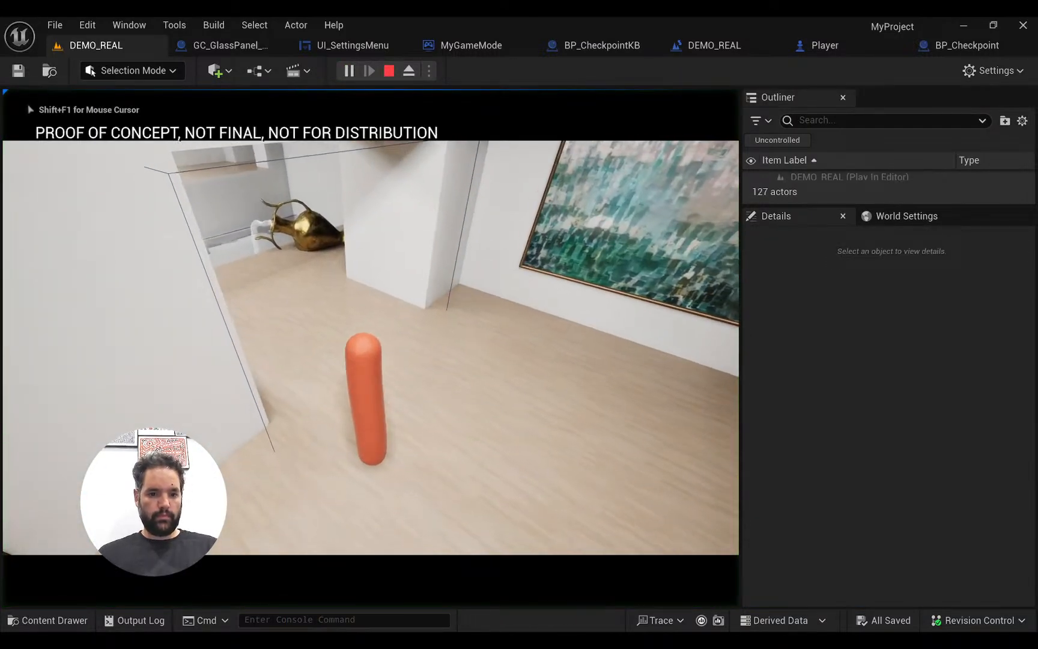
key("w")
key("w")
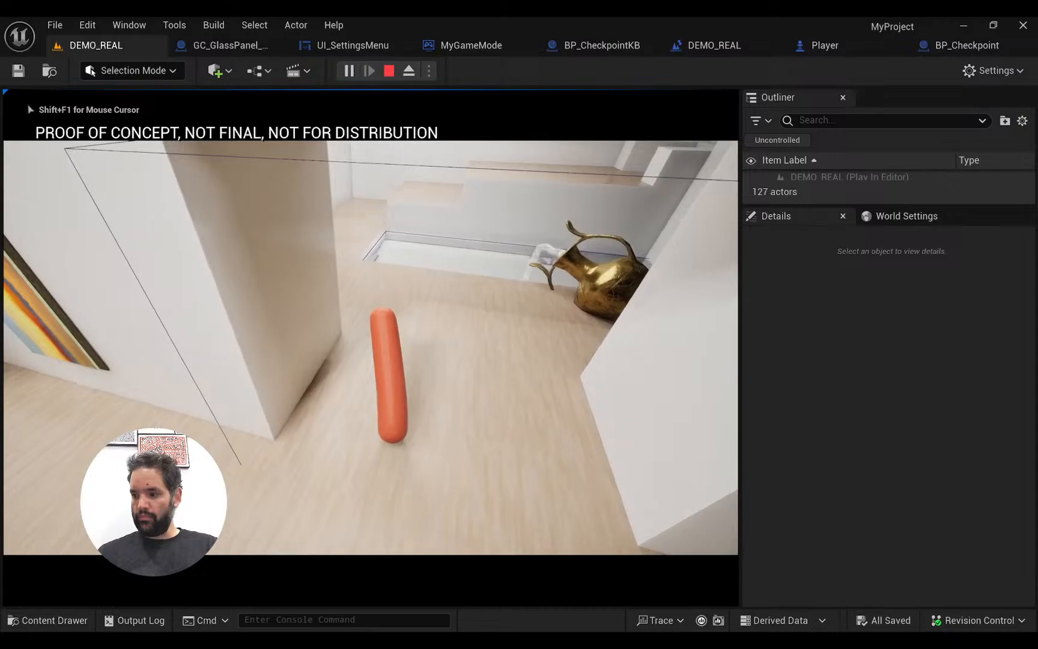
key("w")
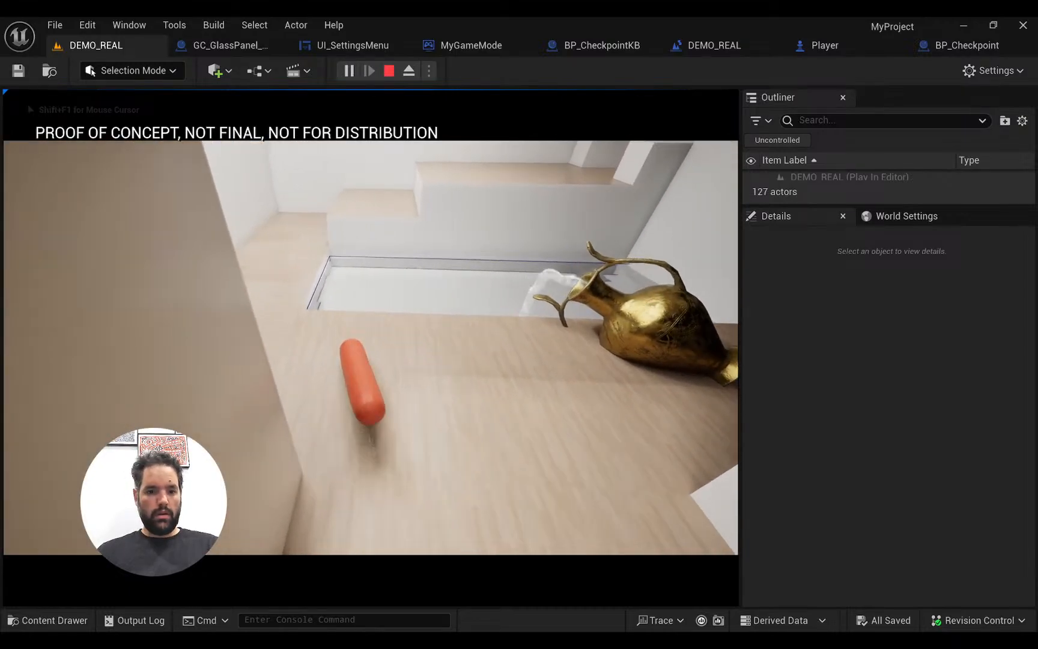
key("d")
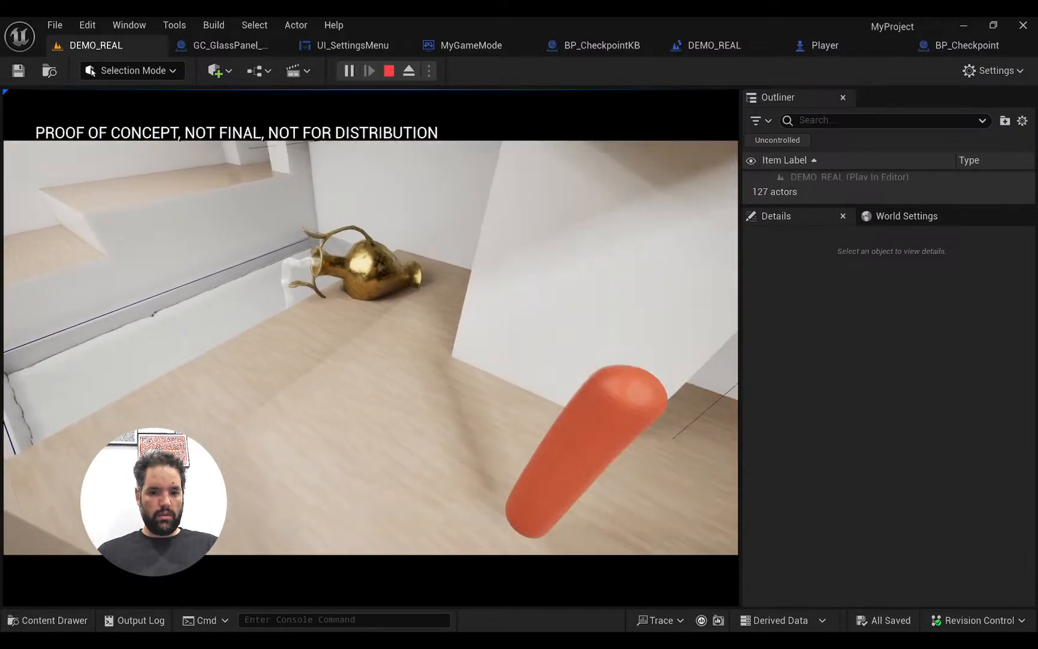
key("Escape")
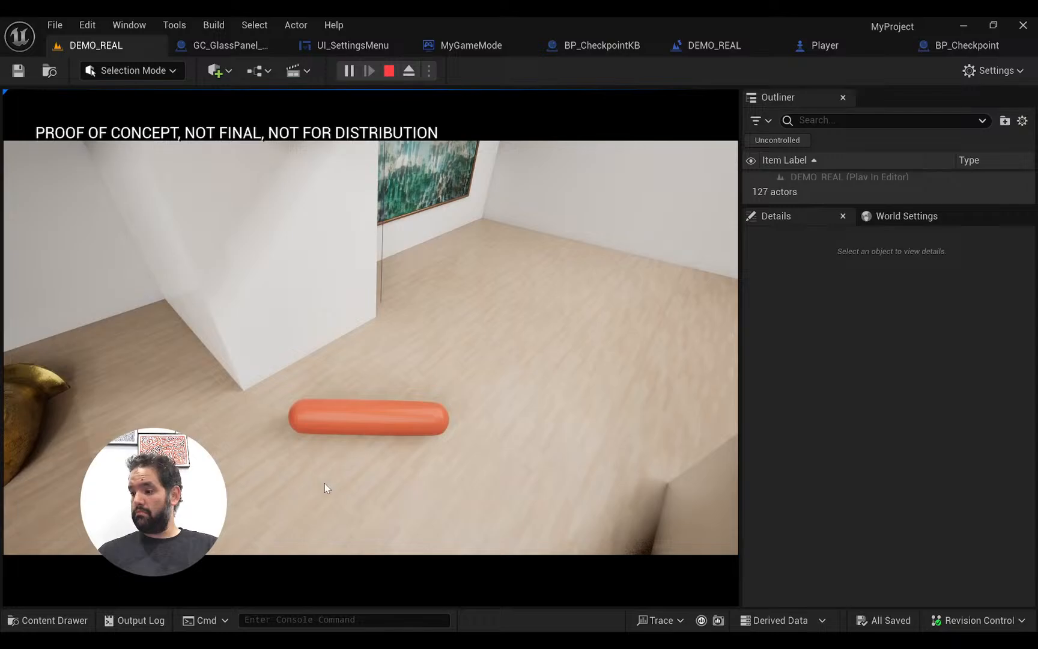
Delete the knock-back box covering the water basin beside the golden vase, and save the level
key("ctrl+s")
key("f")
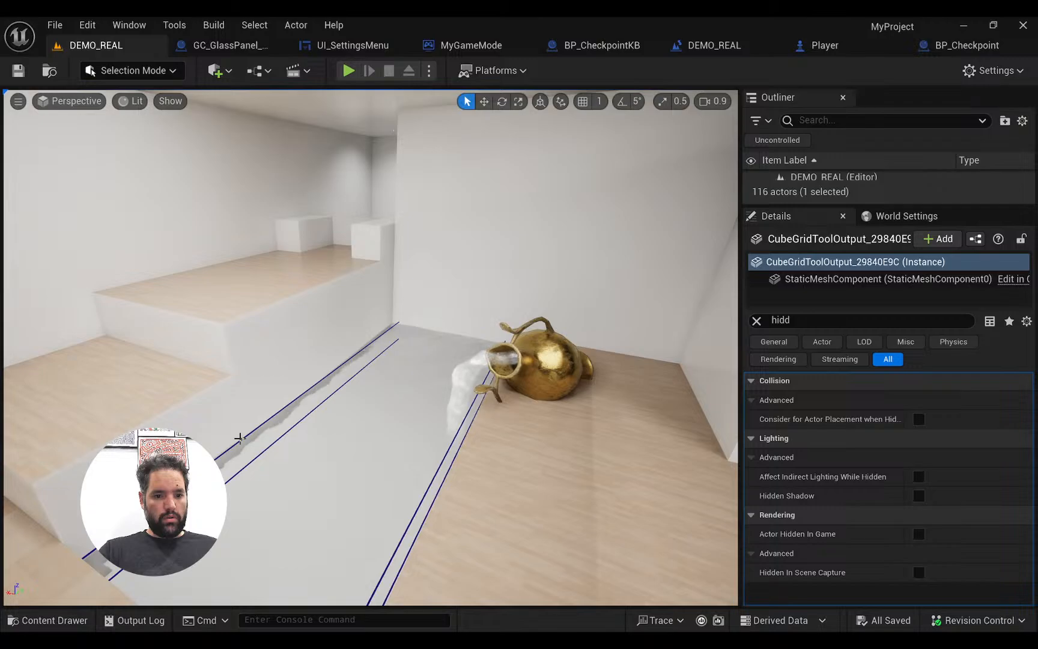
left_click(240, 440)
key("f")
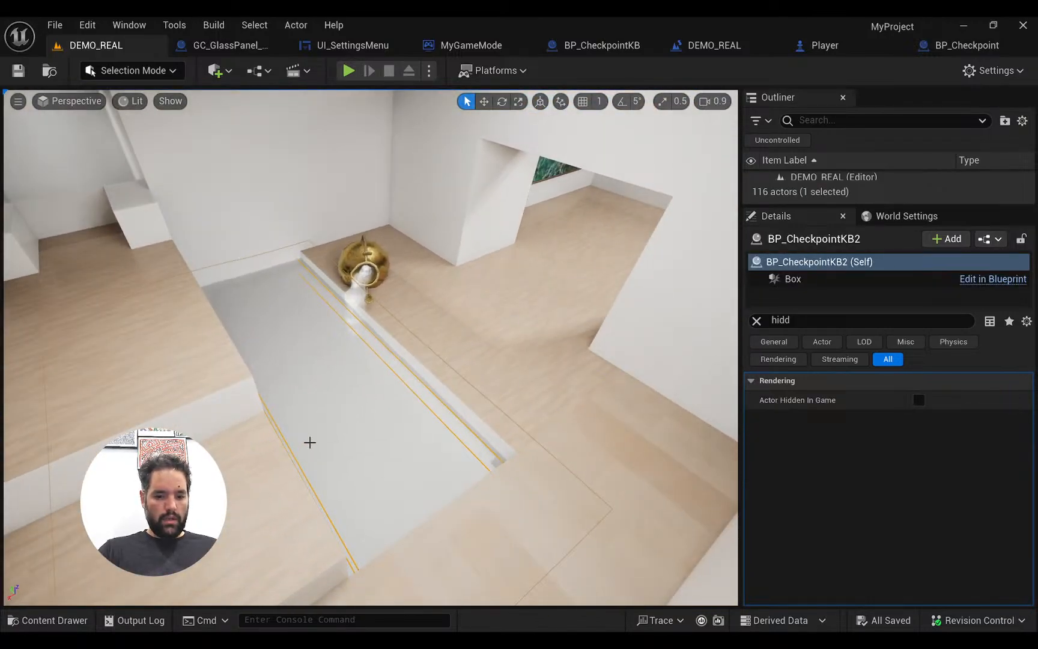
key("Delete")
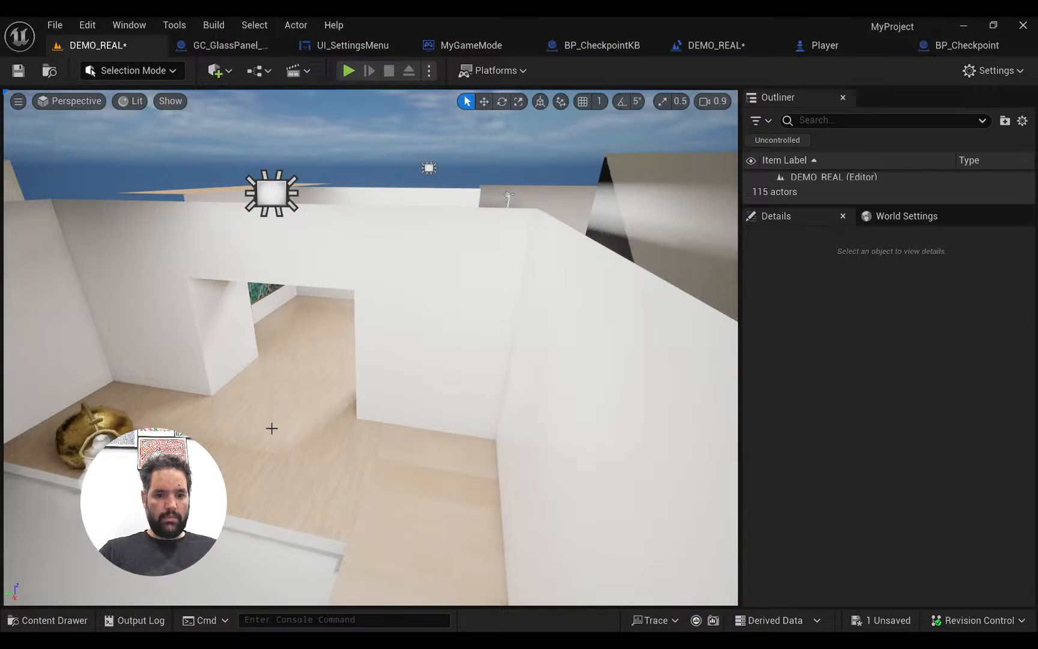
key("ctrl+s")
Examine the doorway checkpoint in the level and the Box component and class settings in BP_Checkpoint that control how its outline is displayed
right_click_drag(325, 409, 264, 363)
key("w")
key("w")
left_click(257, 339)
left_click(256, 340)
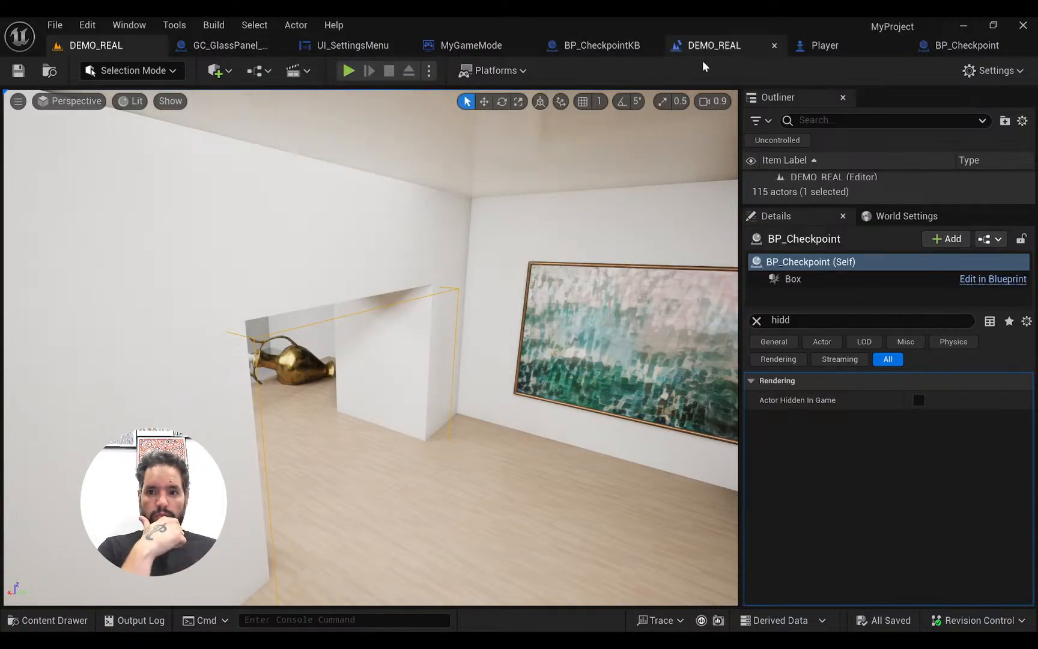
left_click(709, 46)
left_click(919, 45)
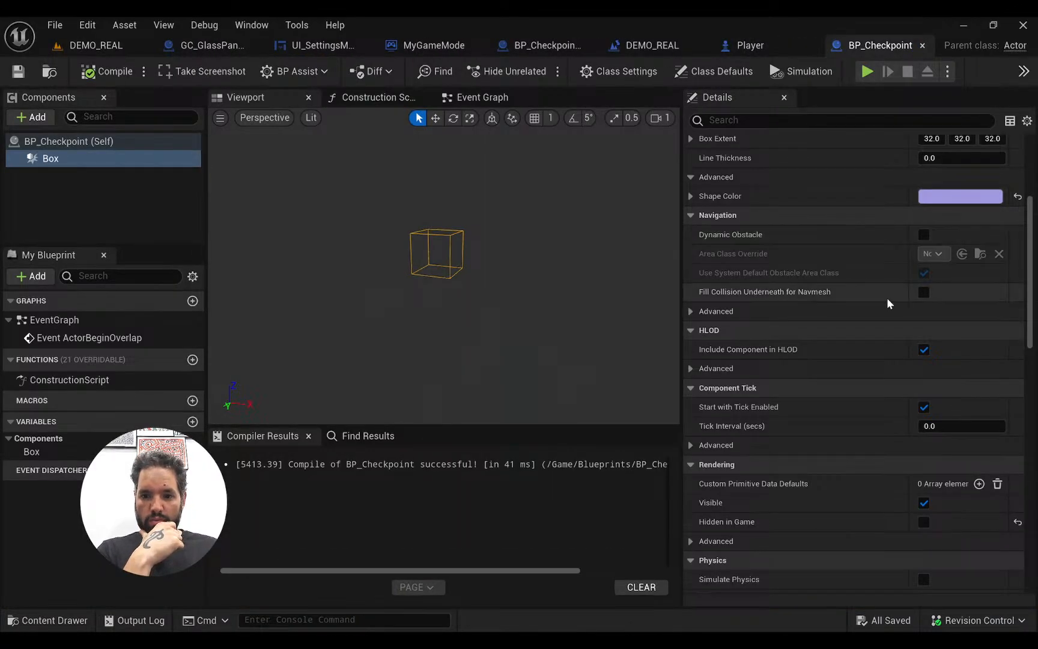
left_click_drag(1028, 295, 1033, 180)
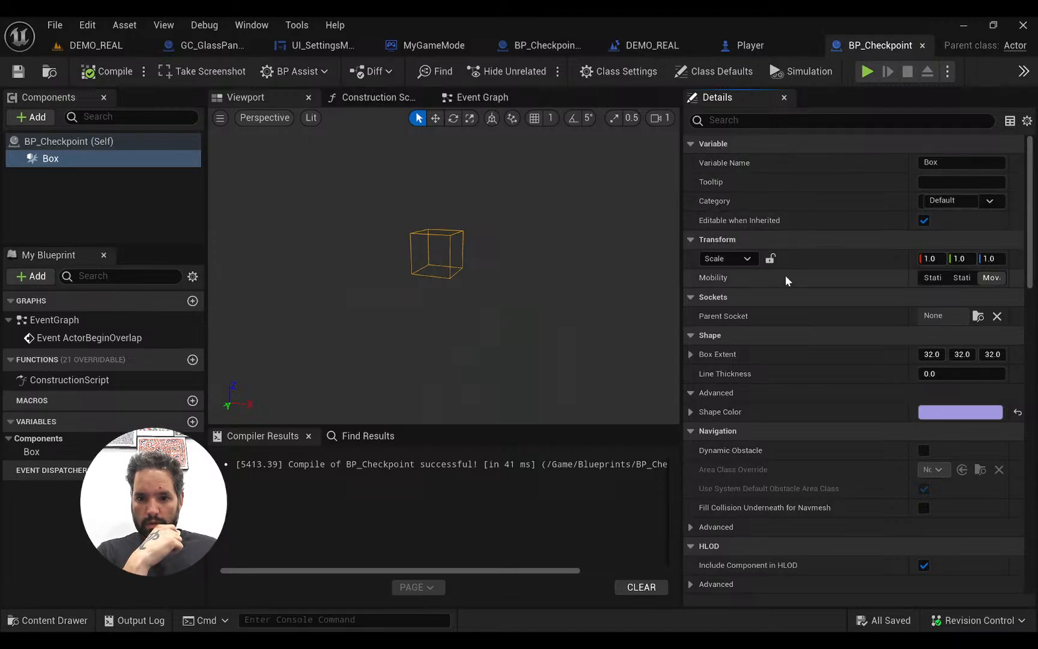
scroll(698, 375, "down", 1)
left_click(691, 370)
left_click(690, 370)
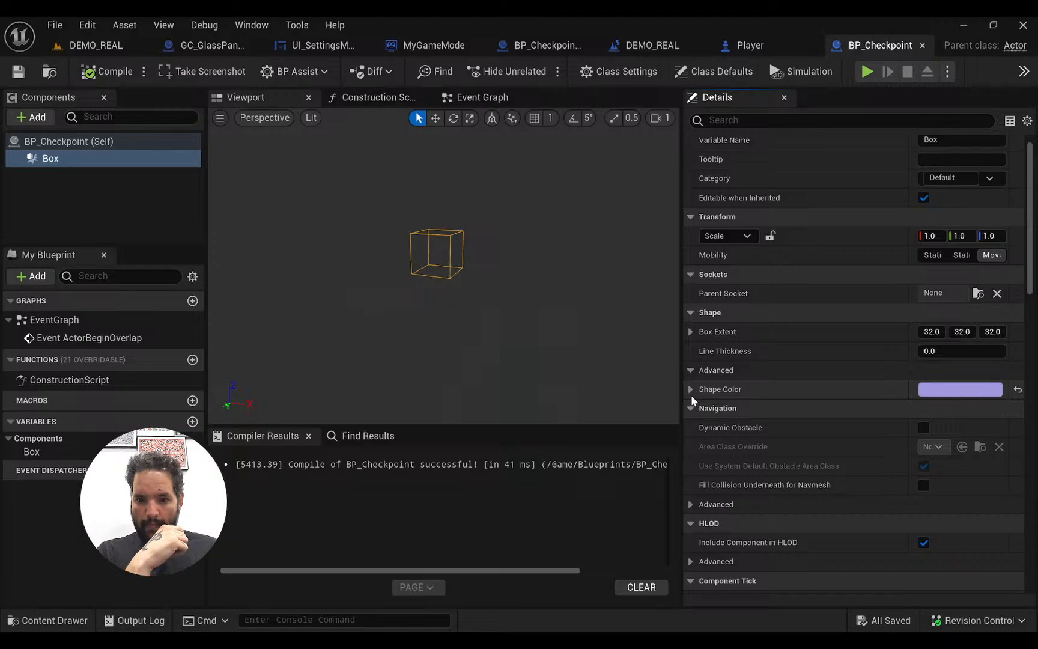
scroll(764, 443, "down", 1)
scroll(775, 409, "down", 3)
scroll(781, 348, "up", 2)
scroll(783, 350, "up", 3)
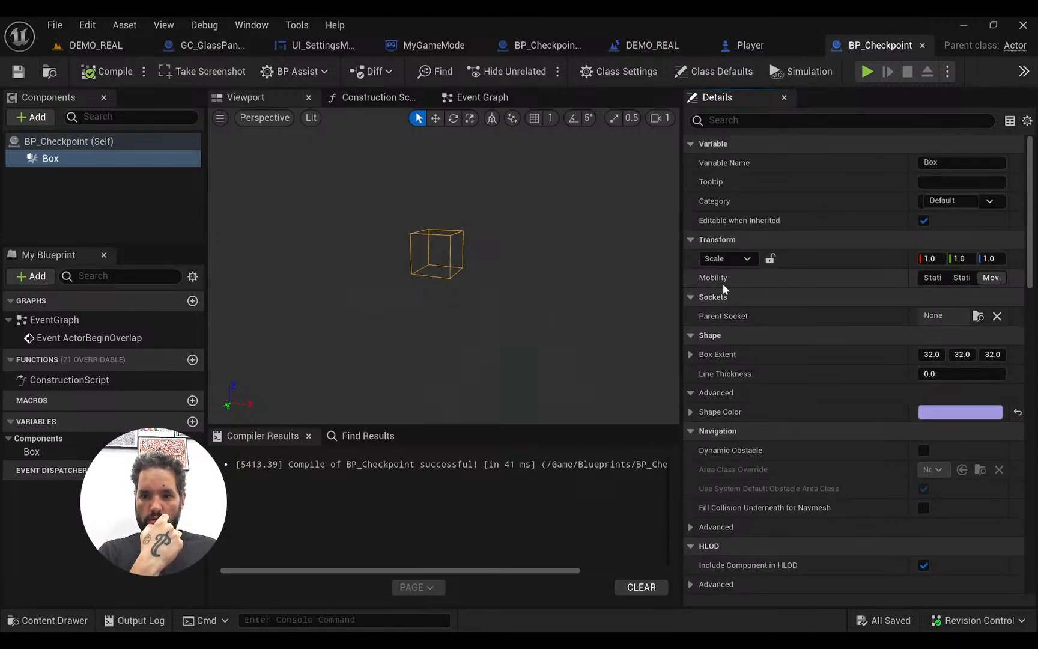
left_click(24, 141)
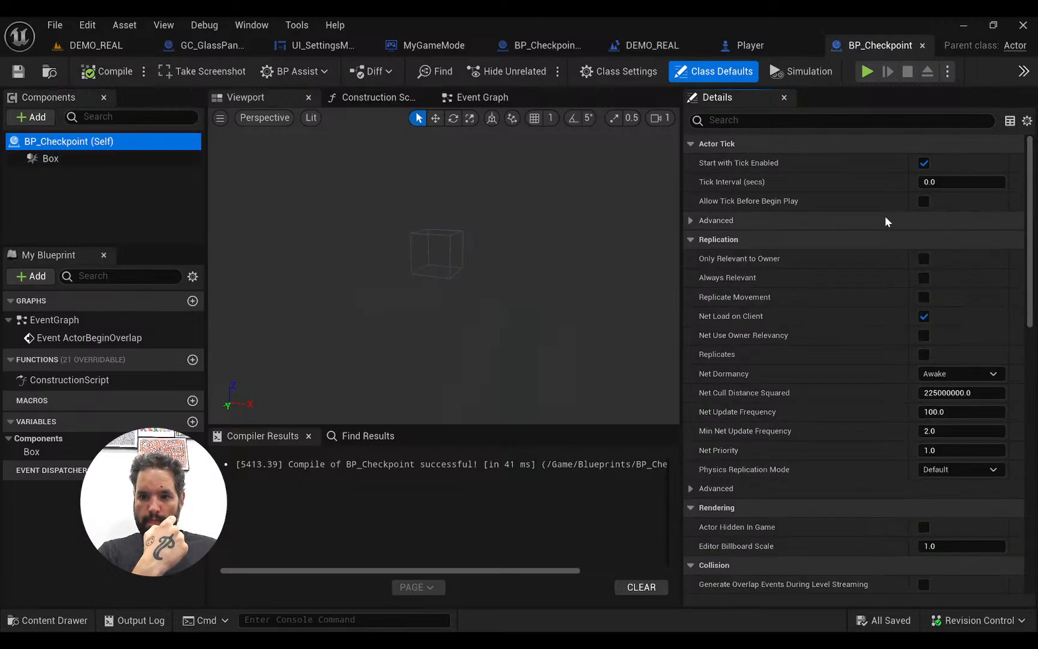
left_click(692, 220)
mouse_move(1031, 252)
left_mouse_down()
mouse_move(1030, 511)
mouse_move(1031, 254)
left_mouse_up()
left_click(129, 47)
right_click_drag(284, 232, 335, 255)
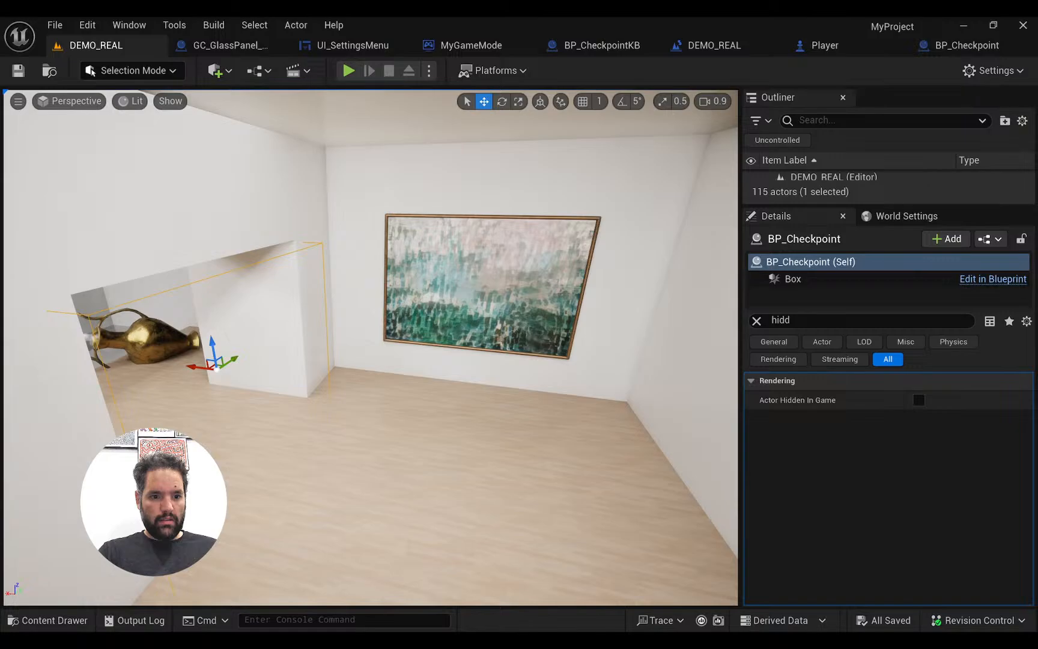
left_click(231, 155)
Set the Line Thickness of the Box component in BP_Checkpoint to about 8.34
left_click(958, 45)
scroll(885, 349, "down", 2)
scroll(921, 257, "up", 3)
left_click(40, 160)
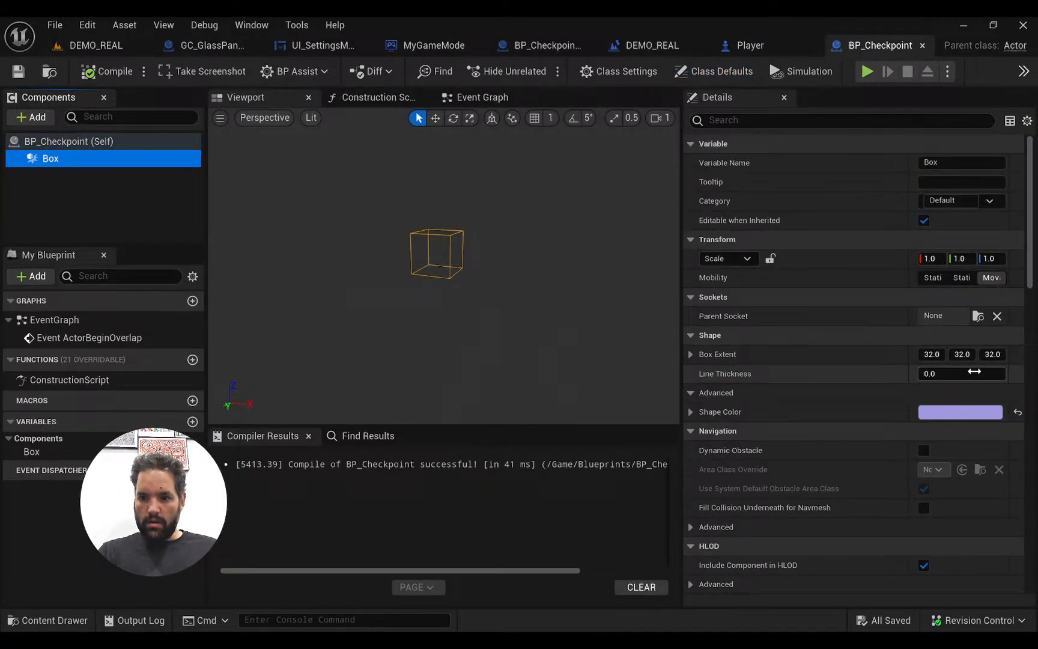
left_click_drag(949, 374, 1021, 374)
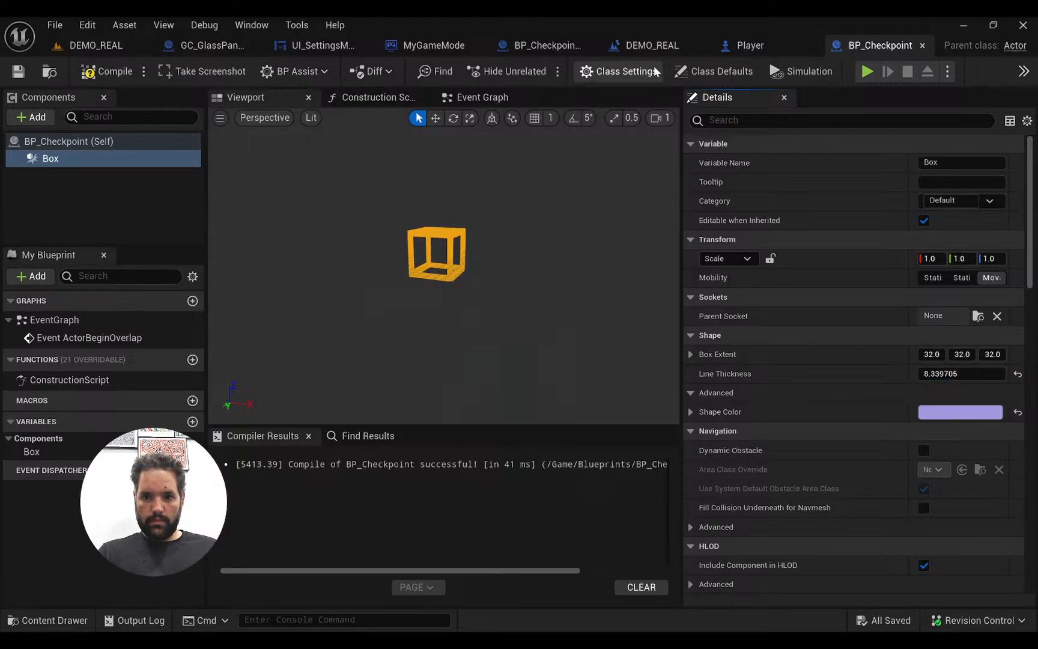
Set the Line Thickness of the Box component in BP_CheckpointKB to about 6.31, and compile the Blueprint
left_click(546, 47)
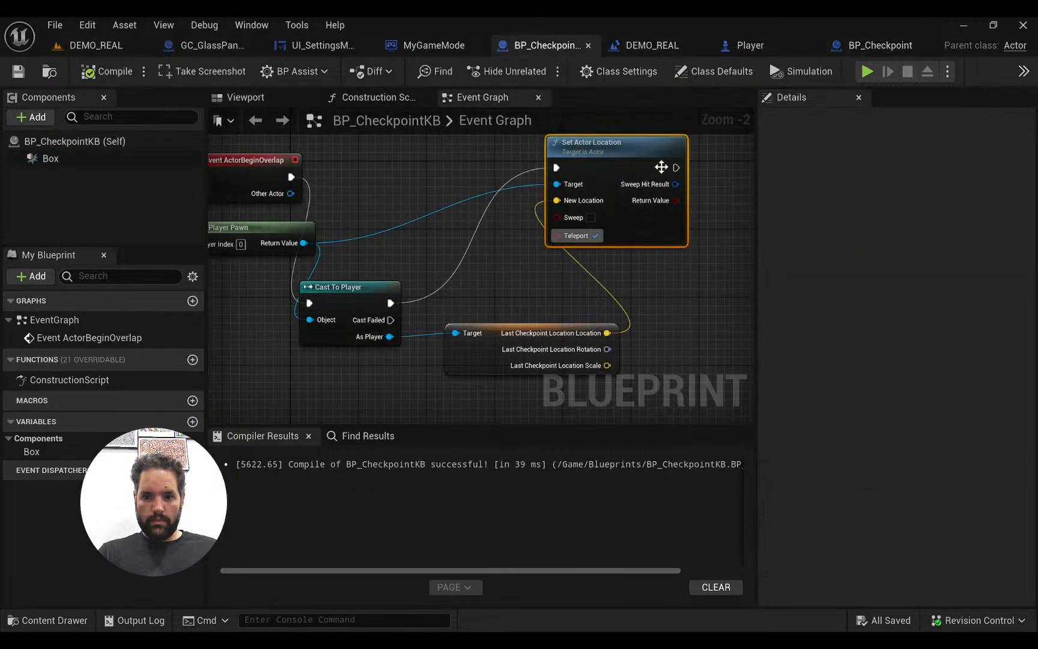
left_click(260, 103)
left_click(389, 244)
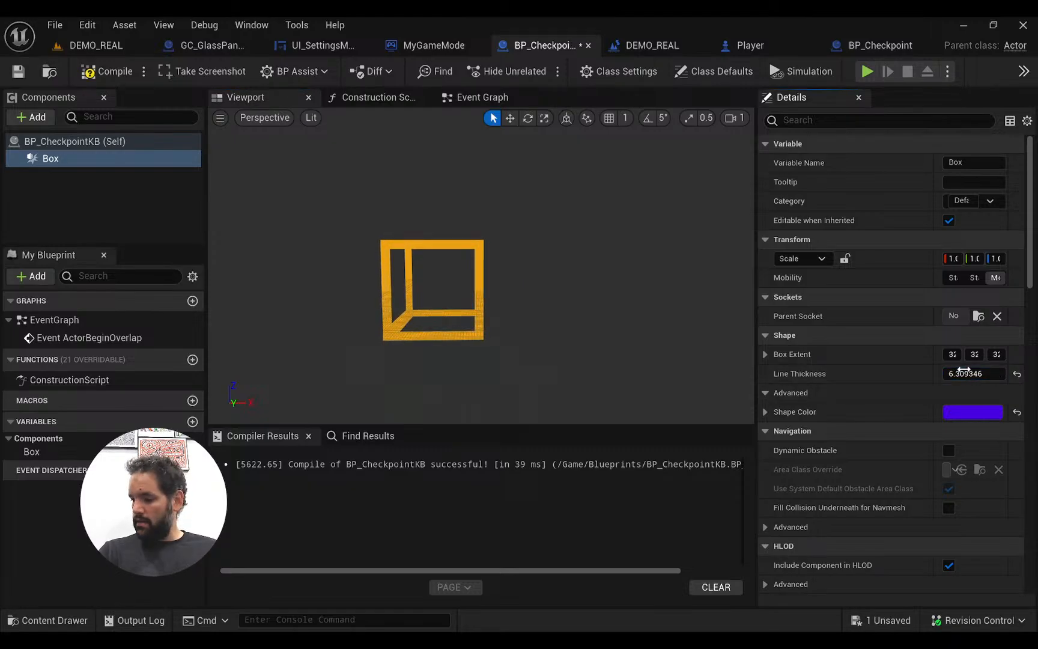
Inspect the outlines of the doorway checkpoint and the knock-back box on the floor in DEMO_REAL
left_click(96, 45)
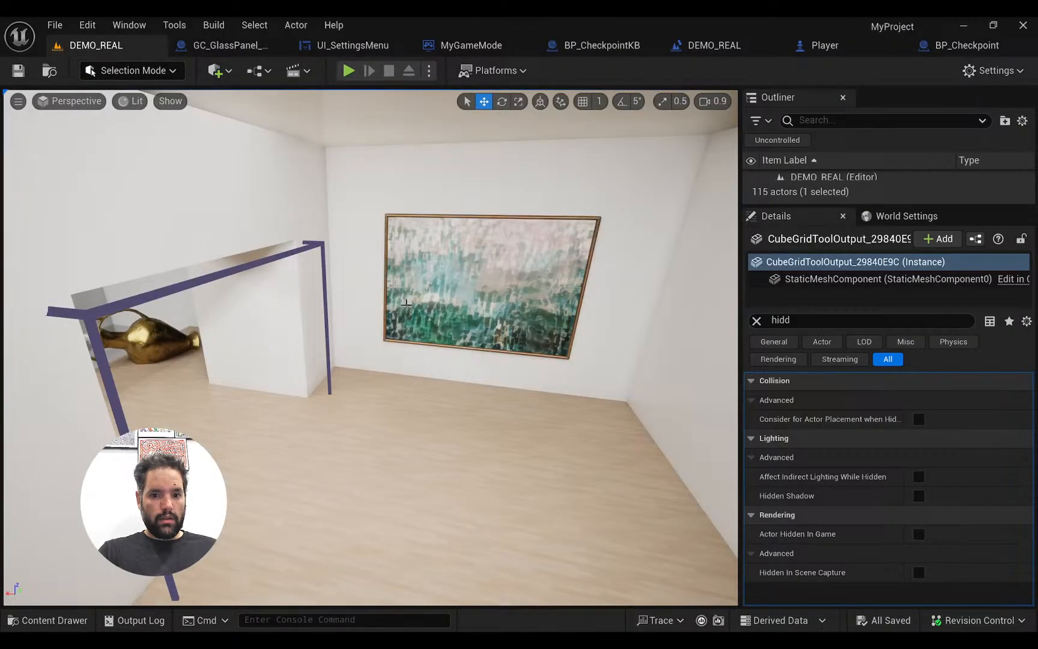
left_click(400, 406)
key("f")
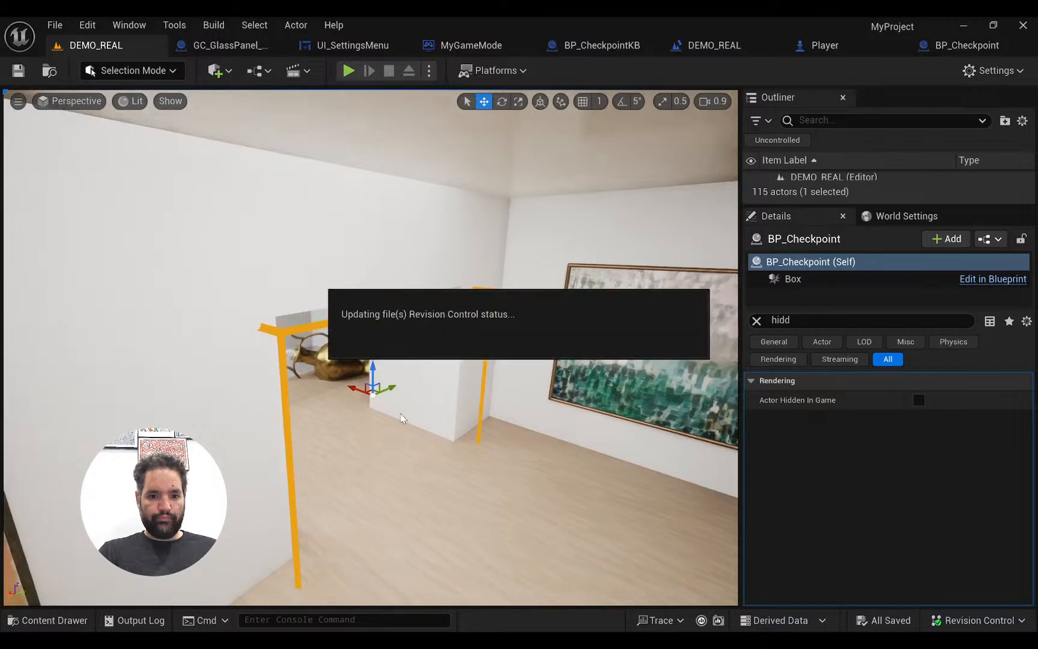
mouse_move(319, 424)
right_mouse_down()
mouse_move(300, 415)
mouse_move(354, 430)
mouse_move(234, 420)
mouse_move(296, 419)
mouse_move(285, 413)
mouse_move(186, 424)
mouse_move(207, 428)
right_mouse_up()
mouse_move(95, 439)
right_mouse_down()
mouse_move(102, 433)
mouse_move(12, 428)
mouse_move(150, 451)
mouse_move(141, 460)
mouse_move(90, 452)
right_mouse_up()
left_click(492, 364)
right_click_drag(492, 363, 454, 327)
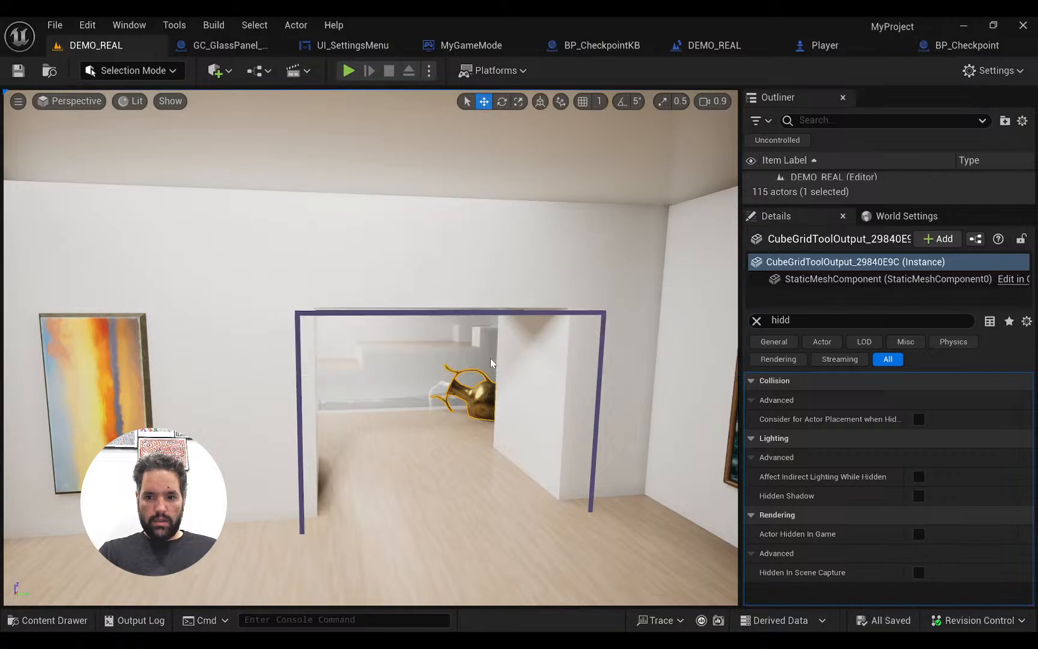
left_click(429, 308)
right_click_drag(429, 308, 449, 376)
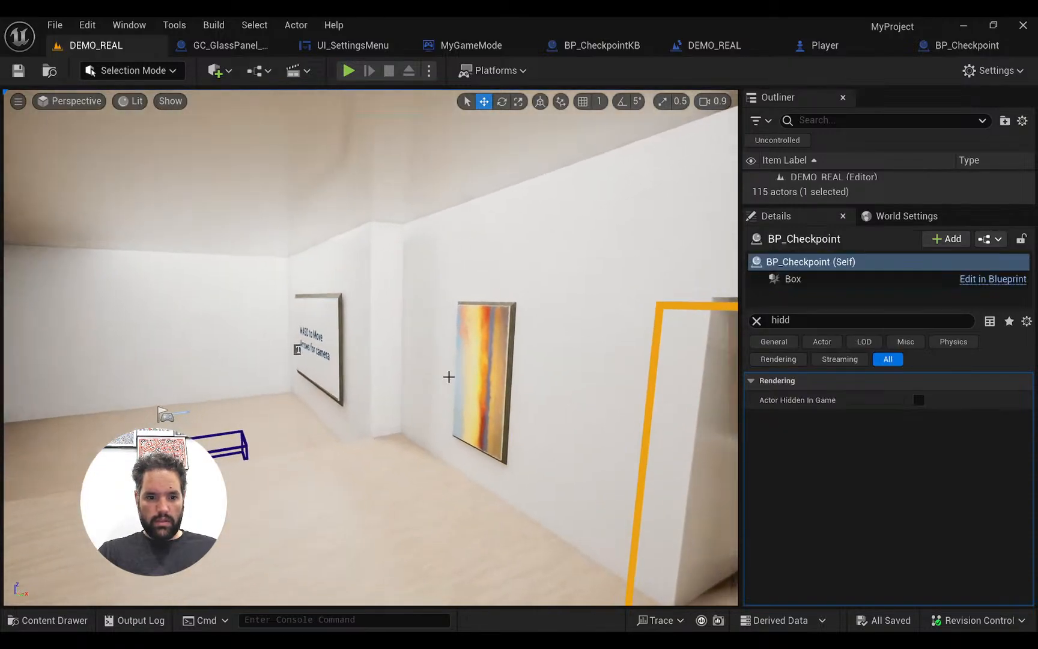
left_click(243, 451)
left_click(246, 450)
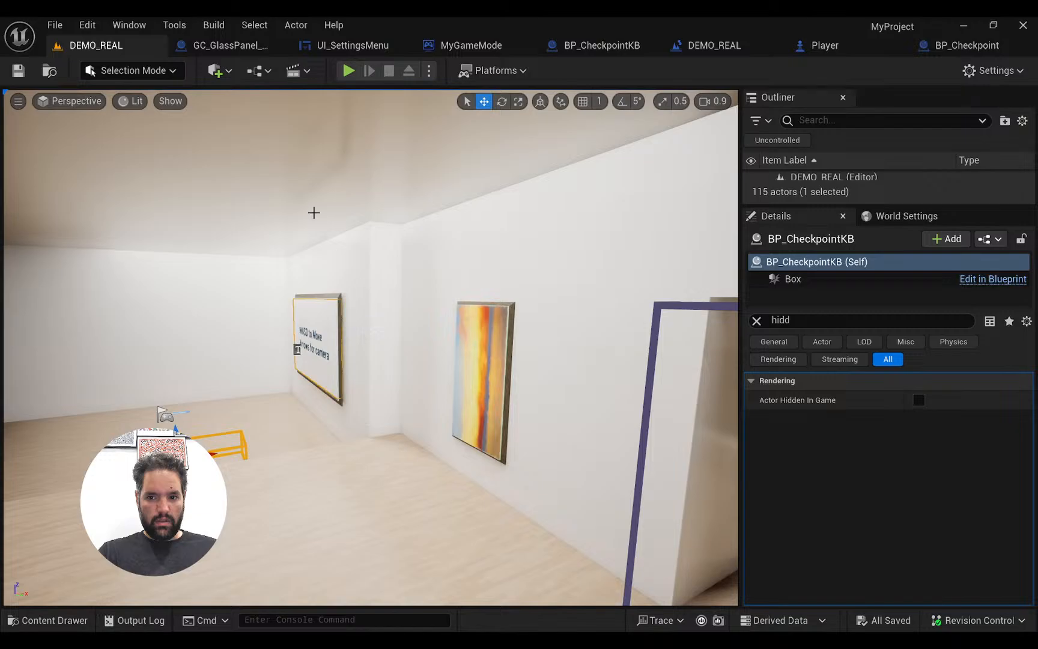
Set the Shape Color of BP_CheckpointKB's Box to pink, Hex sRGB DF669FFF, and save the Blueprint and the level
left_click(600, 45)
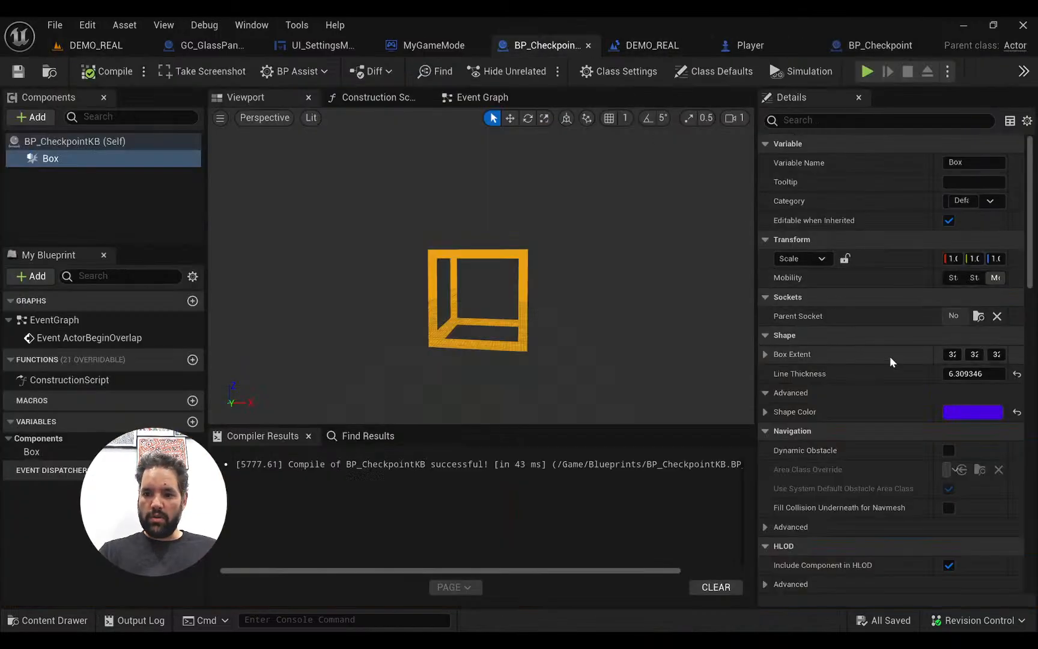
left_click(974, 412)
left_click_drag(794, 363, 797, 359)
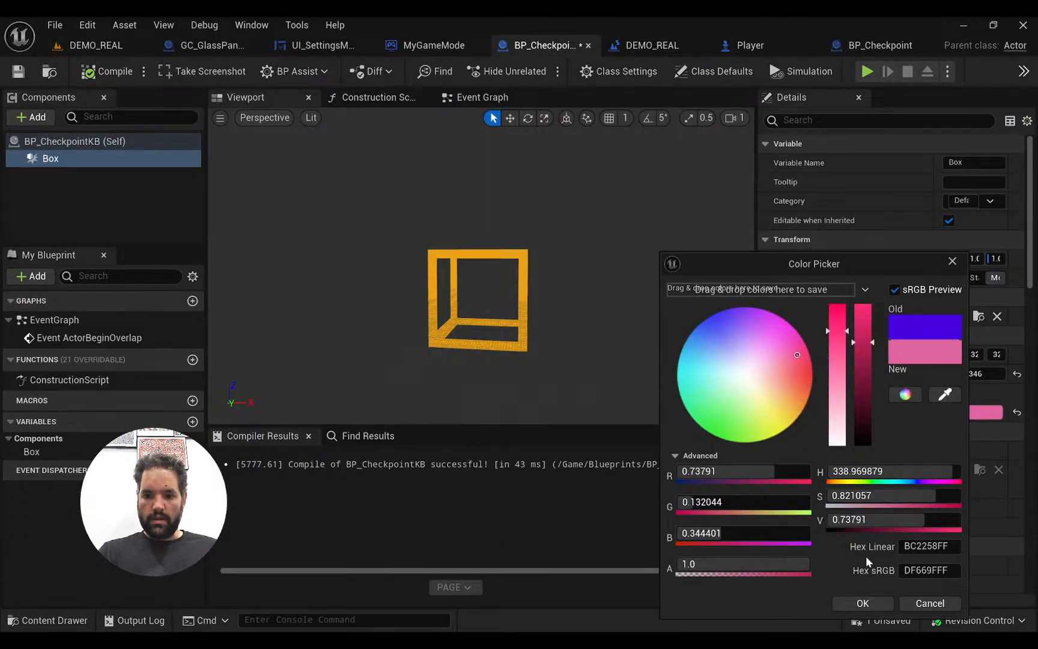
left_click(863, 604)
key("ctrl+s")
left_click(89, 53)
right_click_drag(241, 362, 222, 362)
left_click(242, 363)
right_click_drag(181, 415, 247, 414)
key("ctrl+s")
Place a BP_Checkpoint from the Blueprints folder on the outdoor walkway near the wheelbarrow and the orange cable
right_click_drag(443, 352, 478, 347)
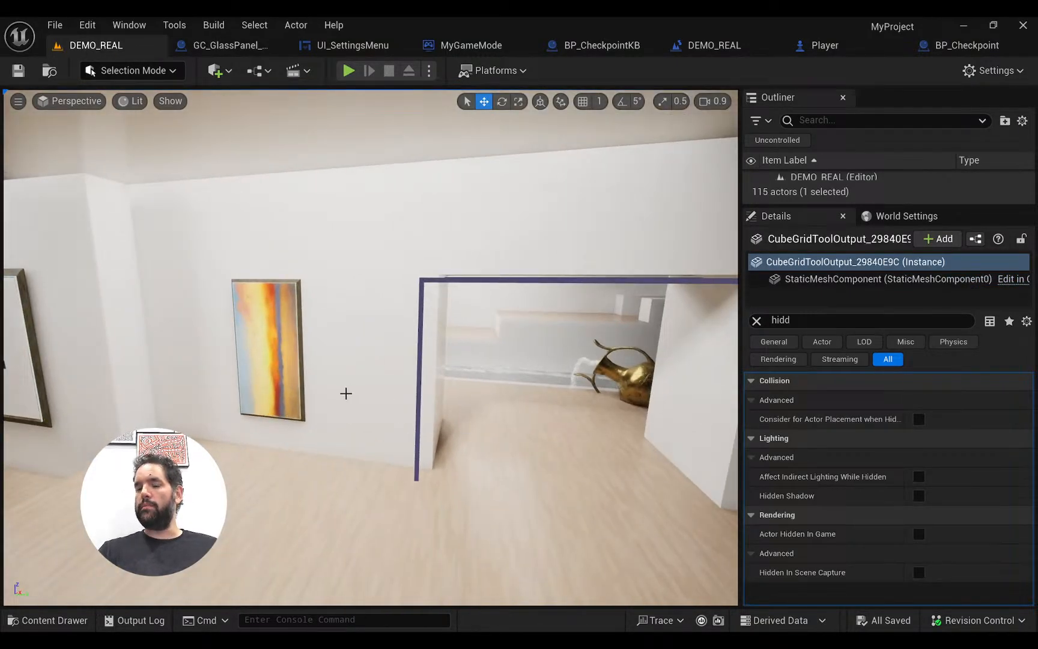
right_click_drag(346, 393, 346, 392)
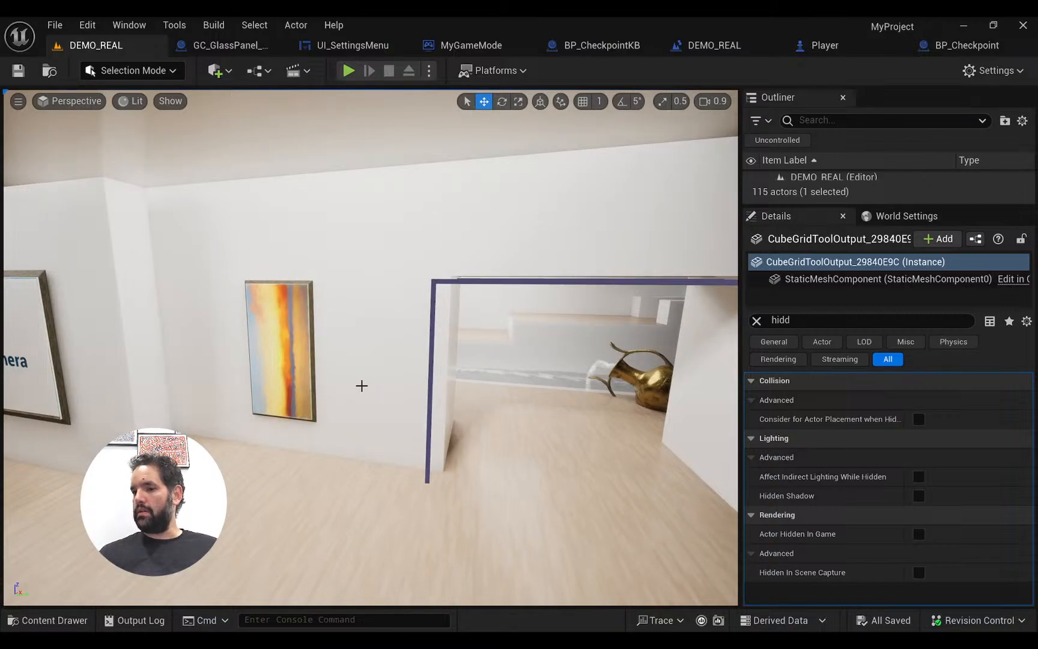
right_click_drag(346, 394, 805, 465)
key("w")
key("w")
key("w")
key("w")
key("w")
key("e")
key("w")
right_click_drag(253, 318, 277, 306)
key("s")
left_click(48, 620)
left_click_drag(496, 448, 251, 408)
Scale the new outdoor checkpoint box up in height and stretch it across the walkway beside the wheelbarrow
key("r")
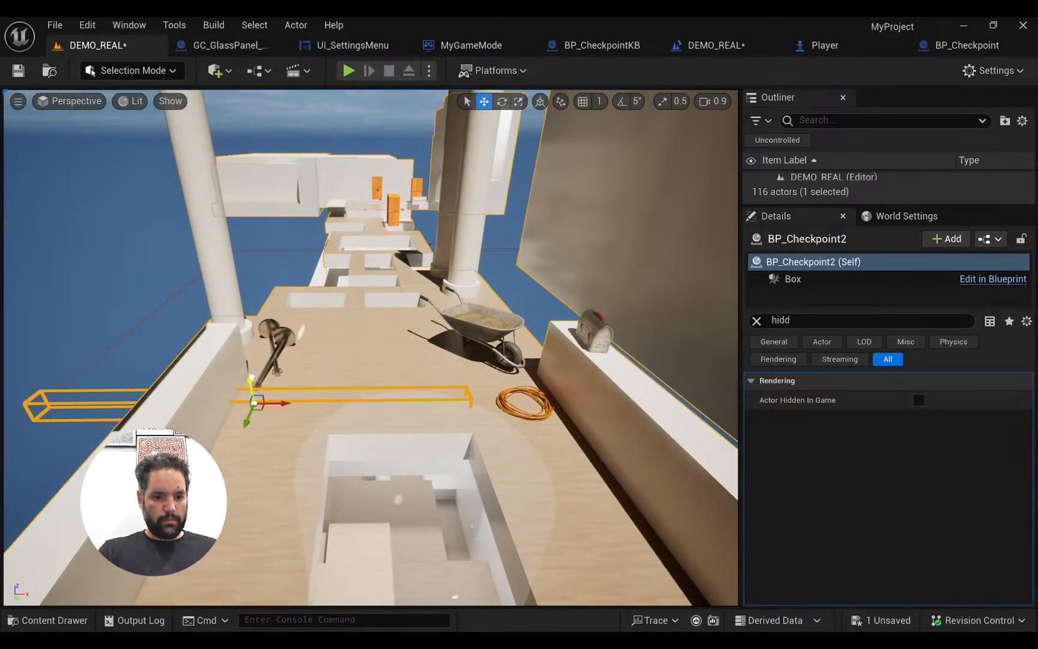
right_click_drag(271, 352, 366, 324)
left_click_drag(105, 319, 105, 276)
mouse_move(110, 346)
right_mouse_down()
mouse_move(42, 343)
mouse_move(123, 346)
right_mouse_up()
left_click_drag(466, 300, 449, 300)
right_click_drag(449, 300, 556, 307)
key("a")
left_click_drag(292, 298, 455, 300)
Shift the outdoor checkpoint box along the walkway away from the large floor opening, fine-tune its size, and save the level
right_click_drag(415, 415, 586, 406)
key("a")
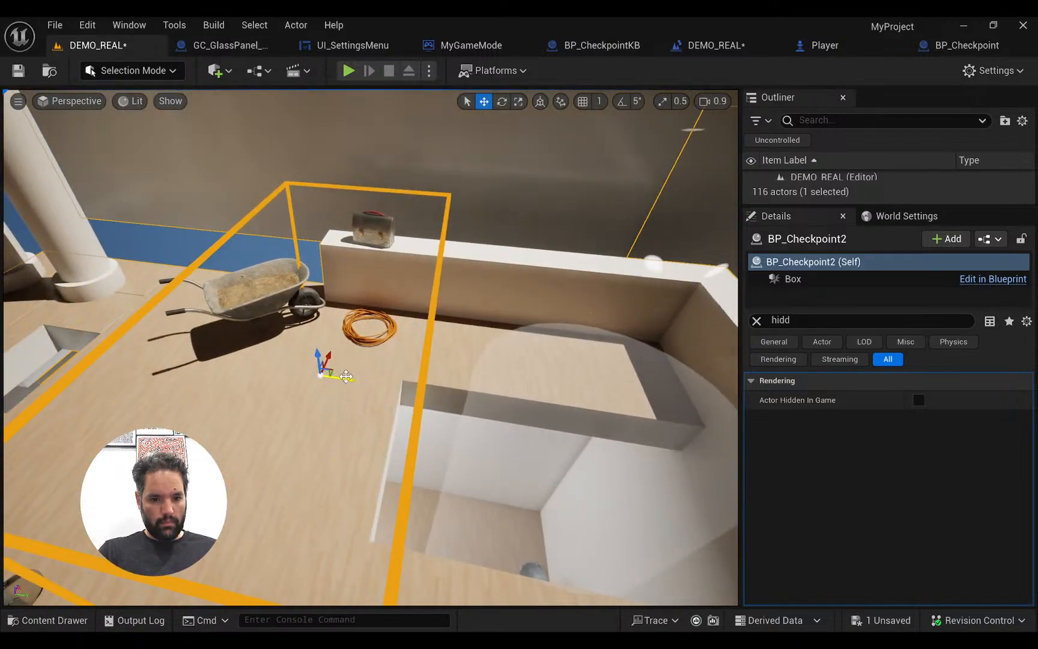
left_click_drag(346, 376, 312, 372)
key("d")
right_click_drag(457, 378, 276, 374)
left_click_drag(463, 291, 494, 290)
right_click_drag(341, 299, 309, 281)
key("ctrl+s")
Place a BP_CheckpointKB from the Blueprints folder on the white floor beneath the walkway with the openings
key("a")
key("s")
right_click_drag(317, 365, 442, 373)
key("a")
right_click_drag(336, 351, 384, 342)
key("a")
key("s")
key("w")
key("w")
key("s")
key("a")
key("s")
left_click(36, 625)
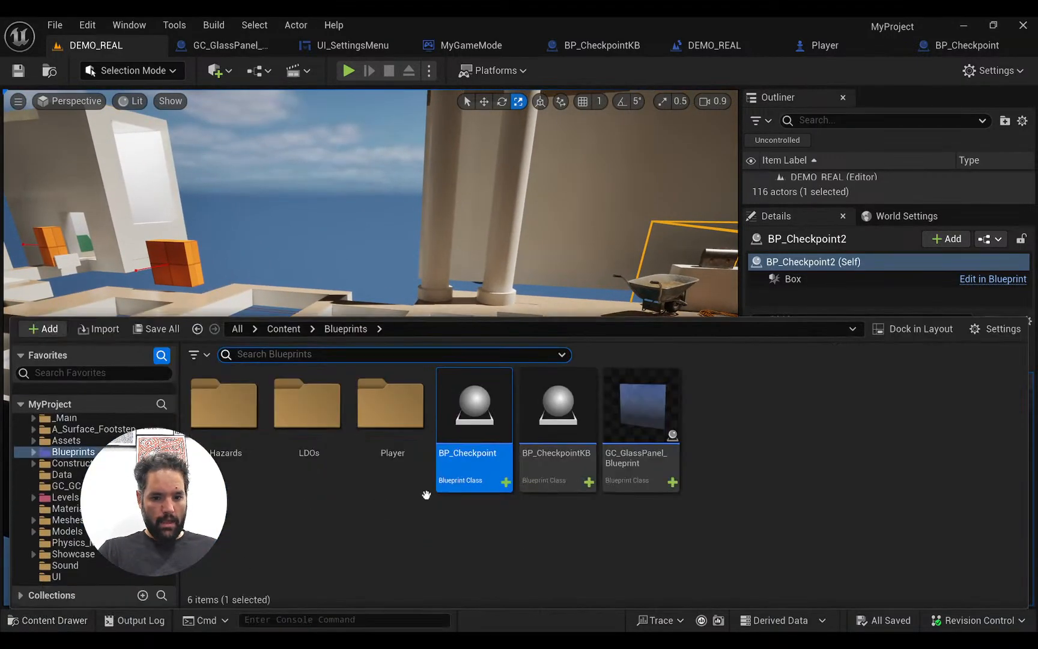
left_click_drag(554, 415, 305, 480)
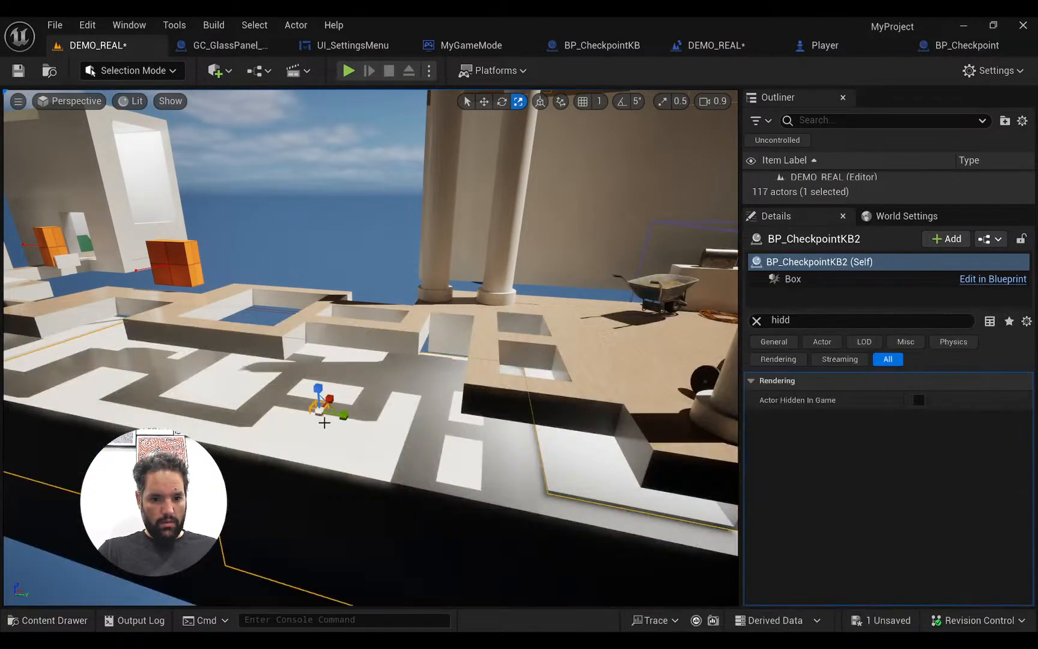
Stretch the new BP_CheckpointKB box lengthwise along the white floor beneath the outdoor walkway
key("q")
right_click_drag(436, 450, 391, 403)
key("r")
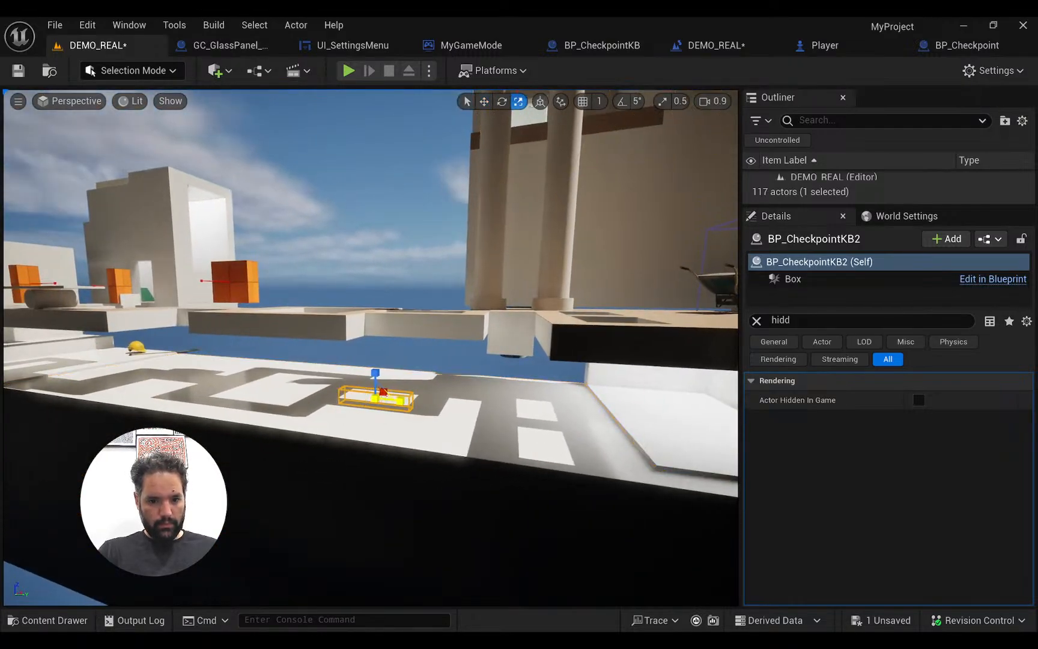
right_click_drag(388, 395, 488, 399)
key("w")
key("a")
key("w")
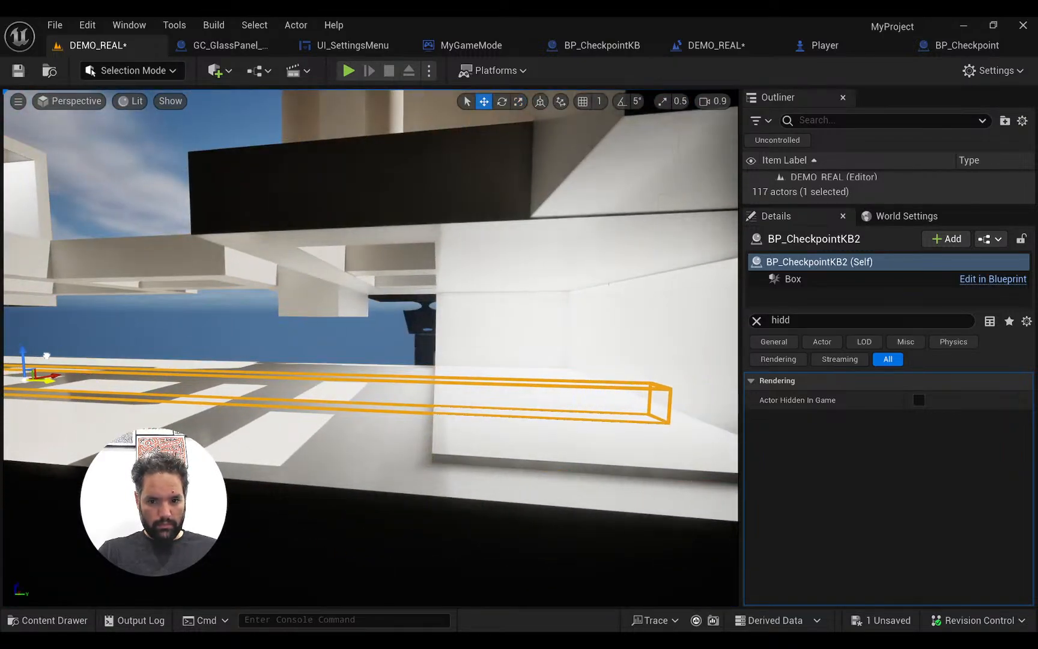
Move the BP_CheckpointKB box along the white floor and widen it toward both long edges
left_click_drag(66, 345, 65, 346)
right_click_drag(64, 346, 225, 427)
key("a")
key("e")
key("a")
key("r")
left_click_drag(495, 412, 391, 439)
key("w")
key("r")
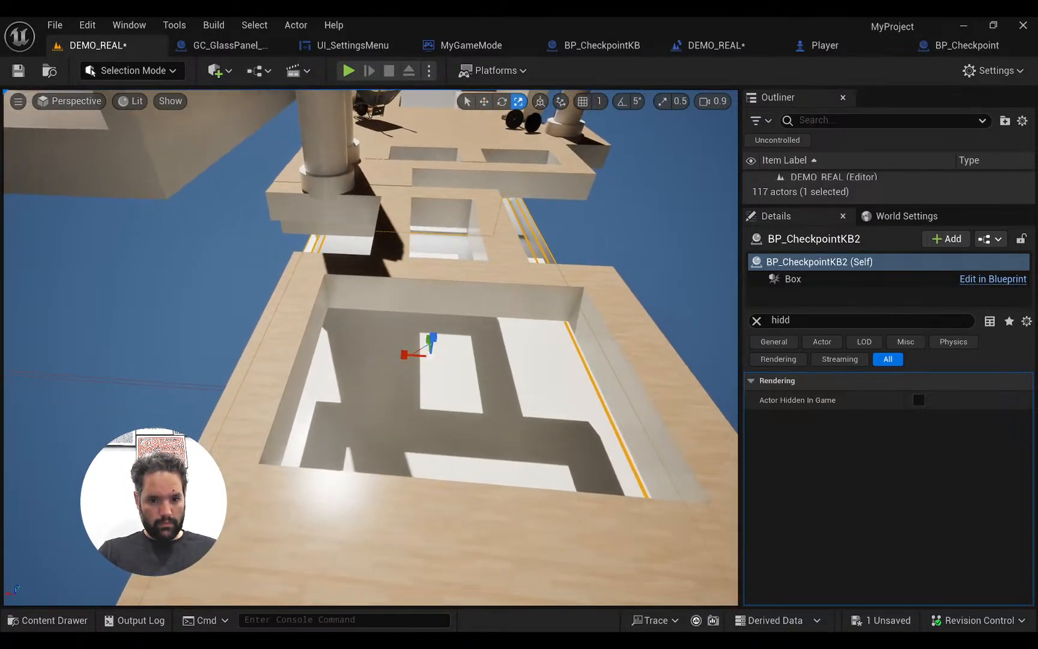
Reposition and rescale the BP_CheckpointKB box so it covers the floor area under the walkway openings
right_click_drag(533, 396, 597, 401)
key("super+x")
key("Escape")
key("a")
right_click_drag(563, 373, 582, 405)
key("s")
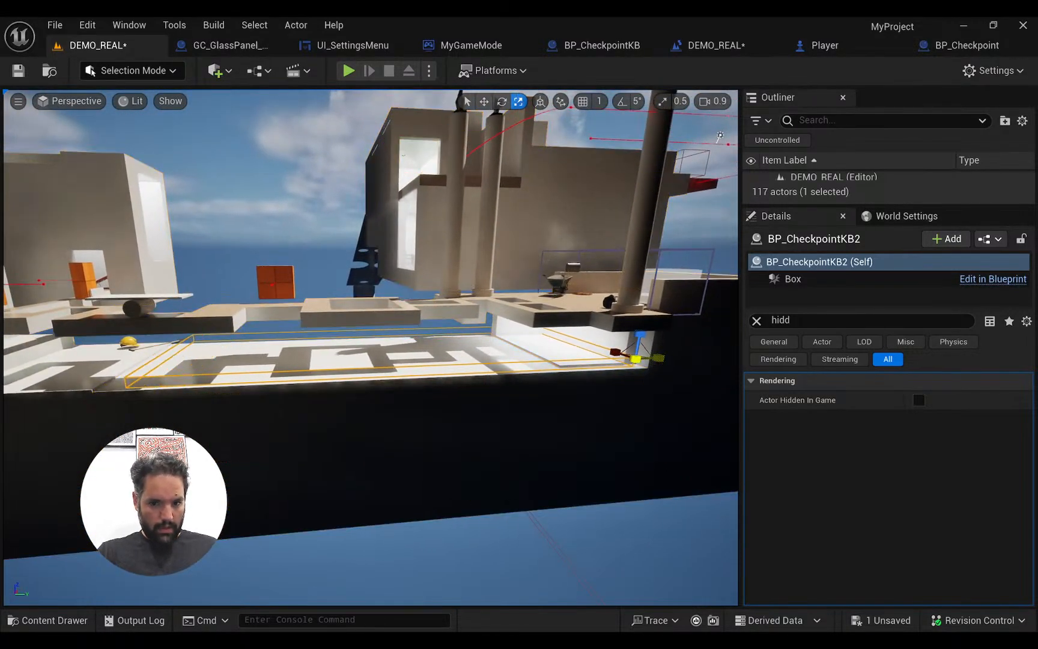
key("a")
right_click_drag(430, 355, 393, 353)
right_click_drag(570, 390, 523, 363)
key("d")
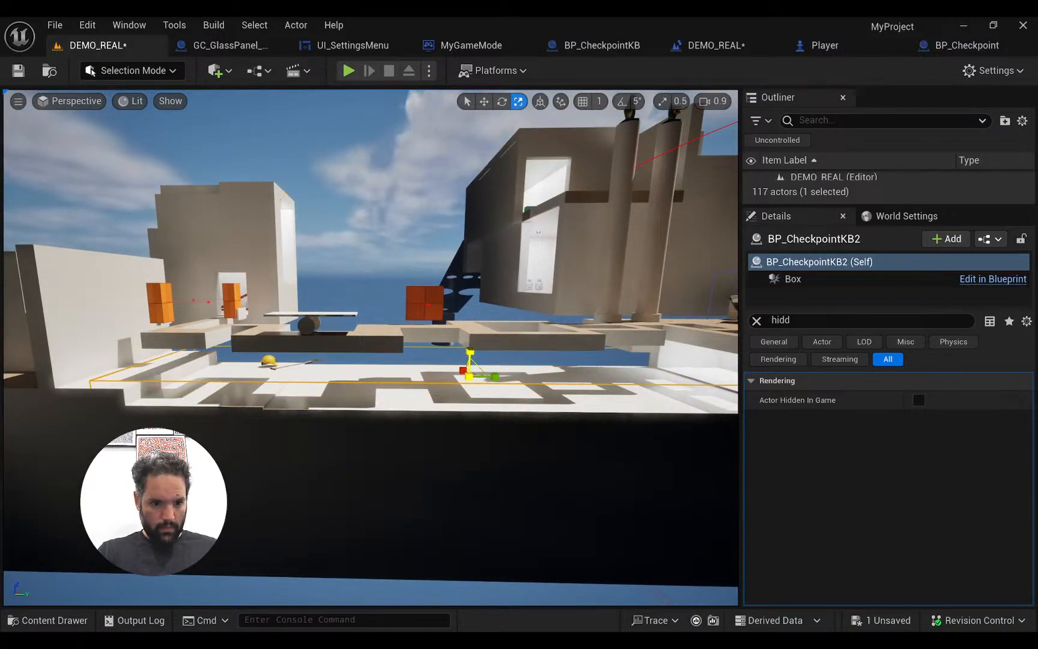
Shift the BP_CheckpointKB box along the white floor to span its full length and save the level
key("w")
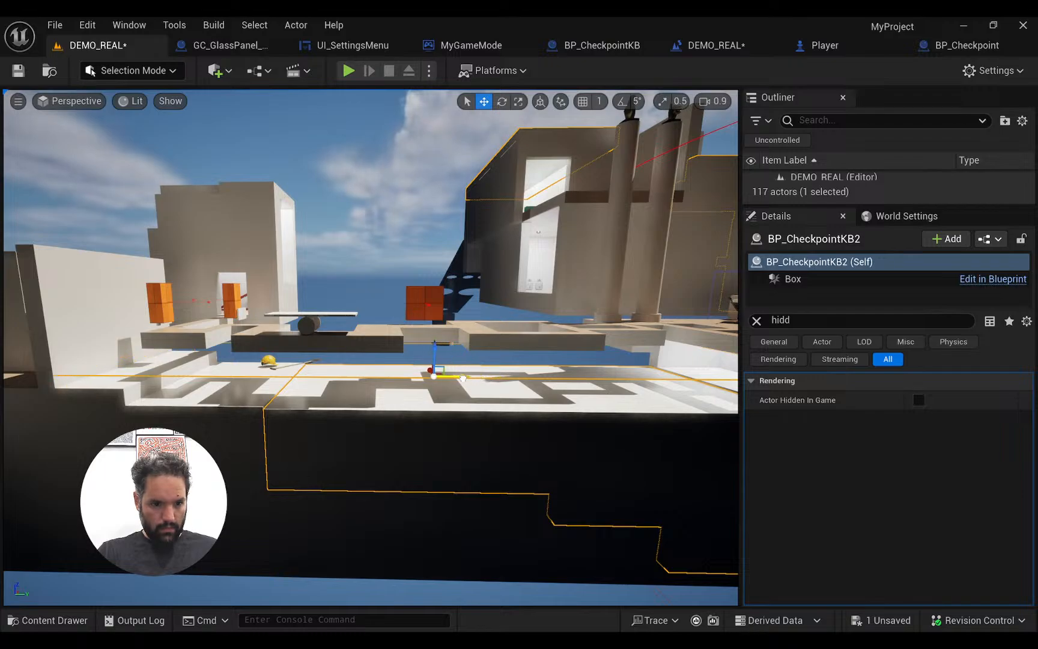
left_click(467, 376)
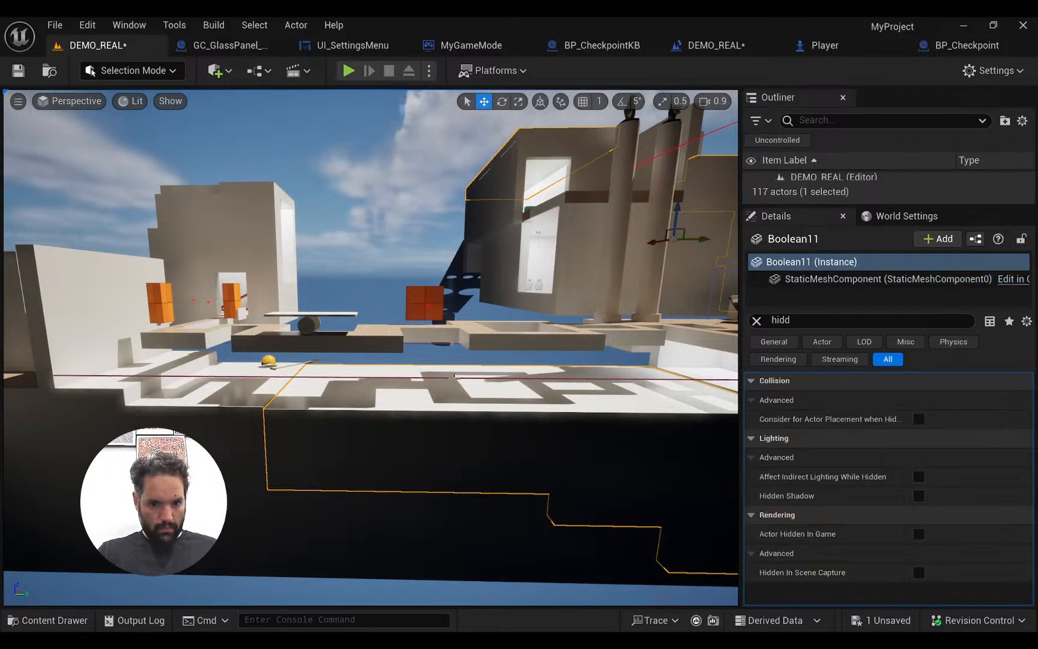
left_click(455, 377)
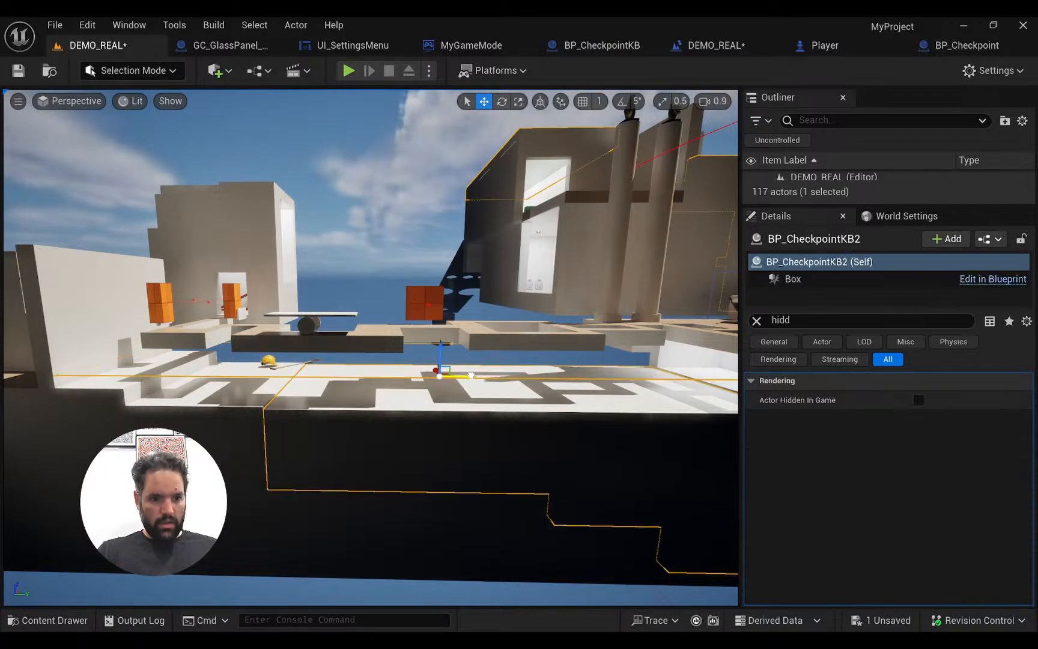
right_click_drag(368, 426, 369, 455)
key("d")
key("alt+Tab")
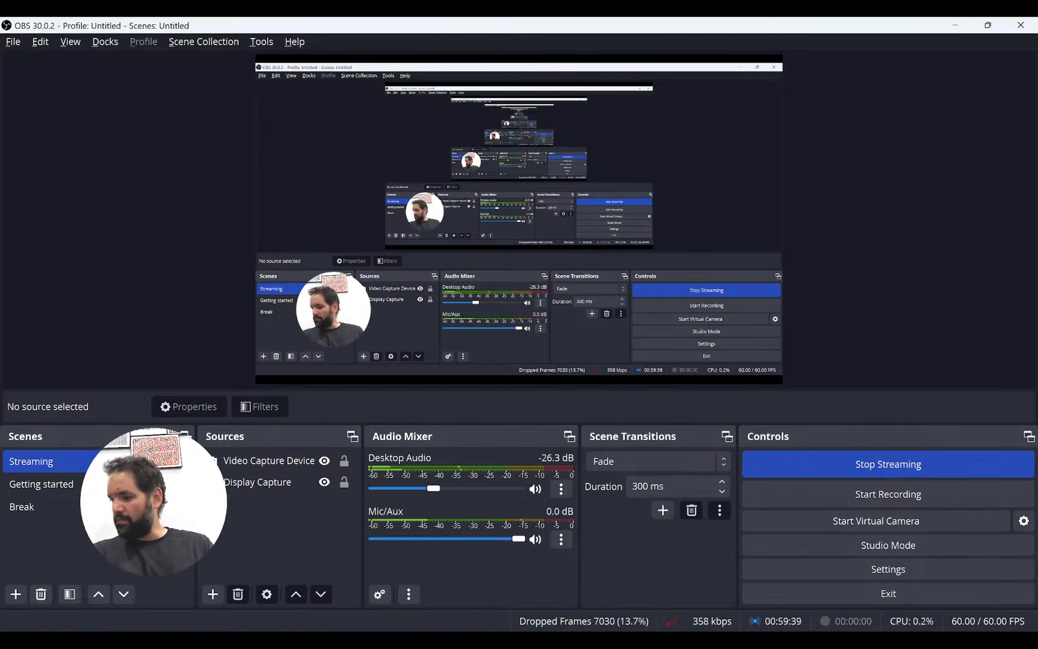
key("alt+Tab")
right_click_drag(370, 349, 313, 325)
key("w")
key("ctrl+s")
Duplicate the BP_CheckpointKB volume into the open gap between the white floor and the two buildings
right_click_drag(281, 506, 354, 513)
key("w")
key("d")
key("w")
left_click(400, 458)
left_click(576, 398)
right_click_drag(576, 398, 522, 416)
key("s")
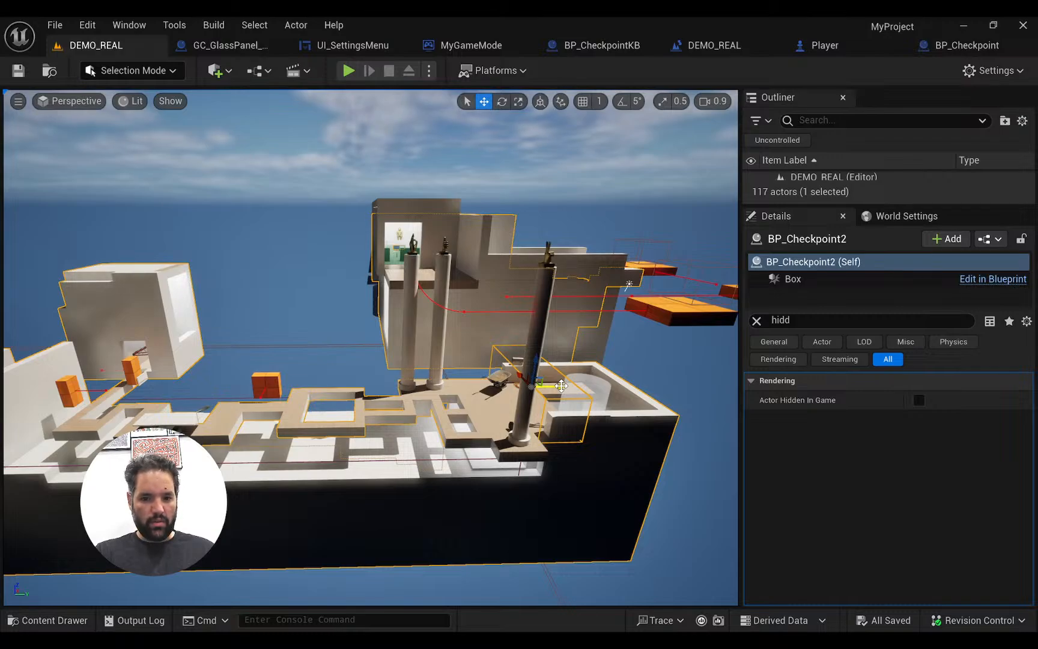
right_click_drag(240, 366, 144, 379)
key("d")
mouse_move(345, 423)
right_mouse_down()
mouse_move(355, 443)
mouse_move(345, 423)
right_mouse_up()
left_click_drag(363, 425, 560, 367, "alt")
right_click_drag(560, 367, 707, 276)
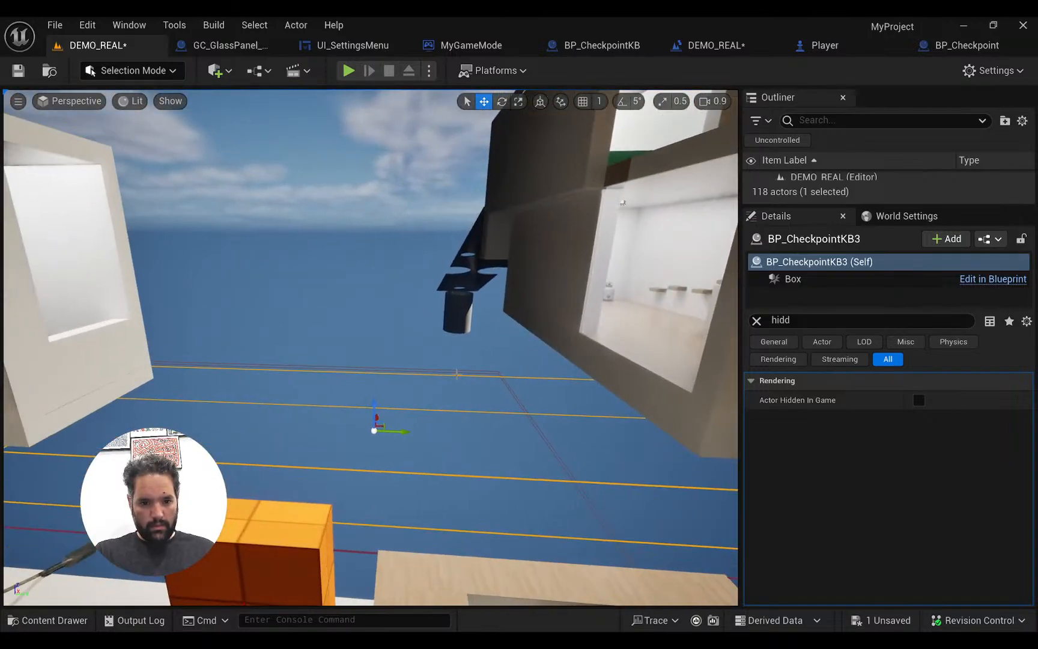
Raise the duplicated BP_CheckpointKB box, resize it to fill the gap beside the white floor, and save the level
left_click_drag(375, 401, 385, 365)
mouse_move(464, 389)
right_mouse_down()
mouse_move(367, 390)
mouse_move(463, 389)
right_mouse_up()
key("r")
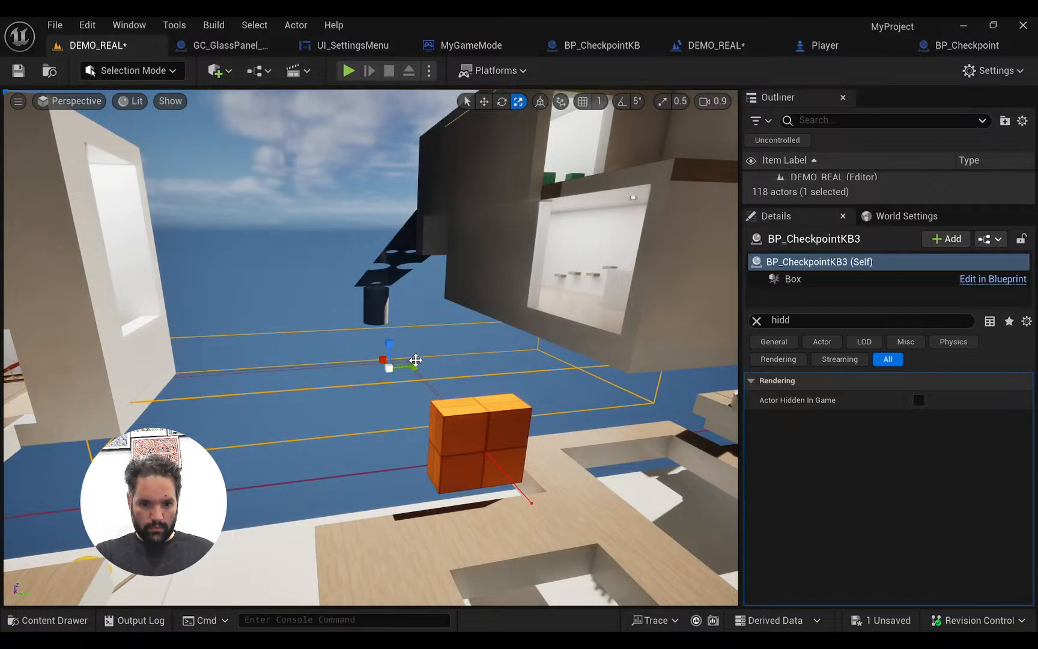
right_click_drag(455, 367, 429, 414)
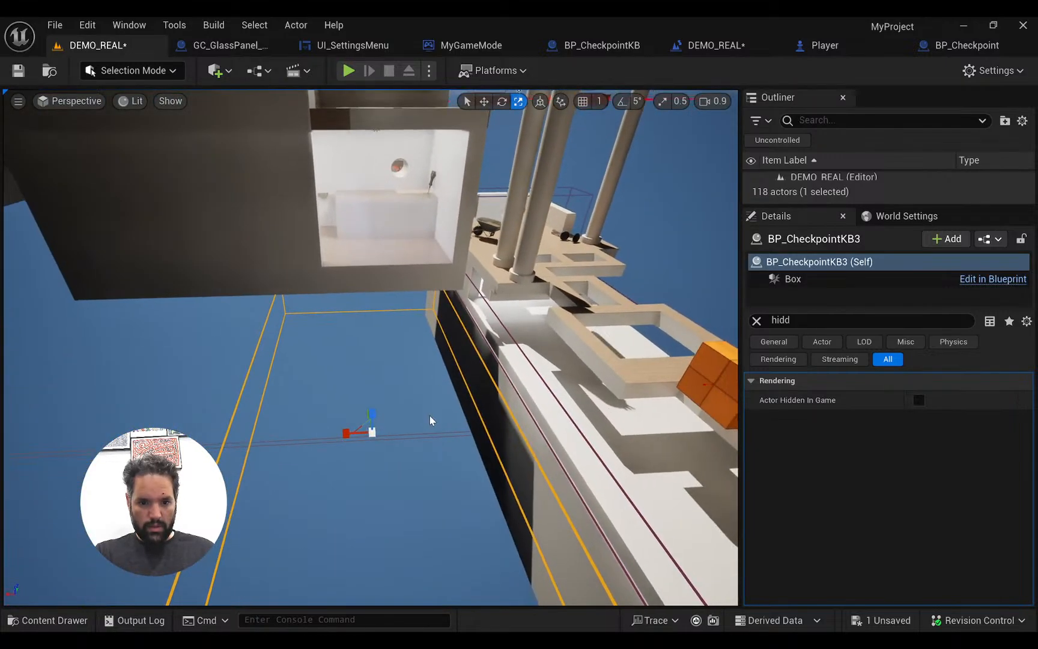
right_click_drag(359, 429, 269, 273)
key("w")
key("ctrl+s")
Duplicate the walkway BP_Checkpoint2 volume to the small building's doorway near the two orange blocks
right_click_drag(361, 337, 405, 380)
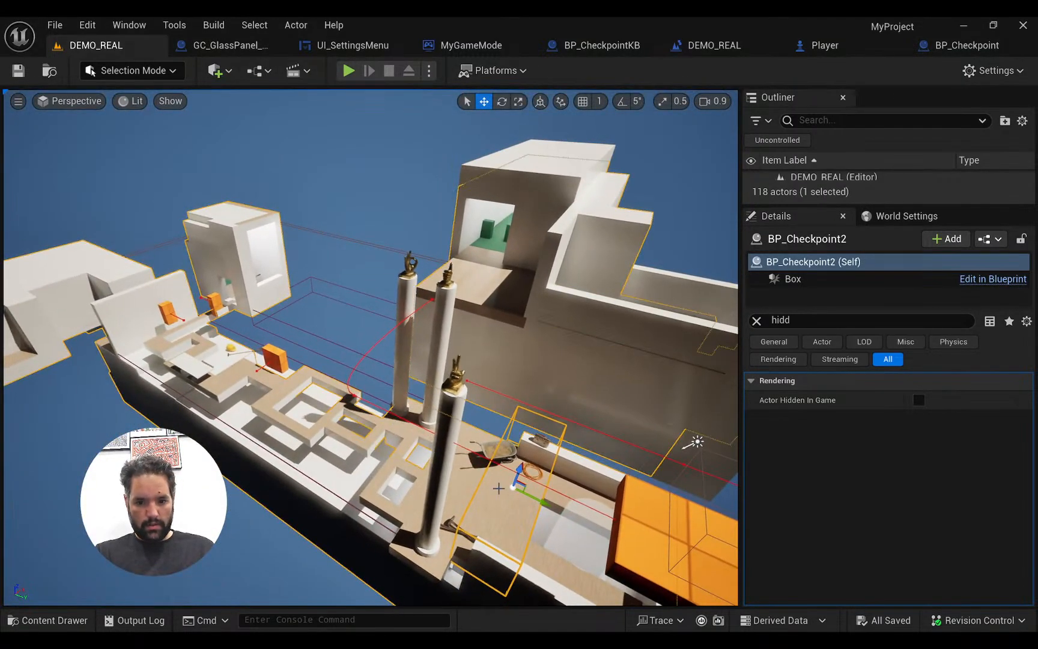
right_click_drag(384, 360, 375, 387)
right_click_drag(236, 419, 300, 429)
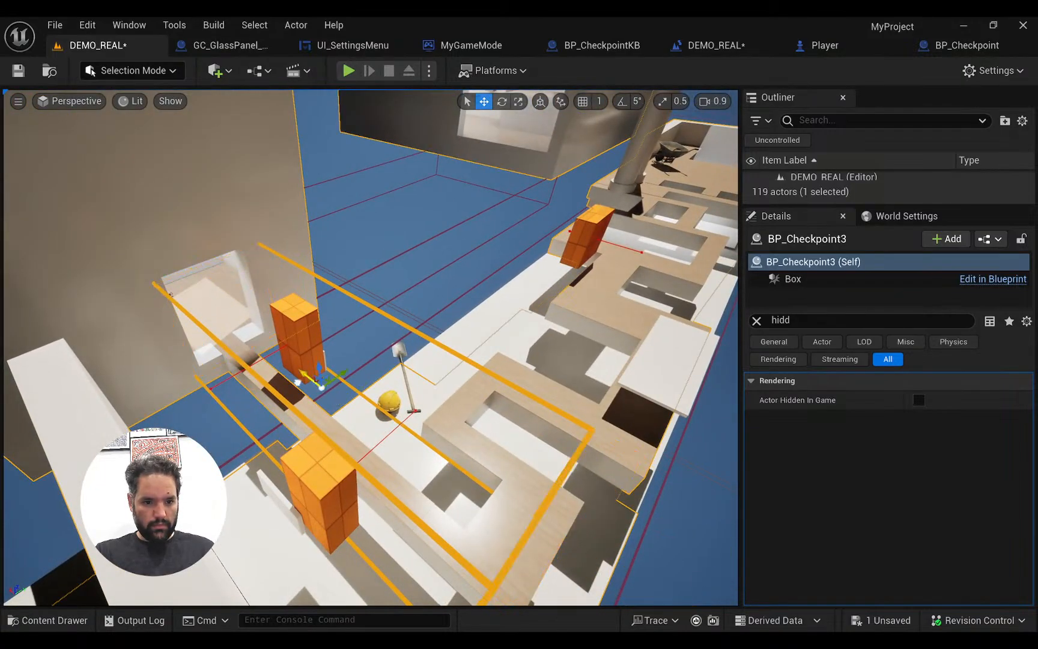
Shrink the duplicated BP_Checkpoint3 box and move it into the small building's doorway
right_click_drag(140, 264, 207, 219)
key("r")
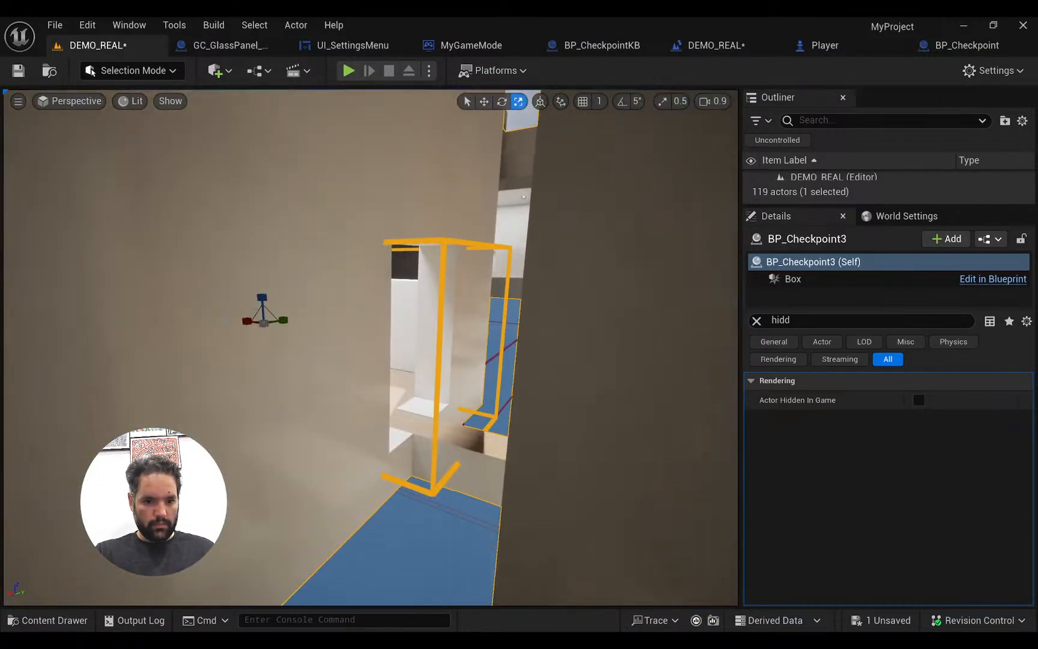
right_click_drag(255, 322, 345, 332)
left_click_drag(280, 390, 287, 391)
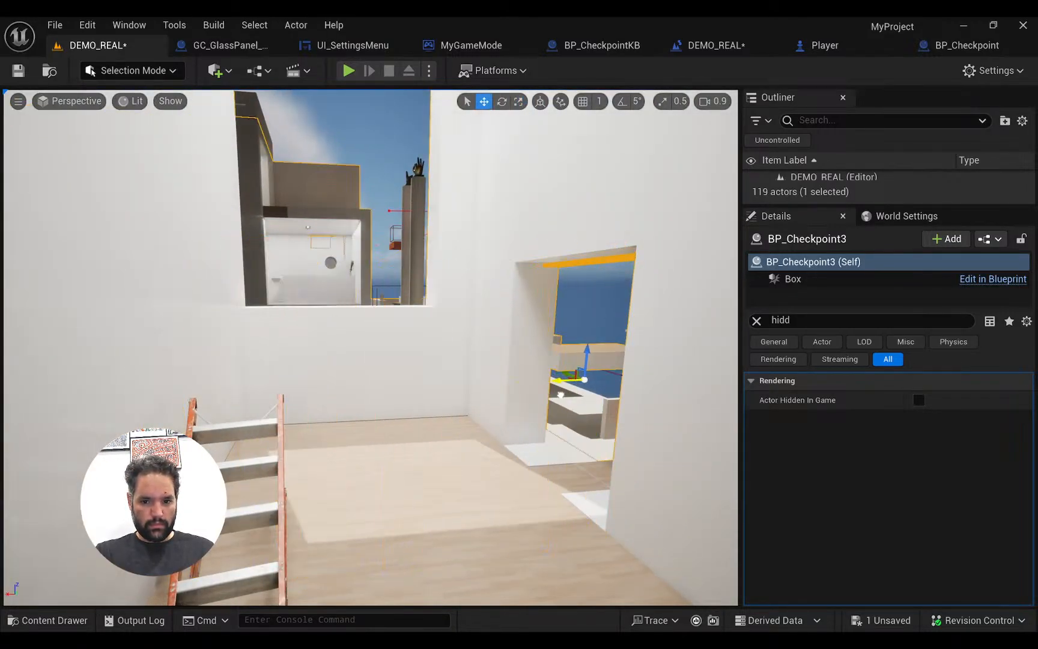
Adjust the BP_Checkpoint3 box's size and position to fit the doorway of the ladder room, and save the level
right_click_drag(531, 397, 592, 384)
key("r")
mouse_move(377, 336)
right_mouse_down()
mouse_move(367, 340)
mouse_move(378, 335)
right_mouse_up()
left_click_drag(382, 341, 382, 328)
right_click_drag(390, 341, 355, 340)
key("w")
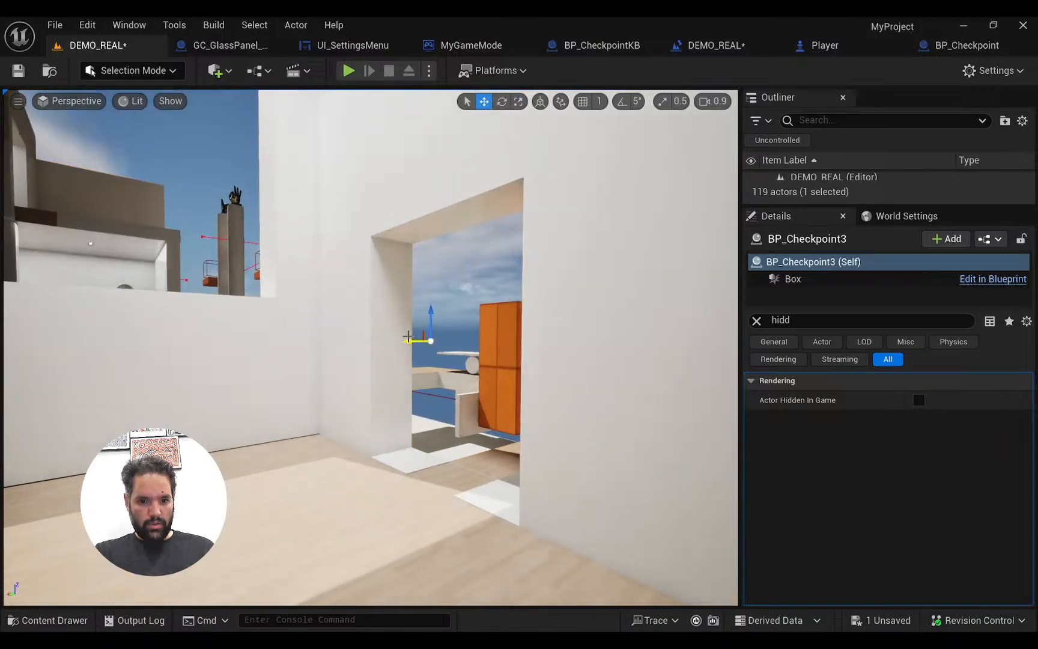
left_click_drag(402, 345, 386, 341)
key("d")
right_click_drag(395, 341, 394, 368)
key("w")
key("ctrl+s")
Play-test the level from the walkway near the wheelbarrow, moving the Player around the checkpoint area, and stop the session
key("s")
key("w")
key("w")
key("w")
key("s")
right_click(268, 447)
left_click(299, 615)
key("d")
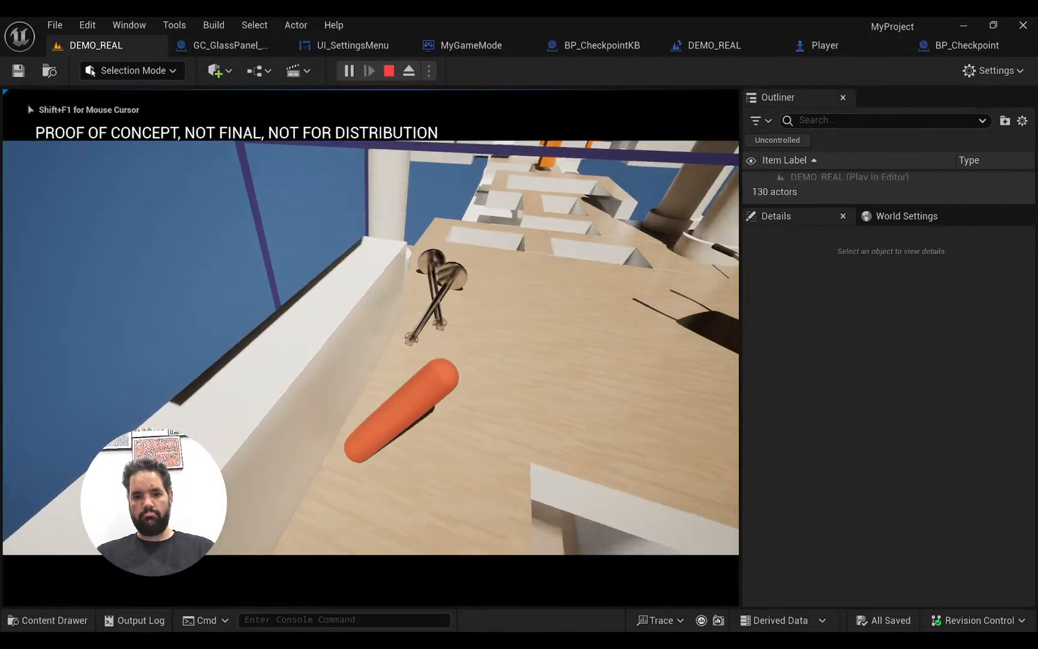
key("w")
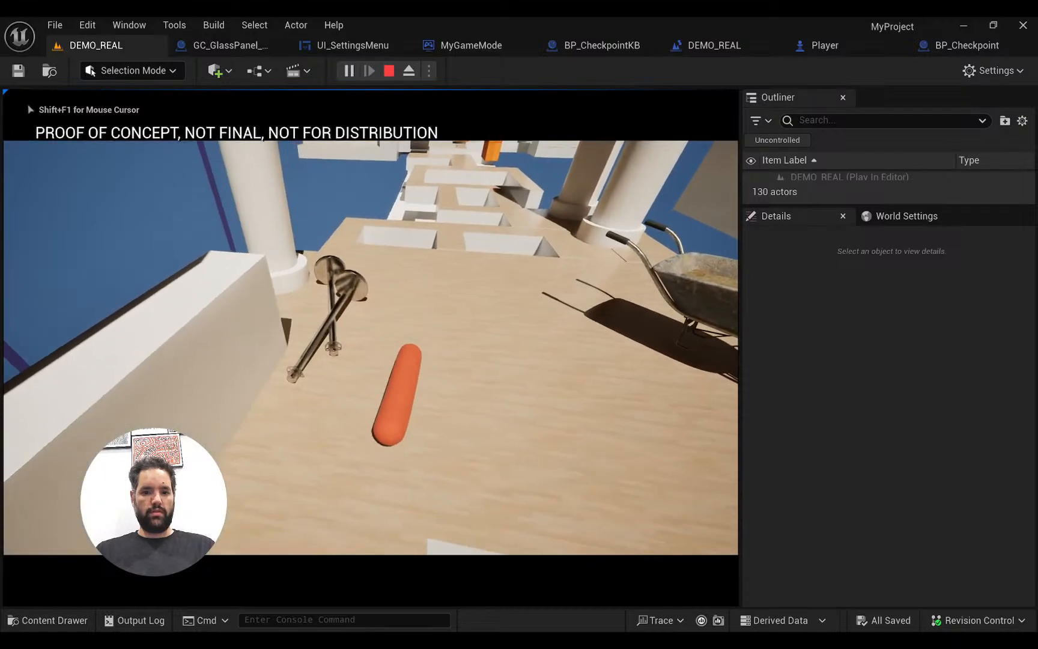
key("w")
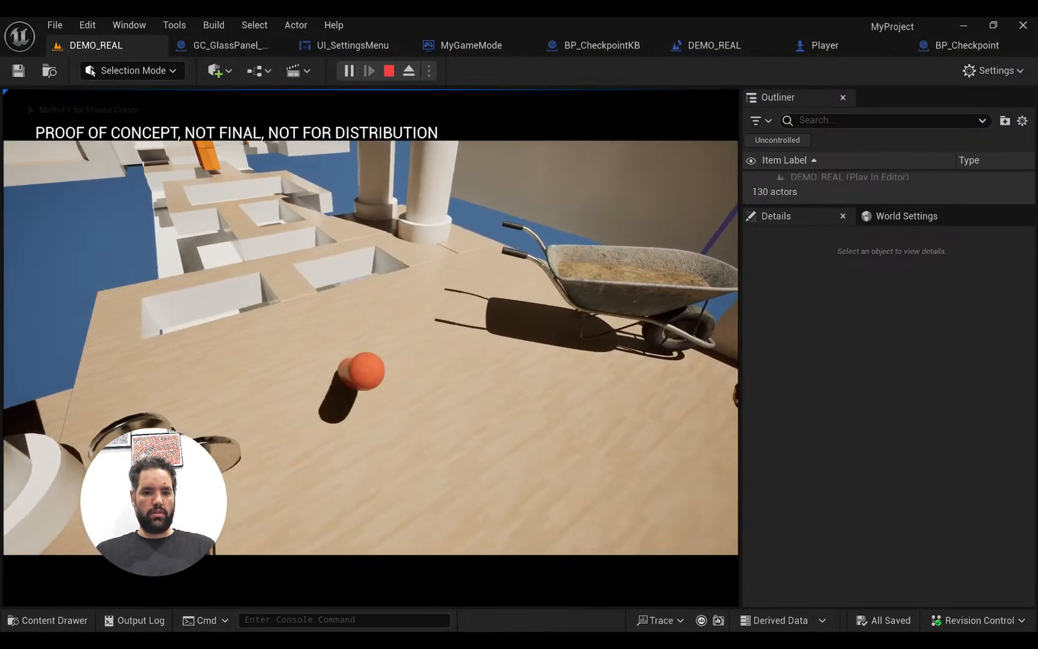
key("d")
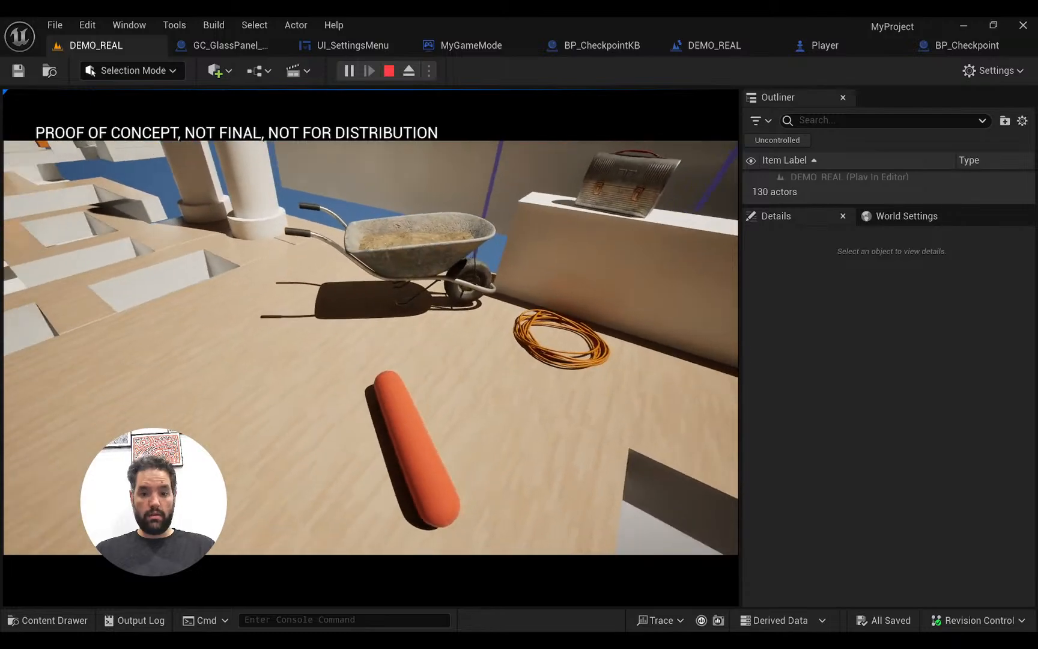
key("Escape")
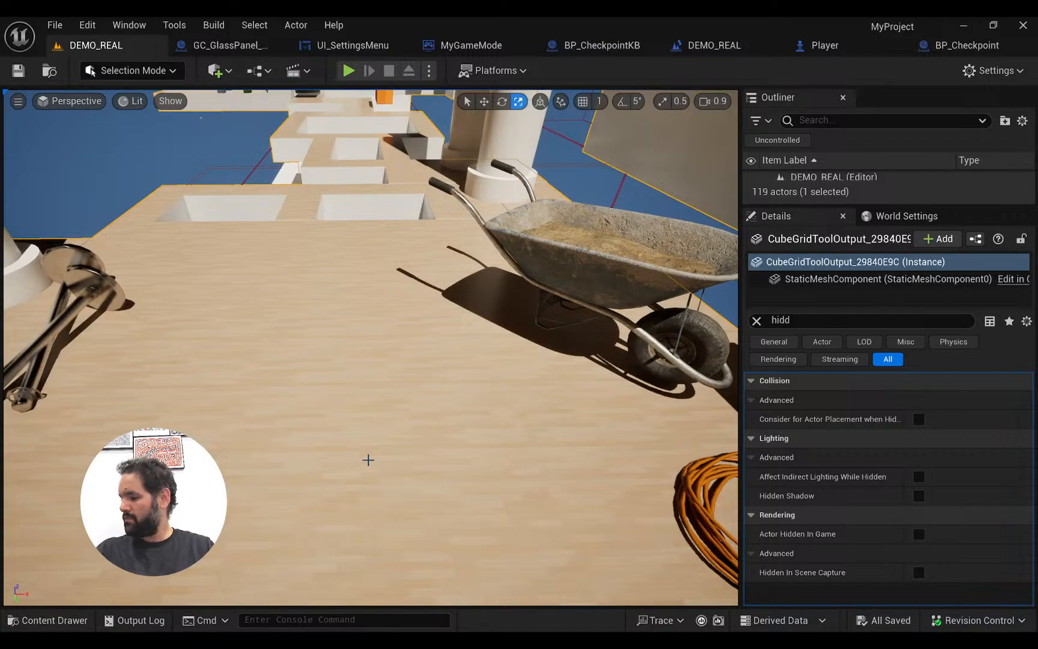
key("alt+Tab")
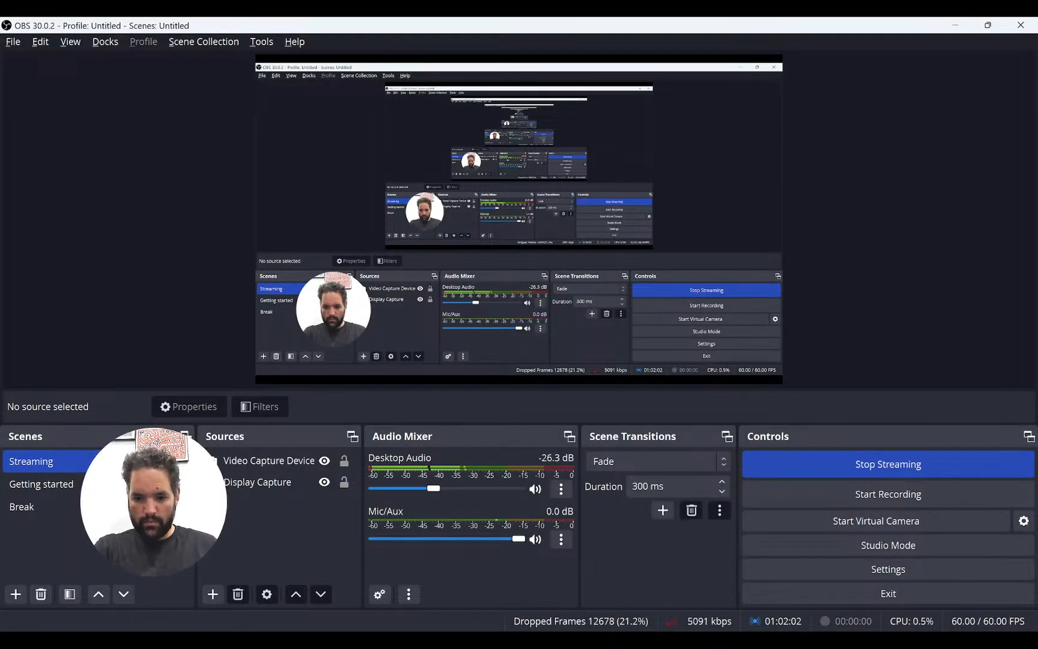
key("alt+Tab")
Paste a copy of the BP_Checkpoint volume onto the floor of the jackhammer room, near the large glass pane
right_click_drag(316, 404, 442, 438)
key("w")
key("w")
key("a")
key("s")
key("w")
key("w")
right_click_drag(278, 408, 367, 361)
left_click(470, 299)
right_click_drag(412, 332, 381, 370)
key("w")
key("s")
right_click(347, 447)
mouse_move(516, 447)
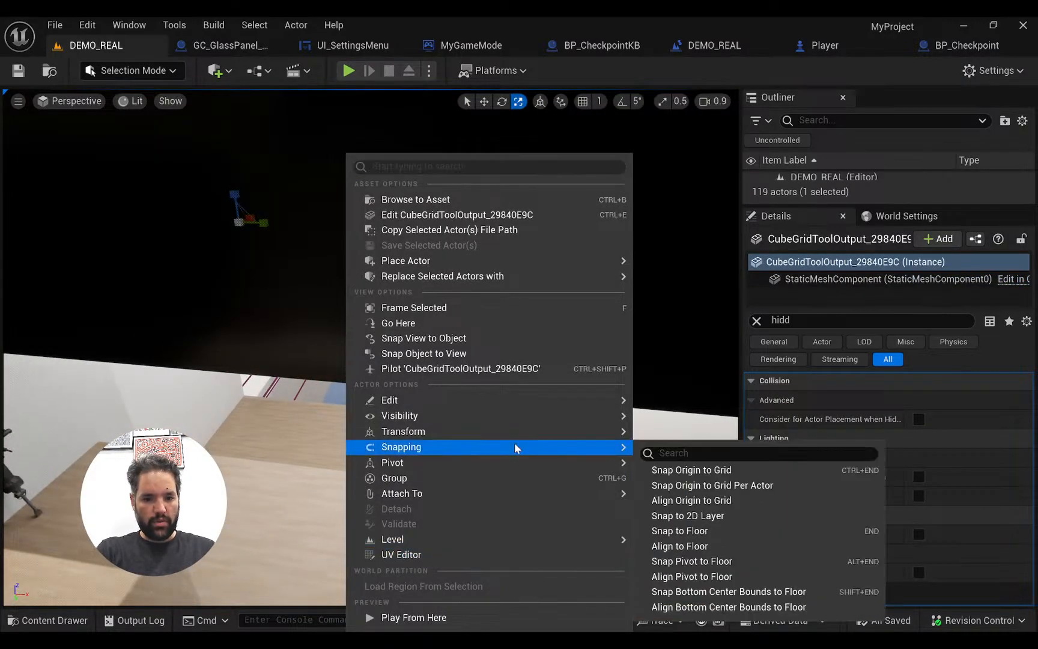
mouse_move(509, 394)
left_click(696, 463)
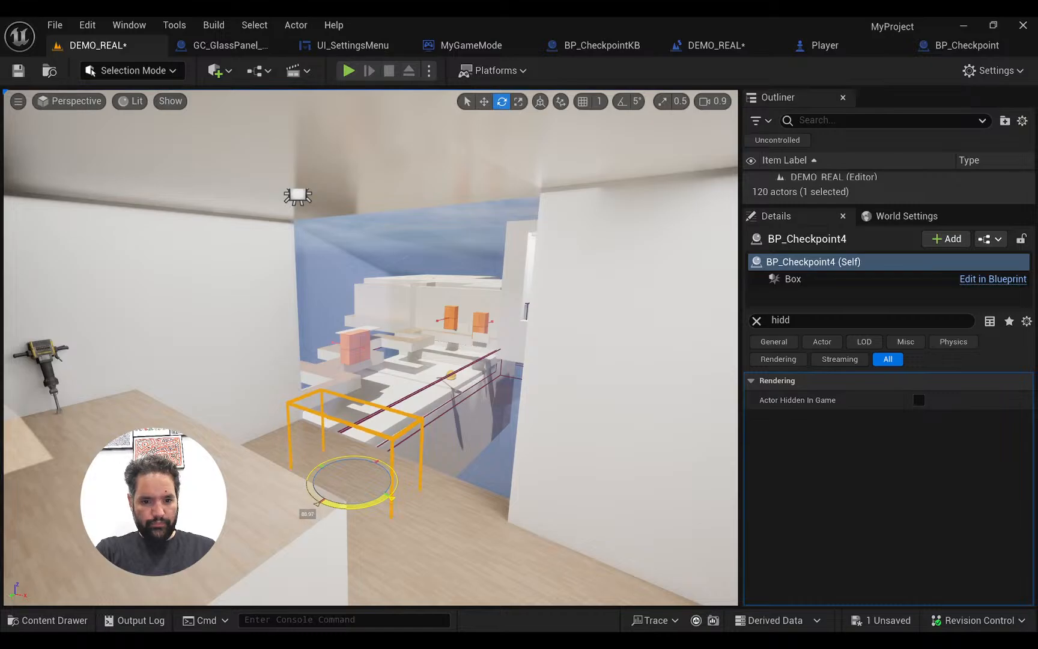
Rotate the pasted BP_Checkpoint4 box parallel to the glass pane, make it taller, and stretch it across the opening
left_click_drag(352, 455, 352, 443)
key("w")
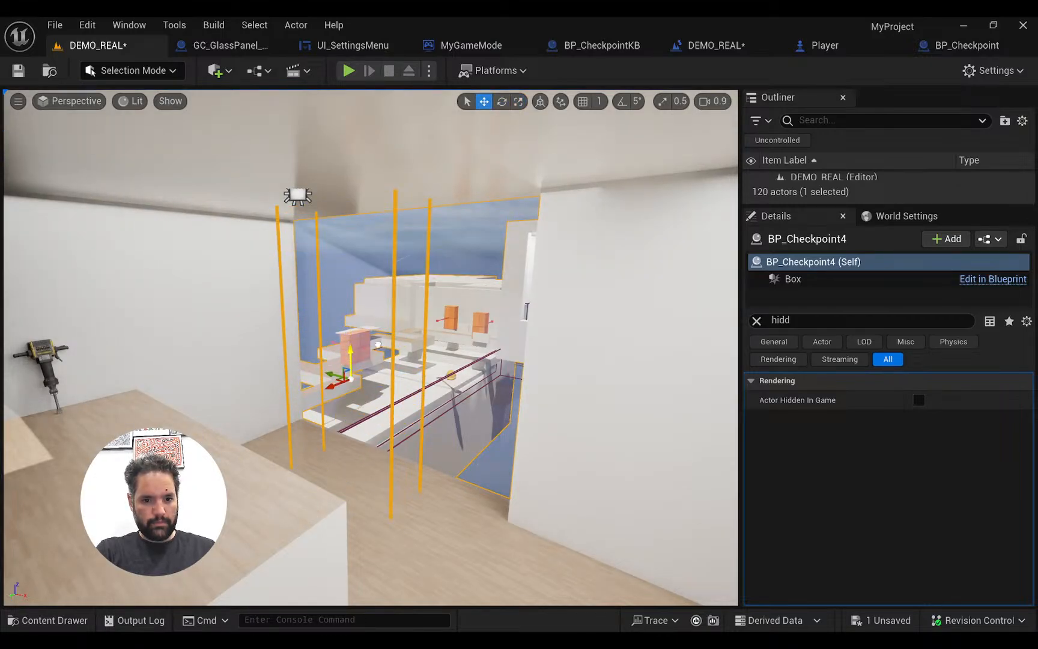
left_click_drag(340, 367, 332, 379)
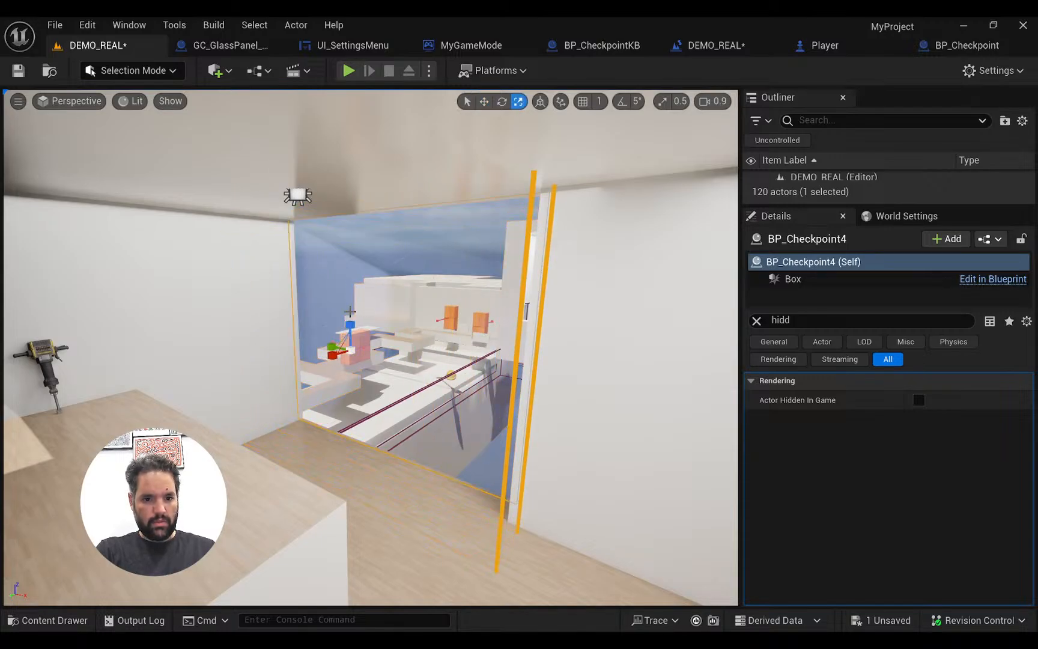
Adjust the BP_Checkpoint4 box's position, height and thickness behind the glass pane, and save the level
right_click_drag(350, 336, 162, 343)
right_click_drag(385, 312, 400, 313)
key("w")
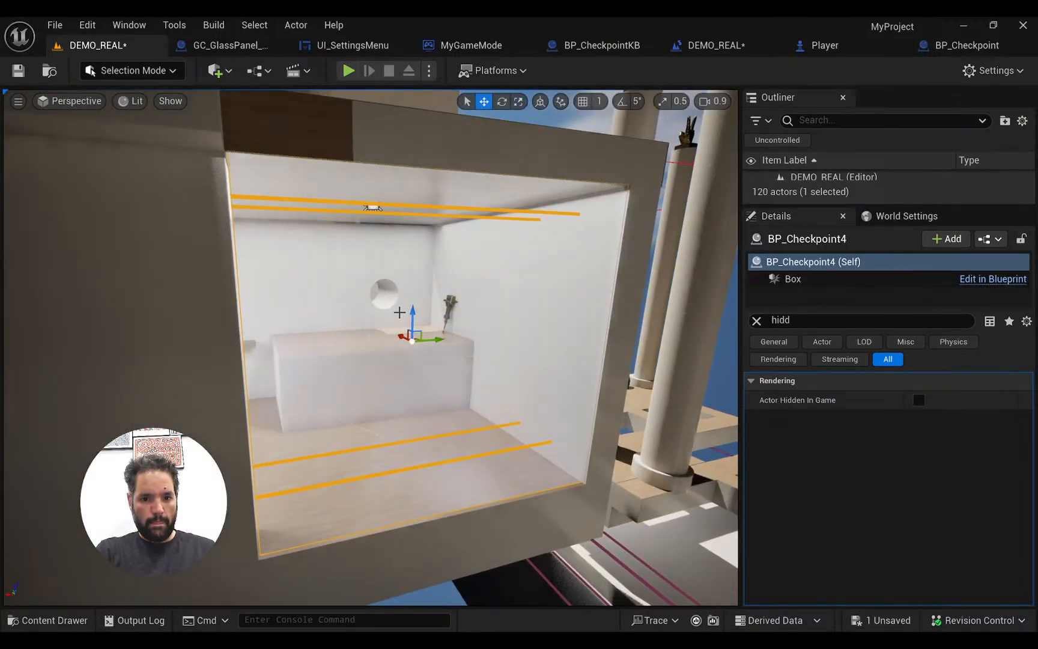
left_click_drag(416, 307, 418, 297)
right_click_drag(420, 300, 625, 334)
key("r")
left_click_drag(170, 376, 170, 371)
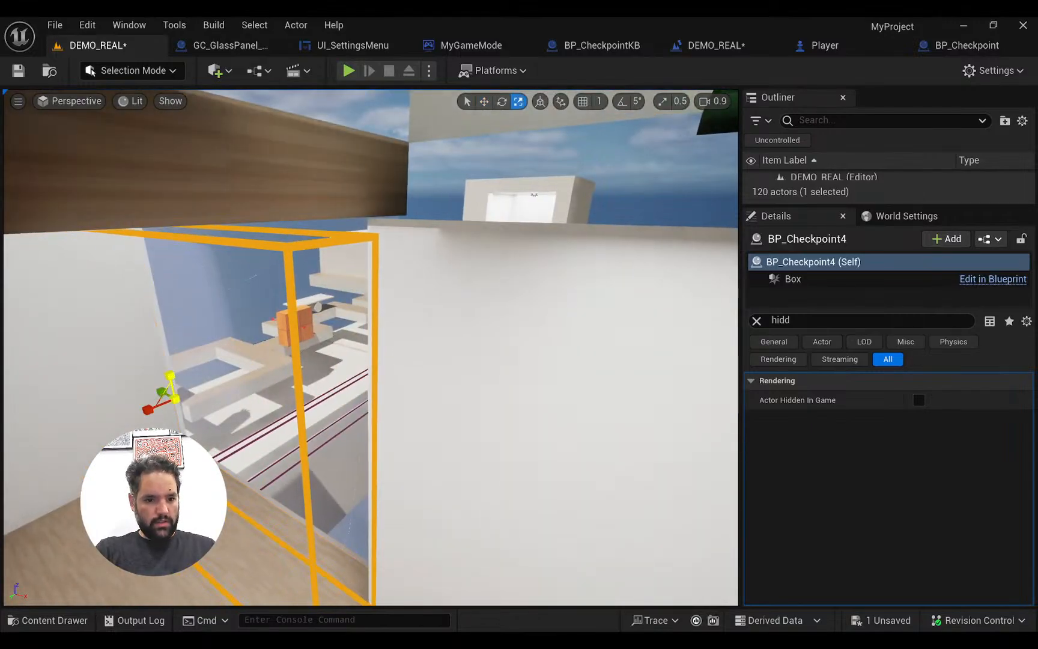
mouse_move(150, 410)
left_mouse_down()
mouse_move(168, 403)
mouse_move(159, 407)
left_mouse_up()
key("ctrl+s")
Fine-tune the vertical fit of the BP_Checkpoint4 box between the room's floor and ceiling, and save the level
right_click_drag(158, 406, 36, 405)
right_click_drag(390, 285, 385, 285)
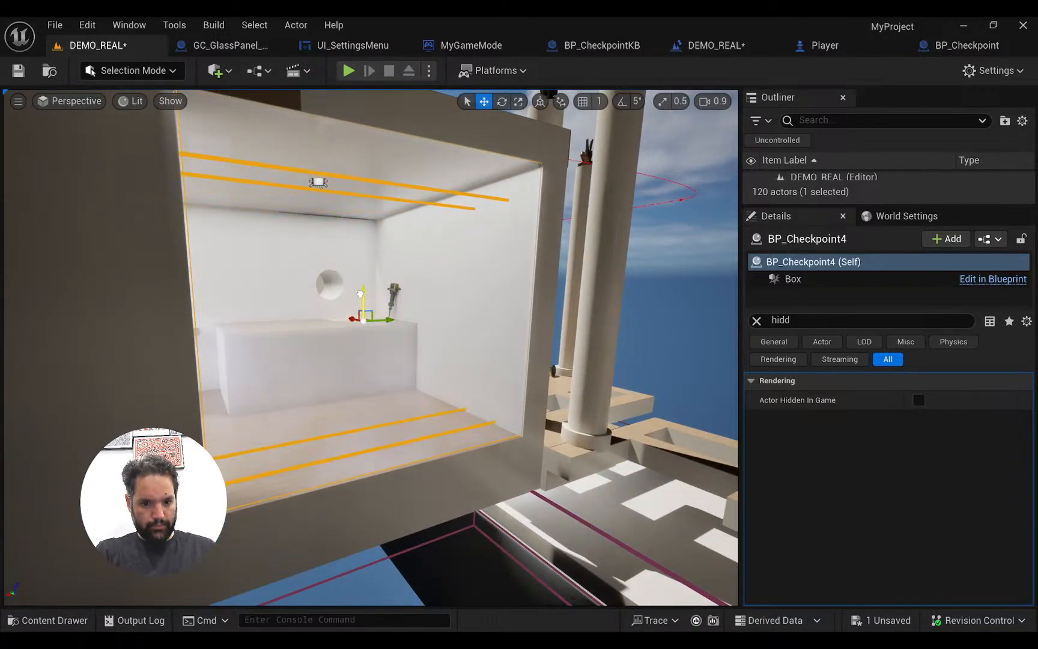
key("r")
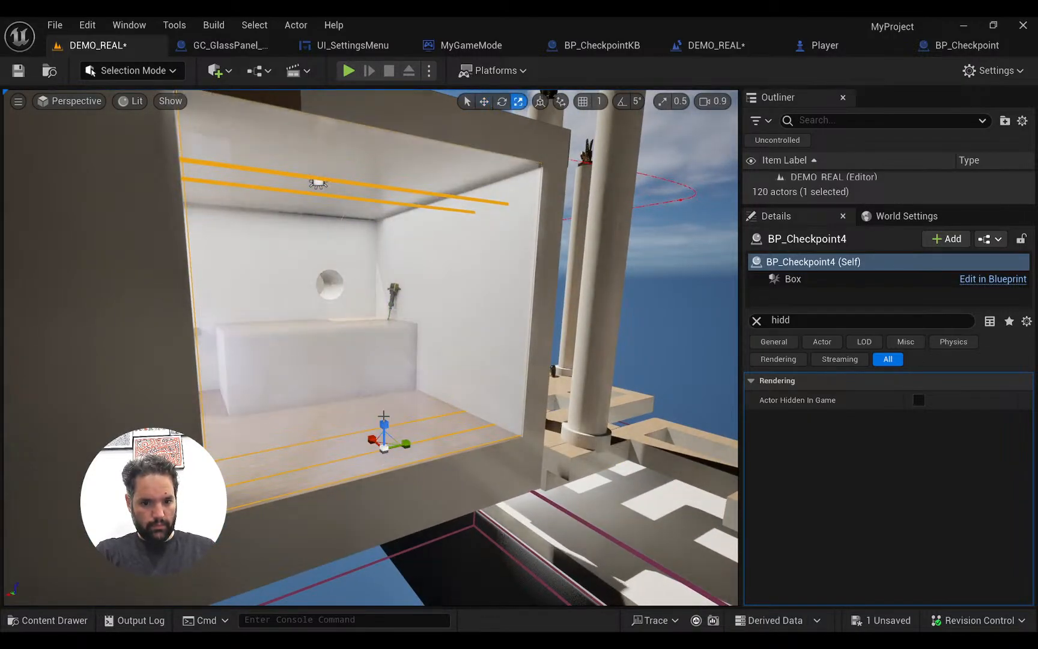
key("ctrl+s")
Play the level from the jackhammer room floor, move the character around the new checkpoint behind the glass, and stop the session
right_click_drag(385, 285, 423, 316)
right_click_drag(342, 541, 361, 545)
right_click(418, 550)
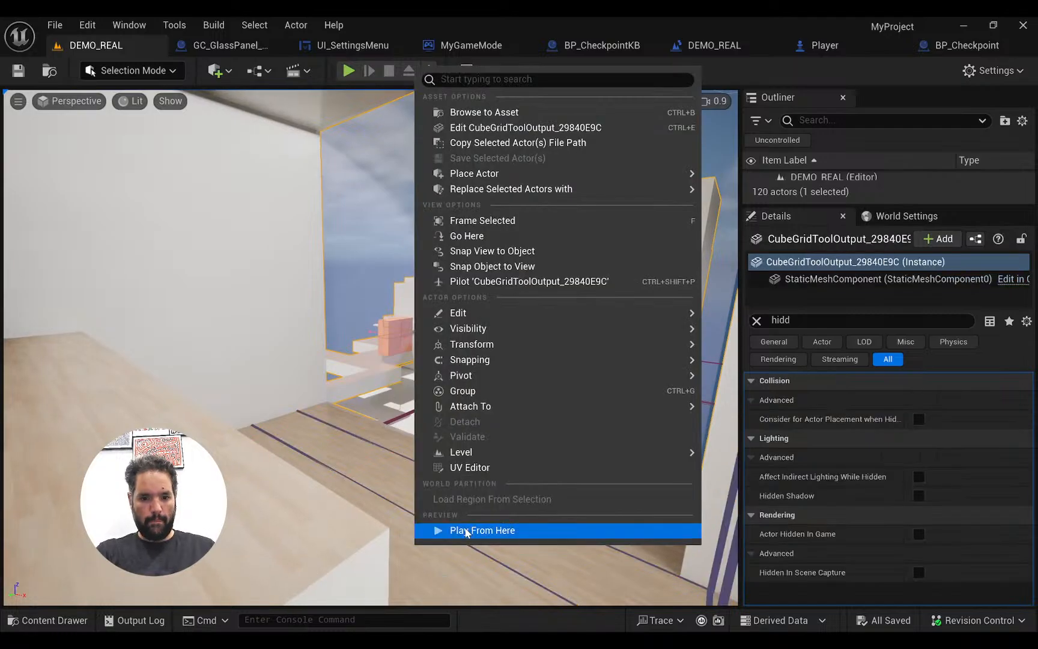
left_click(463, 530)
key("w")
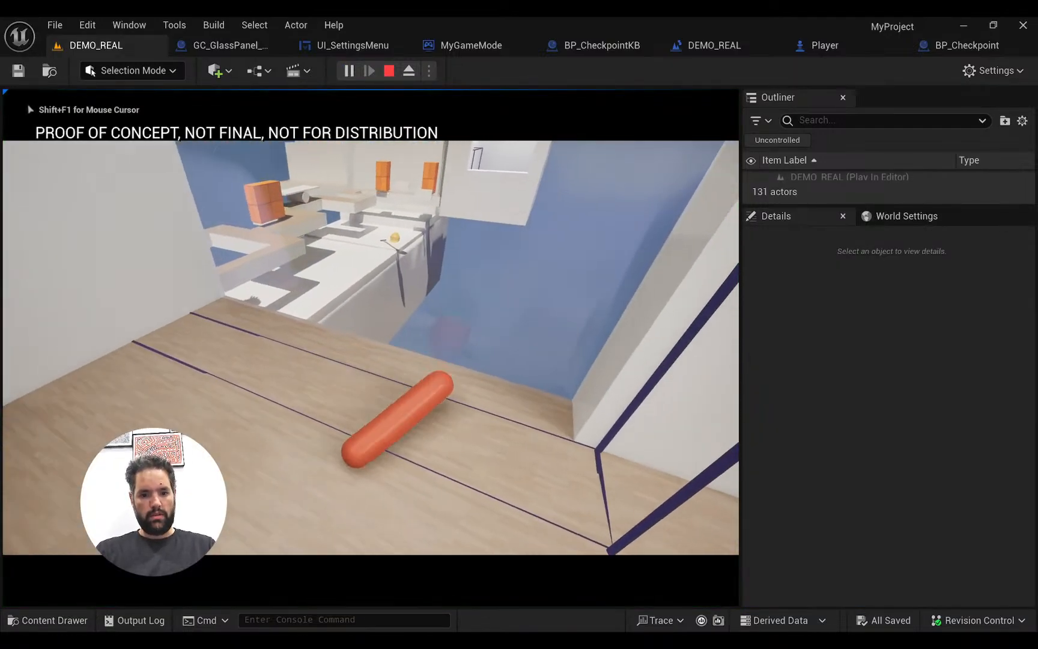
key("space")
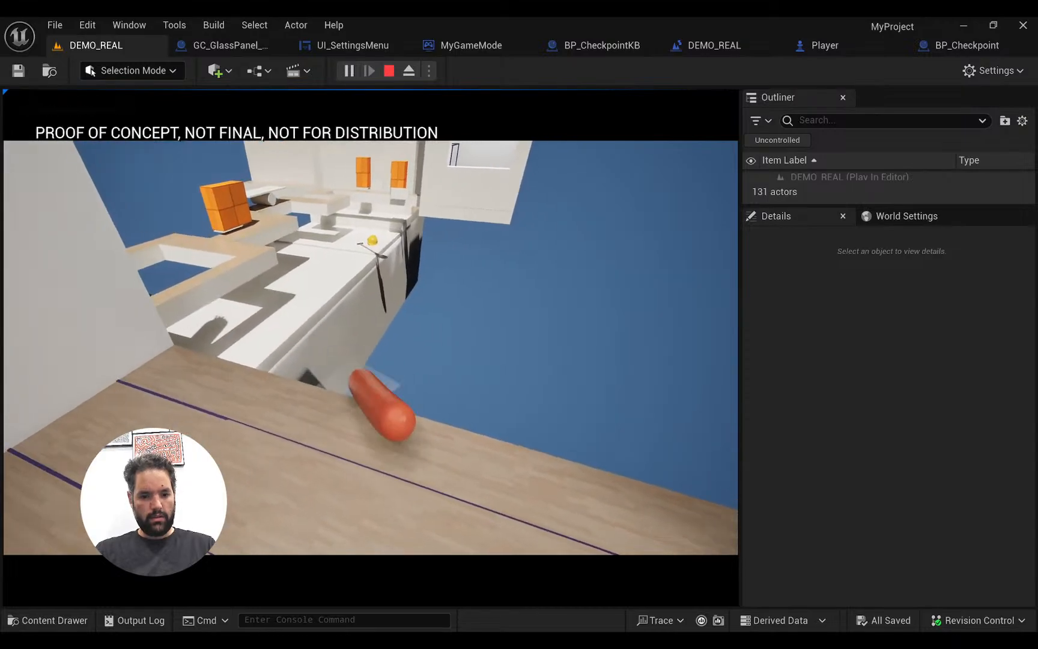
key("space")
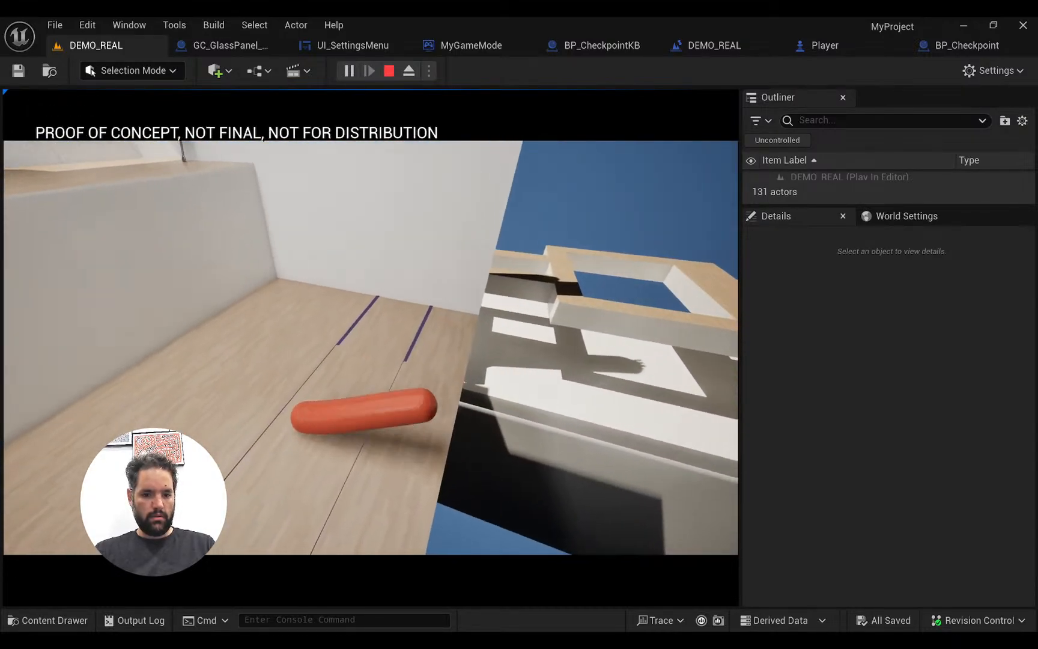
key("Escape")
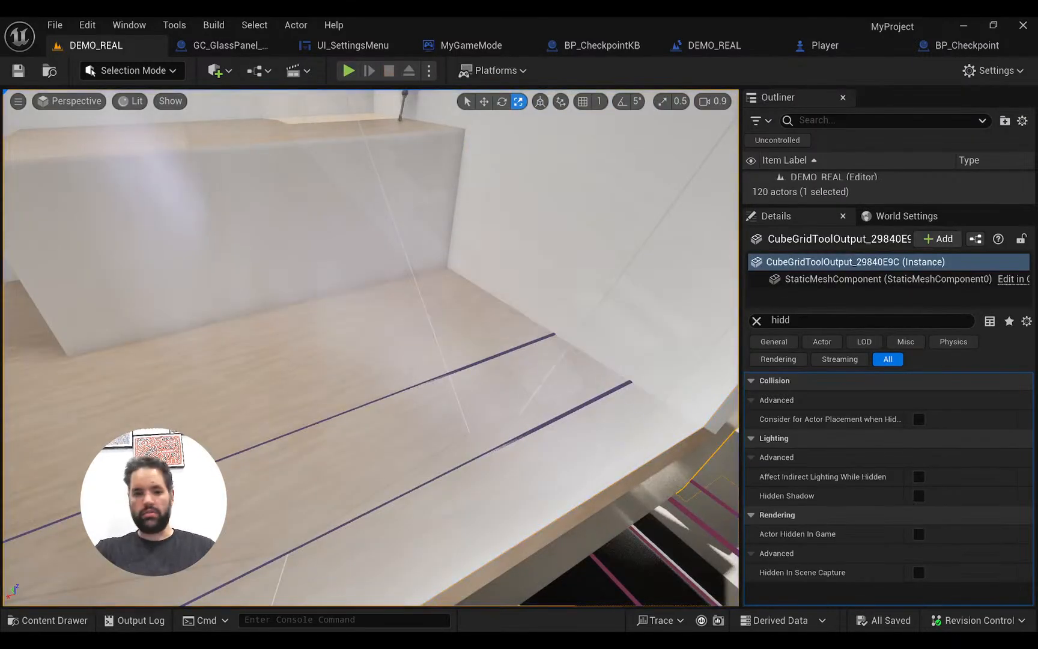
Add another BP_CheckpointKB volume in the open fall area near the tall pillars and the floating orange platforms
right_click_drag(245, 483, 221, 466)
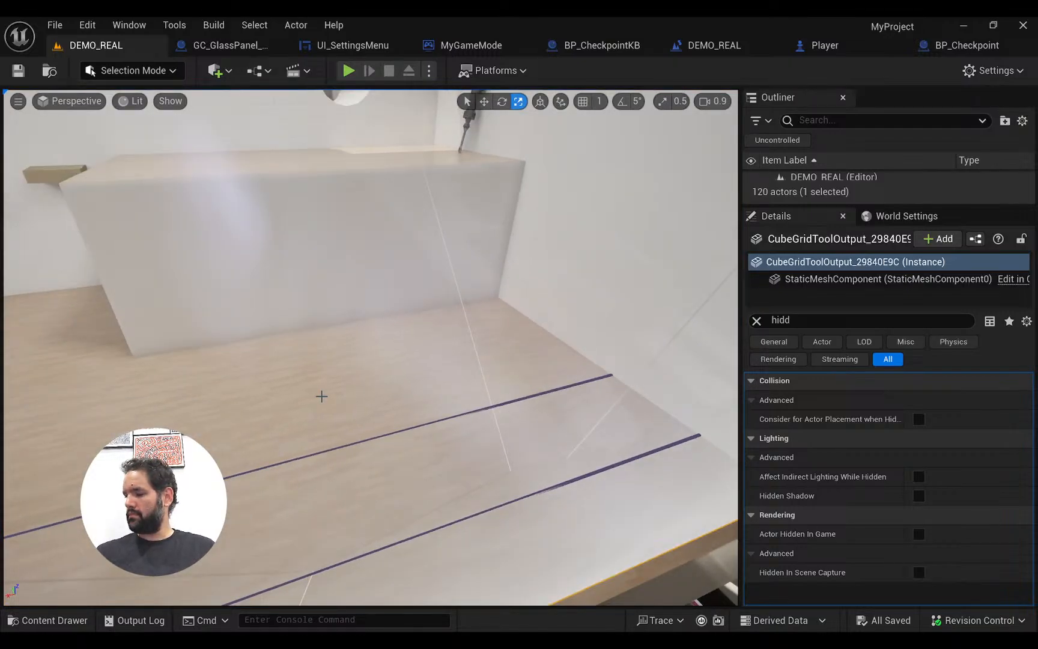
right_click_drag(322, 395, 292, 370)
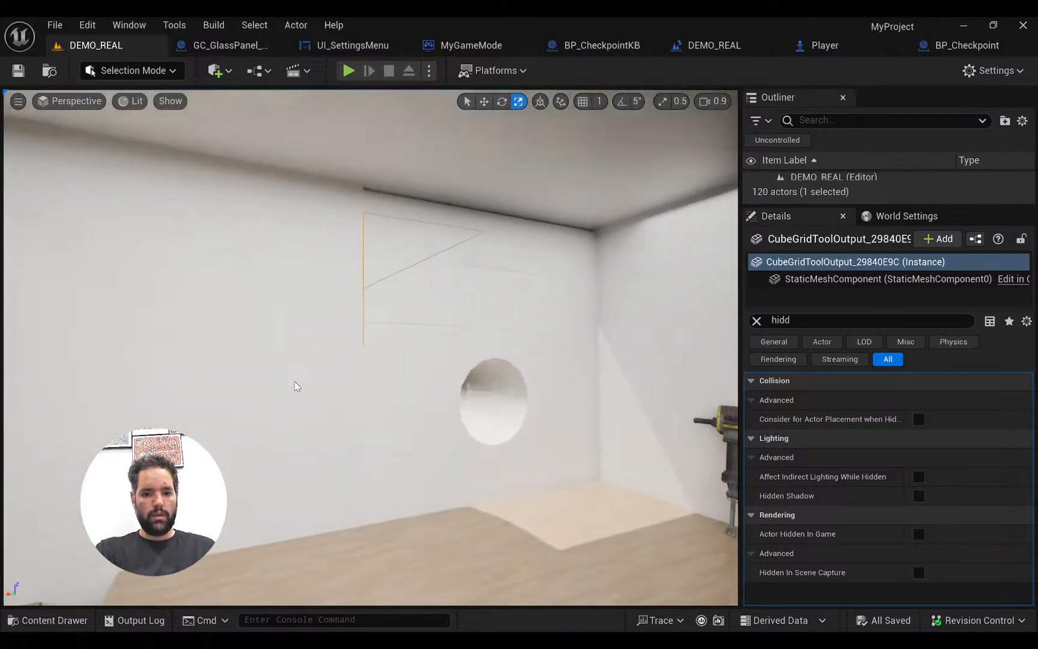
key("f")
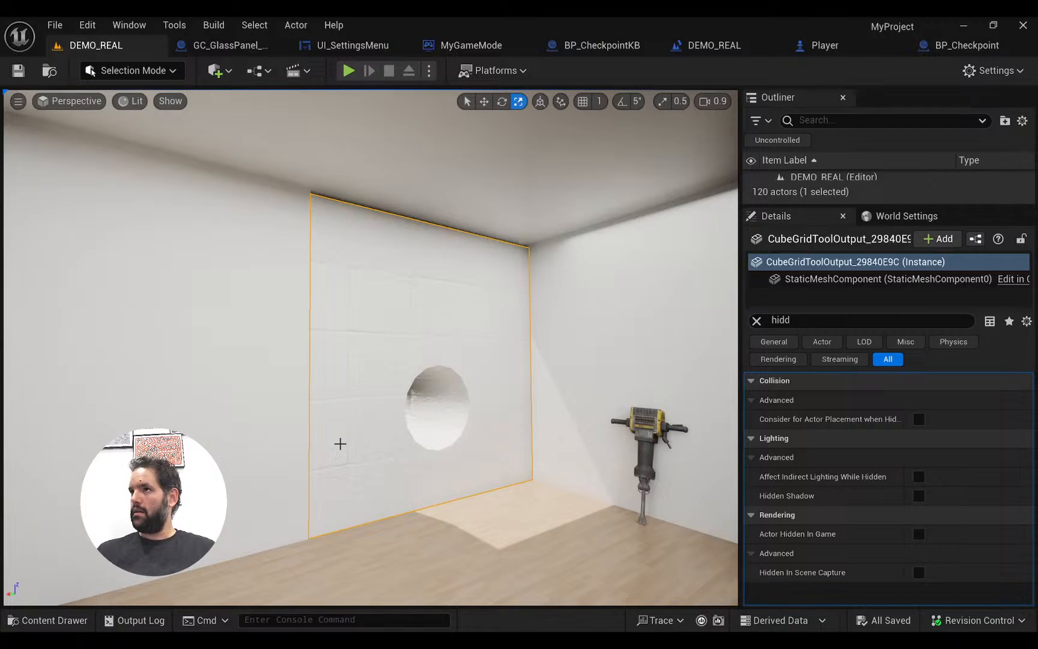
right_click_drag(391, 433, 346, 408)
key("w")
key("w")
key("w")
left_click(350, 504)
key("s")
key("w")
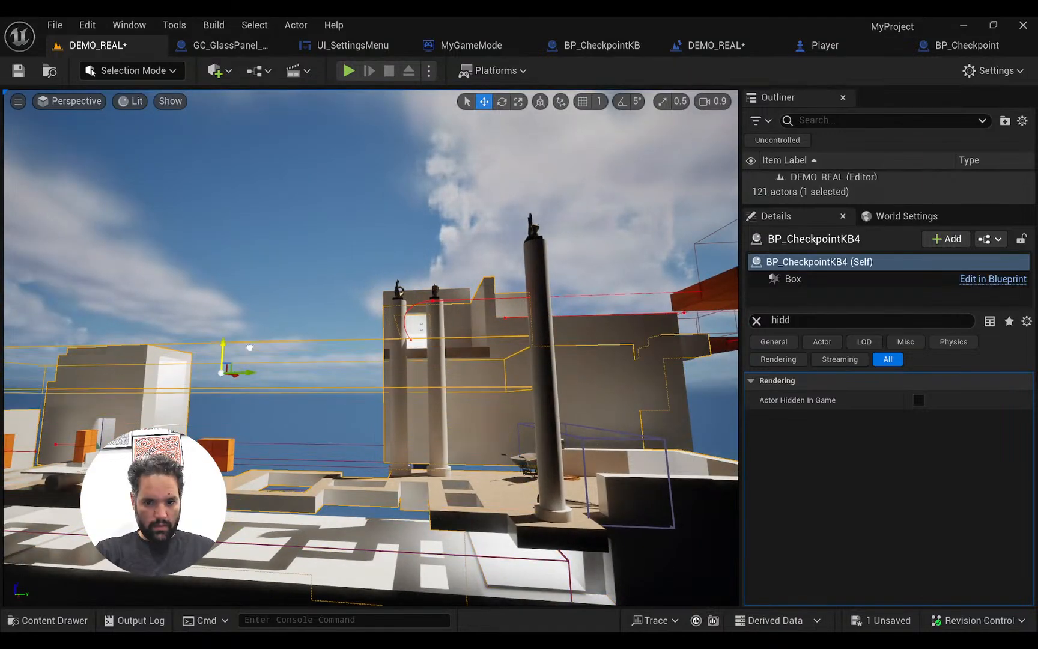
Position the BP_CheckpointKB4 volume beneath the floating orange platforms so it spans the open gap beside the building
mouse_move(192, 366)
right_mouse_down()
mouse_move(271, 420)
mouse_move(252, 421)
mouse_move(191, 366)
right_mouse_up()
key("e")
key("w")
key("s")
right_click_drag(446, 414, 446, 414)
key("d")
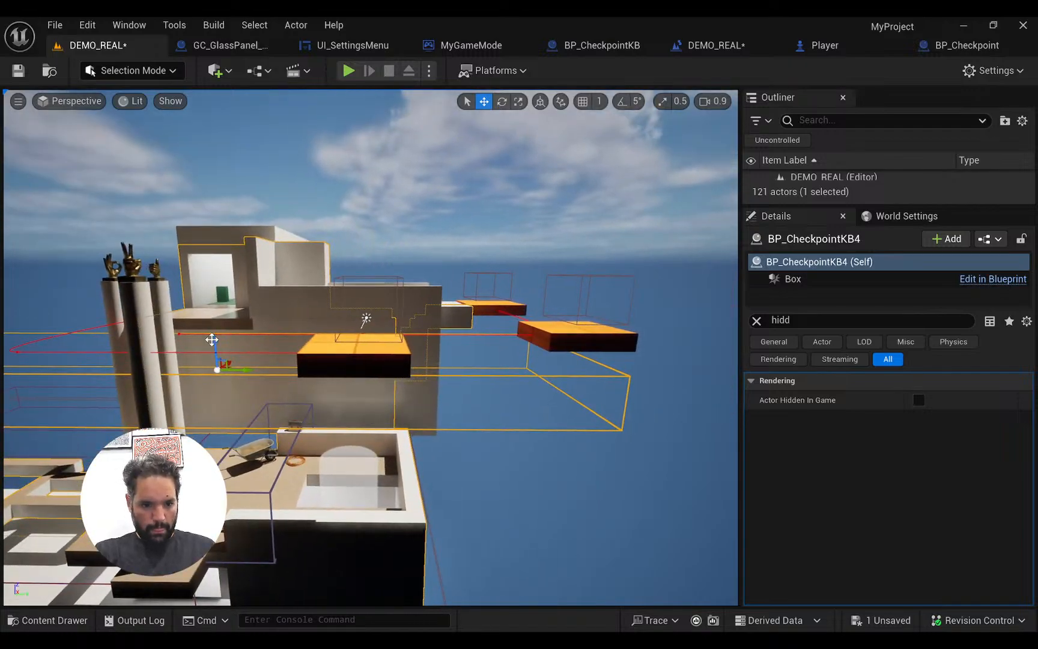
right_click_drag(366, 319, 301, 329)
key("d")
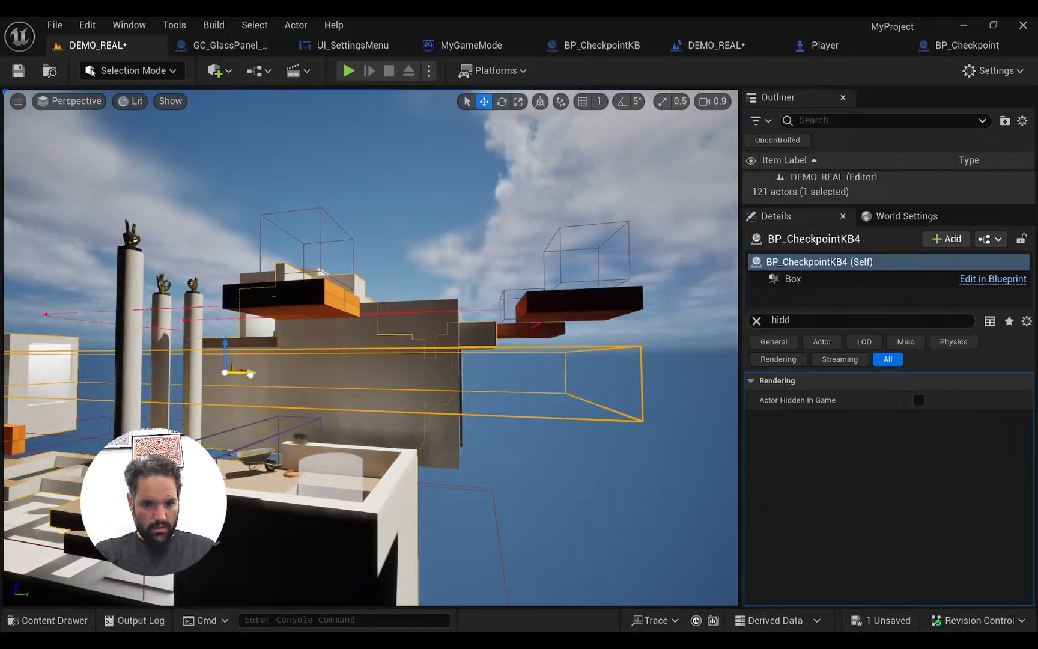
left_click_drag(246, 354, 247, 283)
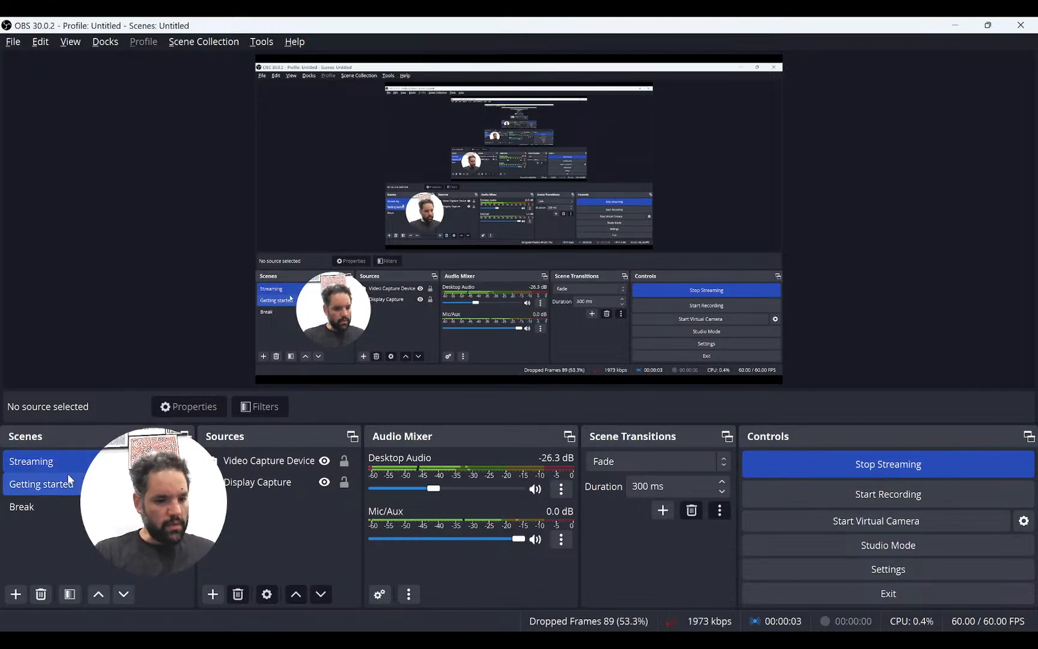
Switch from OBS to Chrome, run the fast.com internet speed test while checking the stream's status, and close the browser window
mouse_move(397, 639)
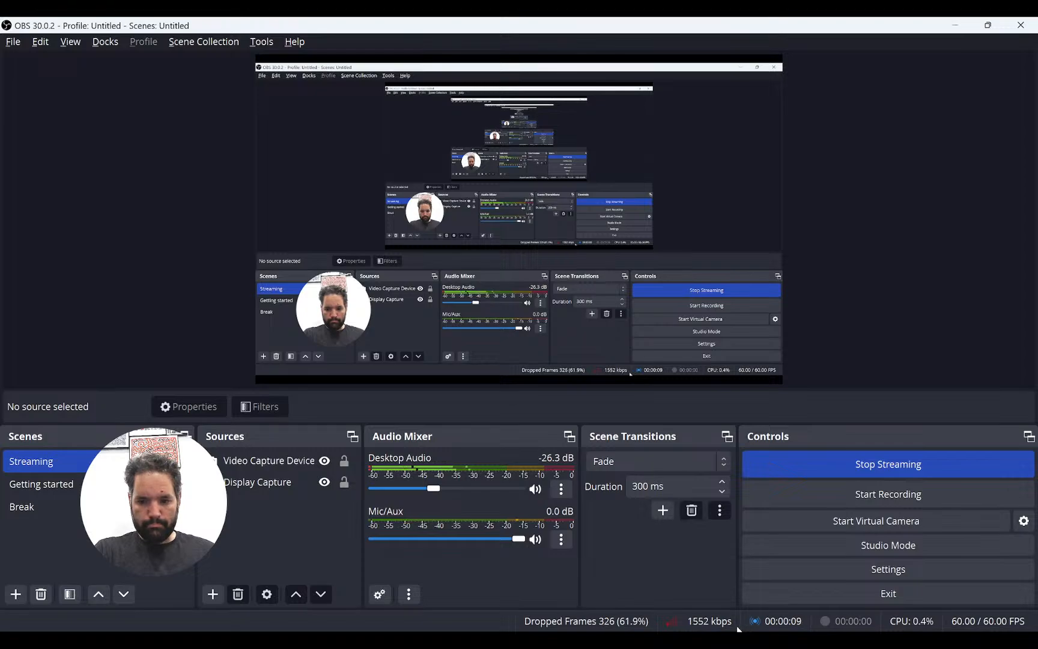
left_click(150, 639)
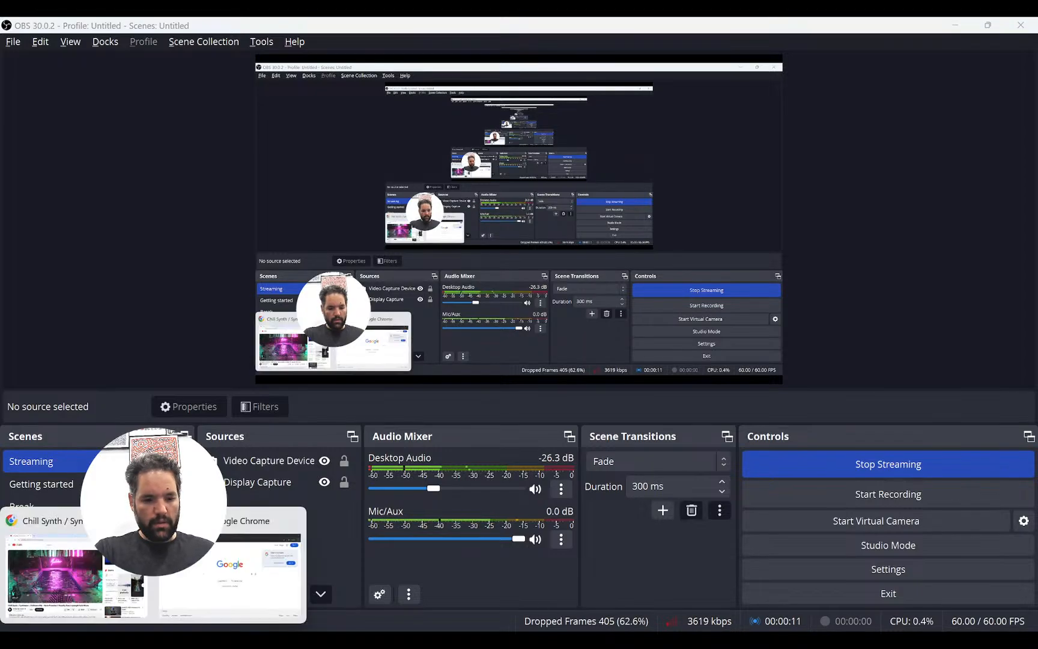
left_click(215, 590)
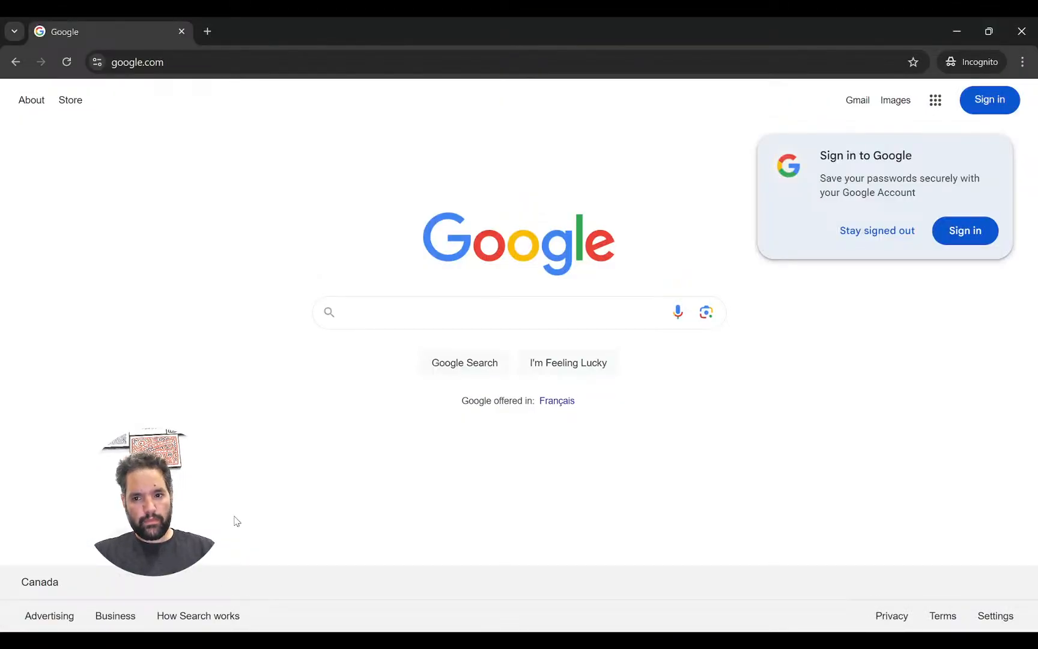
key("ctrl+t")
type("fast")
key("Return")
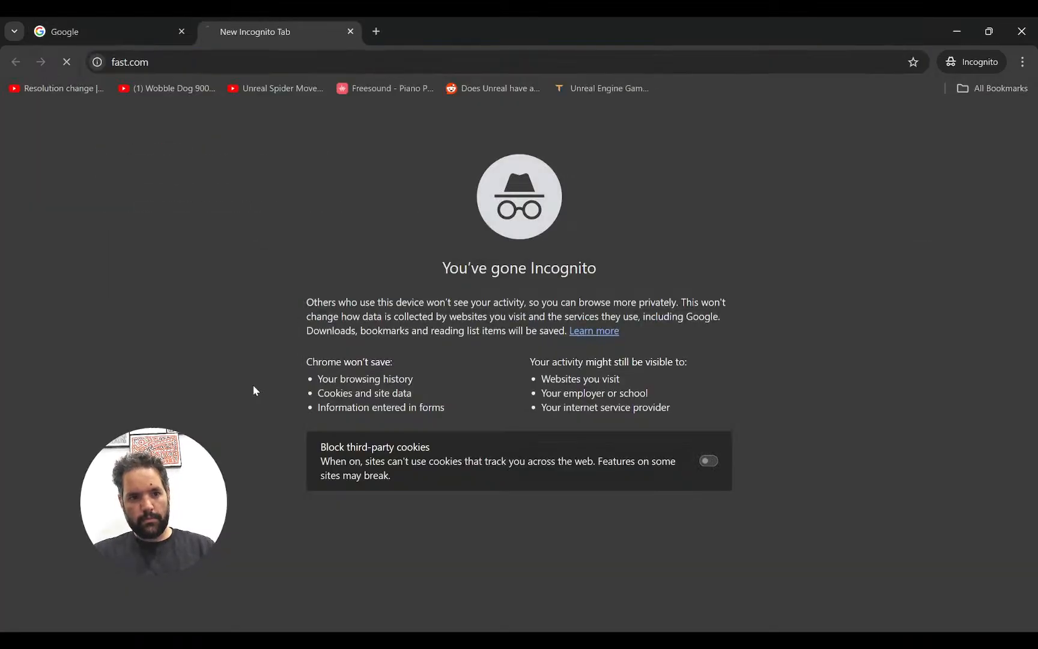
key("ctrl+shift+Tab")
key("ctrl+Tab")
key("alt+Tab")
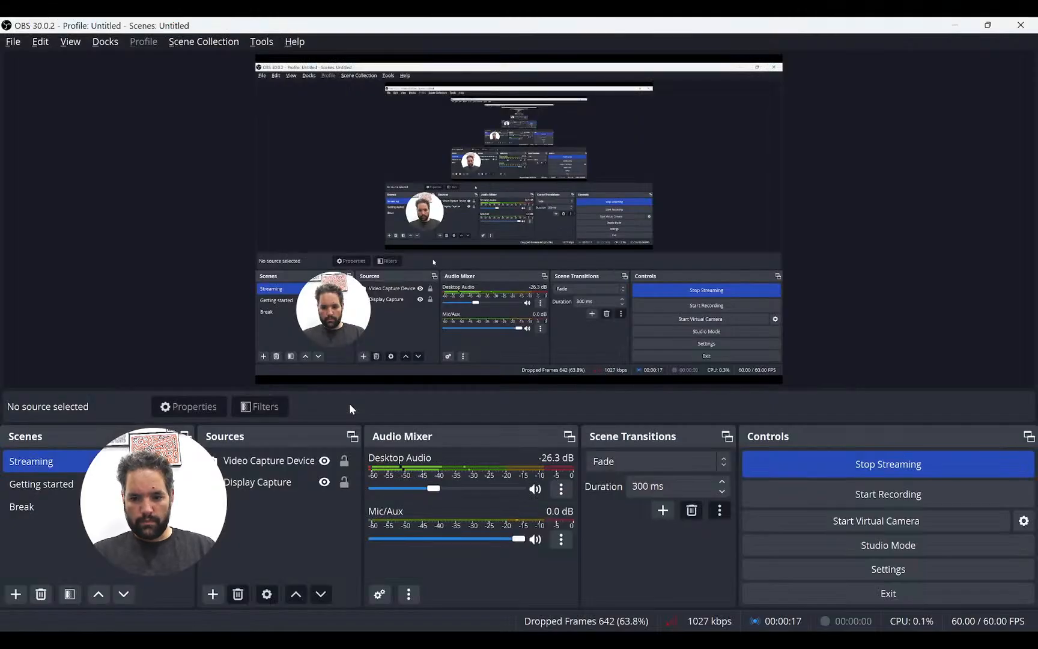
key("alt+Tab")
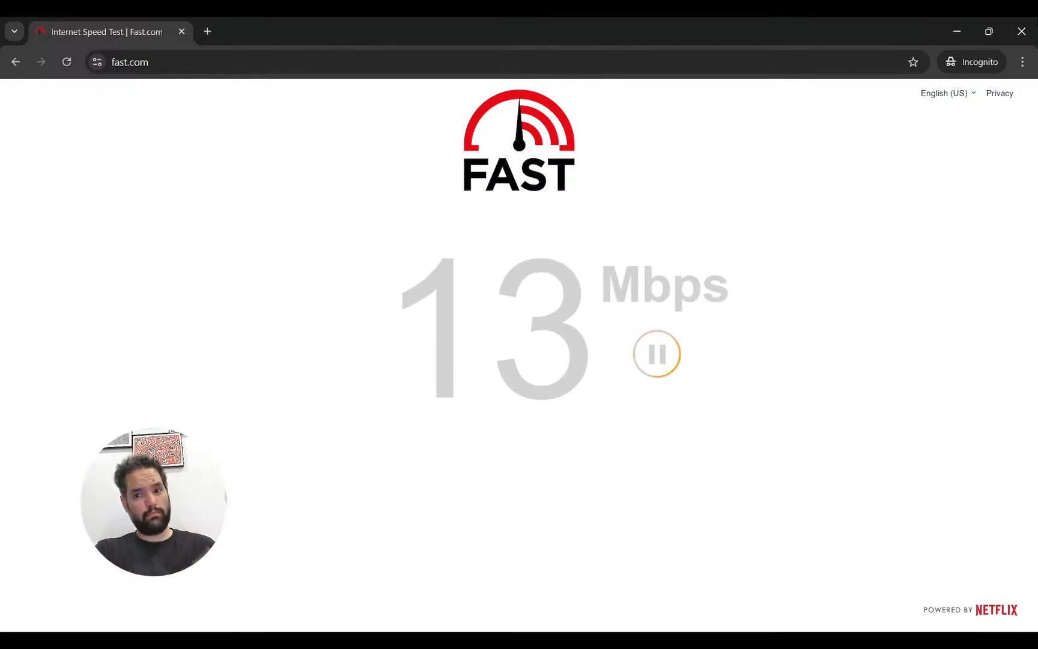
left_click(1023, 30)
Switch back to Unreal Editor, check the BP_Checkpoint5 box over the ledge beside the orange platforms, and save the level
mouse_move(366, 635)
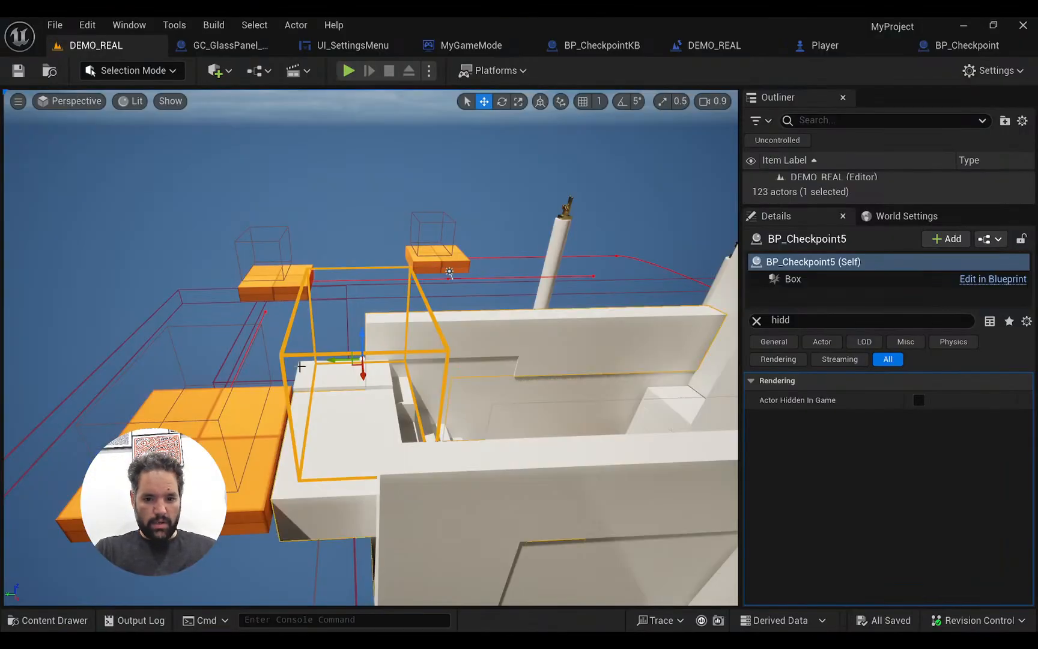
right_click_drag(271, 334, 271, 334)
key("ctrl+s")
key("w")
right_click_drag(360, 312, 360, 312)
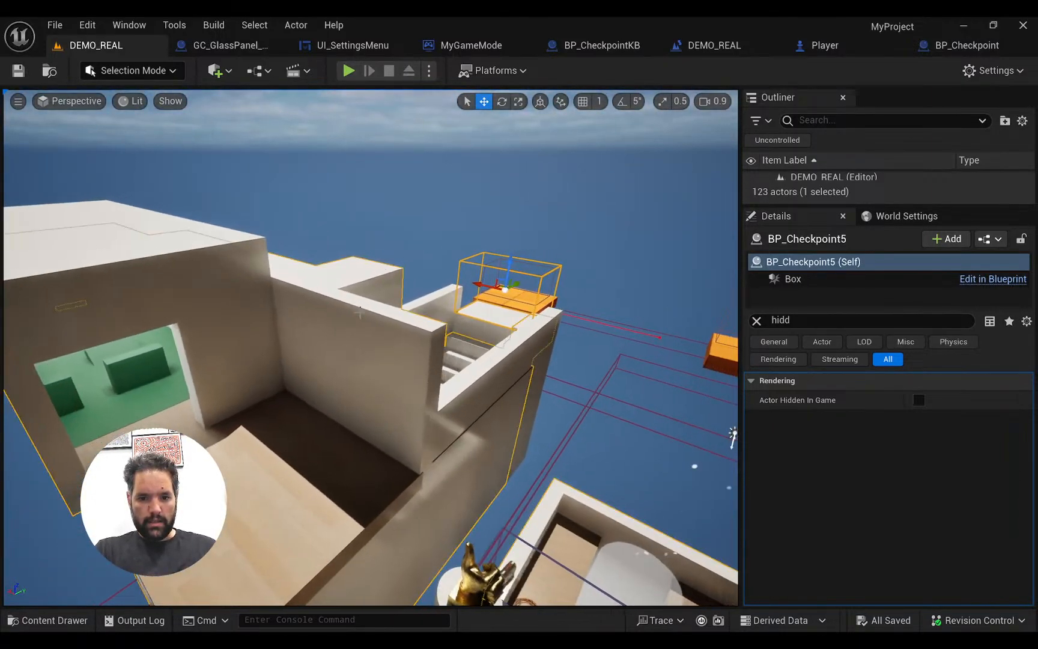
Paste a copy of the BP_CheckpointKB4 volume onto the dark building wall beneath the long wooden plank
left_click_drag(365, 381, 238, 441)
key("Caps_Lock")
key("Caps_Lock")
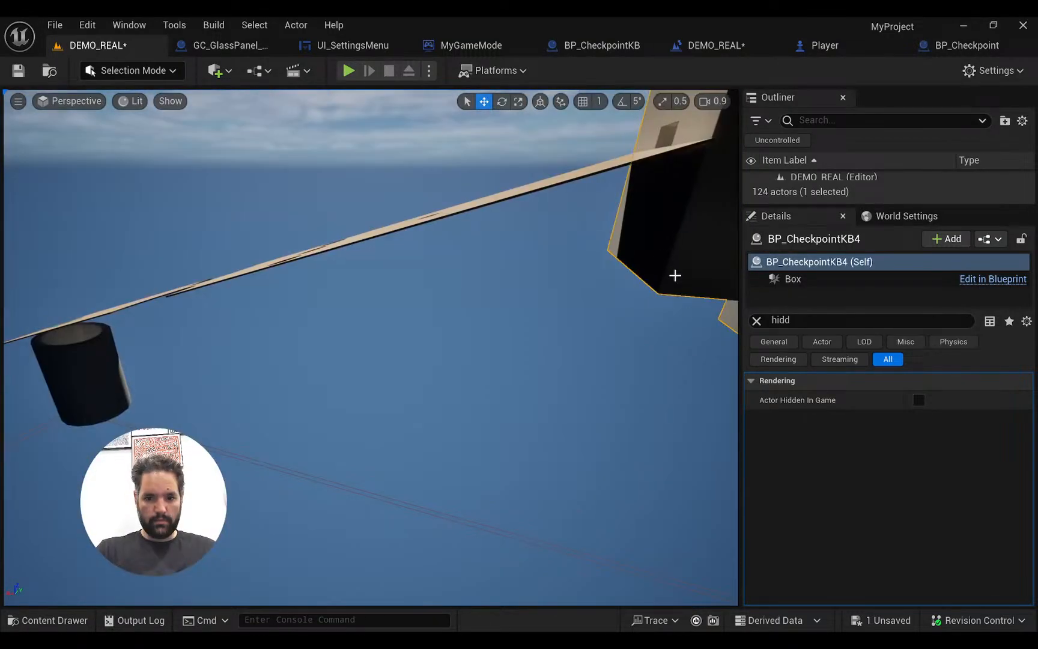
right_click(657, 266)
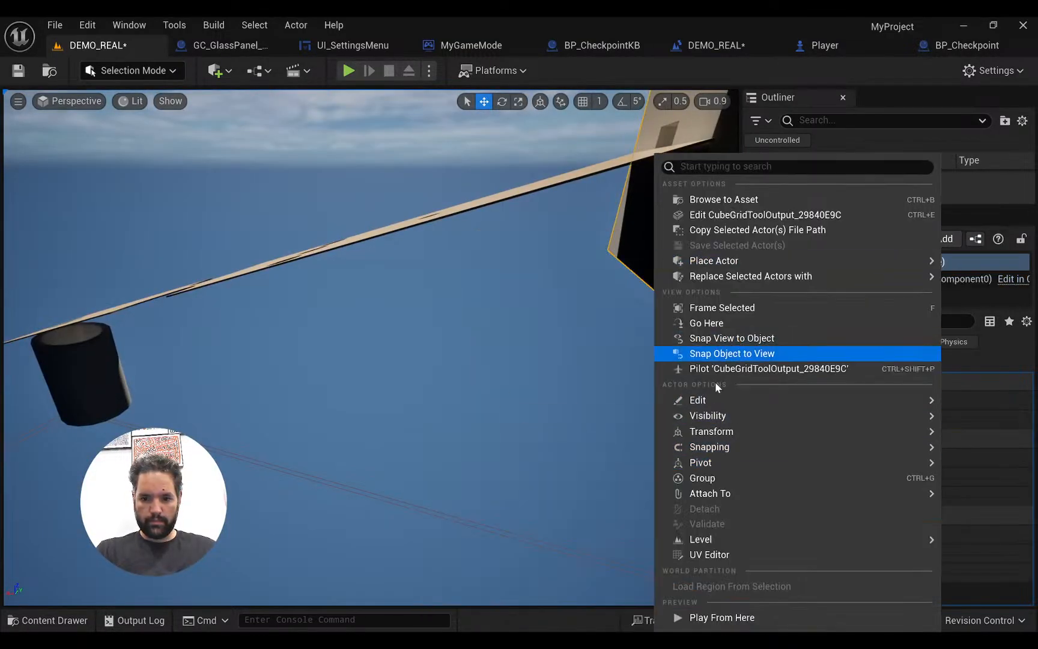
mouse_move(685, 400)
left_click(577, 457)
Scale and move the pasted BP_CheckpointKB6 box so it runs beneath the first part of the wooden plank, and save the level
right_click_drag(498, 343, 536, 313)
key("r")
left_click_drag(491, 339, 437, 321)
right_click_drag(438, 321, 486, 344)
key("w")
key("r")
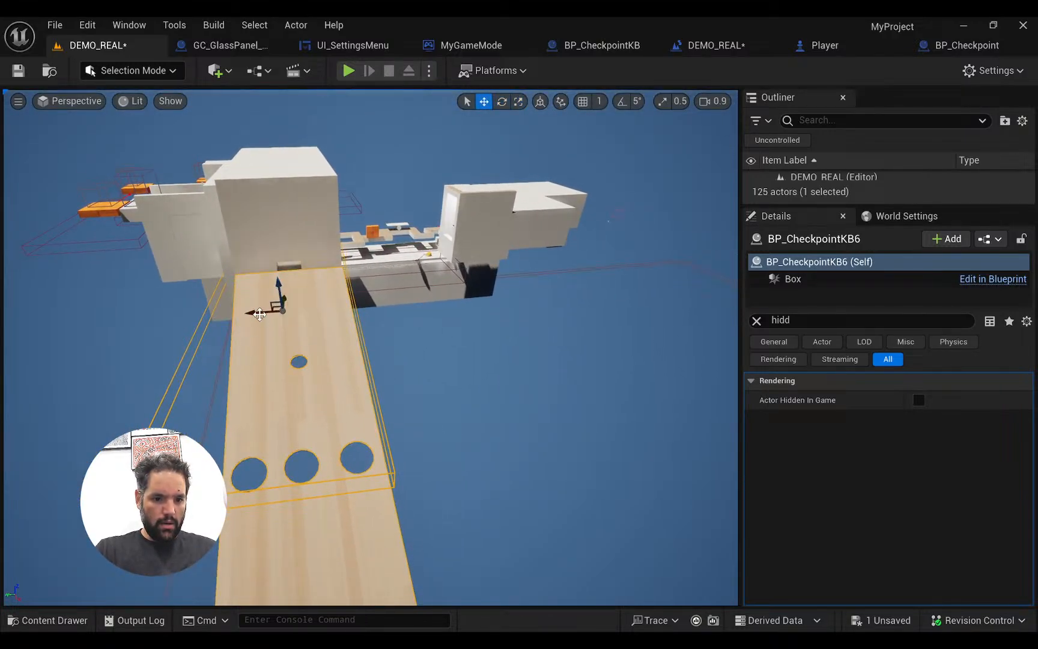
key("ctrl+s")
Move the BP_CheckpointKB6 box lower and lengthen it beneath the plank's cut-outs toward the round pillar, and save the level
right_click_drag(344, 340, 304, 329)
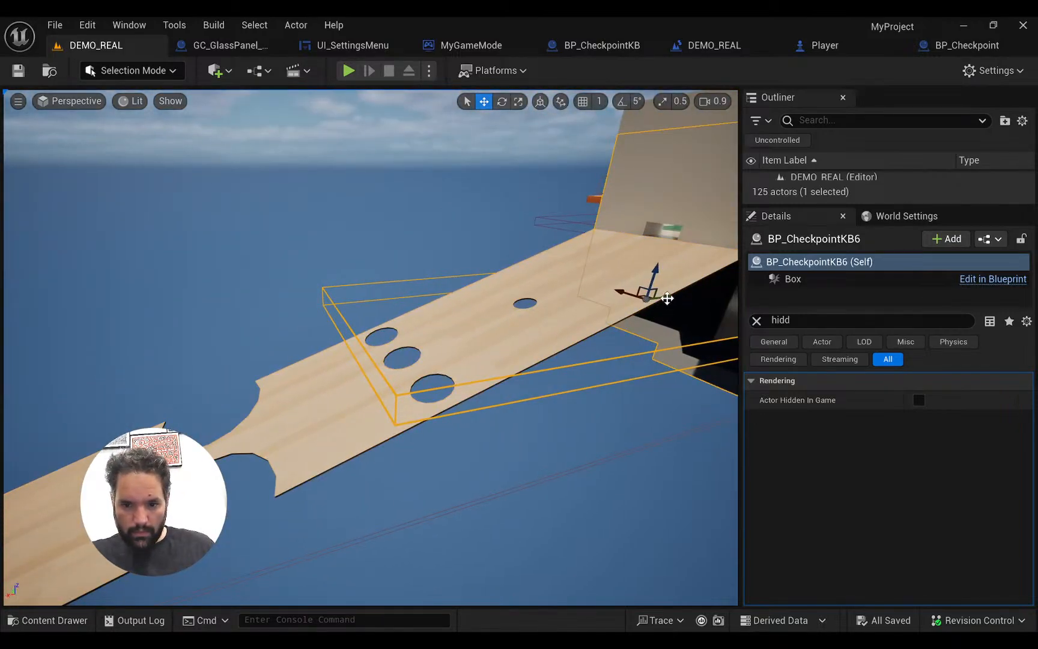
left_click_drag(666, 298, 597, 329)
right_click_drag(310, 338, 325, 340)
key("r")
left_click_drag(281, 316, 281, 419)
right_click_drag(281, 420, 280, 419)
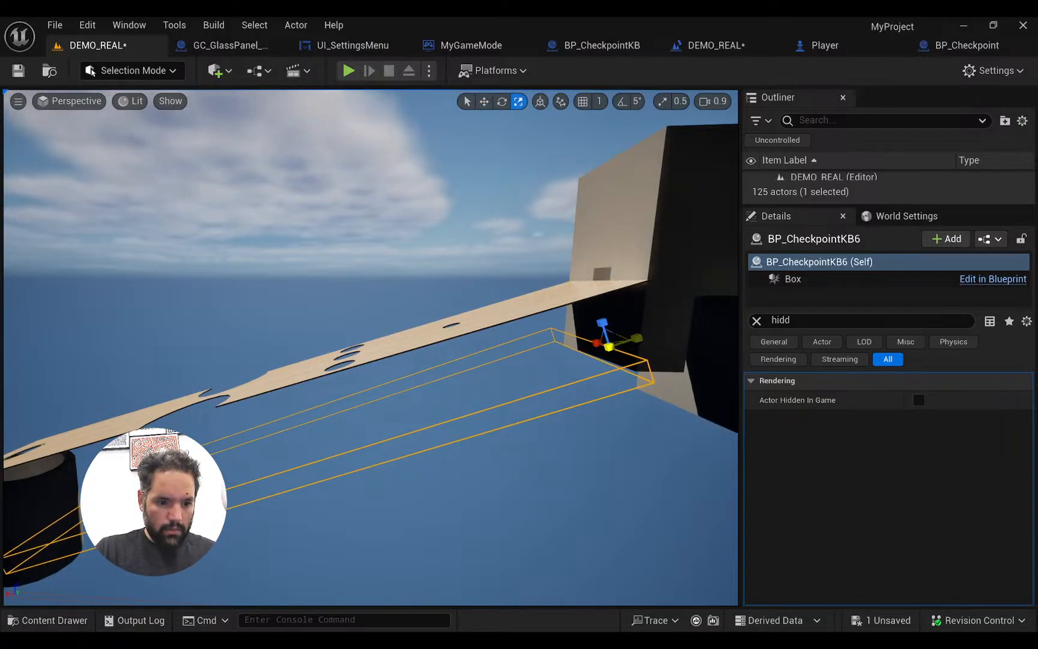
key("ctrl+s")
Fine-tune the BP_CheckpointKB6 box's fit along the wooden plank, and save the level
right_click_drag(284, 313, 214, 397)
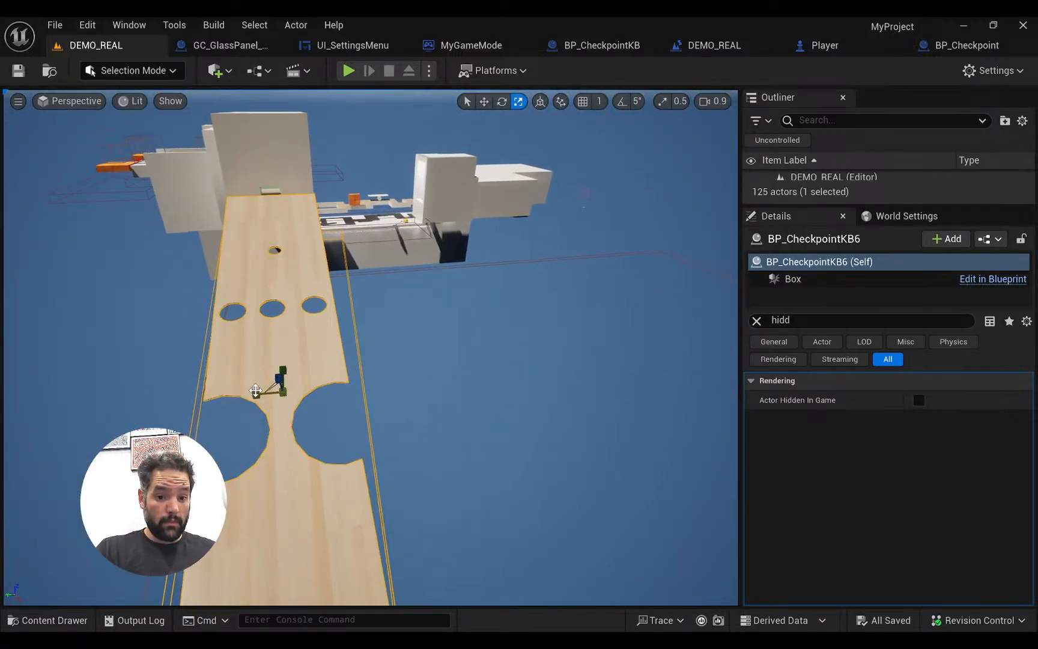
key("ctrl+s")
right_click_drag(255, 396, 349, 358)
key("ctrl+s")
key("ctrl+s")
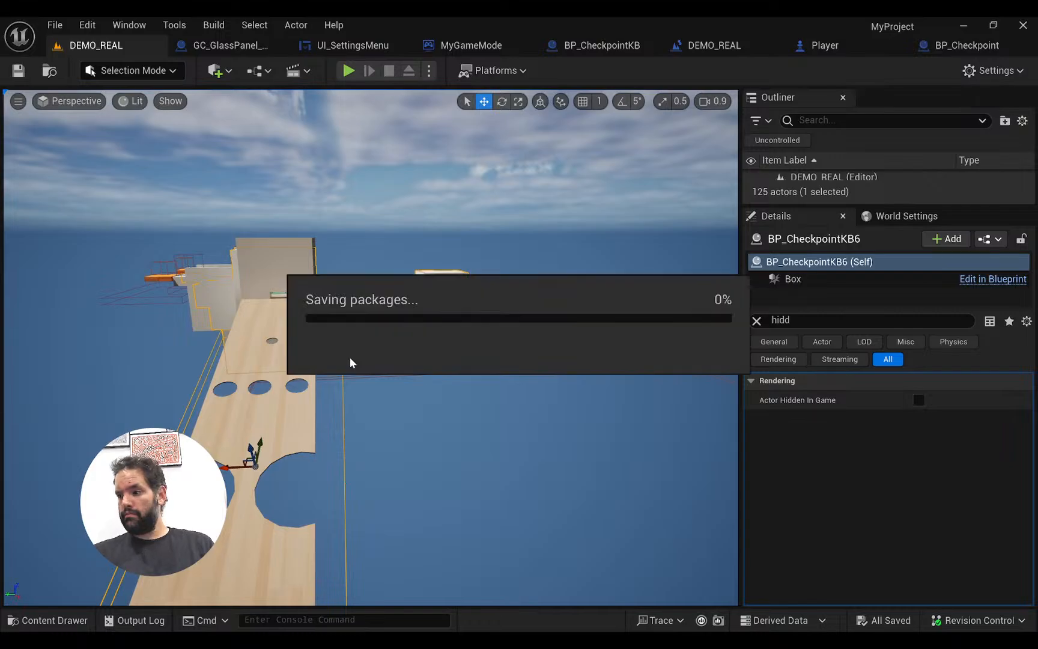
Playtest the level from its start to check the checkpoint volumes, and stop the session
key("alt+p")
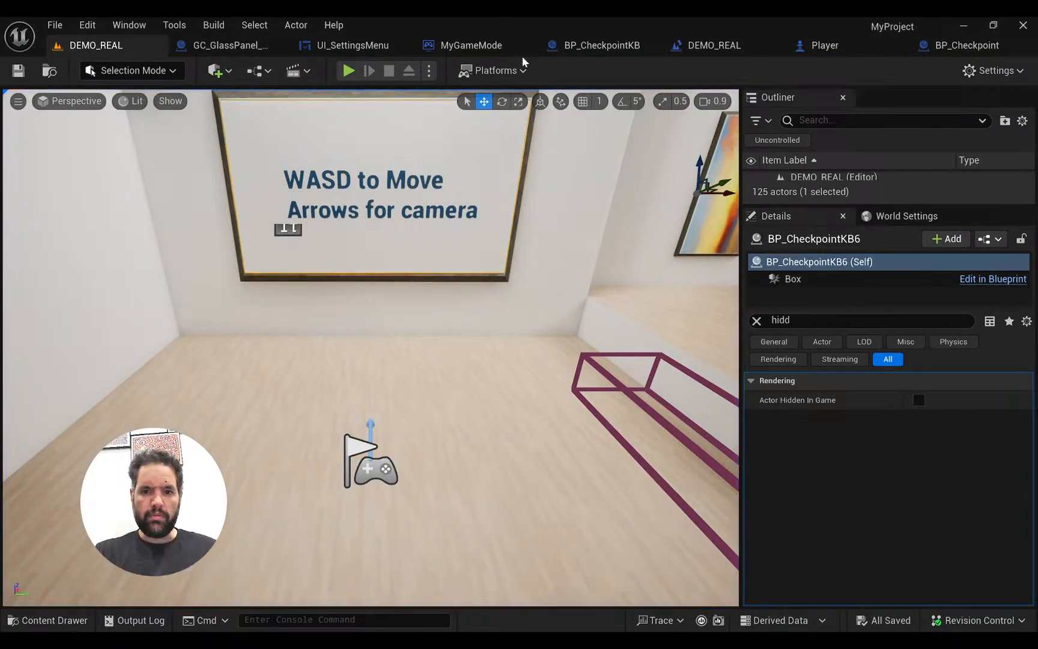
left_click(594, 47)
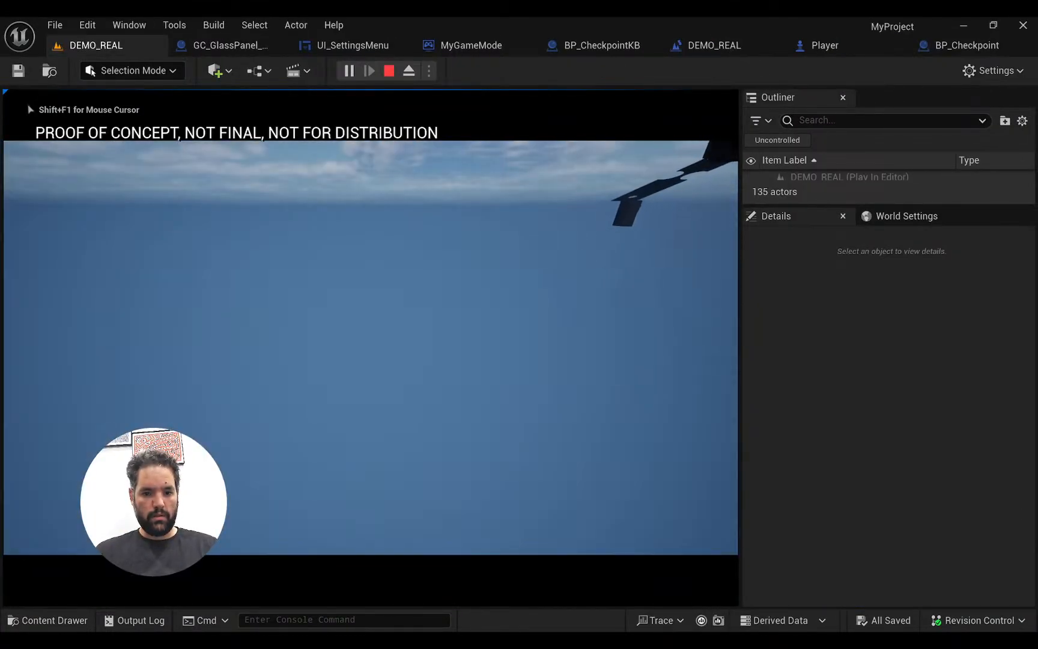
key("Escape")
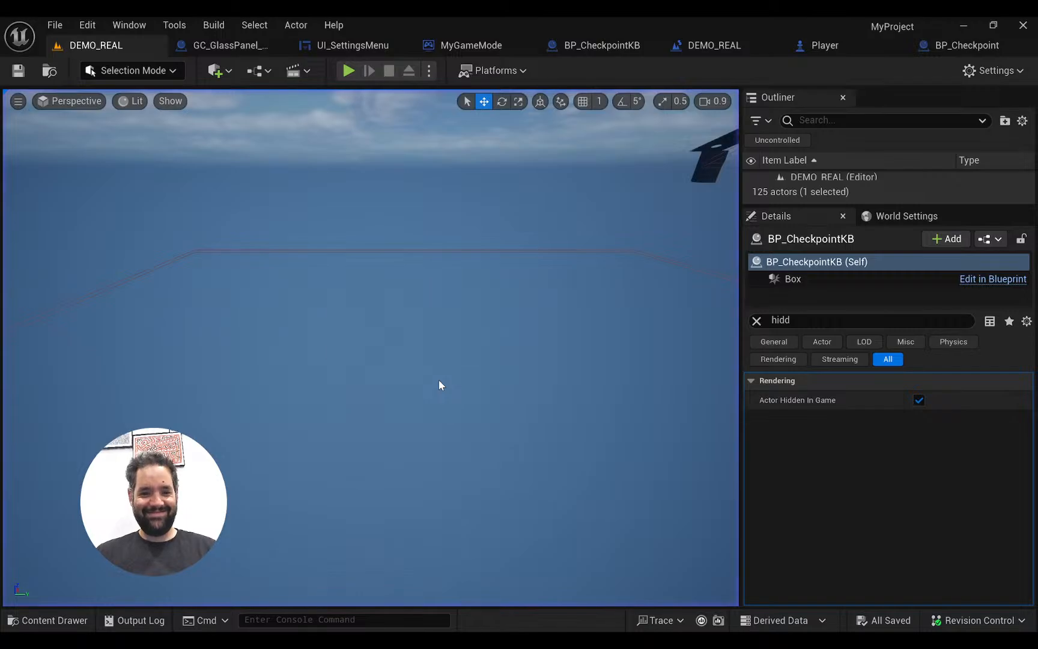
Delete the BP_CheckpointKB volume surrounding the player start in the WASD room, and save the level
key("f")
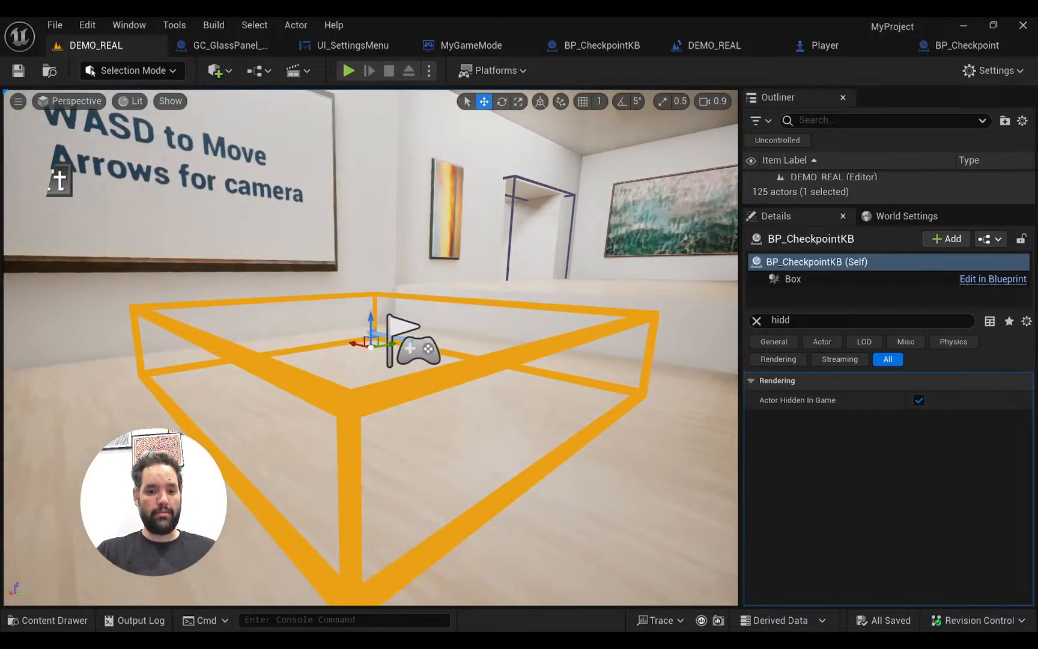
right_click_drag(285, 380, 273, 329)
key("Delete")
left_click(280, 273)
right_click_drag(387, 340, 336, 312)
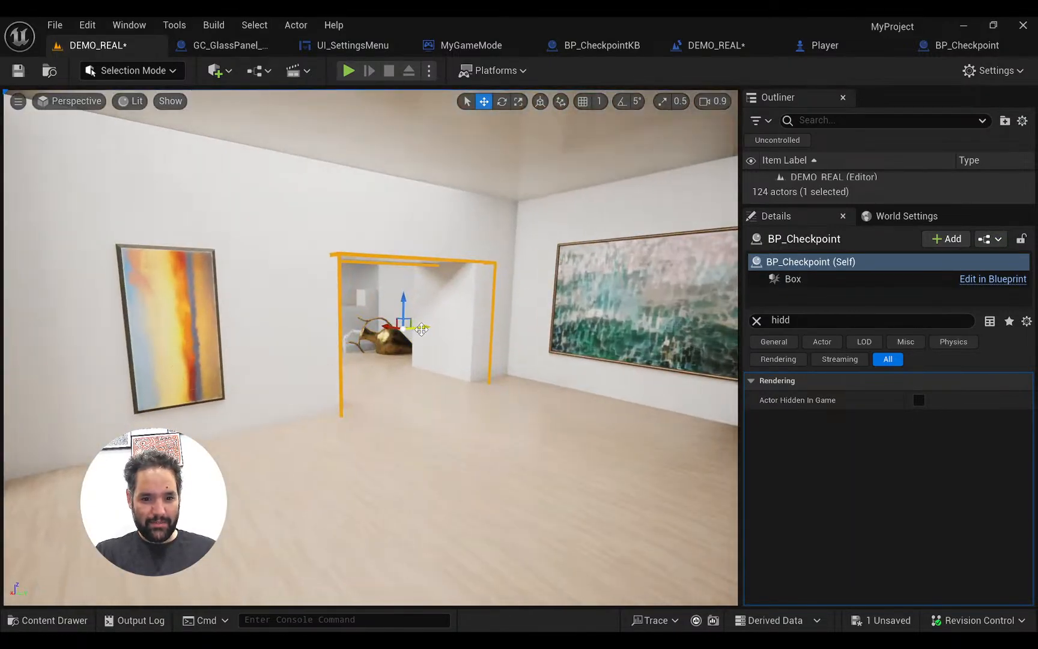
right_click_drag(238, 369, 109, 367)
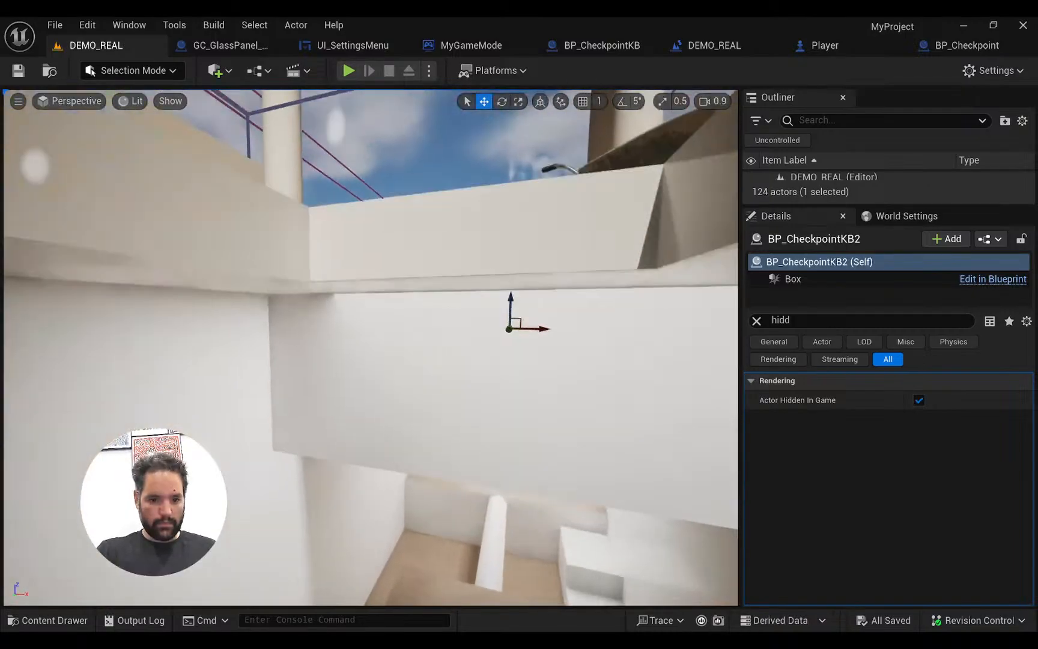
right_click_drag(370, 347, 437, 311)
left_click(160, 353)
Playtest the level from the WASD room through the gallery rooms and past the torso statues to the outdoor plank
key("alt+p")
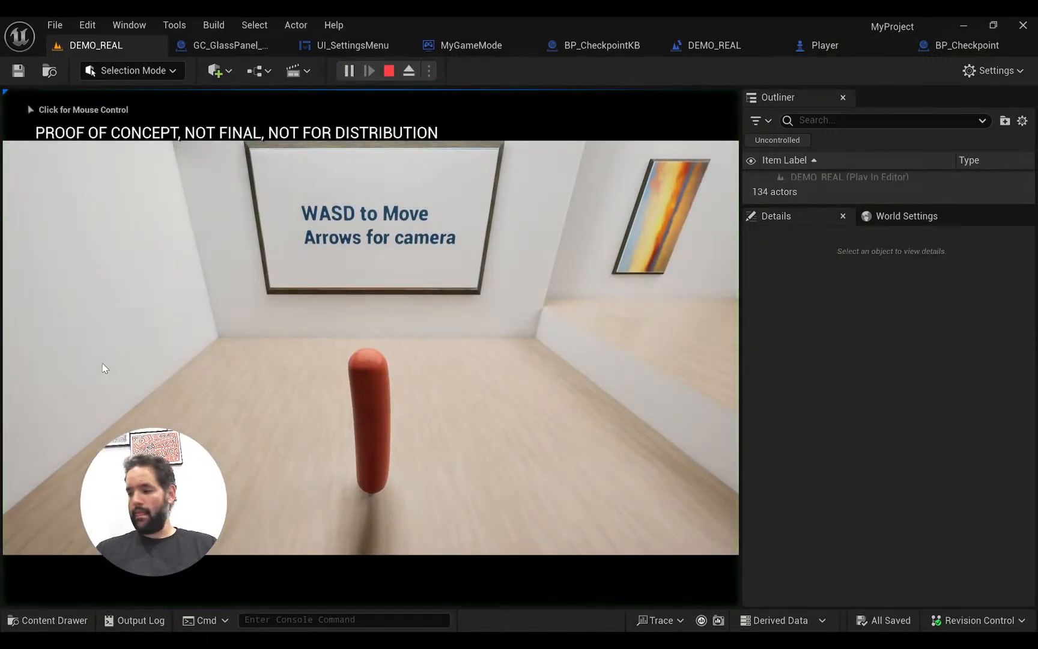
left_click(102, 368)
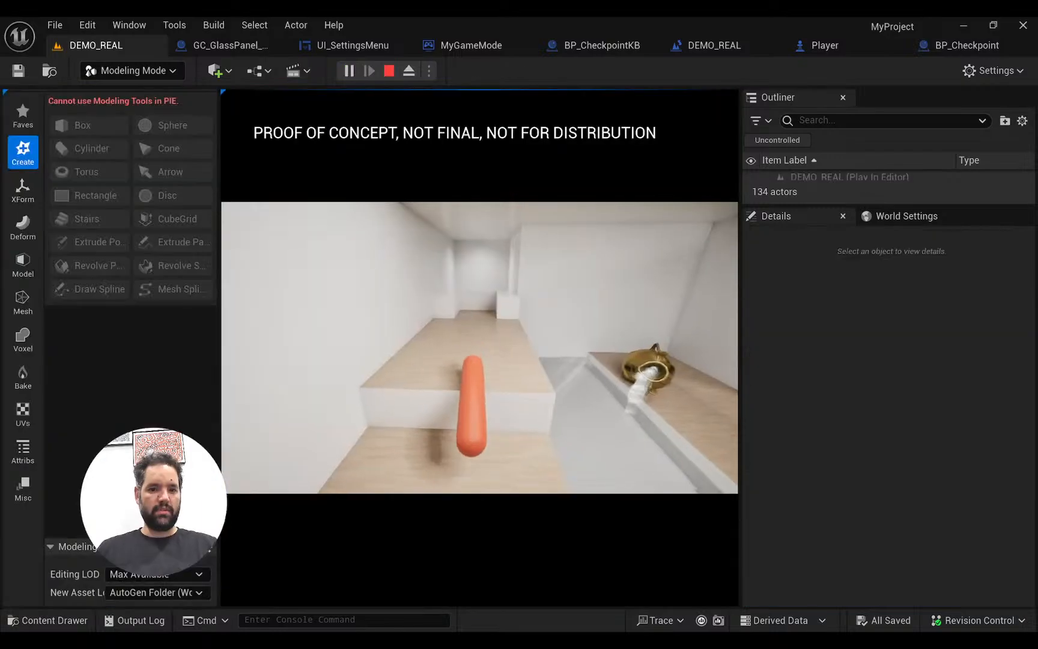
key("w")
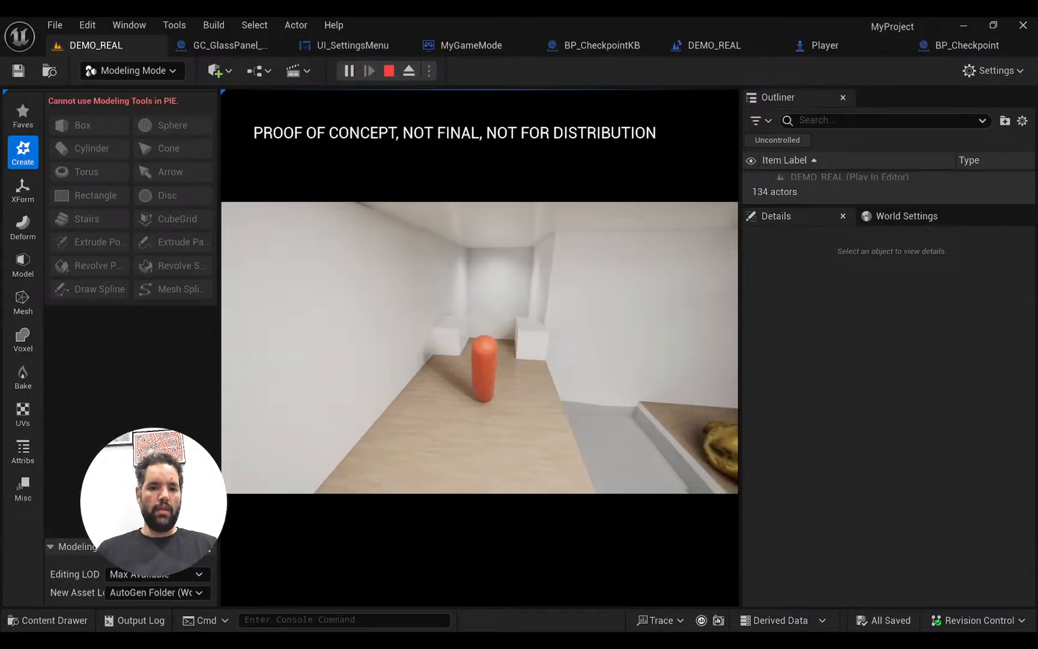
key("w")
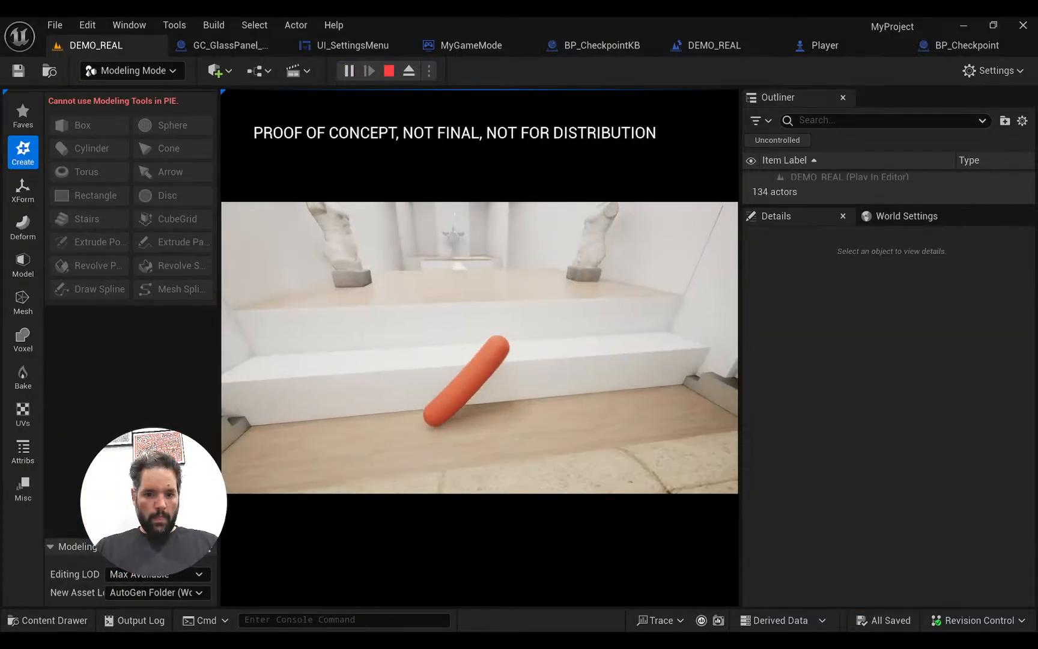
key("w")
key("w")
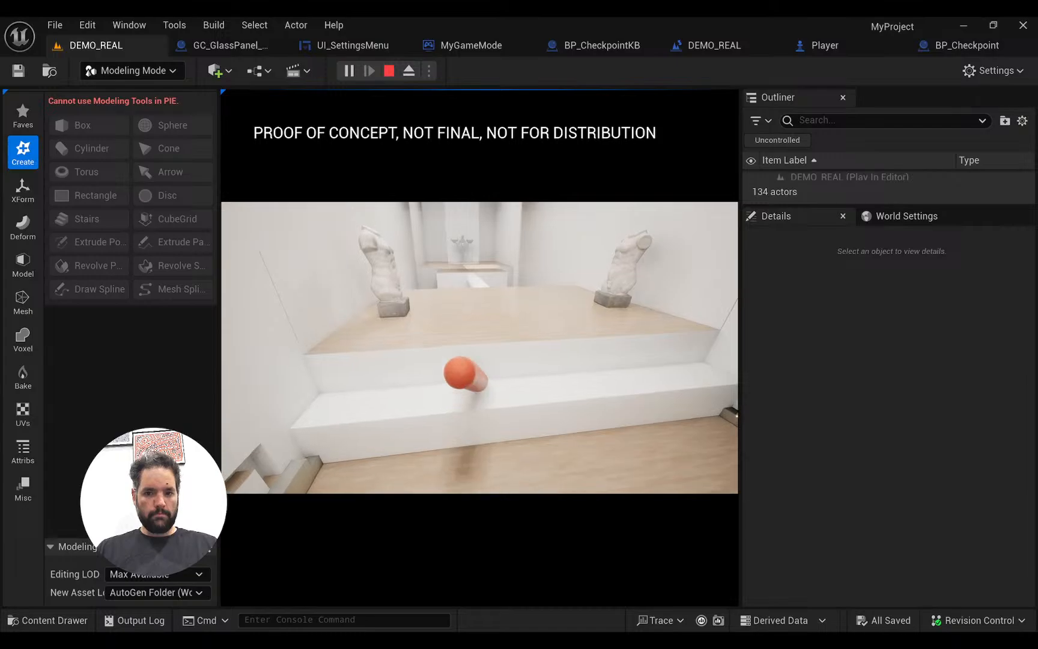
key("w")
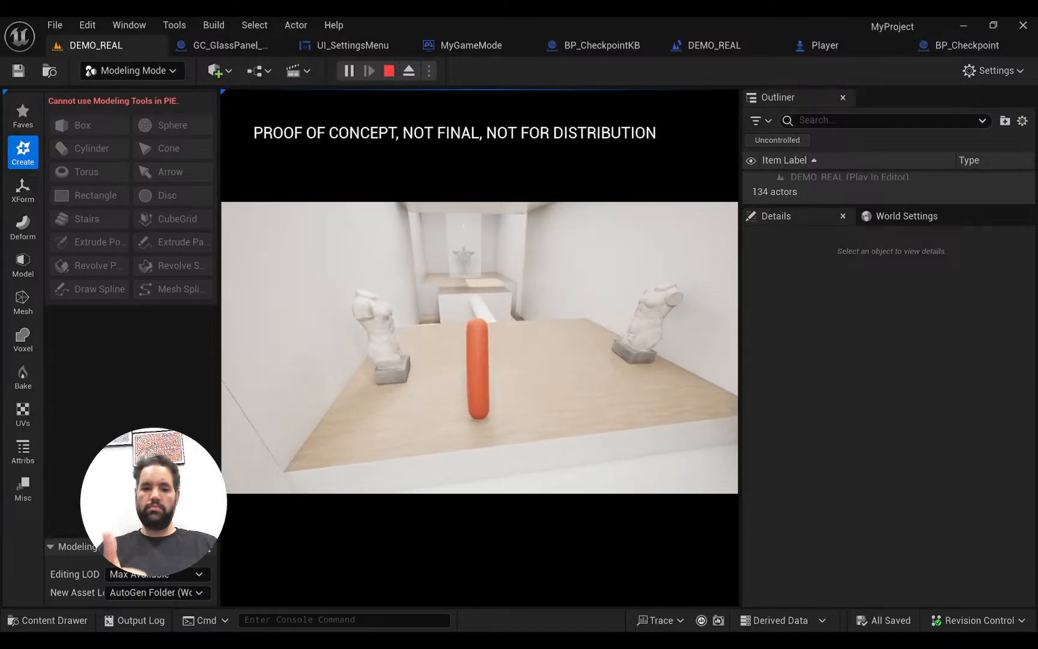
key("w")
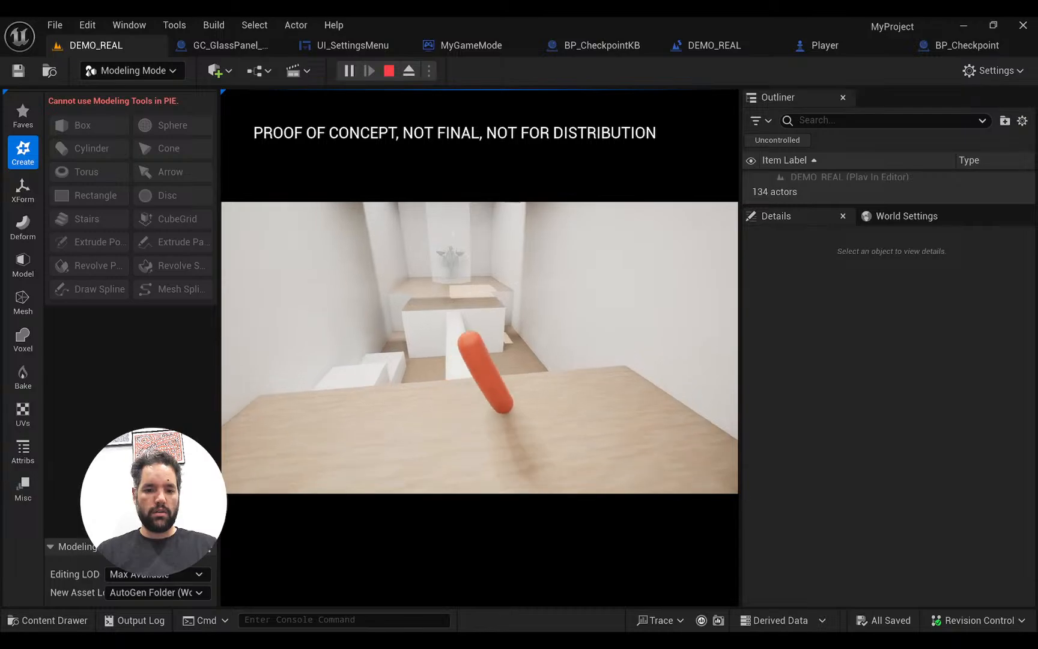
key("w")
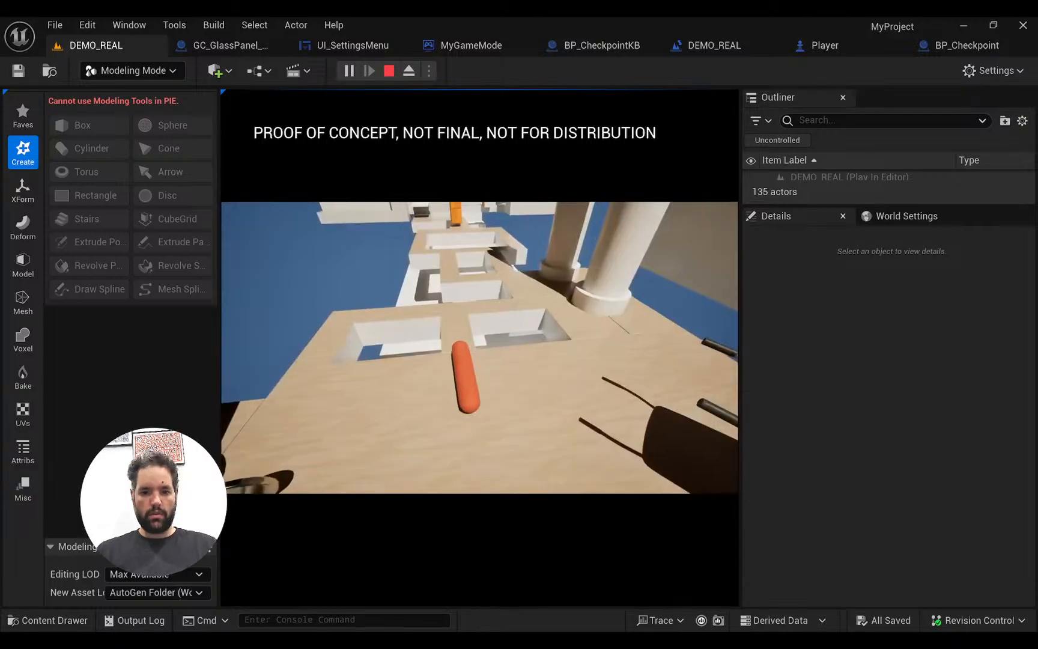
Guide the player across the wooden plank's cut-outs past the round pillars, and stop the play session
key("w")
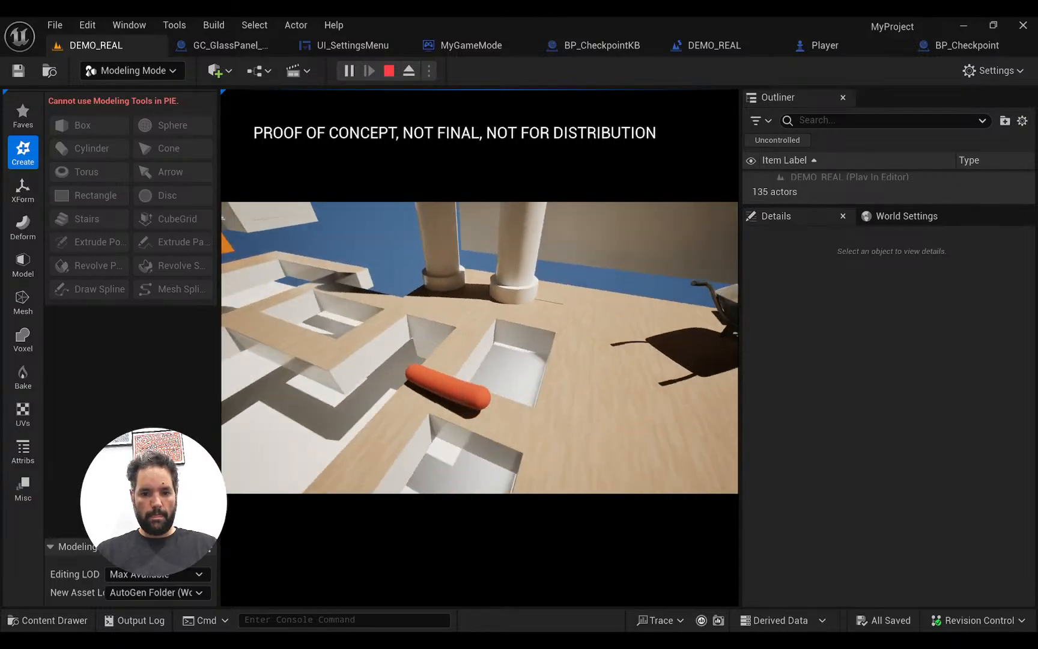
key("w")
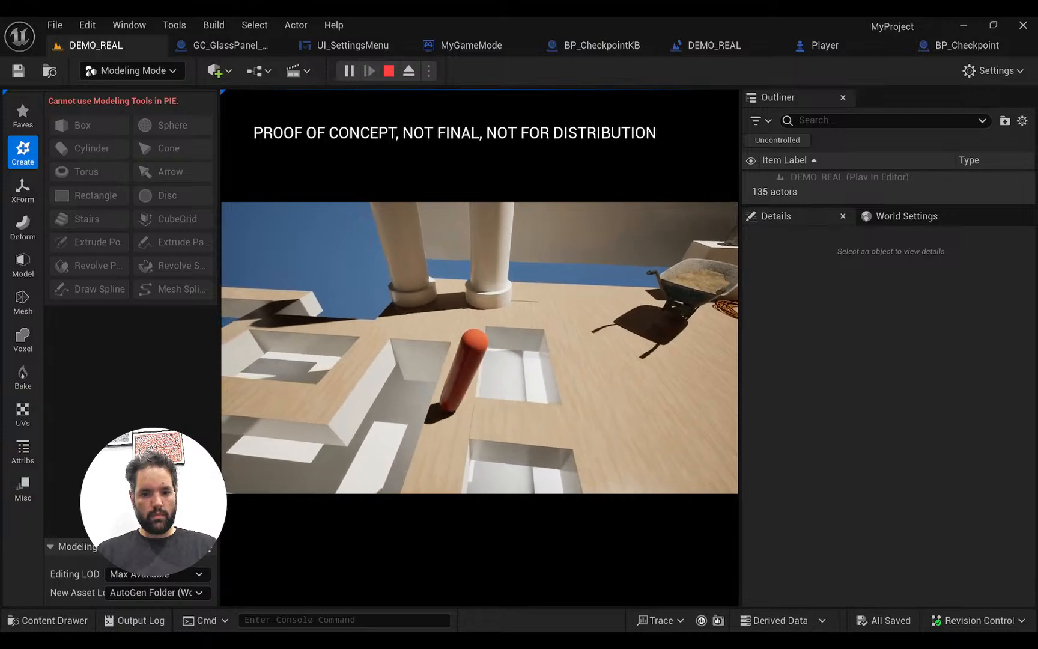
key("w")
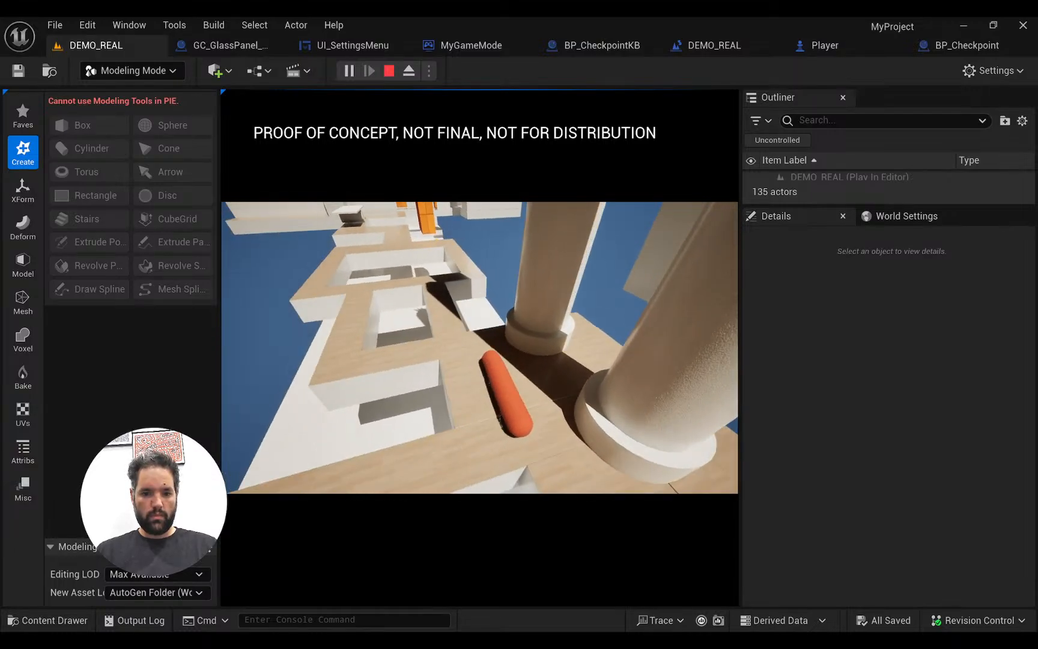
key("w")
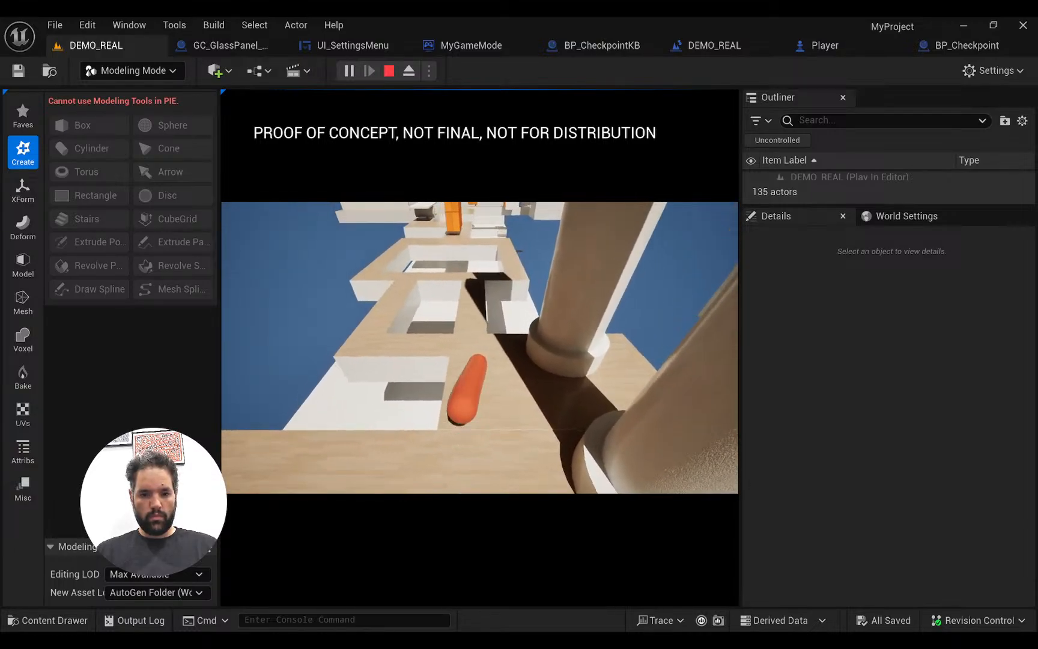
key("w")
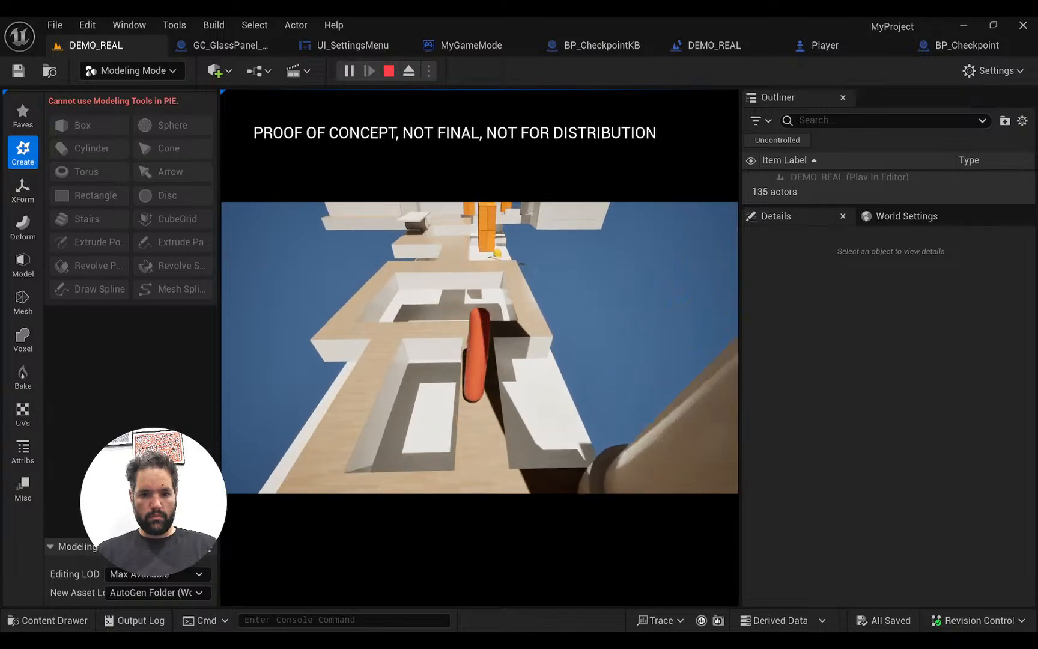
key("Escape")
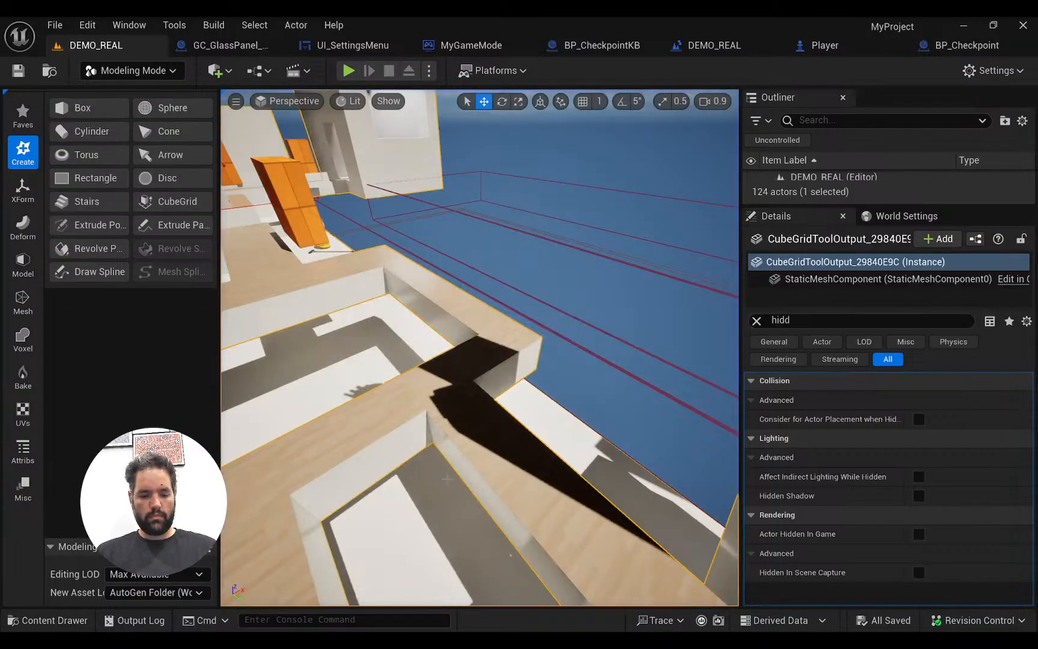
Switch to the Weenie to-do list in Notion and check off the save checkpoint debug feature under BUGS
key("s")
right_click_drag(442, 363, 382, 321)
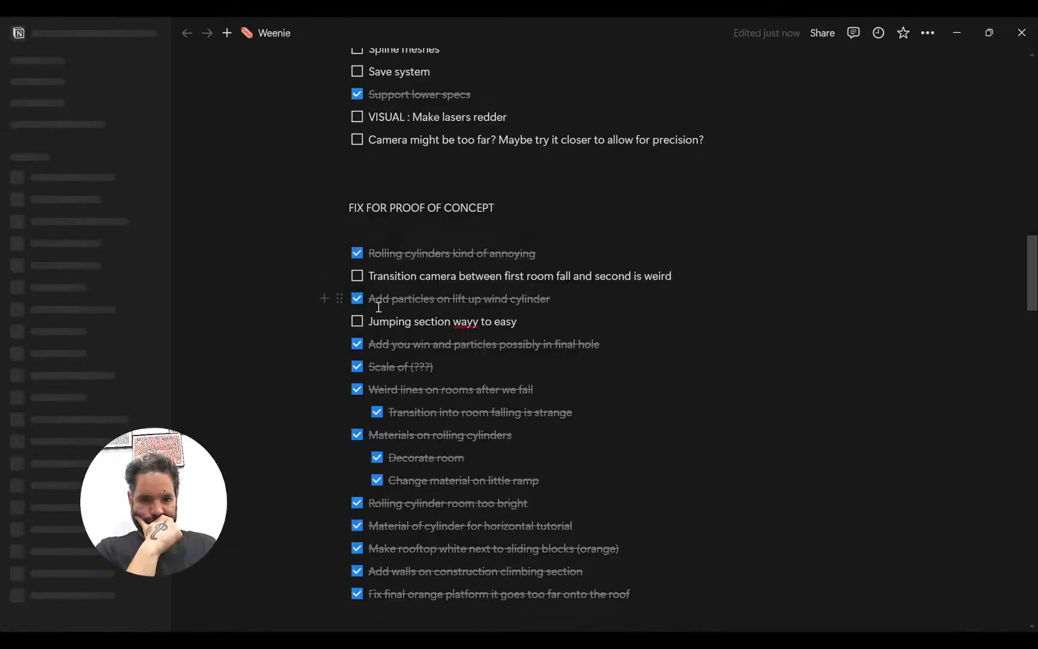
scroll(1034, 281, "up", 2)
left_click_drag(1034, 281, 1035, 123)
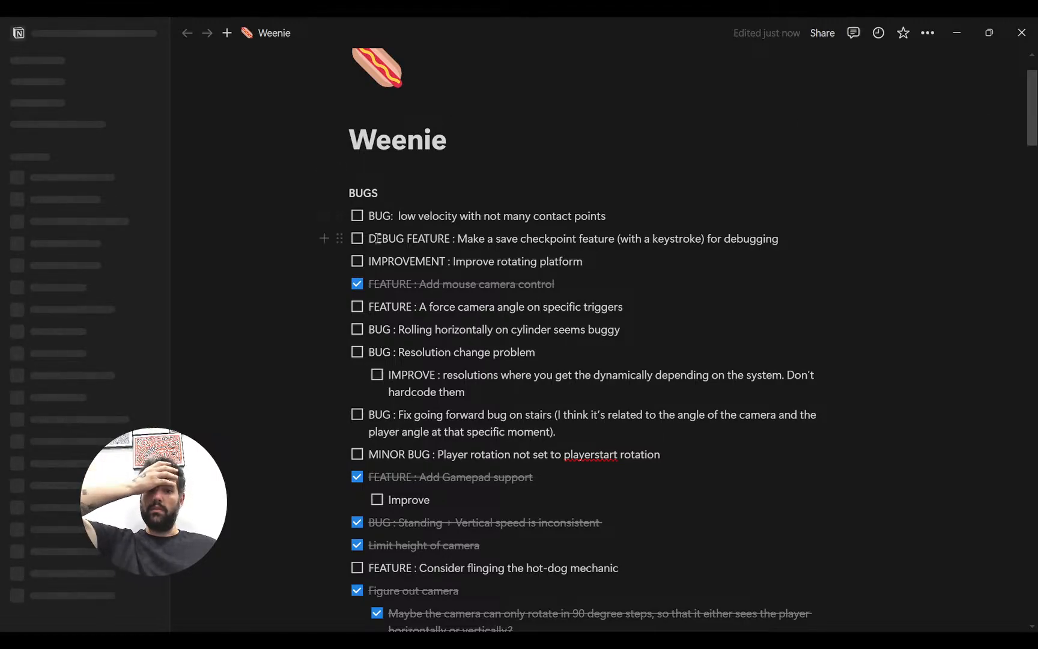
left_click(357, 239)
left_click(641, 218)
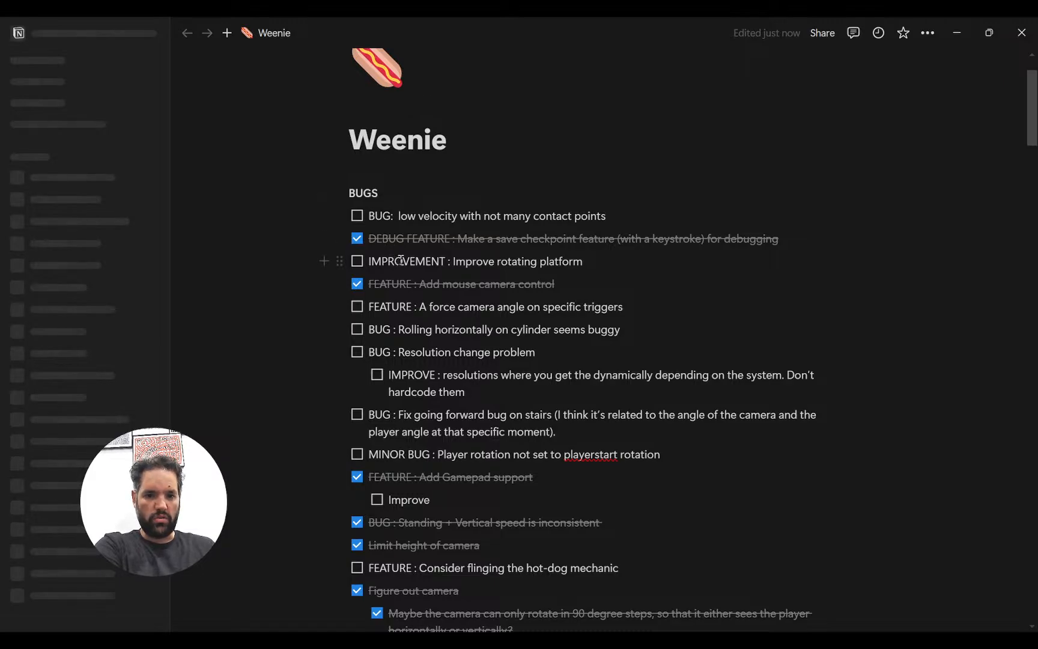
Review the remaining open bugs and features in the Weenie list, and switch back to Unreal Editor
left_click(646, 330)
left_click(589, 359)
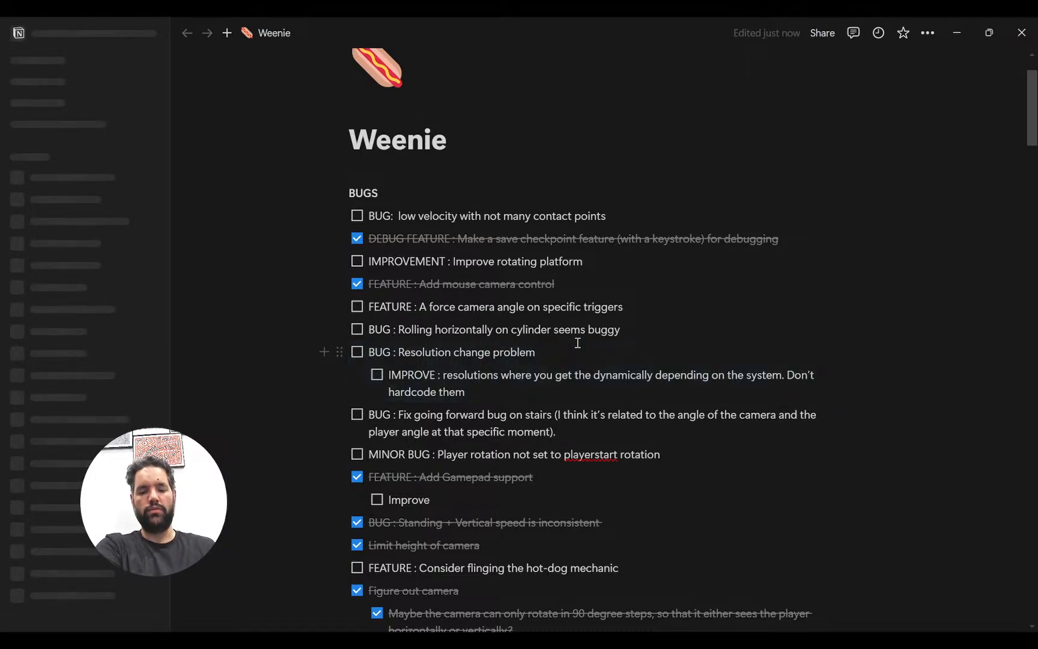
scroll(544, 360, "down", 1)
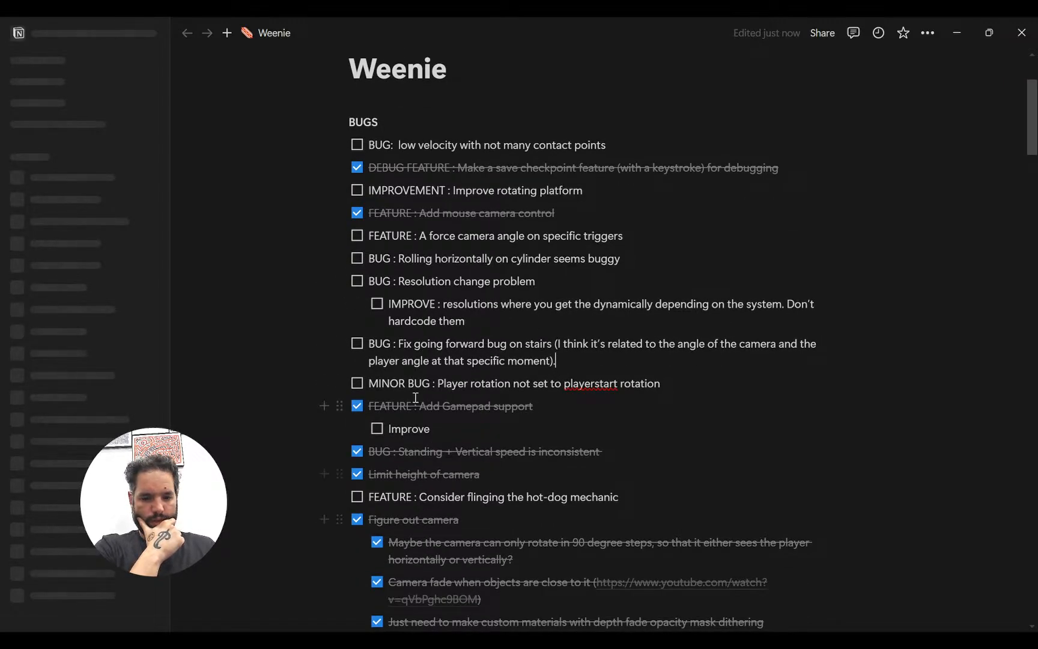
scroll(421, 361, "down", 2)
left_click(674, 243)
scroll(674, 243, "down", 2)
left_click(648, 235)
scroll(647, 212, "down", 3)
mouse_move(397, 640)
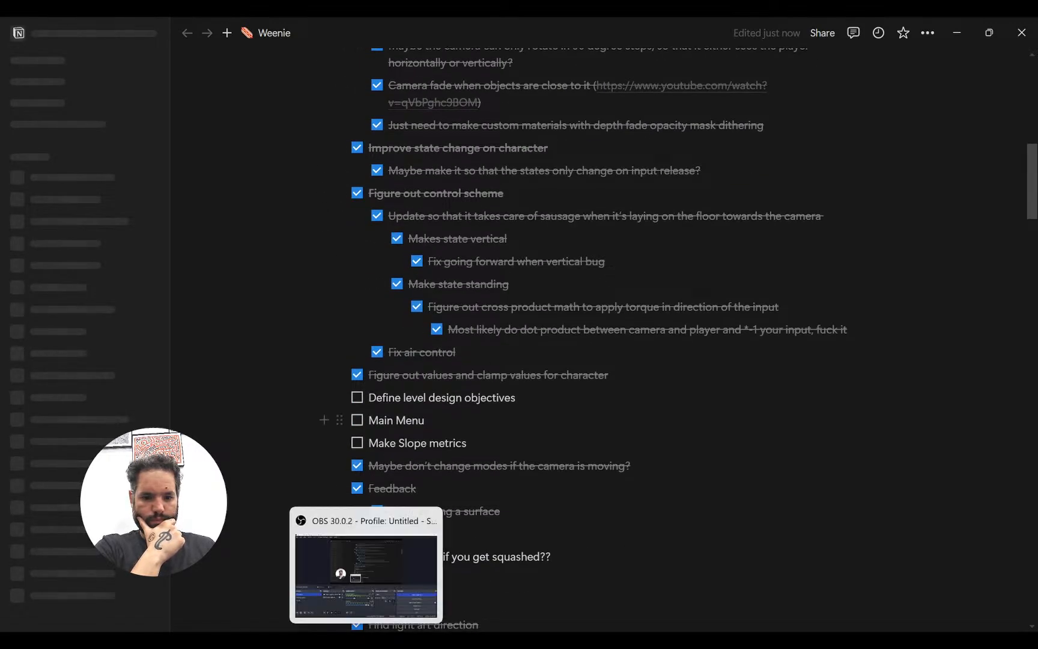
left_click(398, 570)
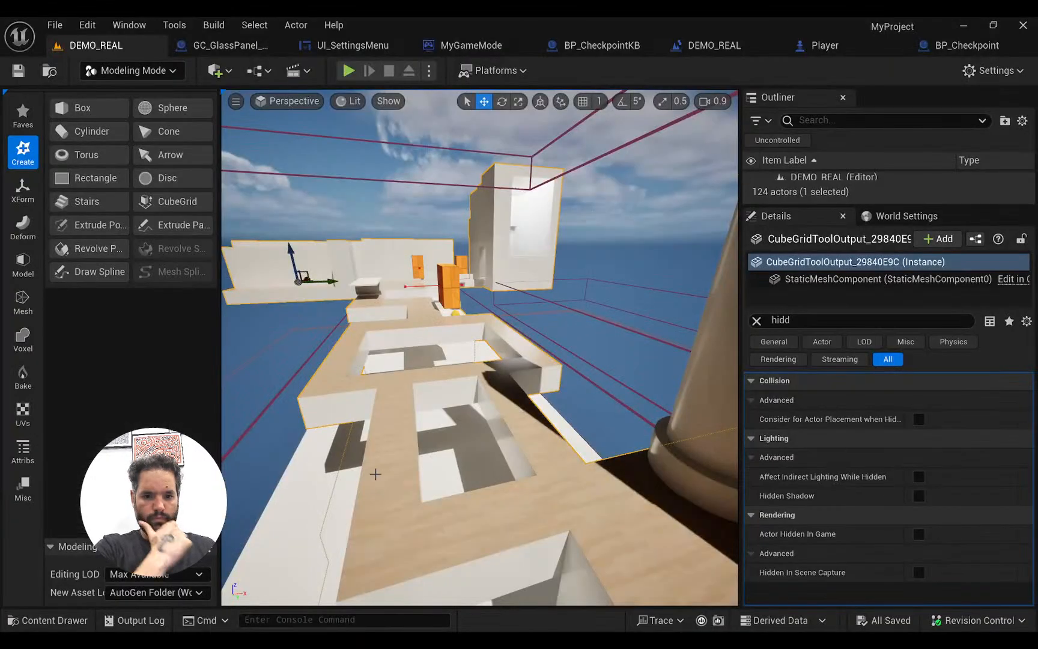
Save the level and examine the course beyond the wooden plank, including the railed room and the neighbouring building
key("ctrl+s")
key("w")
right_click_drag(317, 399, 421, 426)
key("w")
mouse_move(288, 385)
right_mouse_down()
mouse_move(360, 391)
mouse_move(287, 404)
right_mouse_up()
key("w")
mouse_move(400, 396)
right_mouse_down()
mouse_move(378, 390)
mouse_move(400, 395)
right_mouse_up()
key("s")
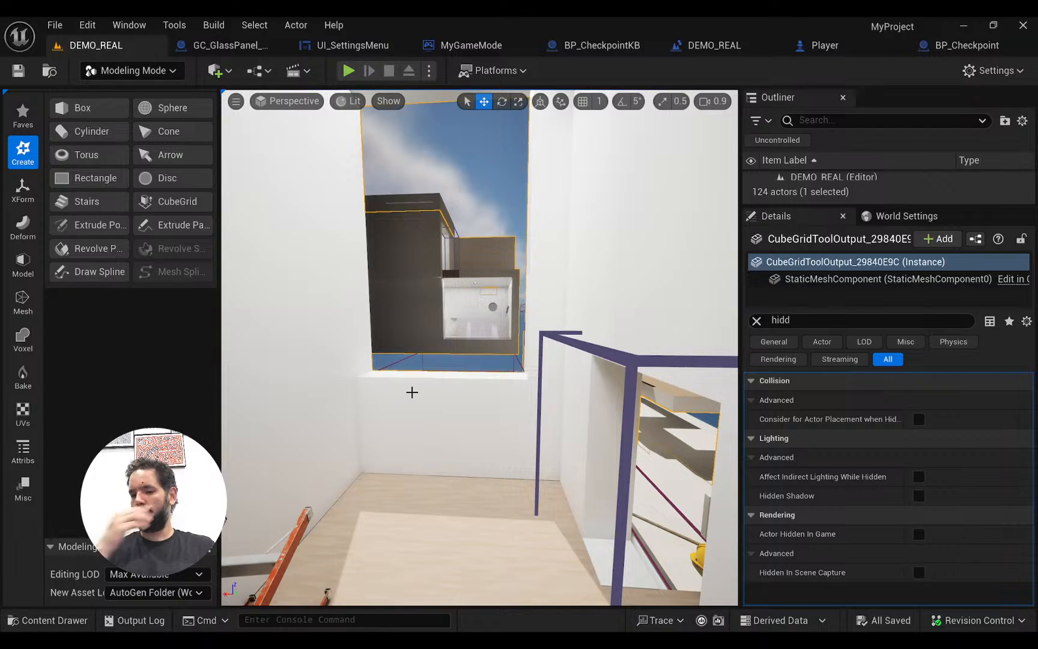
right_click_drag(412, 392, 468, 375)
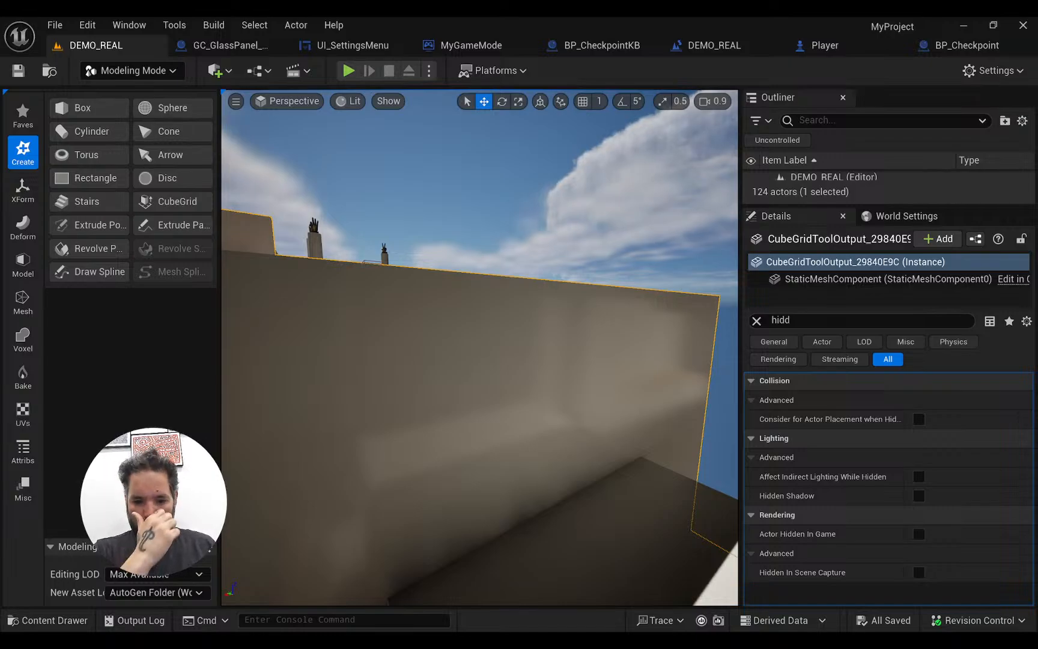
Switch to OBS and turn the Video Capture Device source's visibility off and back on in the Streaming scene
left_click(402, 639)
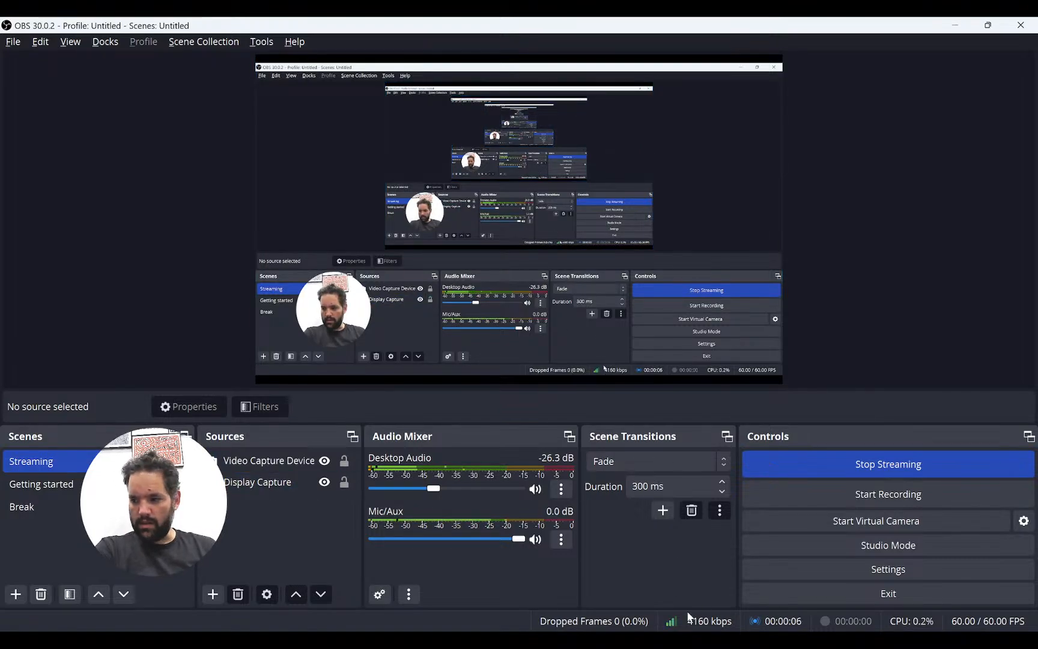
key("alt+Tab")
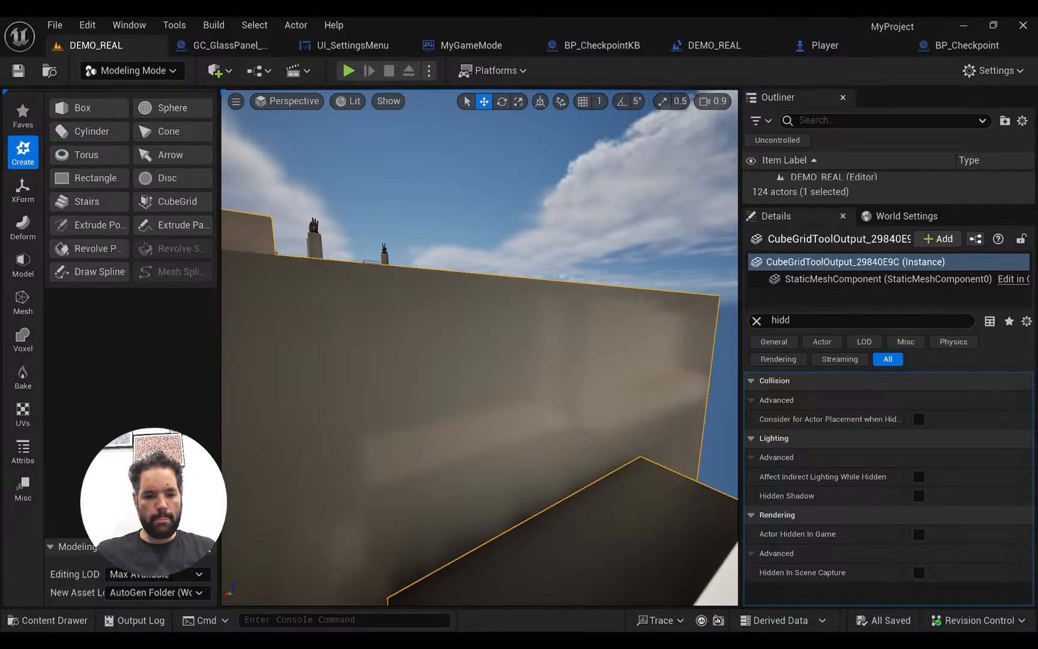
key("alt+Tab")
left_click(324, 460)
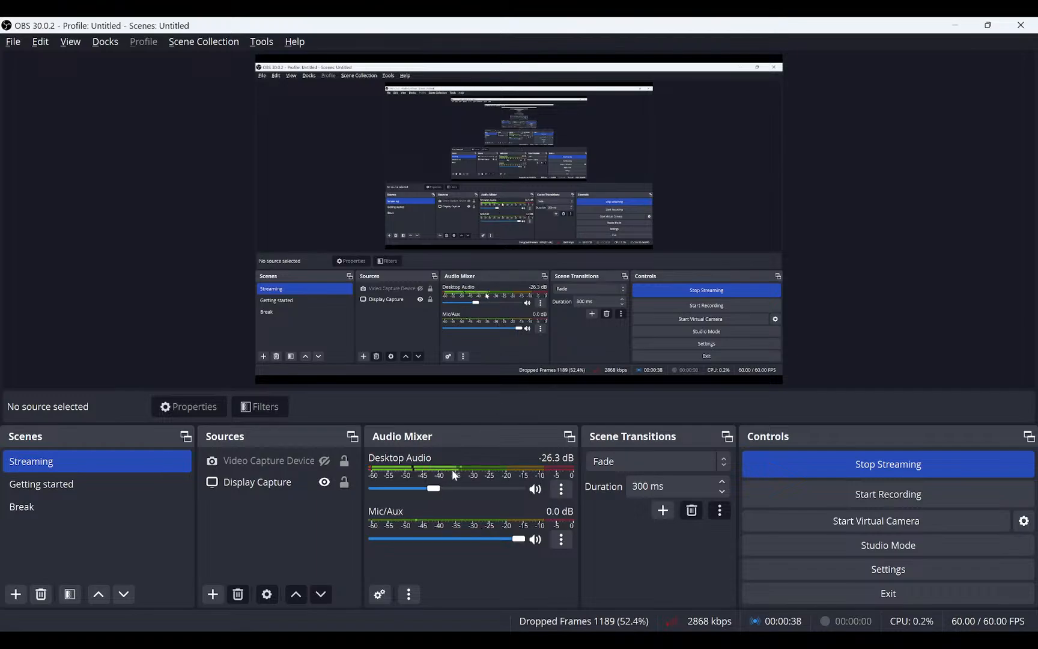
left_click(299, 480)
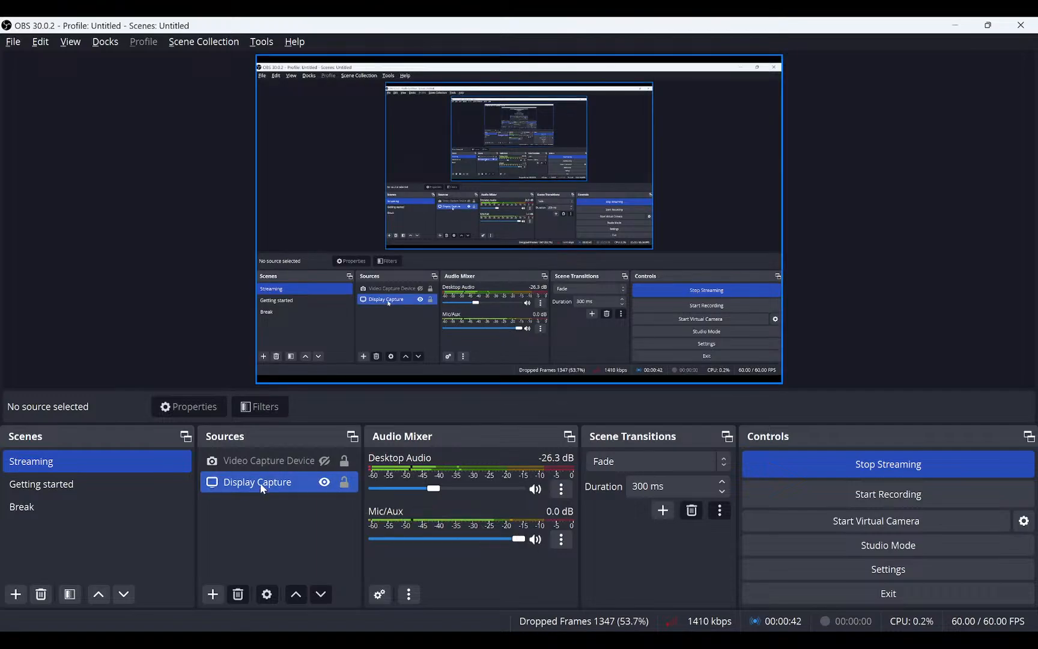
left_click(324, 462)
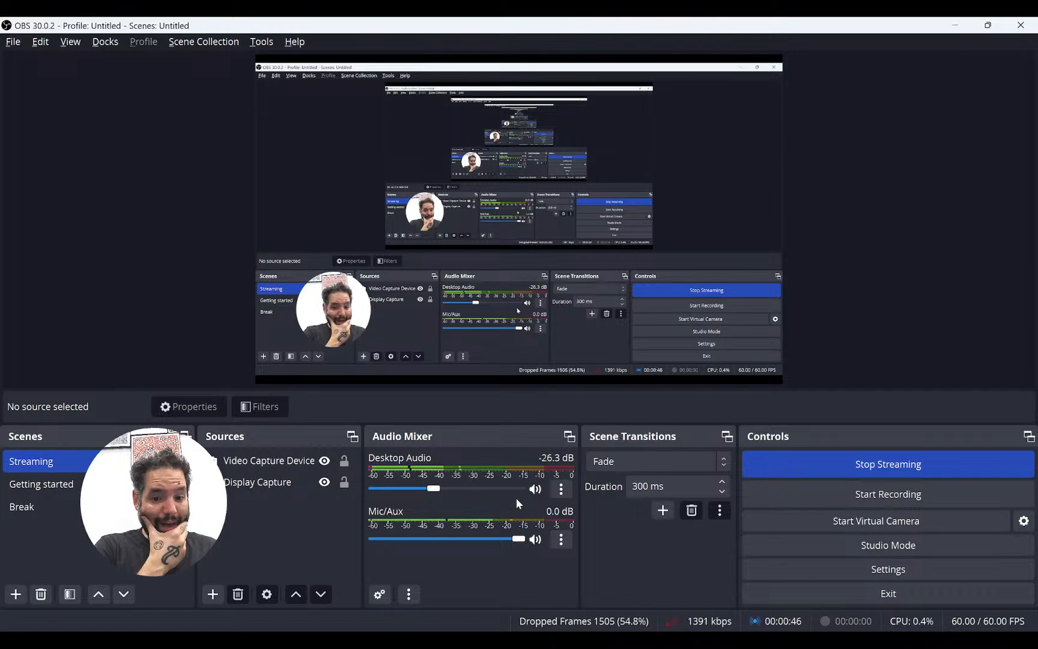
left_click(40, 504)
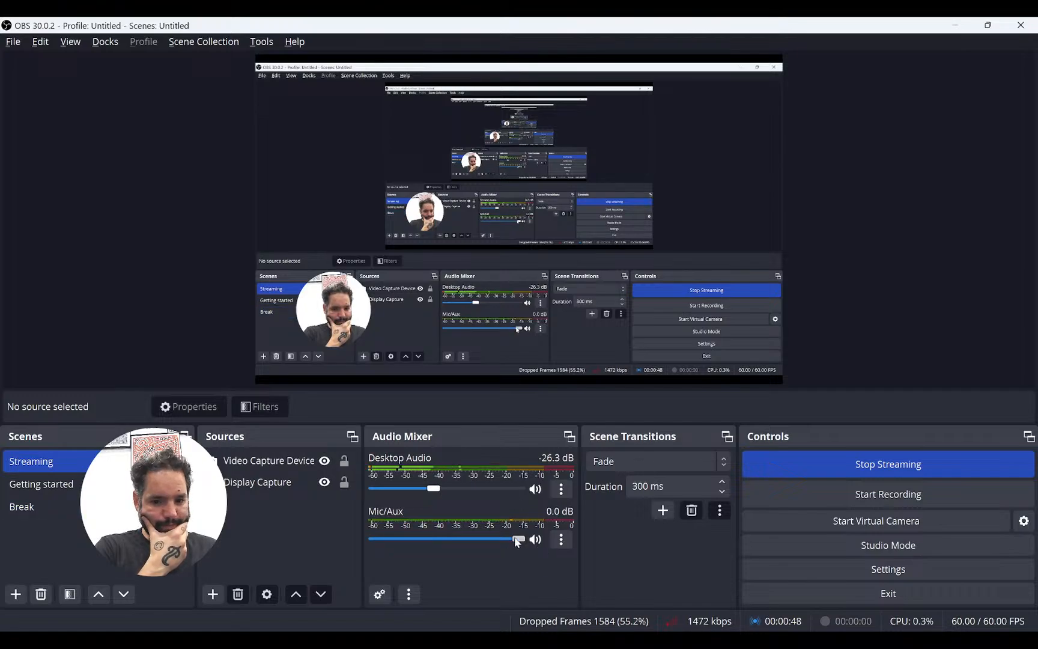
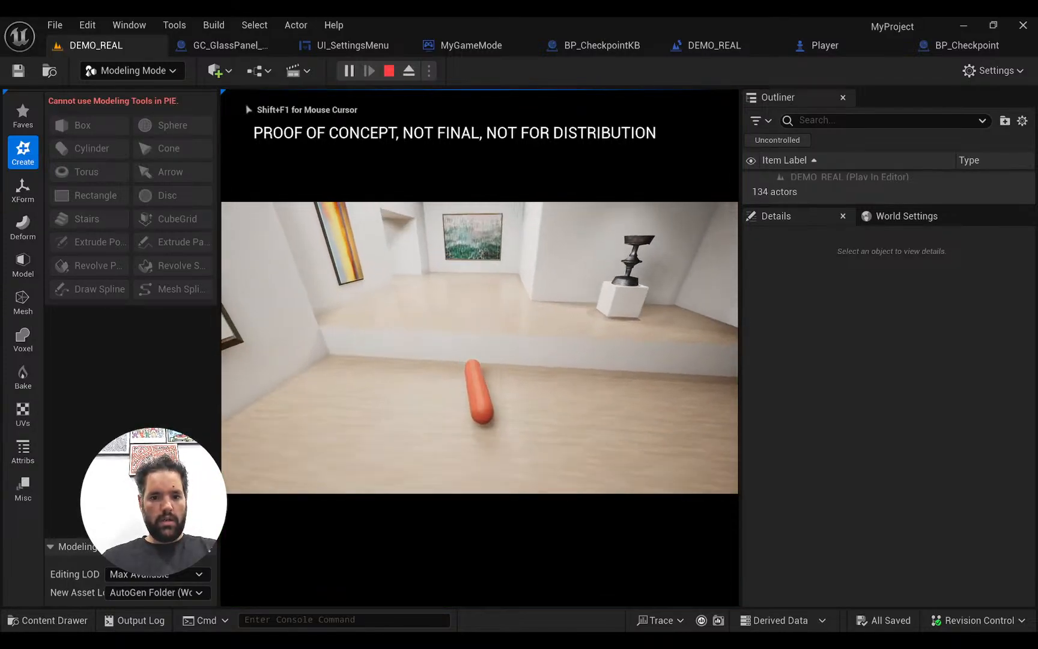
Playtest the gallery section, moving the sausage past the paintings and the gold sculpture and up the wooden steps
key("w")
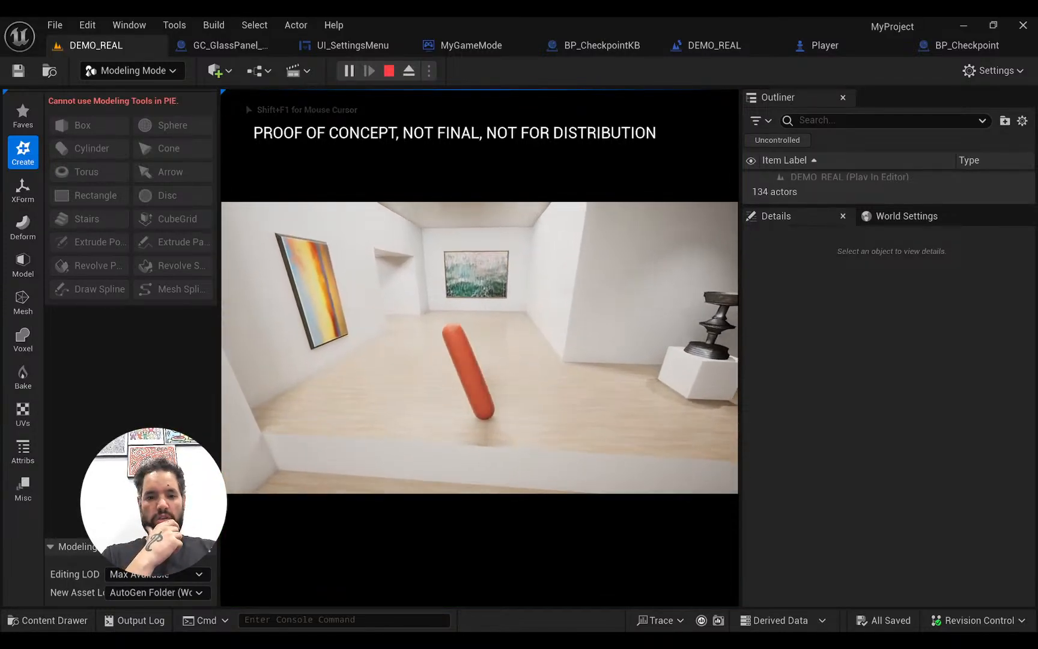
key("w")
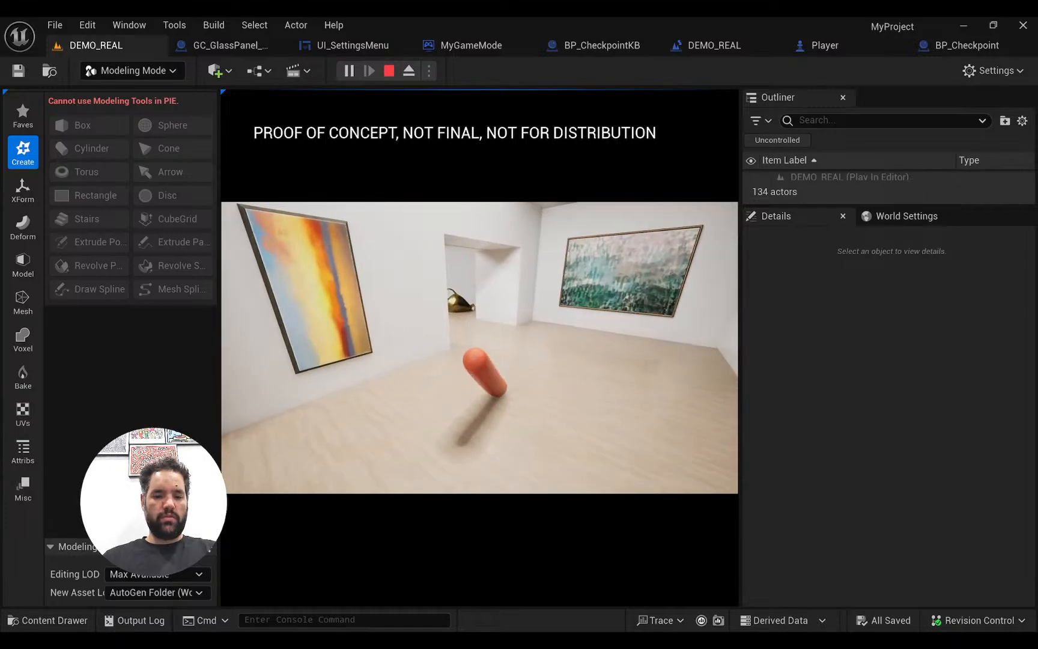
key("w")
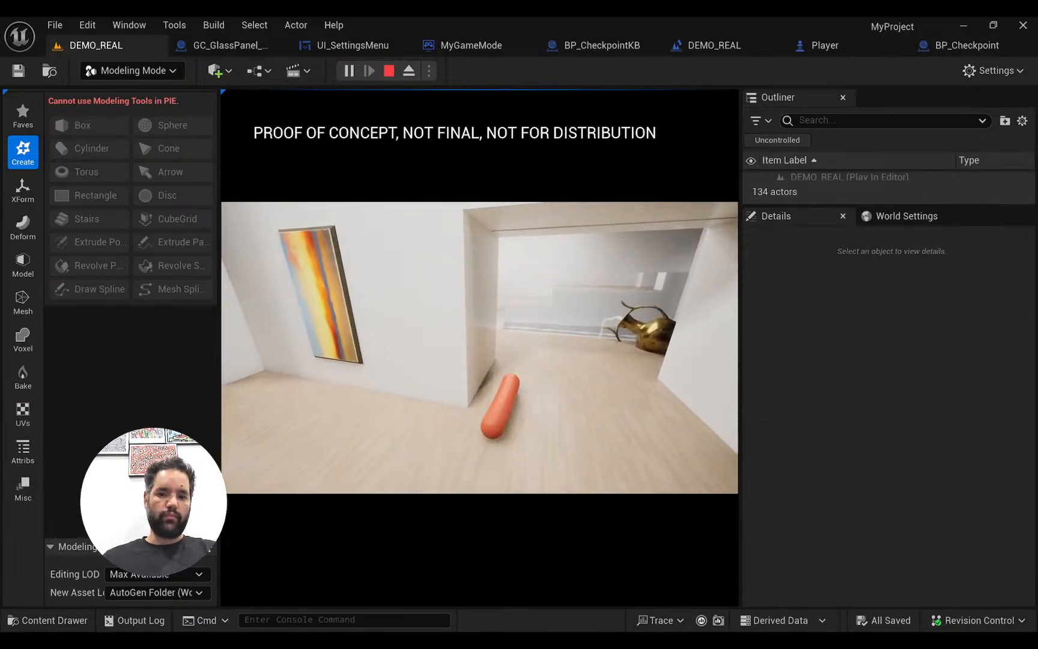
key("w")
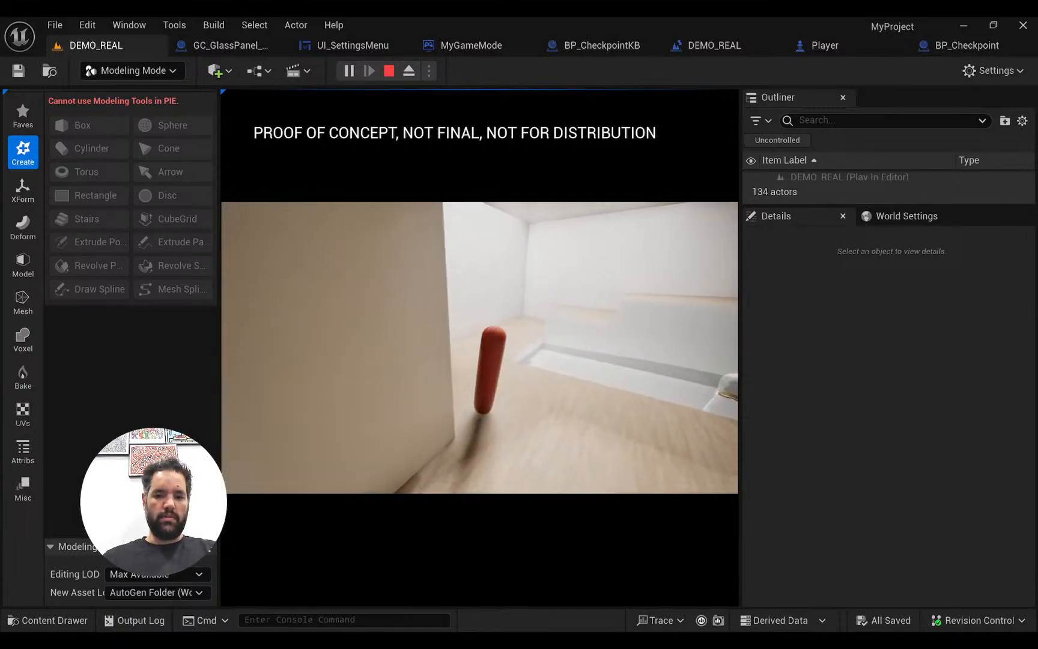
key("w")
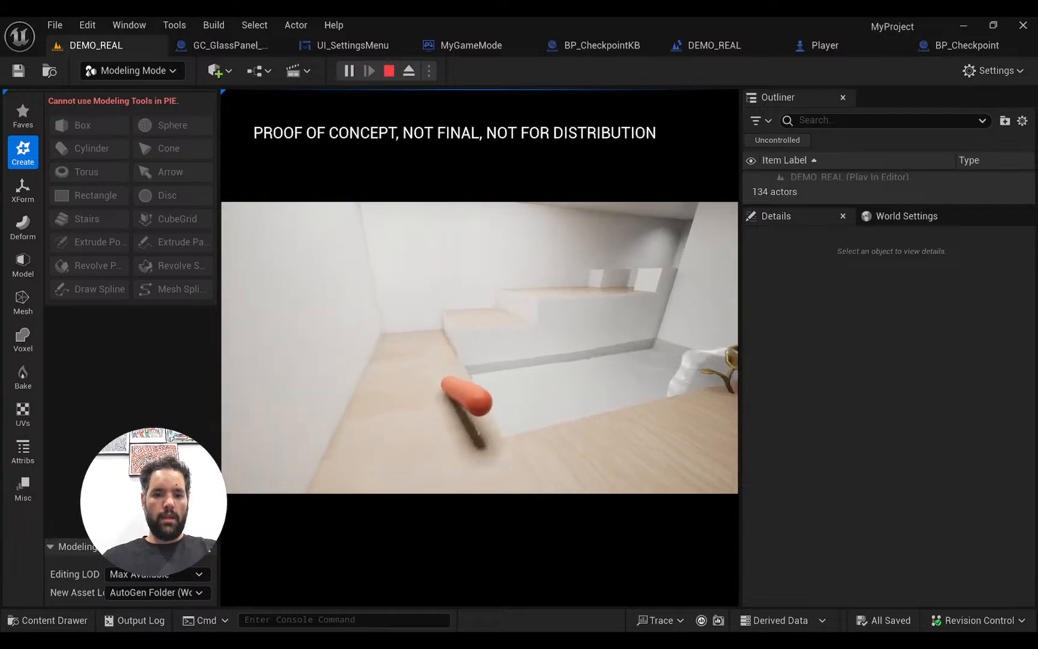
key("w")
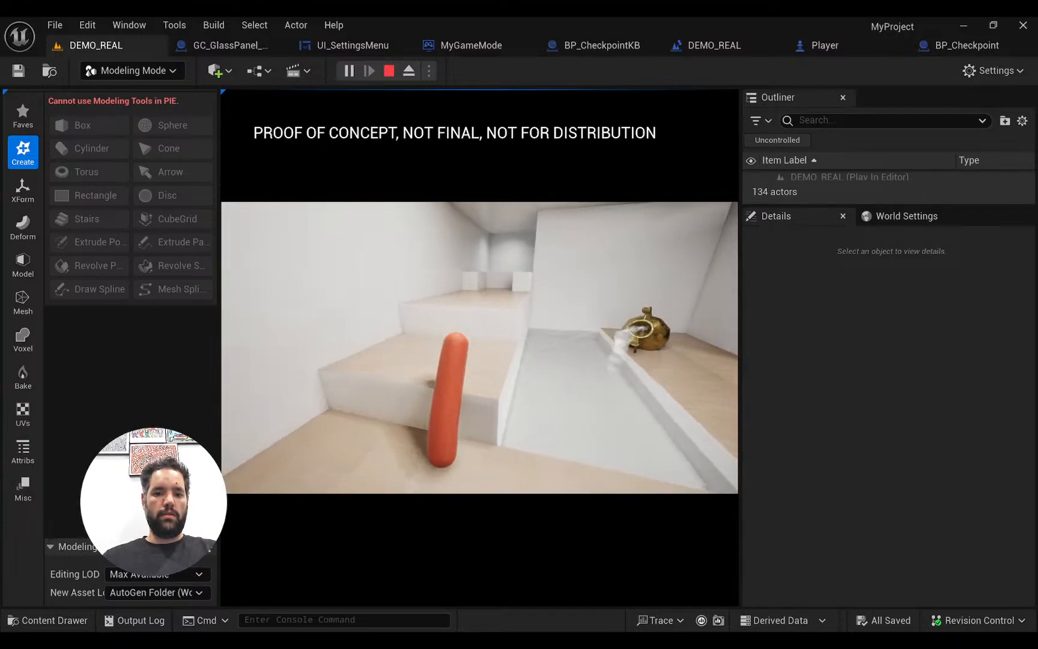
key("w")
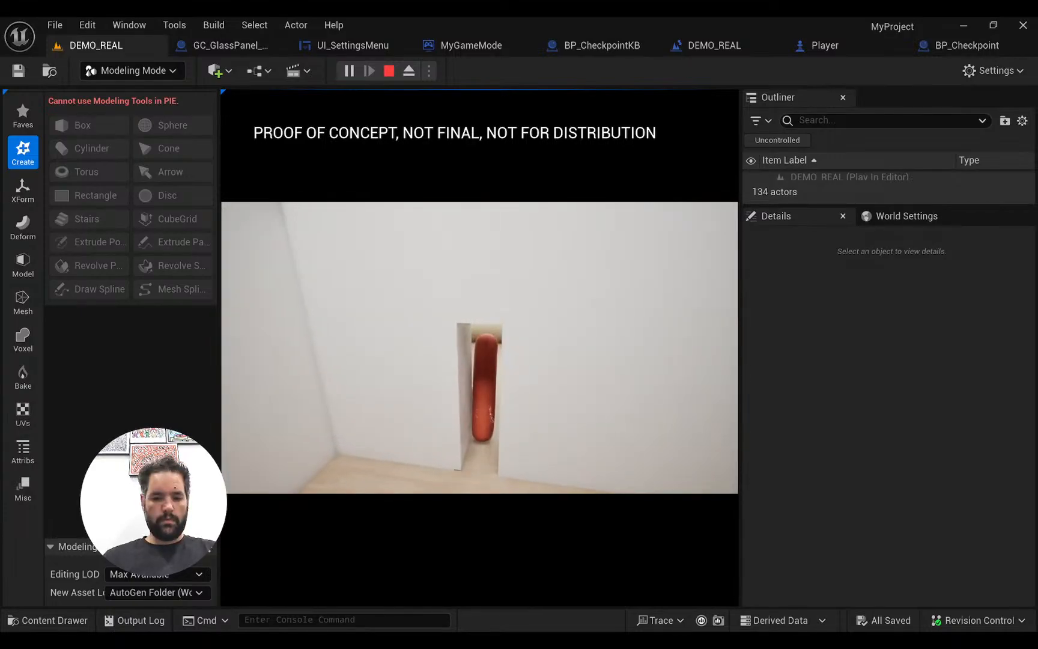
Playtest the corridor from the narrow wall opening, getting past the log obstacle and the torso statues
key("w")
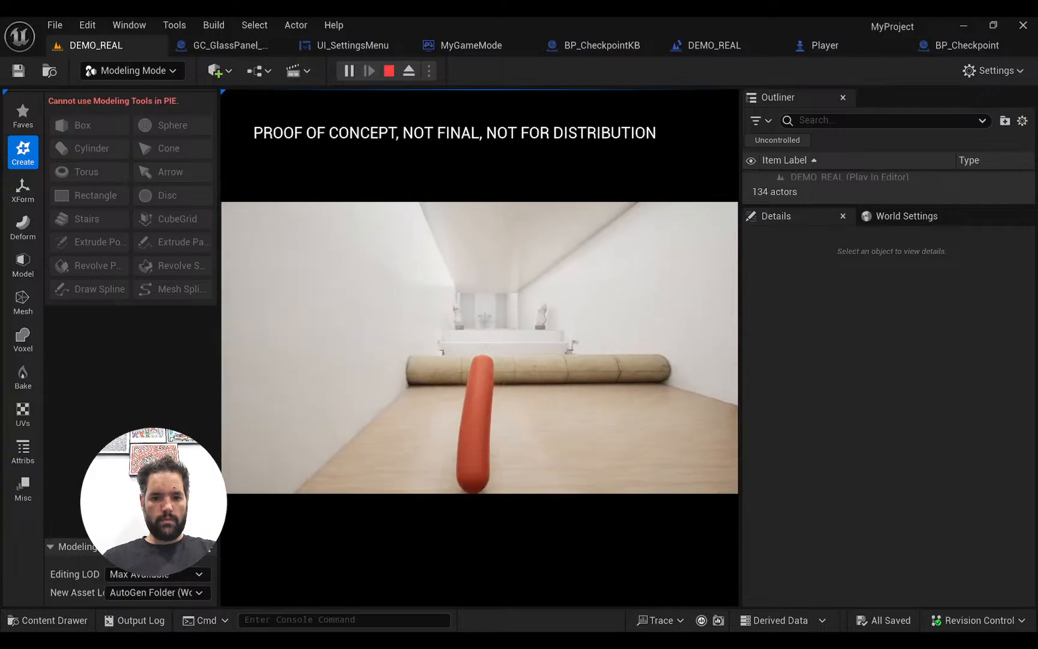
key("w")
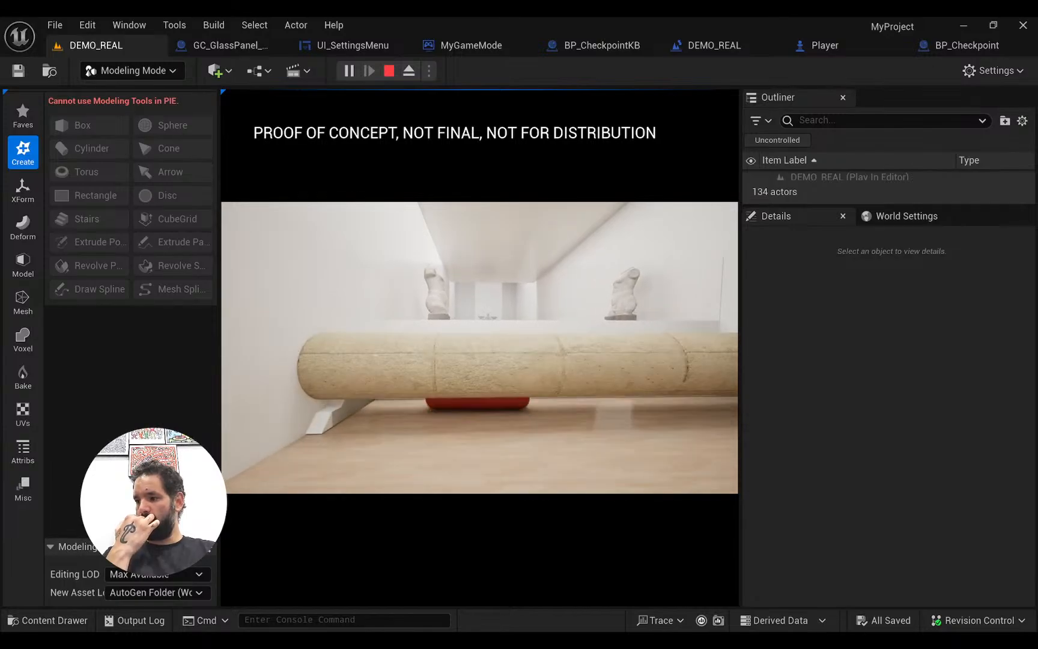
key("w")
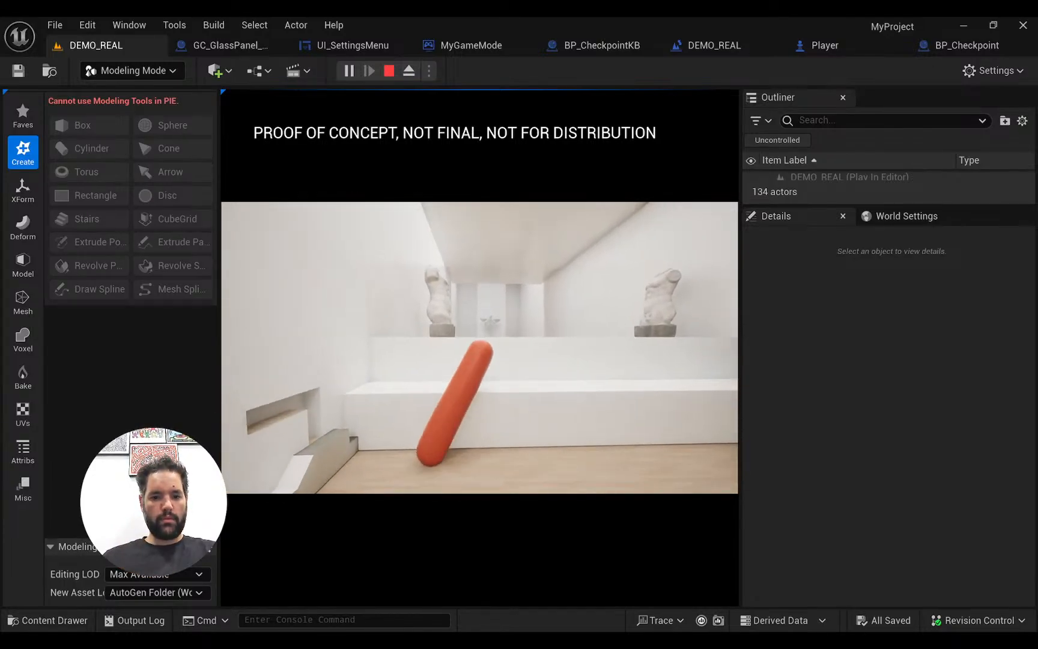
key("w")
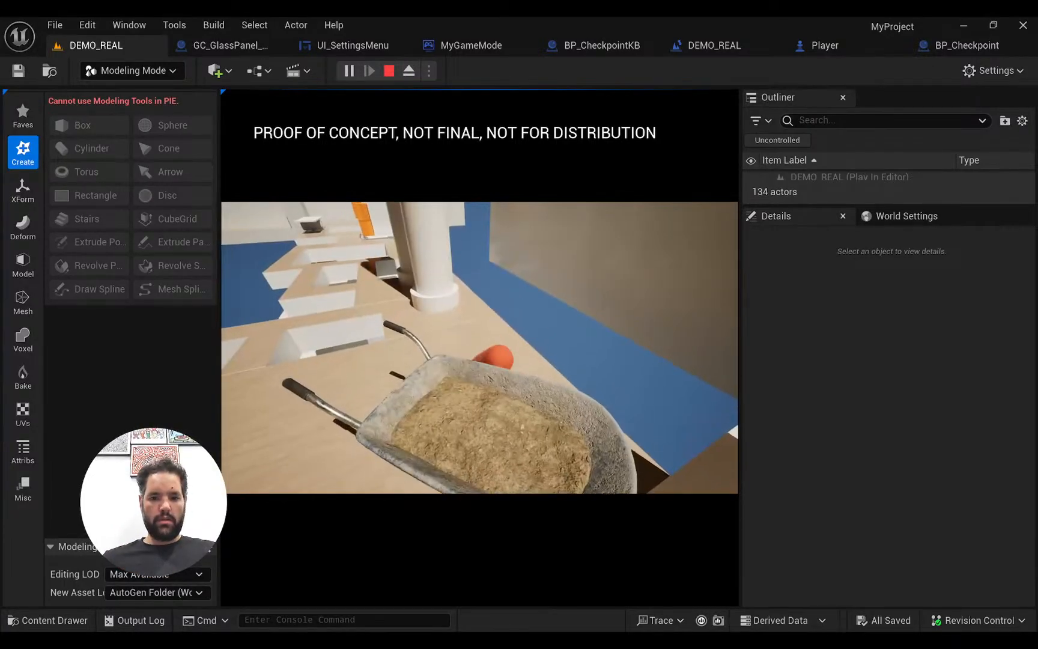
Playtest the outdoor platform, moving the sausage from behind the wheelbarrow along the edge past the white columns
key("w")
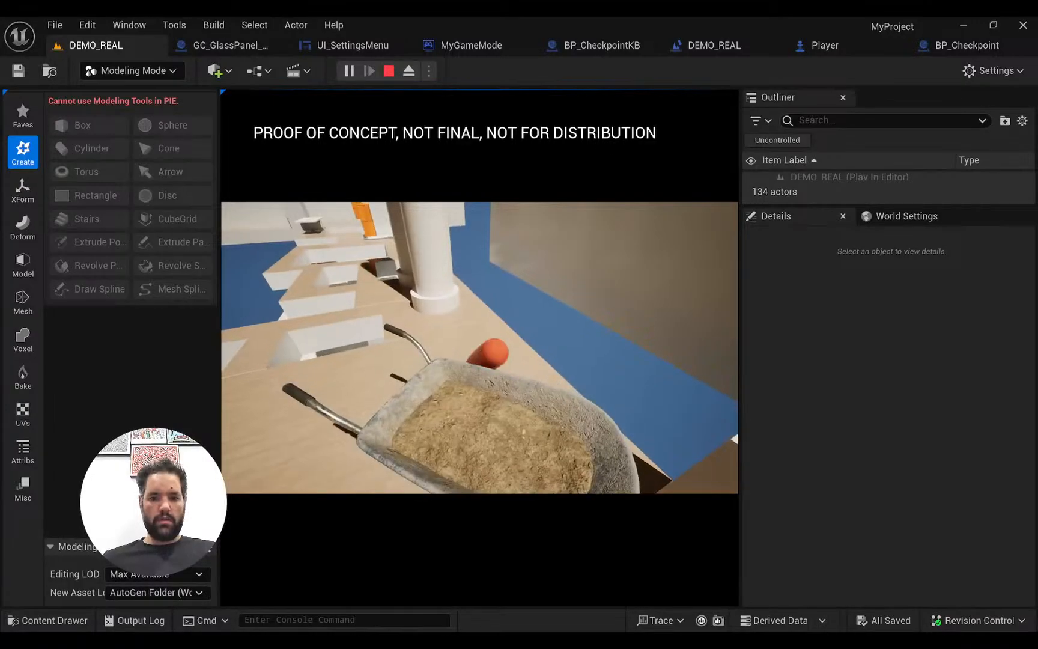
key("w")
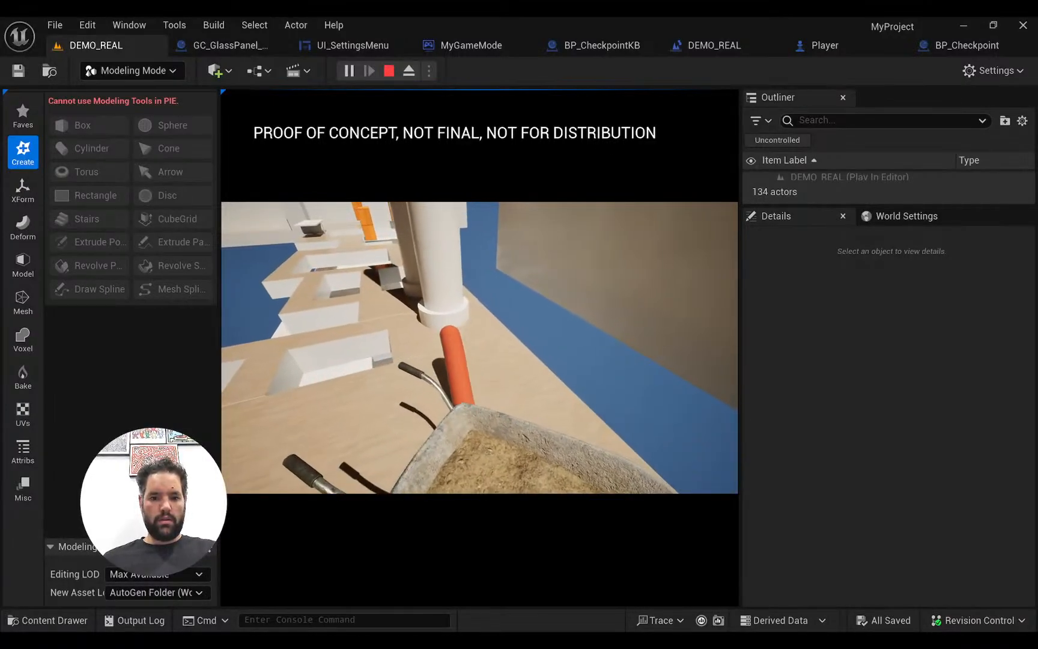
key("w")
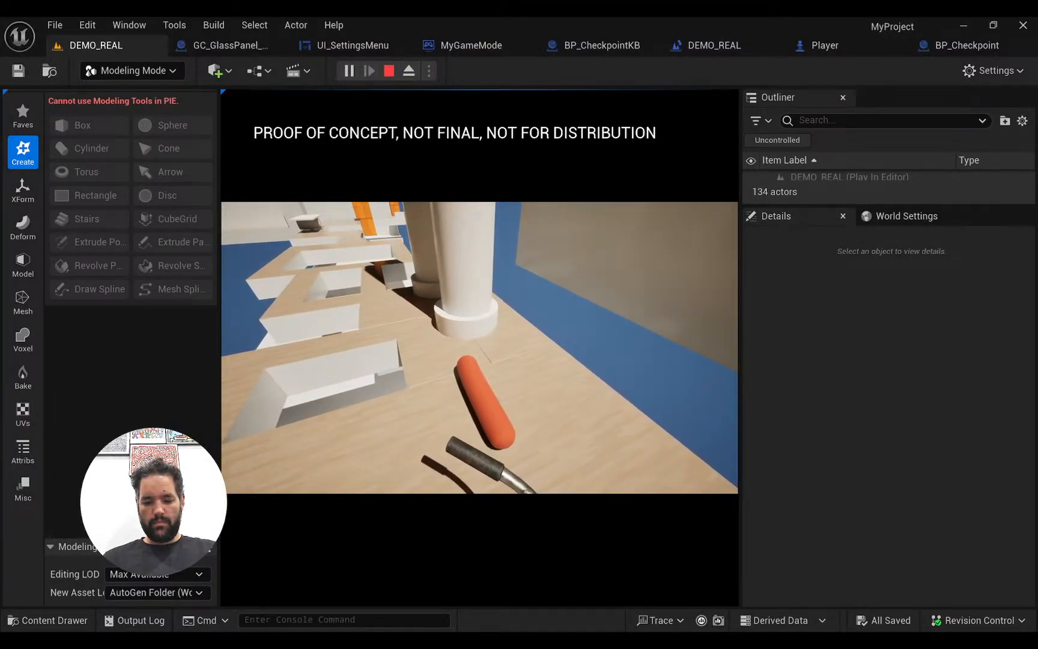
key("w")
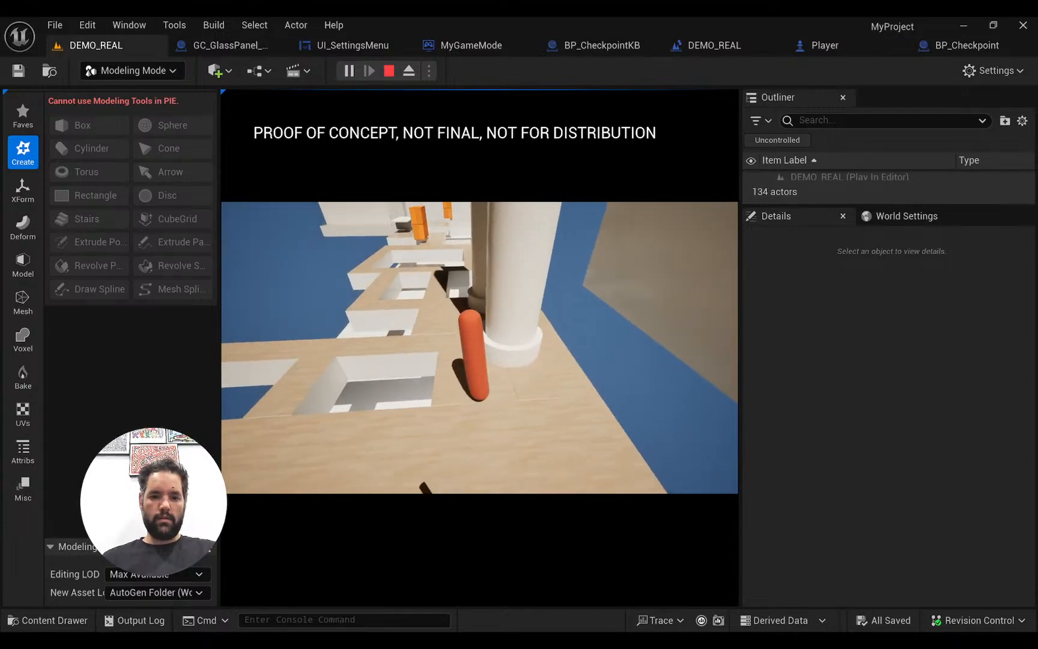
key("w")
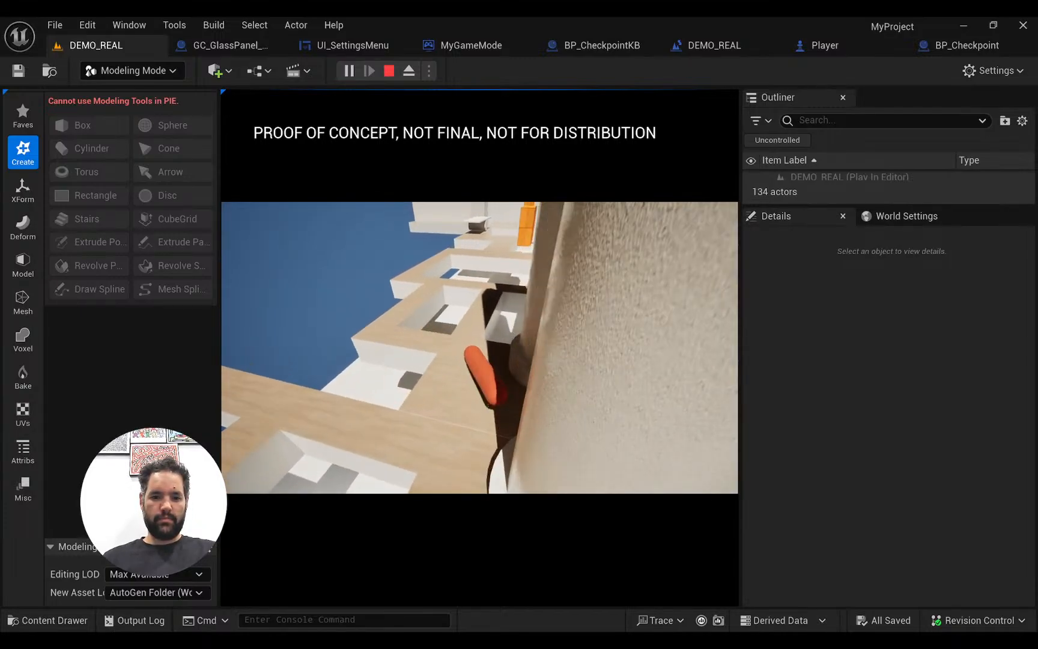
key("w")
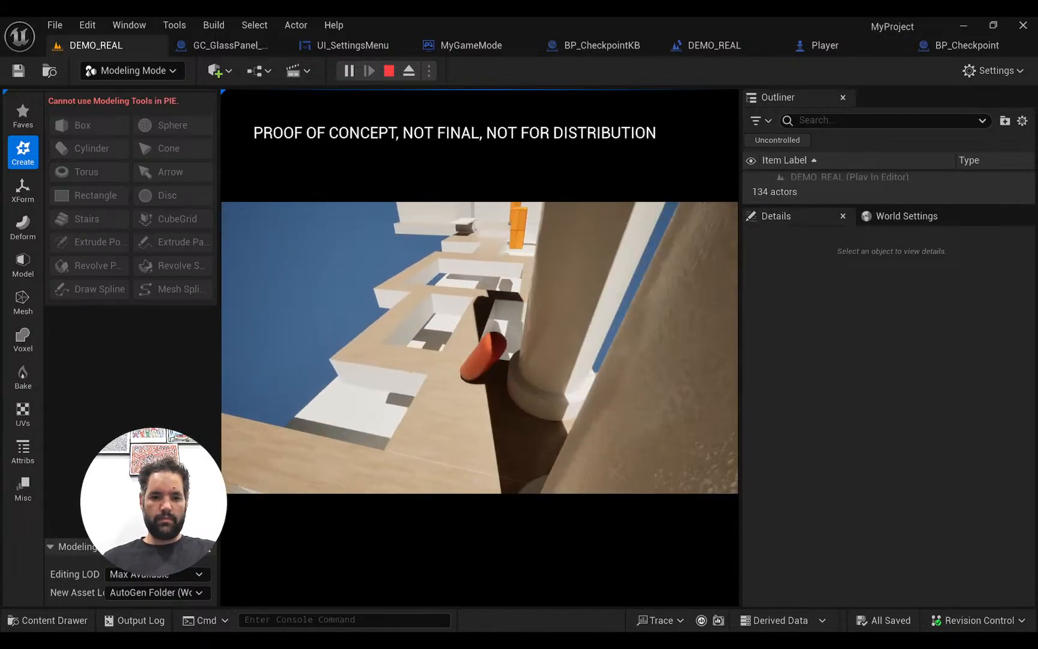
Playtest the open wooden frames, crossing them to the white platform and the ledges beside the yellow helmet and shovel
key("w")
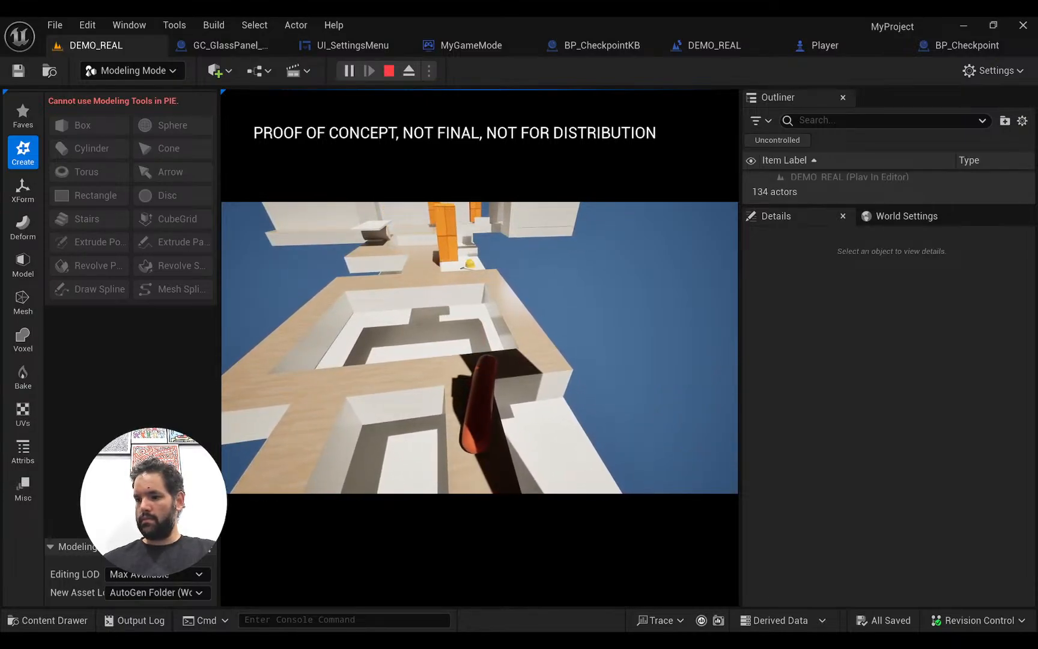
key("w")
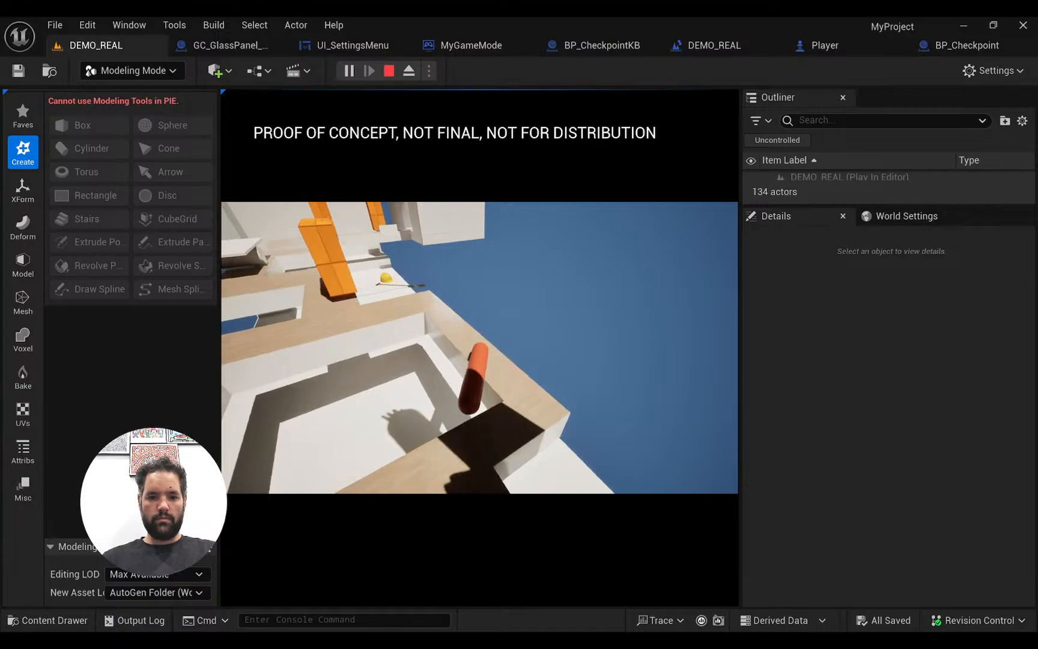
key("w")
key("w")
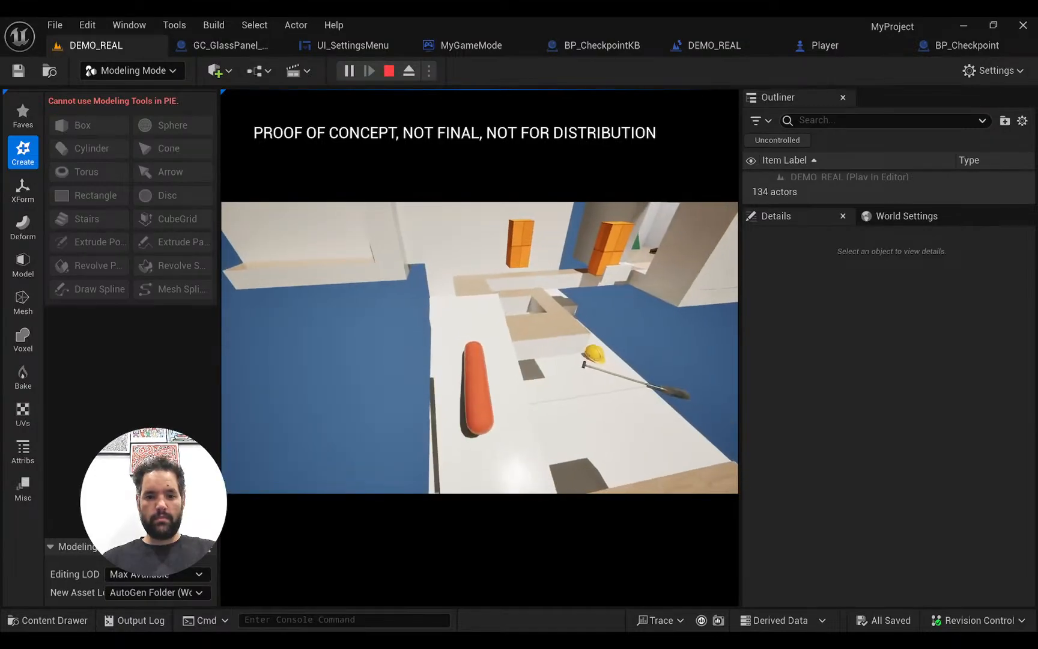
key("s")
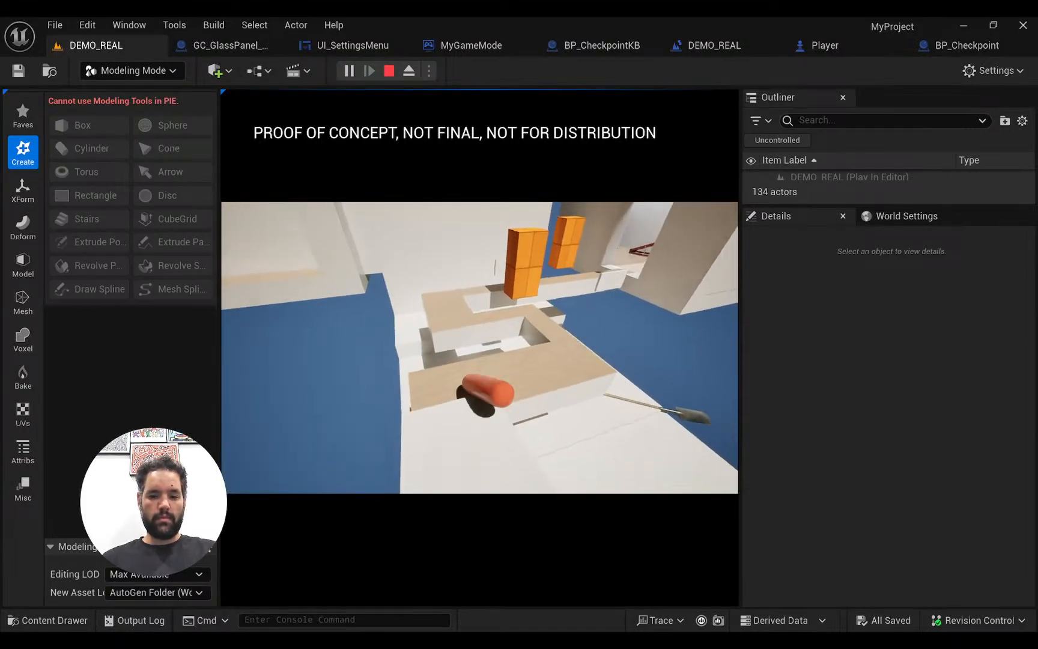
key("w")
key("w")
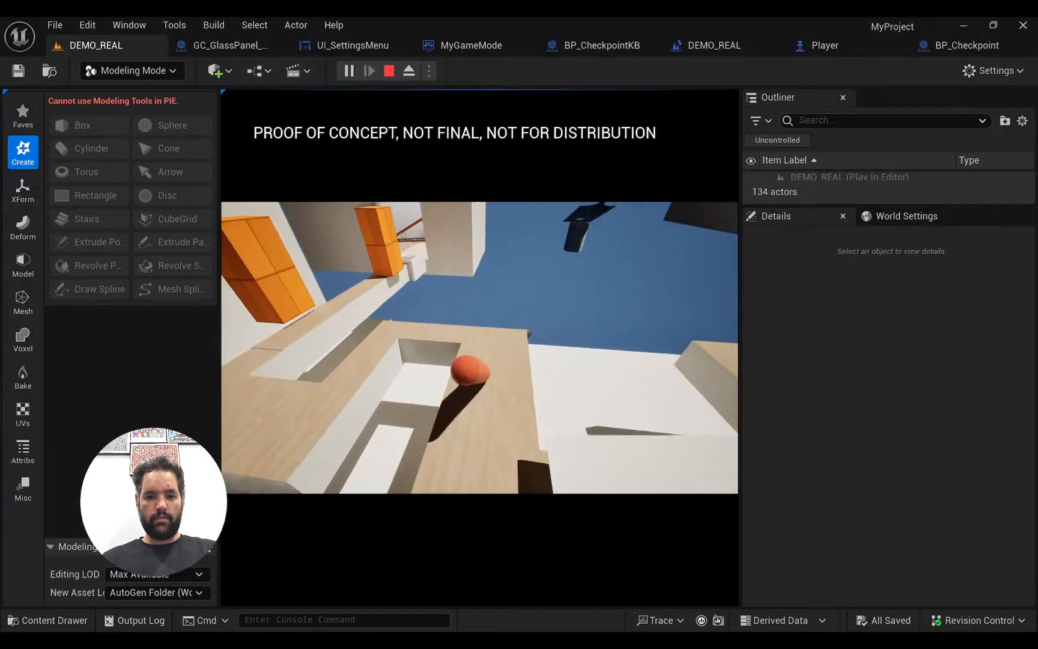
key("w")
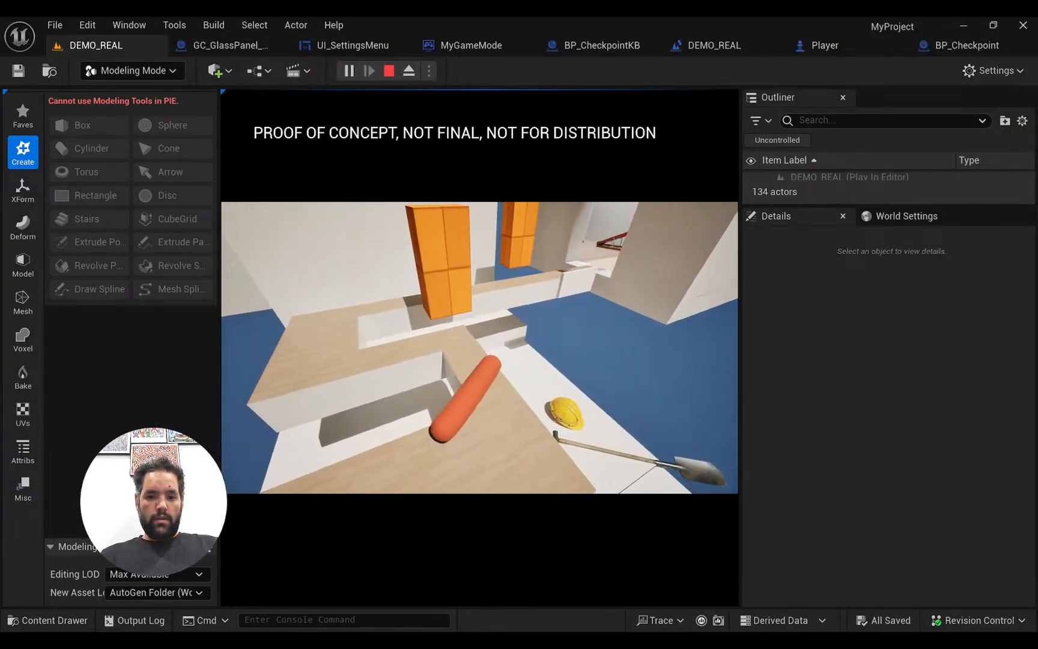
Replay the outdoor run from the columns over the wooden frames to the ledges before the orange blocks, and end the session
key("w")
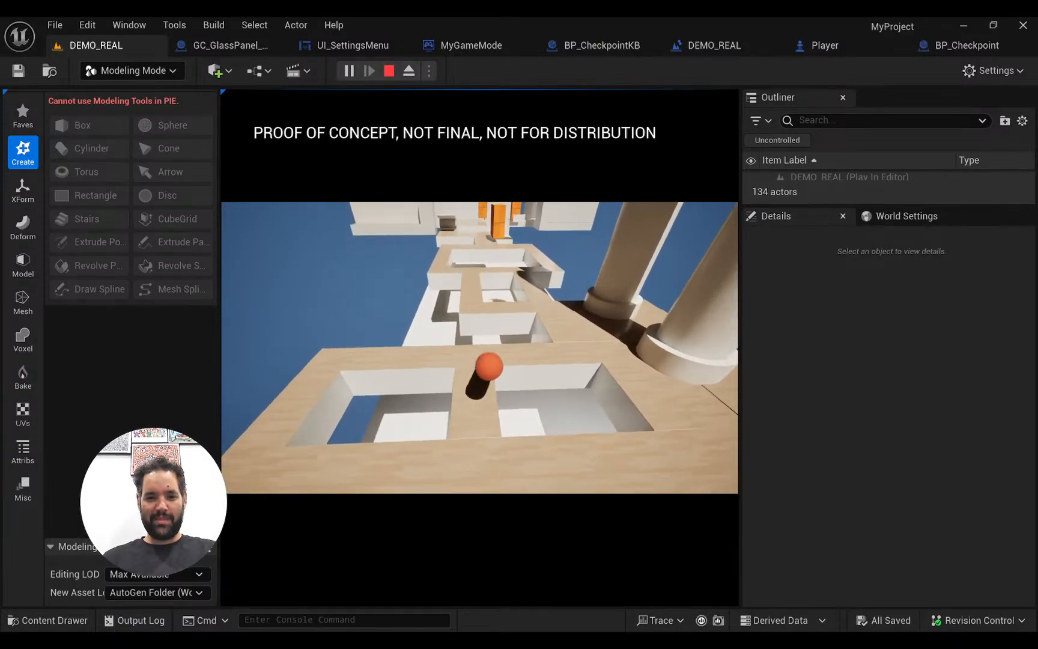
key("w")
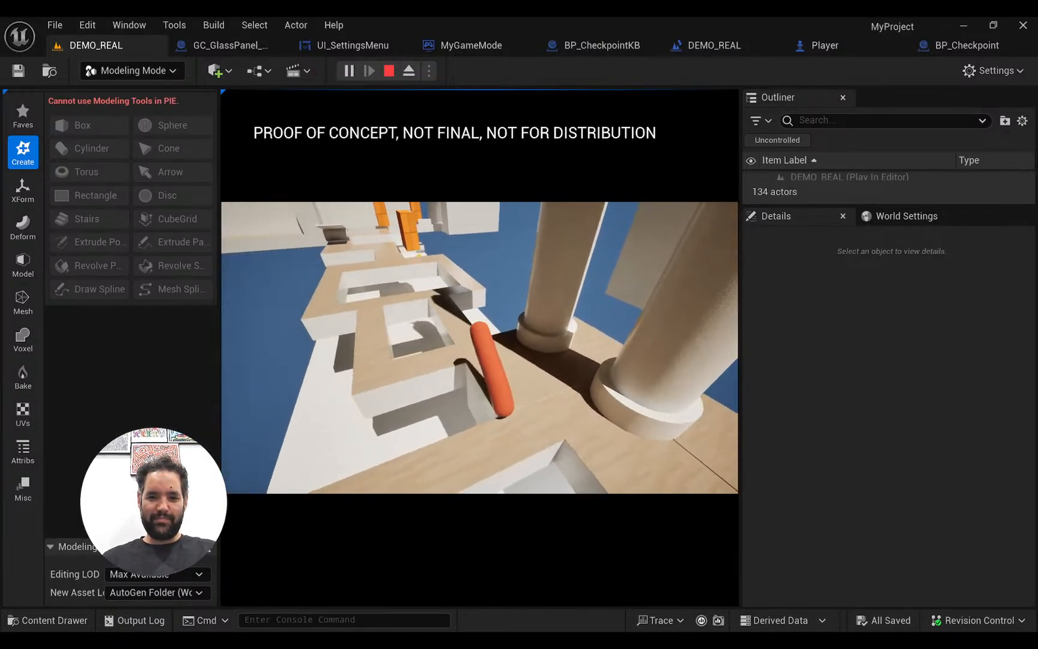
key("w")
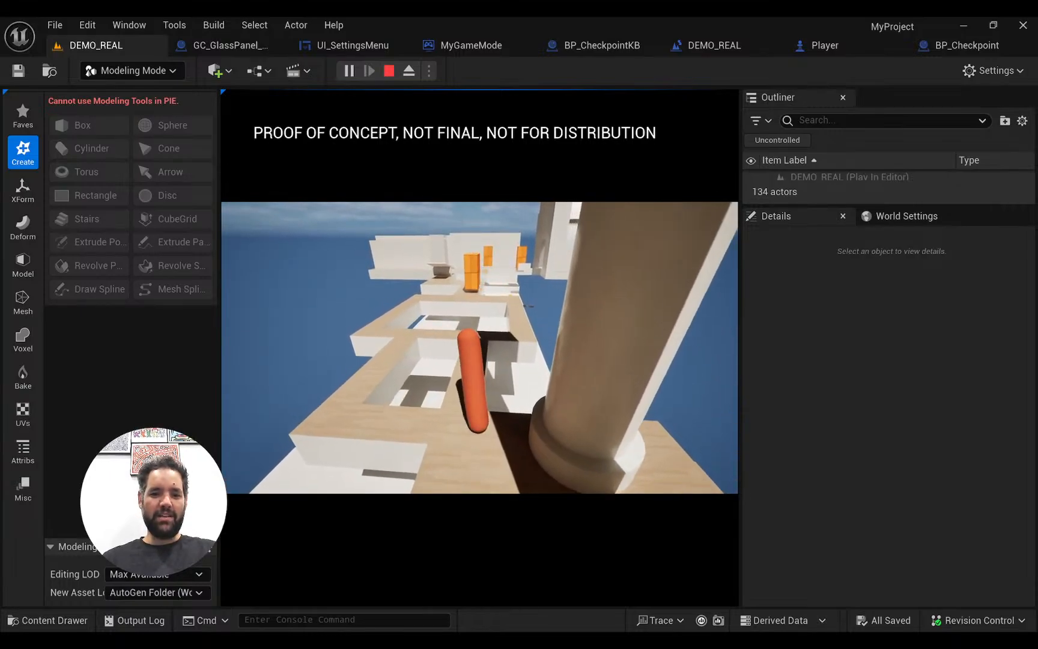
key("w")
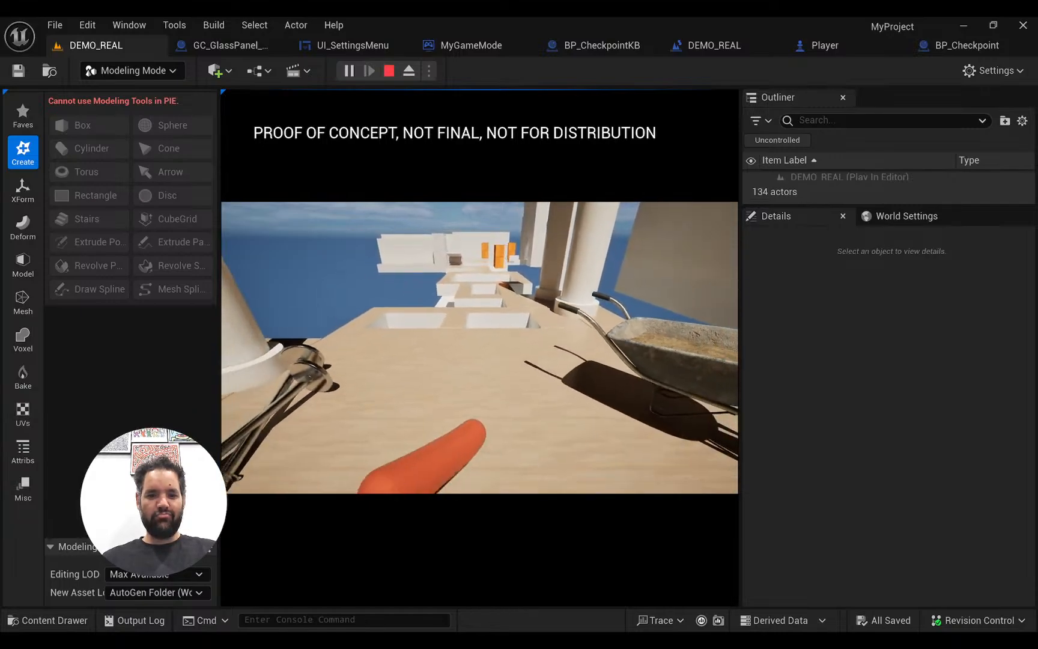
key("w")
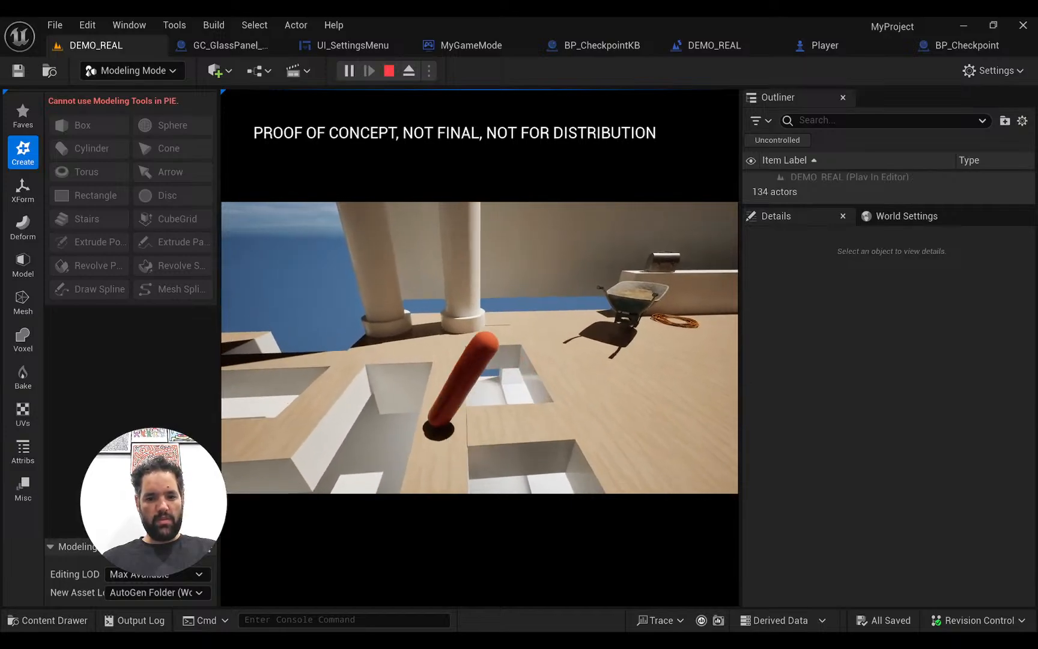
key("w")
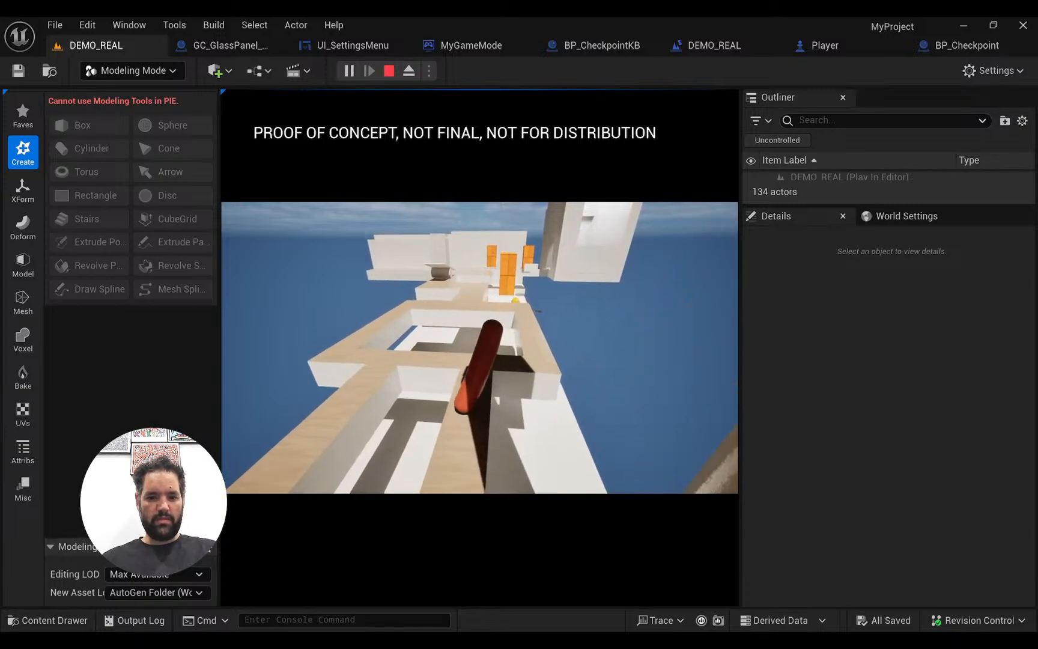
key("w")
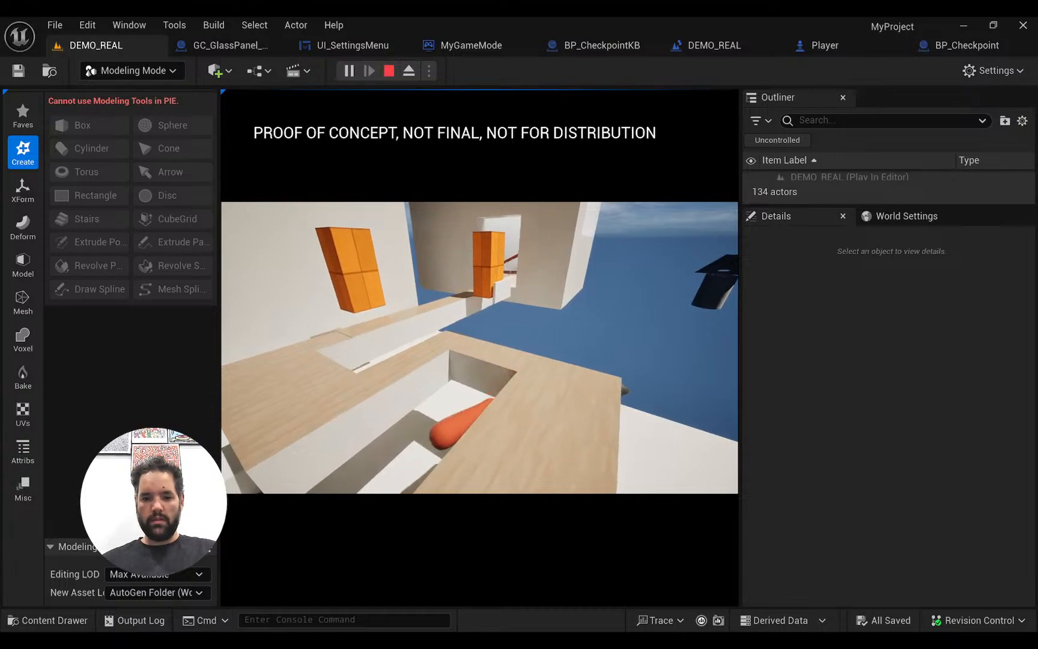
key("Escape")
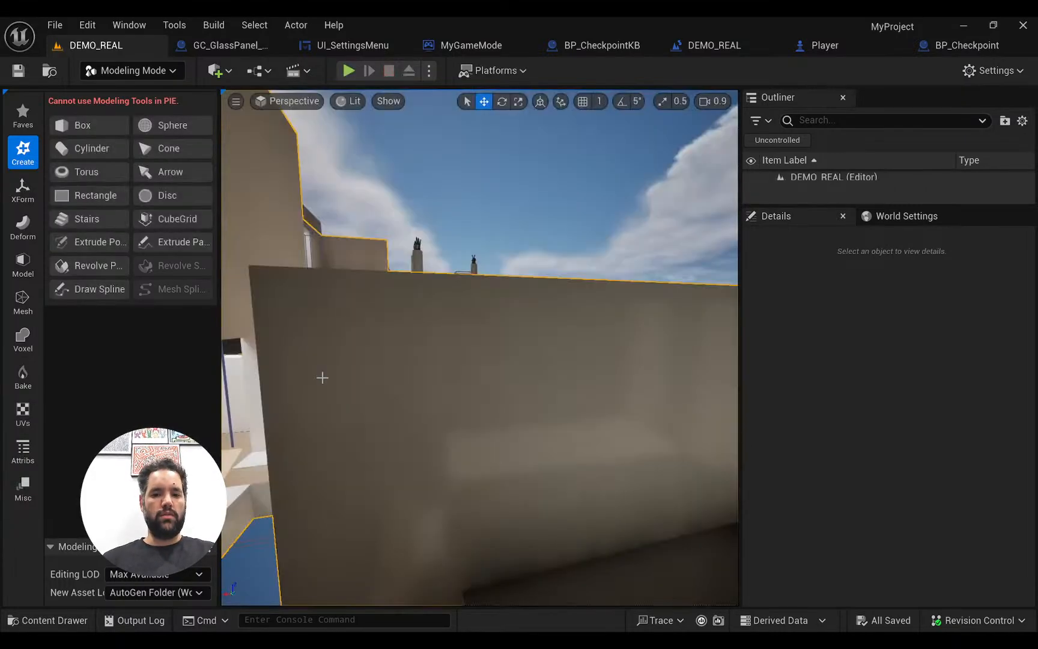
Run a playtest starting directly from the wooden ledge near the yellow helmet, and stop it after the run
key("w")
right_click_drag(479, 347, 510, 429)
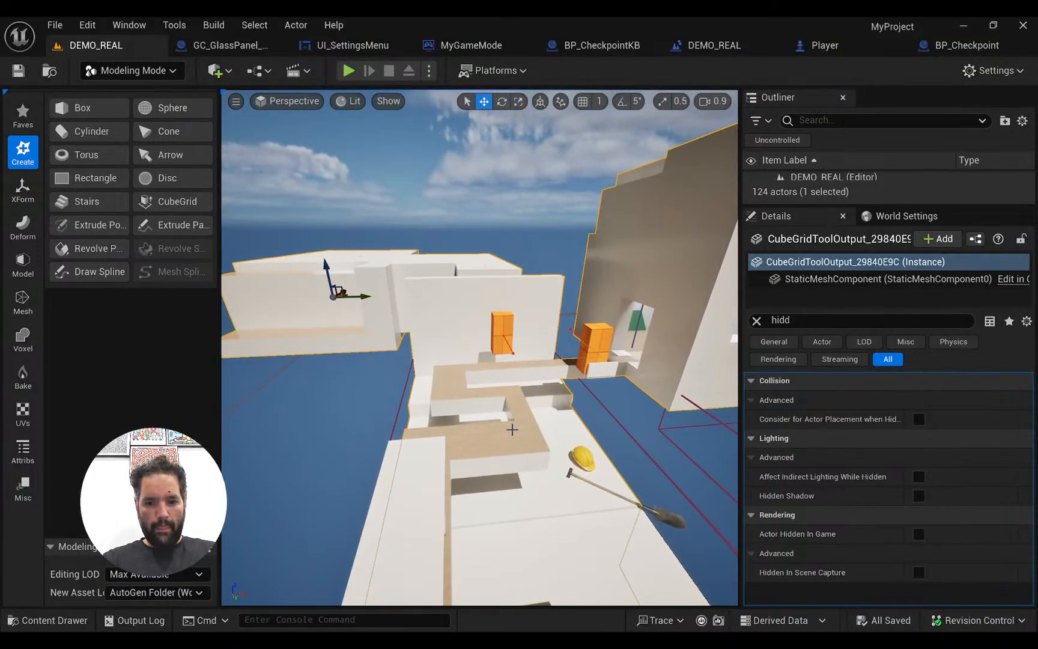
right_click(510, 443)
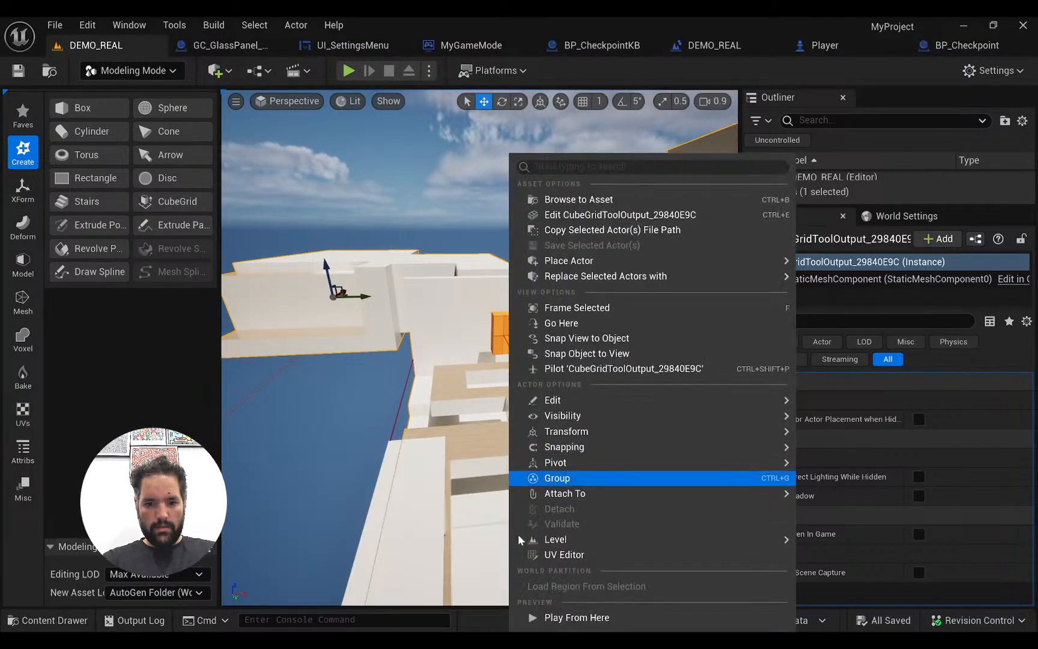
left_click(536, 619)
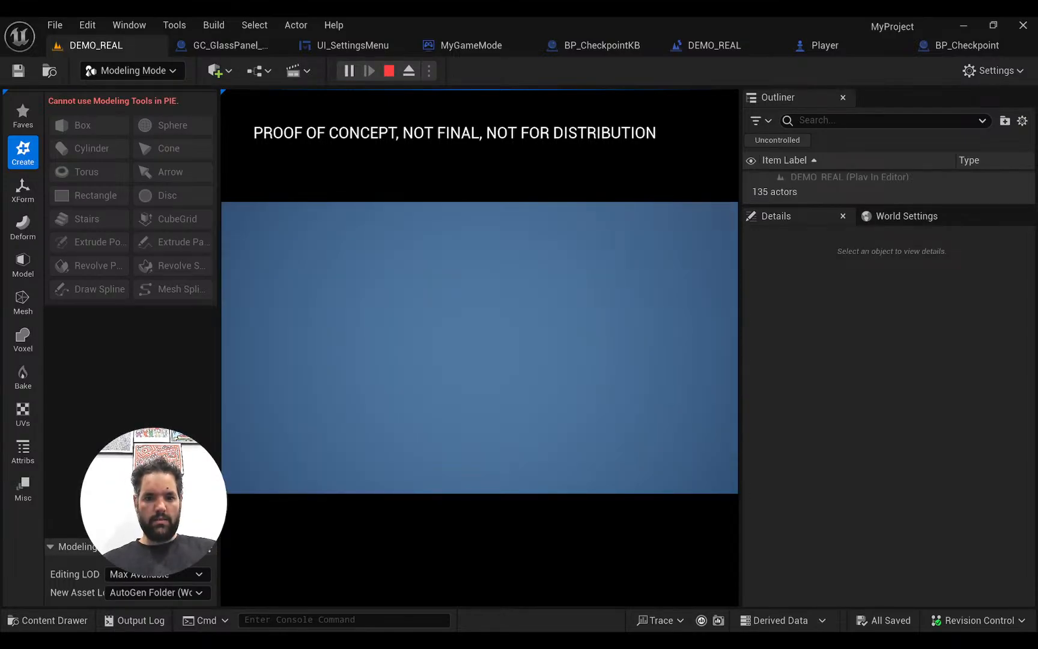
key("Escape")
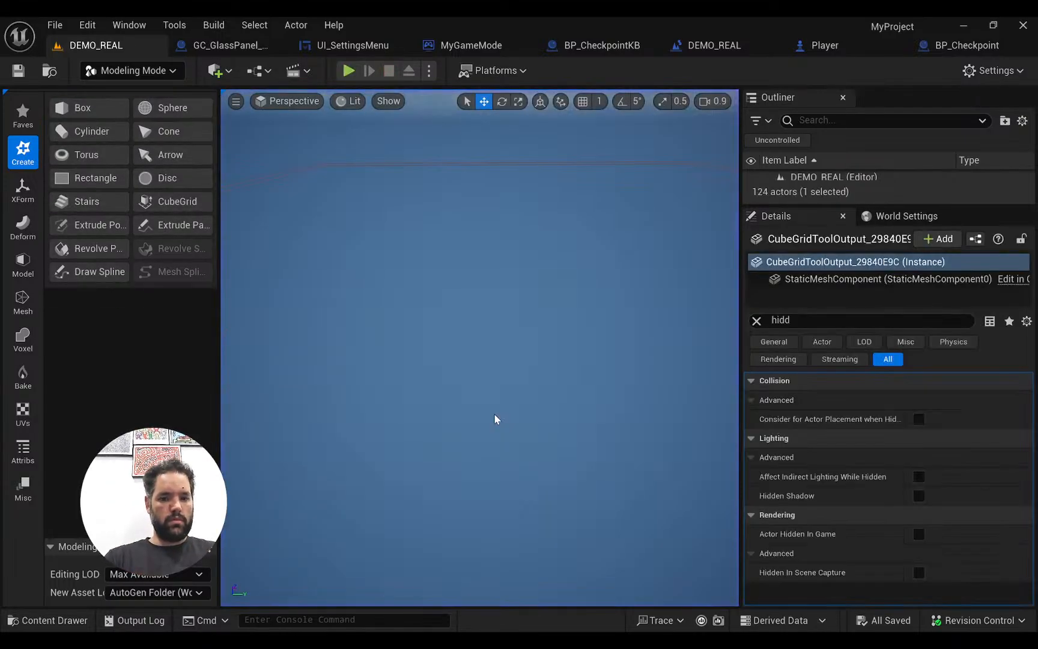
Inspect the underside of the outdoor platform and select the BP_CheckpointKB volume beneath its columns
right_click_drag(491, 414, 447, 349)
key("w")
key("e")
key("w")
left_click(518, 416)
key("a")
key("w")
key("w")
key("s")
key("s")
key("w")
key("s")
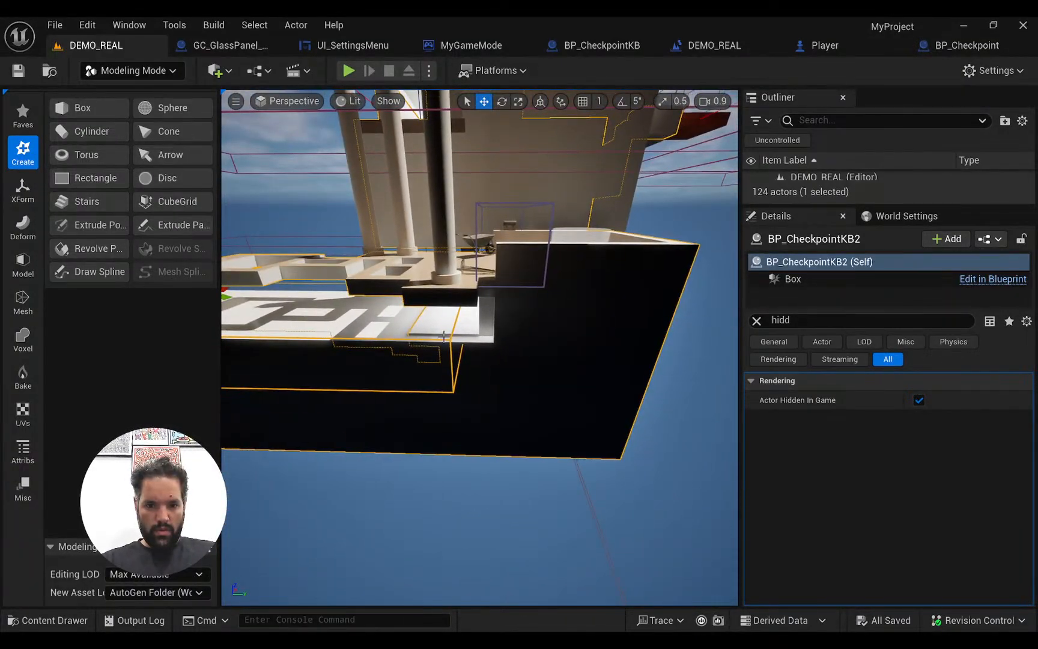
left_click(439, 339)
right_click_drag(529, 228, 529, 216)
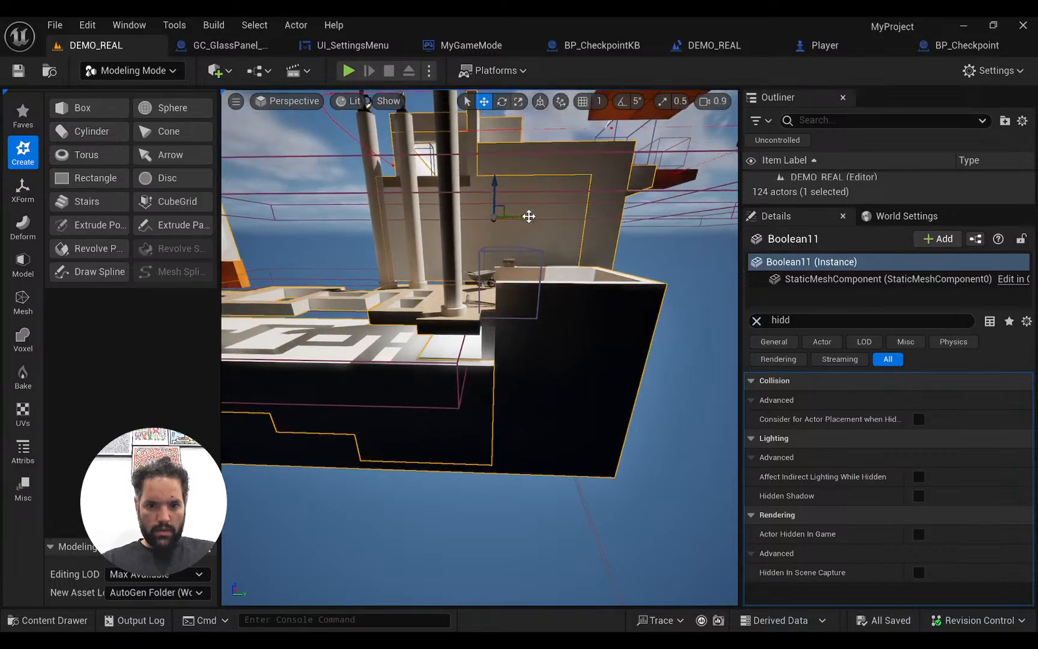
key("ctrl+z")
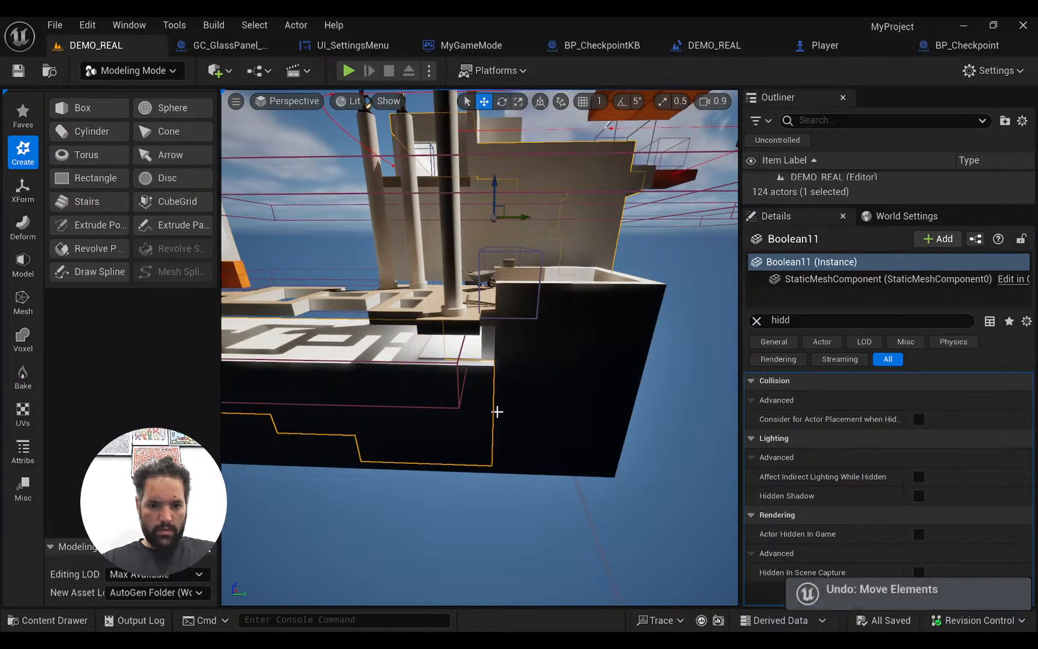
Duplicate the BP_CheckpointKB volume twice around the black end of the outdoor platform, rotating the second copy
left_click(458, 371)
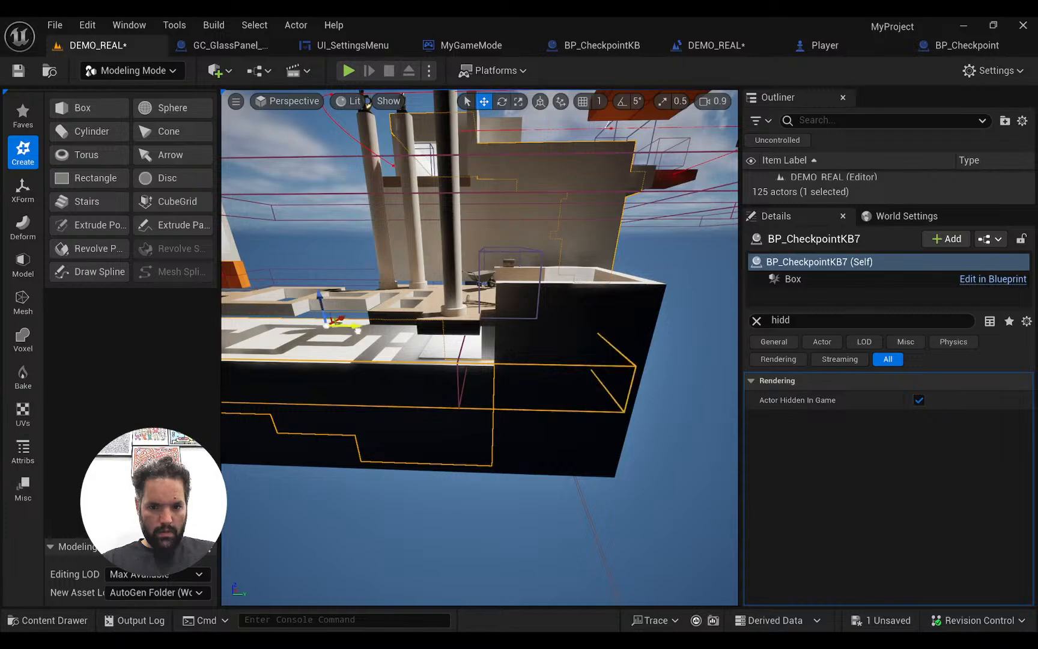
left_click(455, 444)
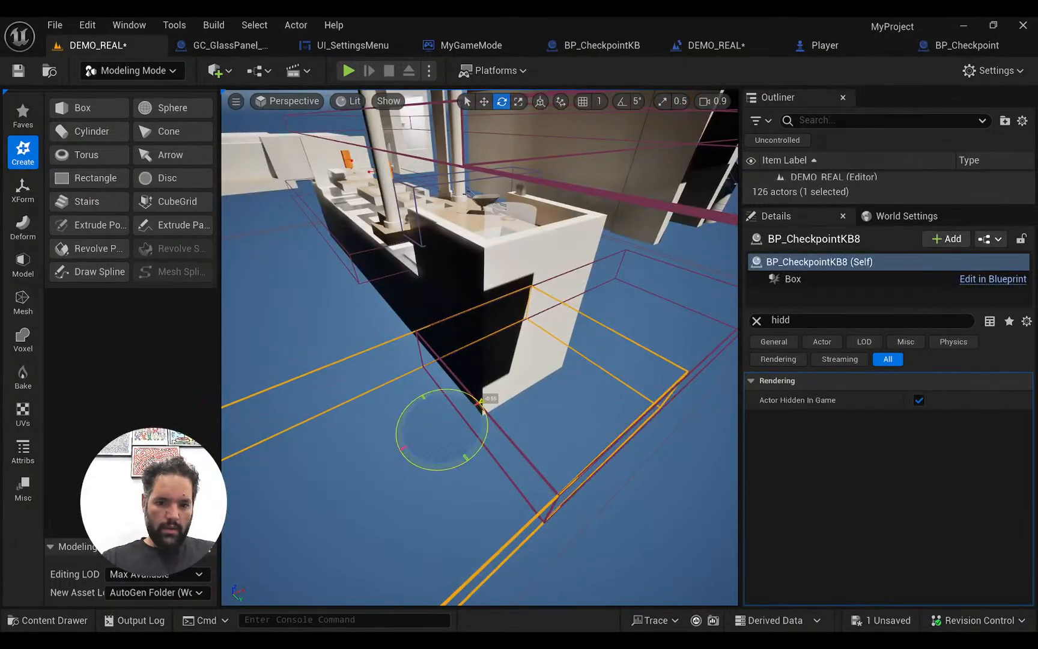
right_click_drag(380, 433, 380, 433)
Playtest directly from beside the tall wall, ending the first run, and move the sausage through the white room facing the orange blocks
right_click(534, 481)
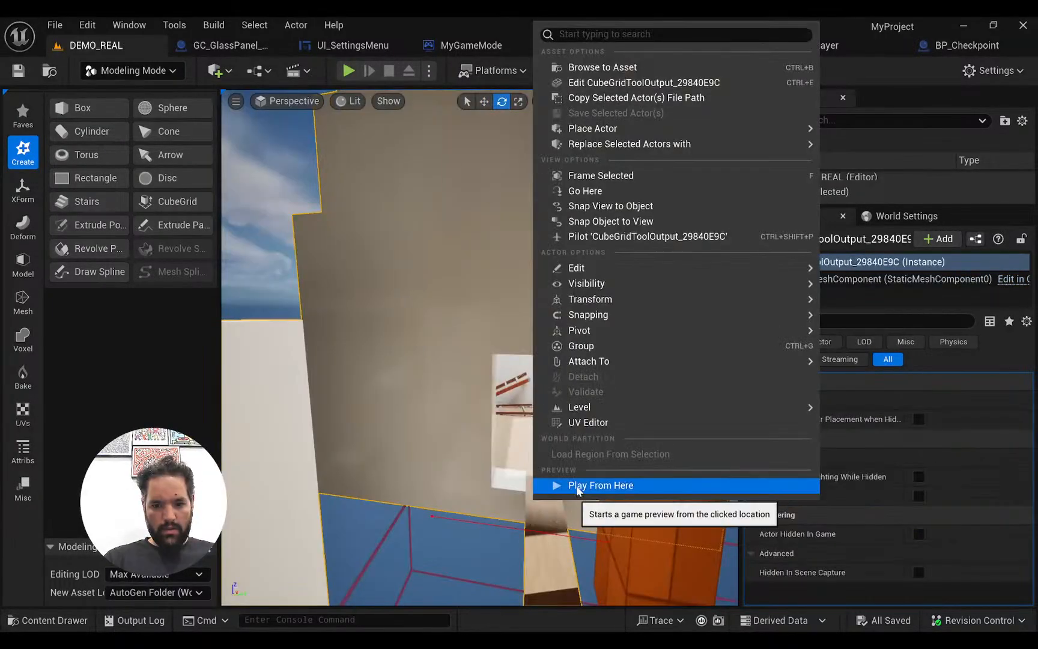
left_click(577, 485)
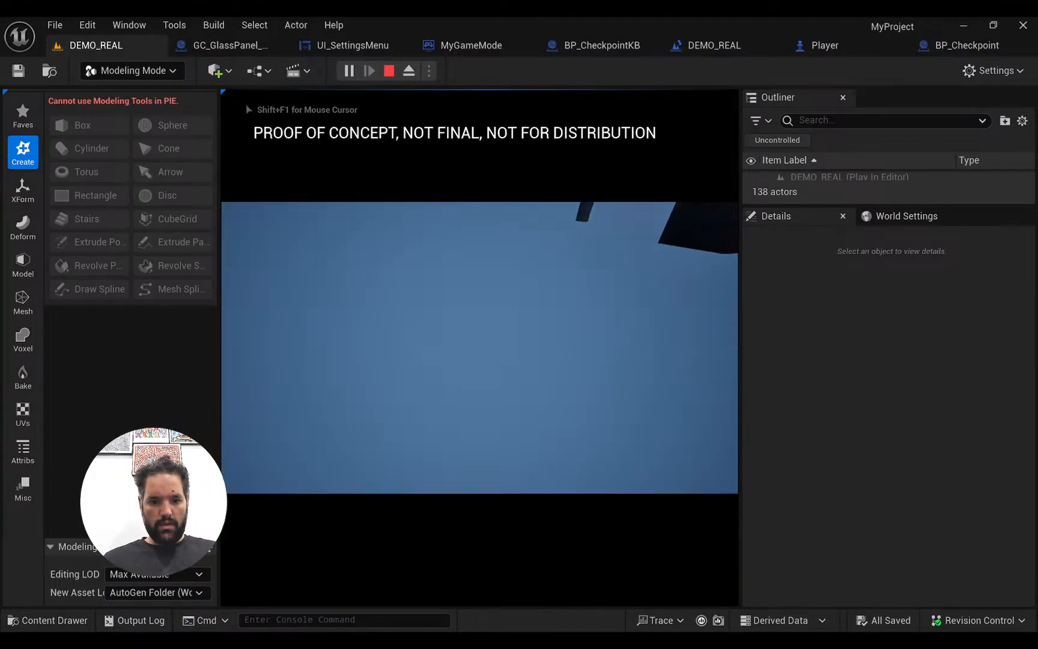
key("Escape")
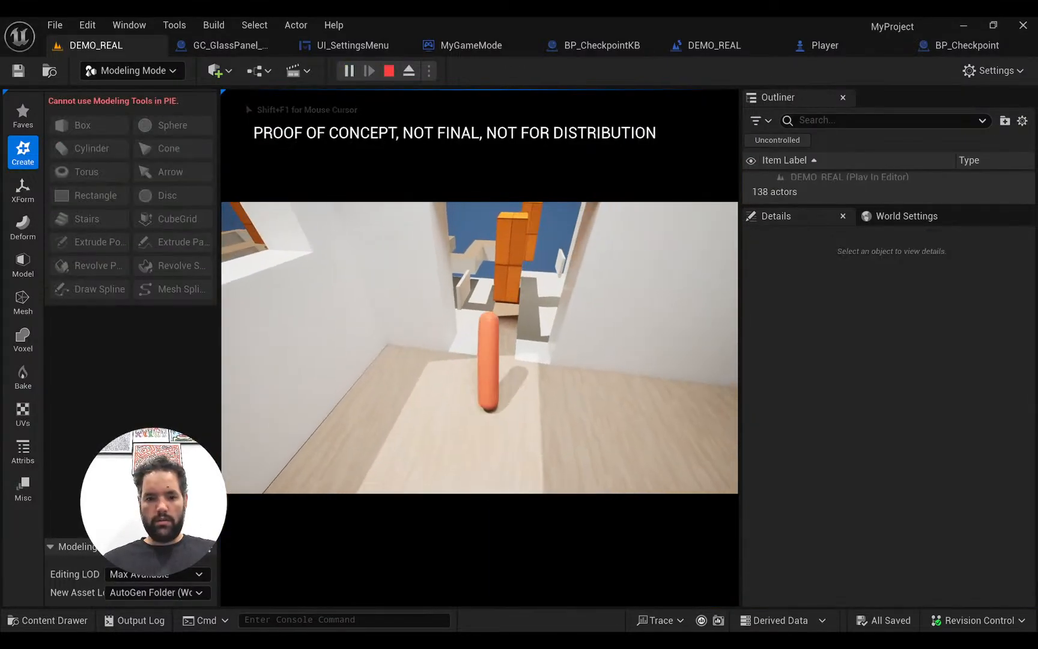
key("2")
key("w")
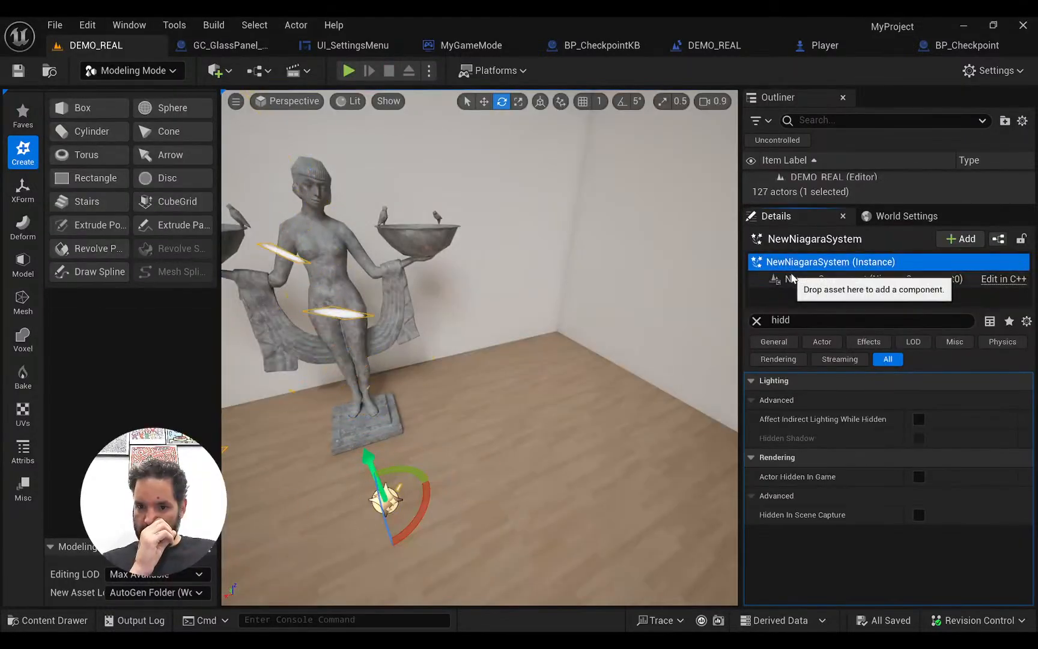
Select the Niagara component beside the scales statue, clear the property filter, and open its NewNiagaraSystem asset for editing
left_click(793, 278)
left_click(756, 320)
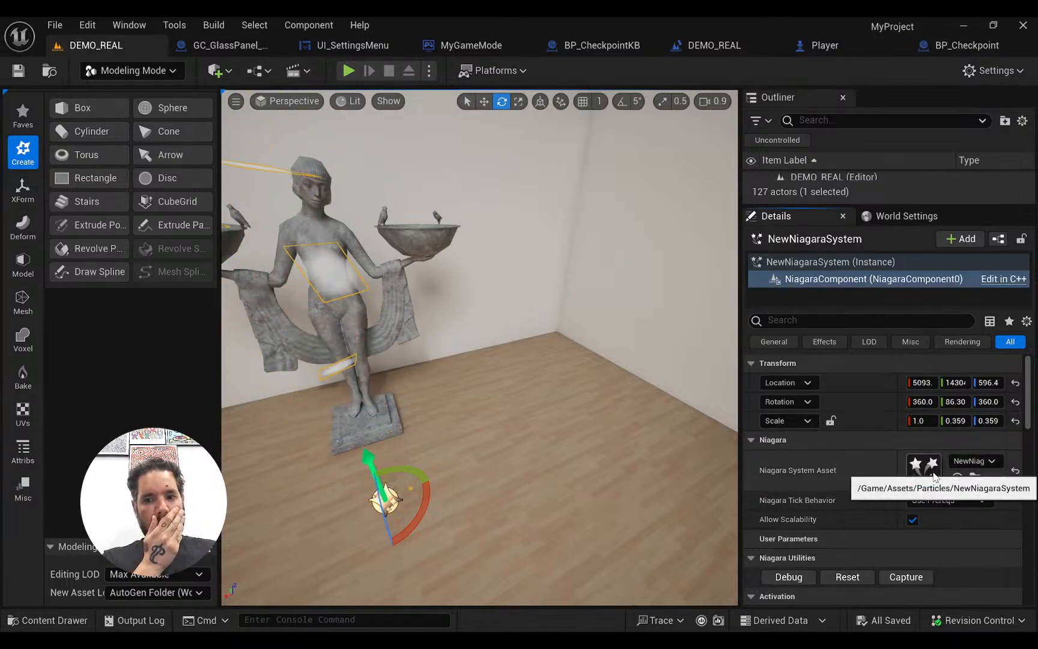
double_click(932, 474)
scroll(529, 303, "up", 2)
right_click_drag(491, 305, 426, 312)
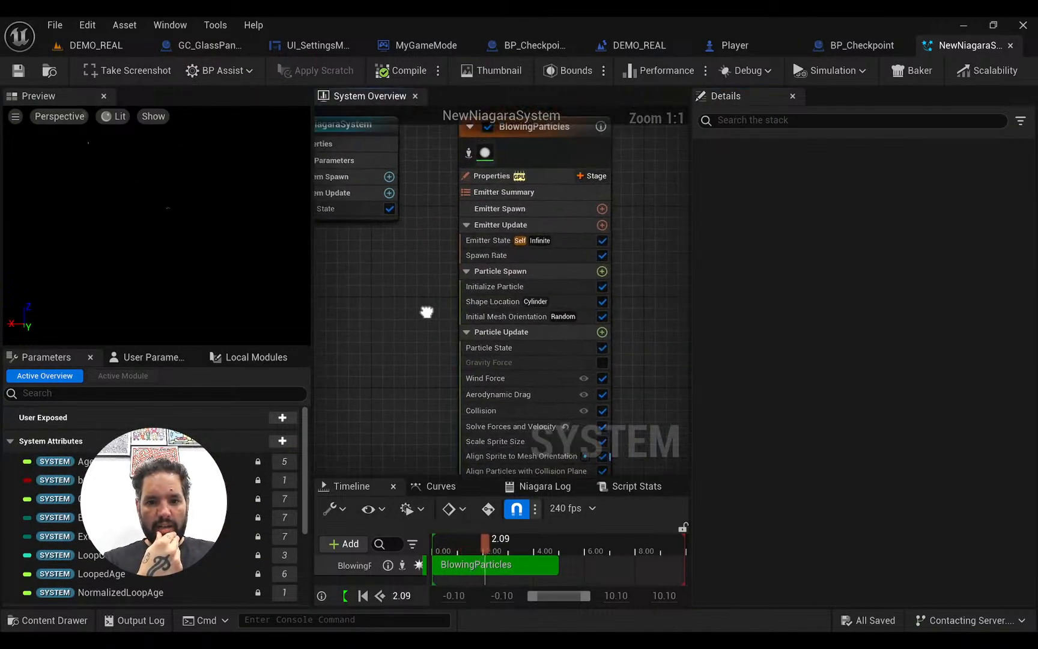
In the BlowingParticles Initialize Particle module, set the lifetime range to 1.0–2.0, save, and check the effect in the level
left_click(481, 241)
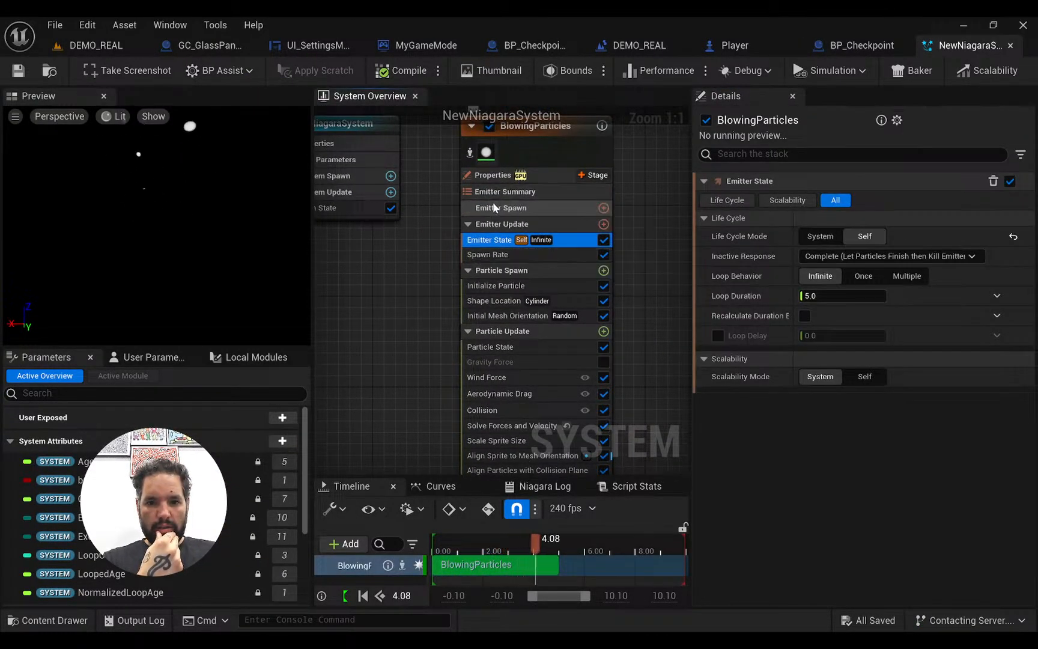
left_click(504, 191)
left_click(495, 286)
key("ctrl+s")
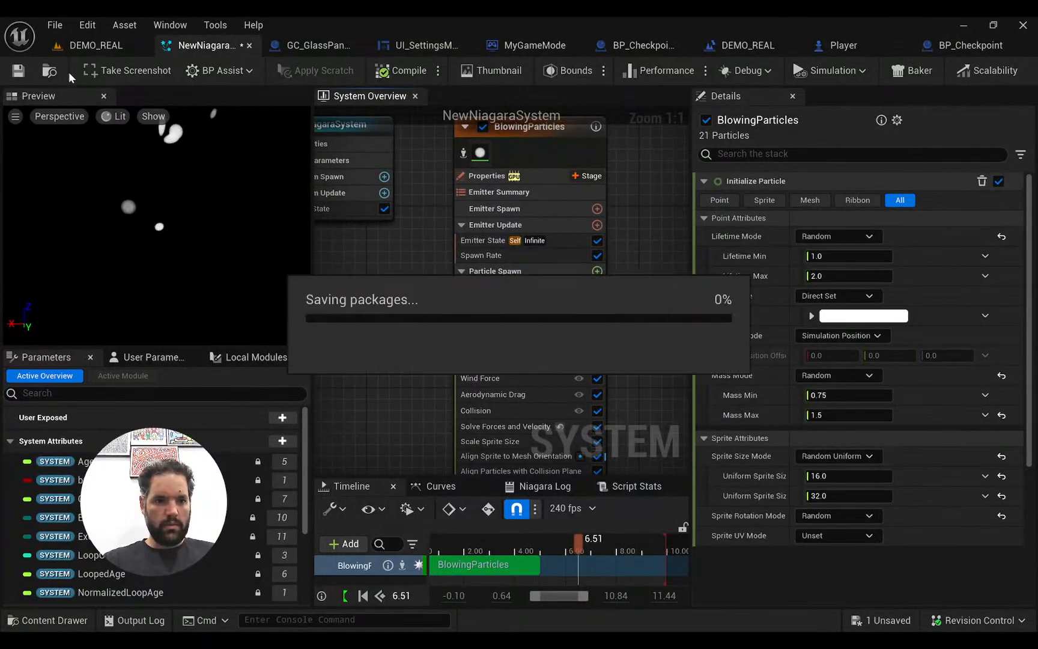
left_click(75, 50)
right_click_drag(452, 356, 456, 400)
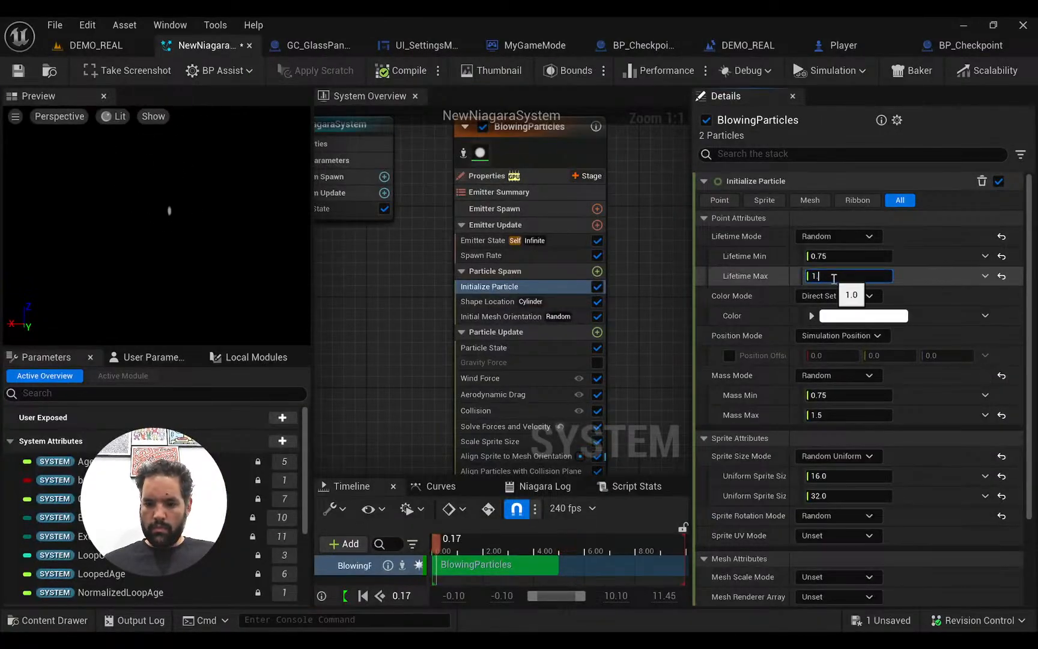
Set the particles' Lifetime Min to 0.75, Lifetime Max to 1.25 and Mass Max to 1.25, save, and return to the level
key("ctrl+s")
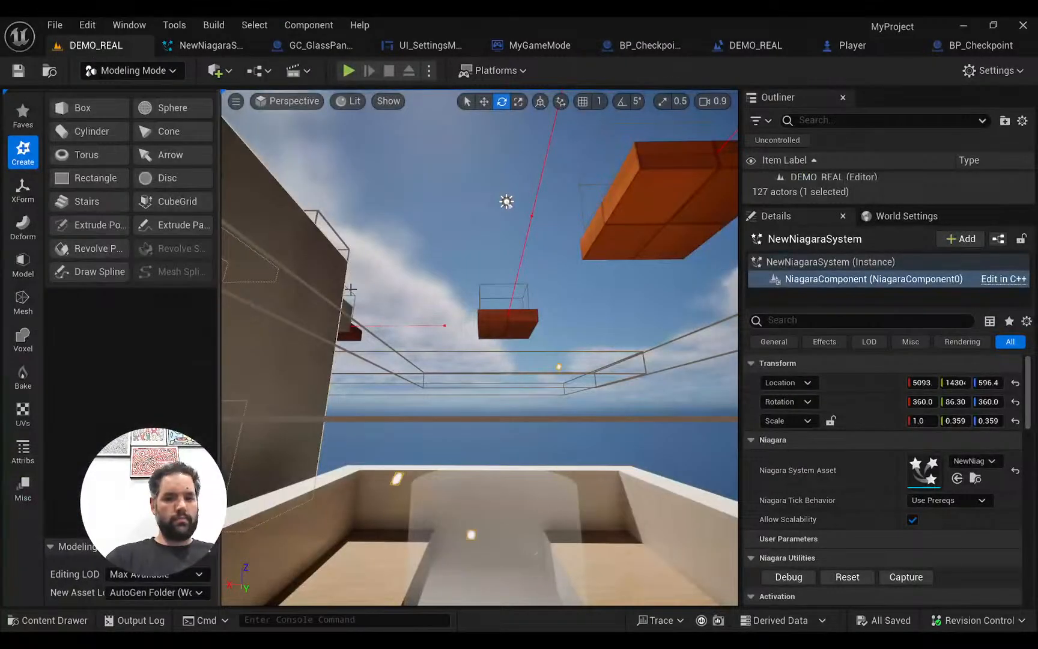
right_click_drag(481, 312, 484, 340)
left_click(207, 45)
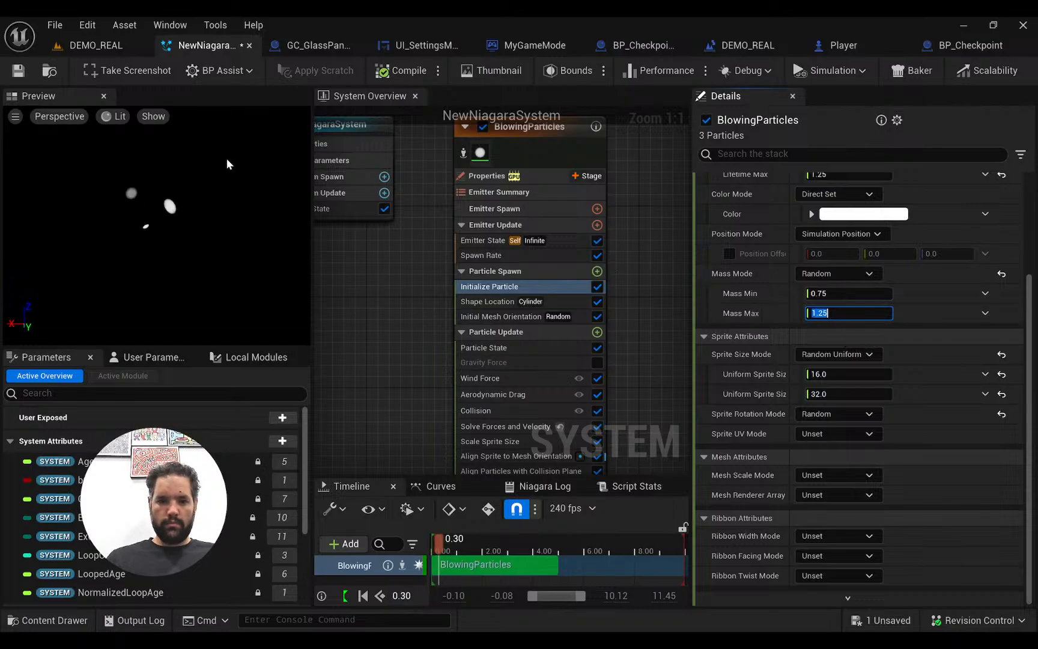
left_click(96, 45)
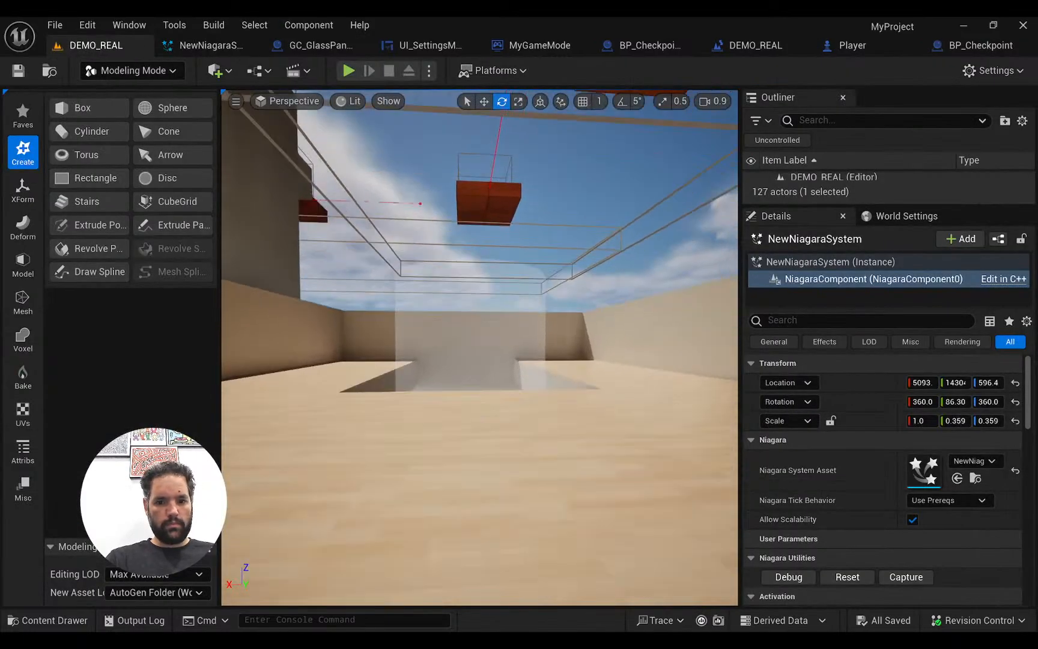
Run and stop a short playtest, and restart play directly from the wooden-floored room beyond the round wall hole
left_click(349, 70)
key("Escape")
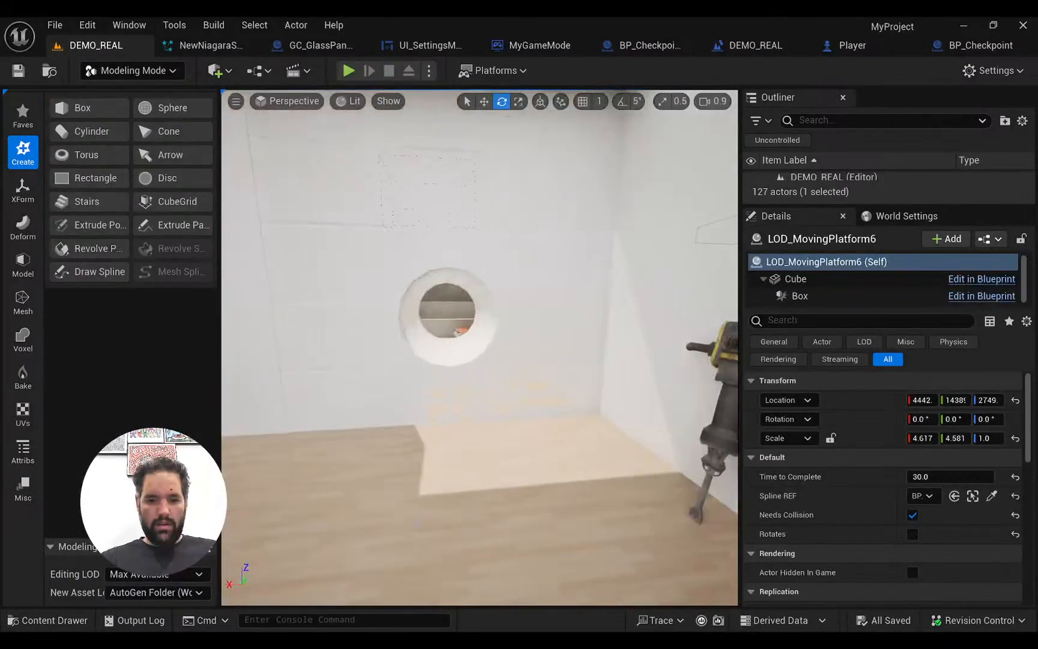
right_click_drag(480, 348, 451, 343)
right_click(444, 397)
mouse_move(498, 493)
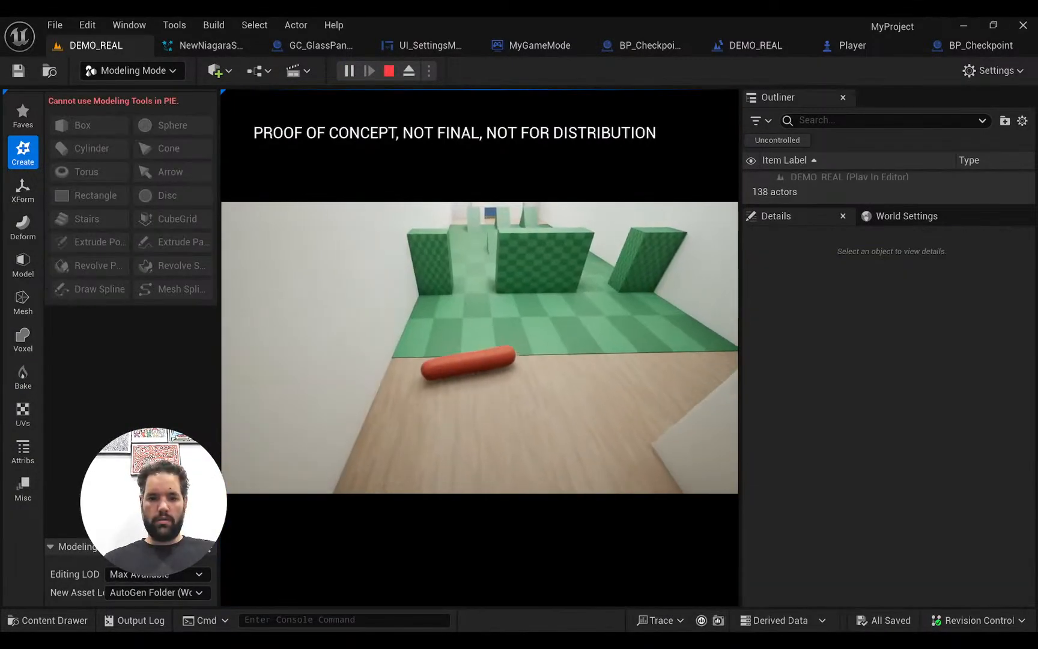
Playtest from the green checkered floor past the gold statue to the wooden ramp with holes, and end the session
key("space")
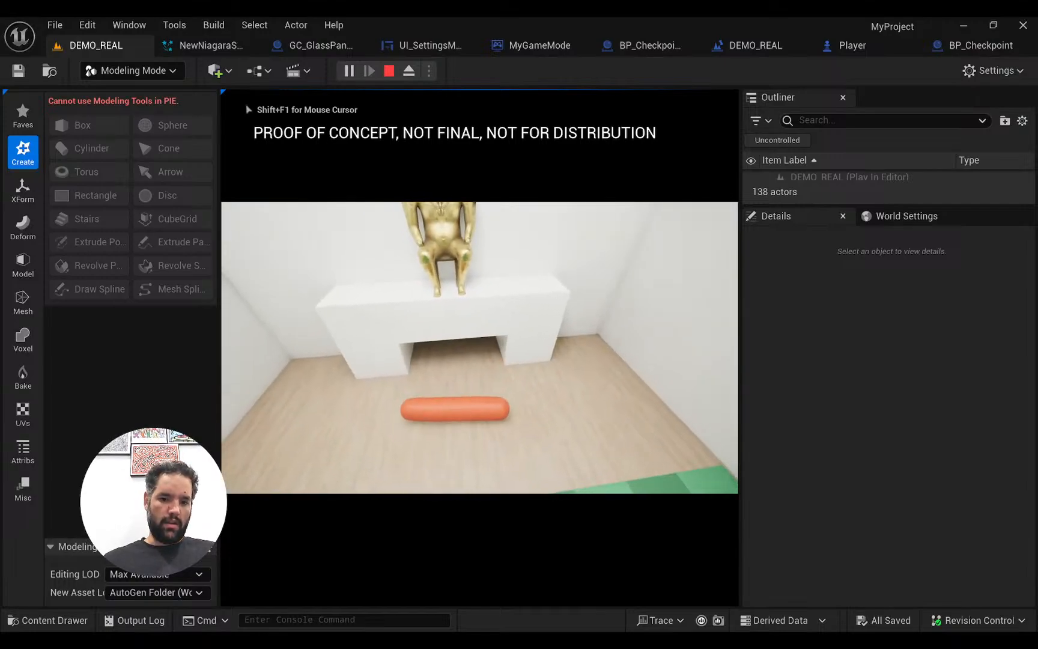
key("d")
key("a")
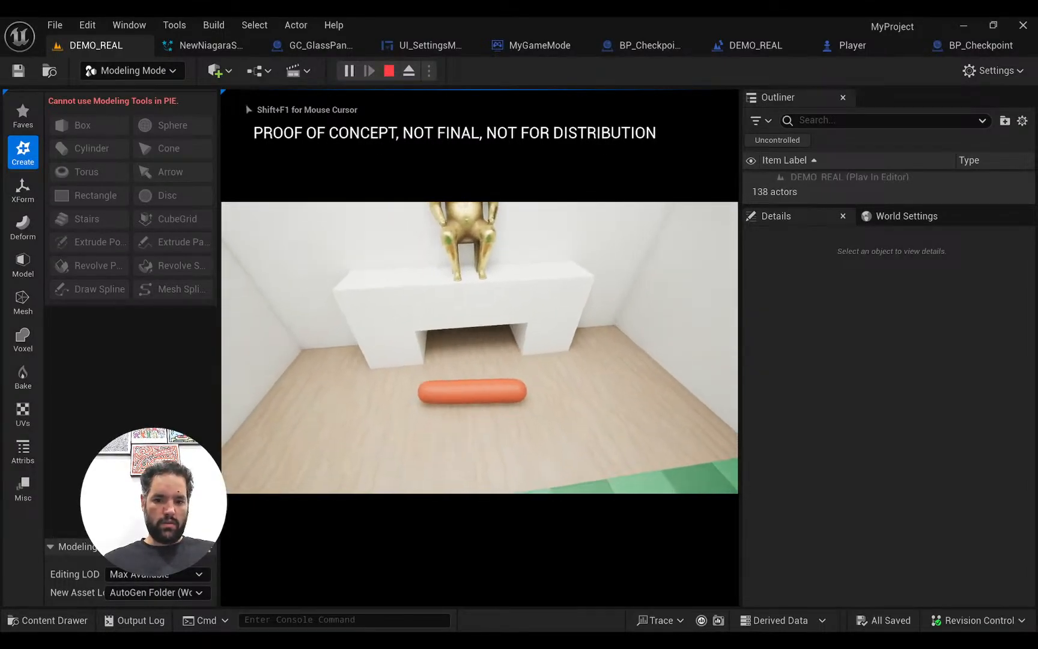
key("w")
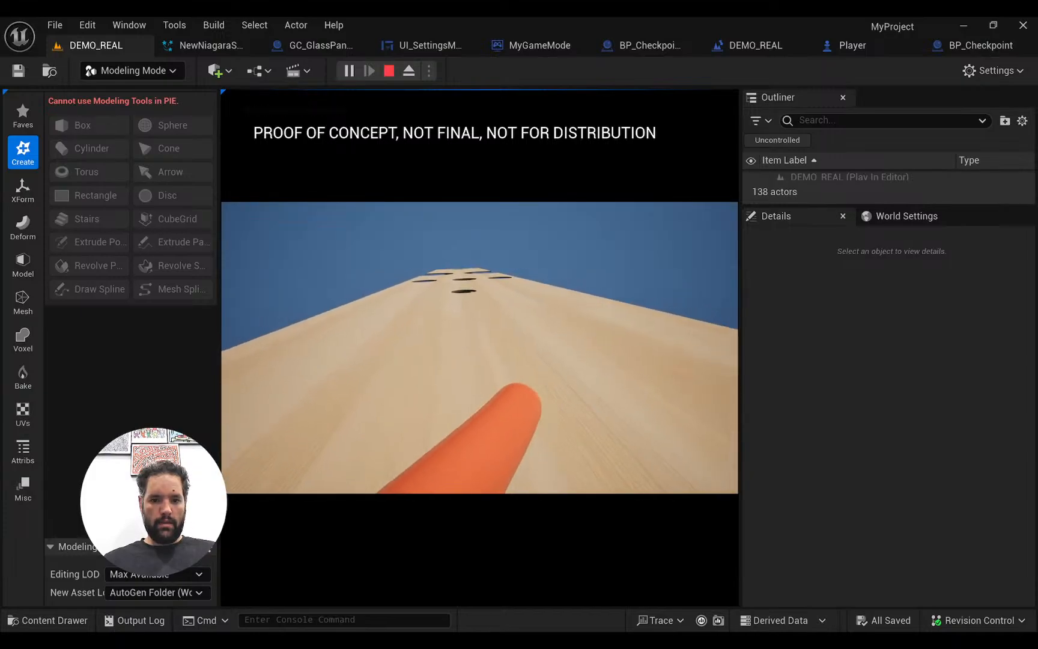
key("Escape")
Place another BP_CheckpointKB copy below the perforated ramp and its cylinder, rotated to about 93 degrees around Z
left_click_drag(394, 367, 350, 382)
mouse_move(351, 381)
right_mouse_down()
mouse_move(343, 387)
mouse_move(375, 369)
mouse_move(363, 379)
right_mouse_up()
key("w")
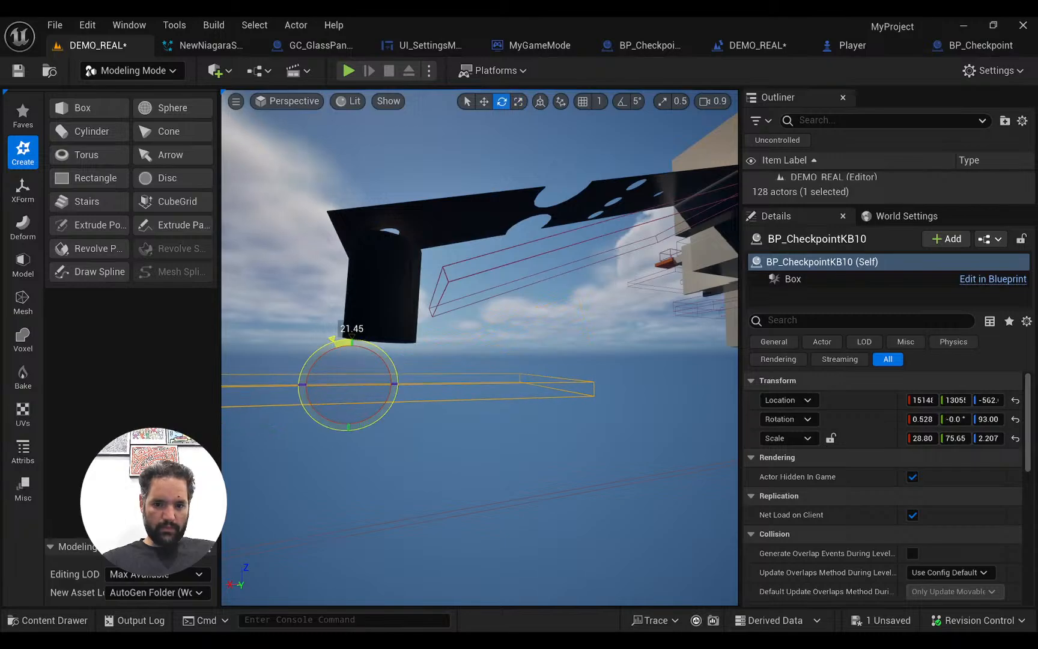
left_click_drag(351, 341, 343, 341)
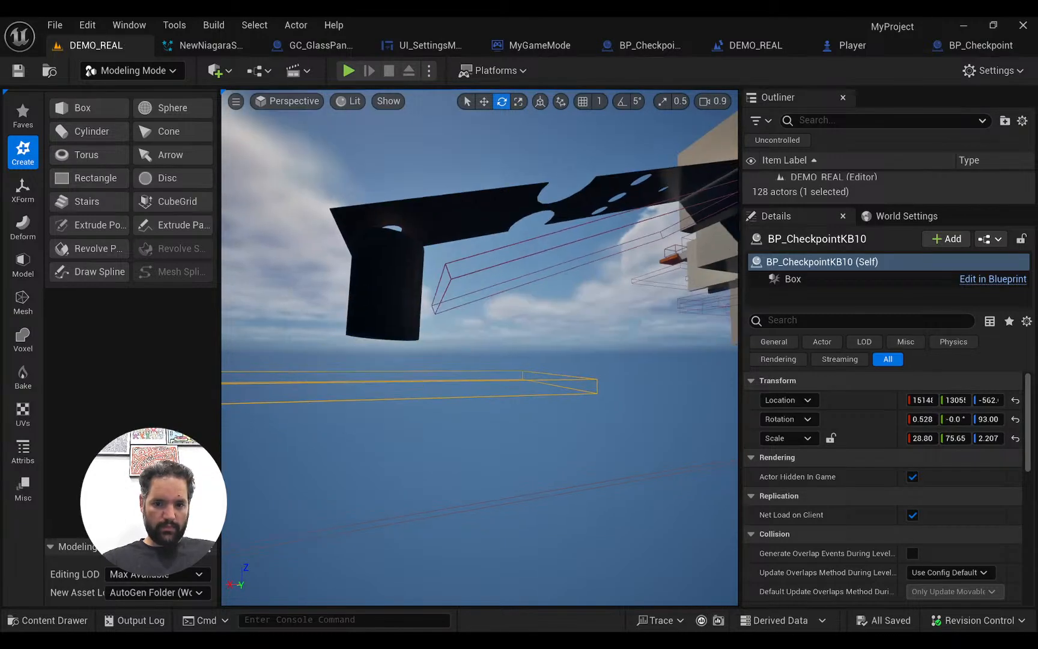